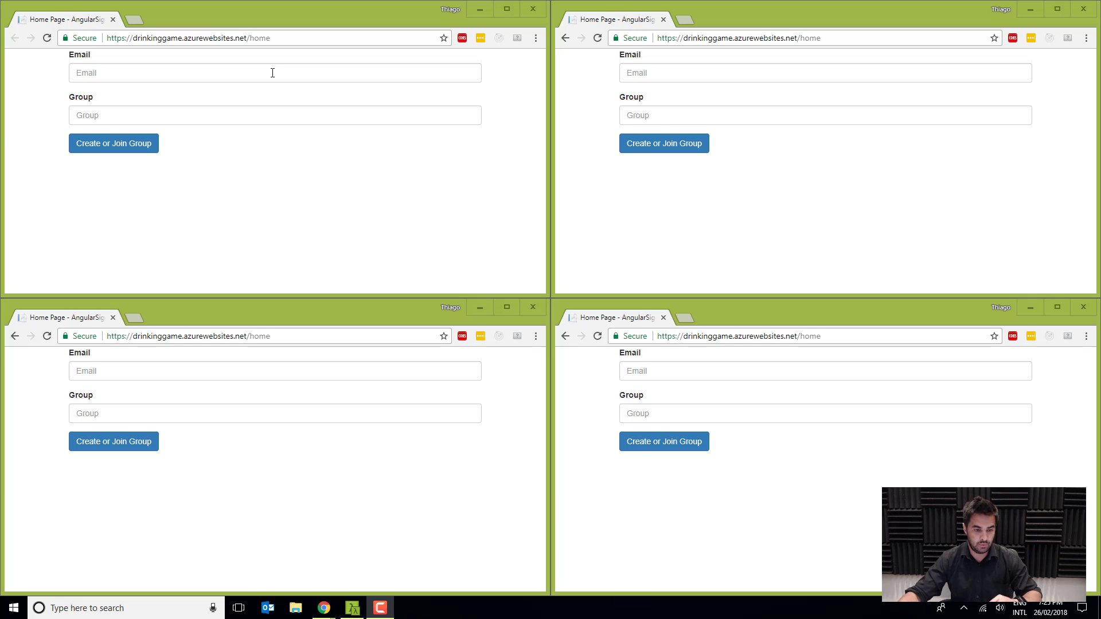
# - Enter the first player's email and group 'test' in the top-left window and join the group
pyautogui.click(272, 73)
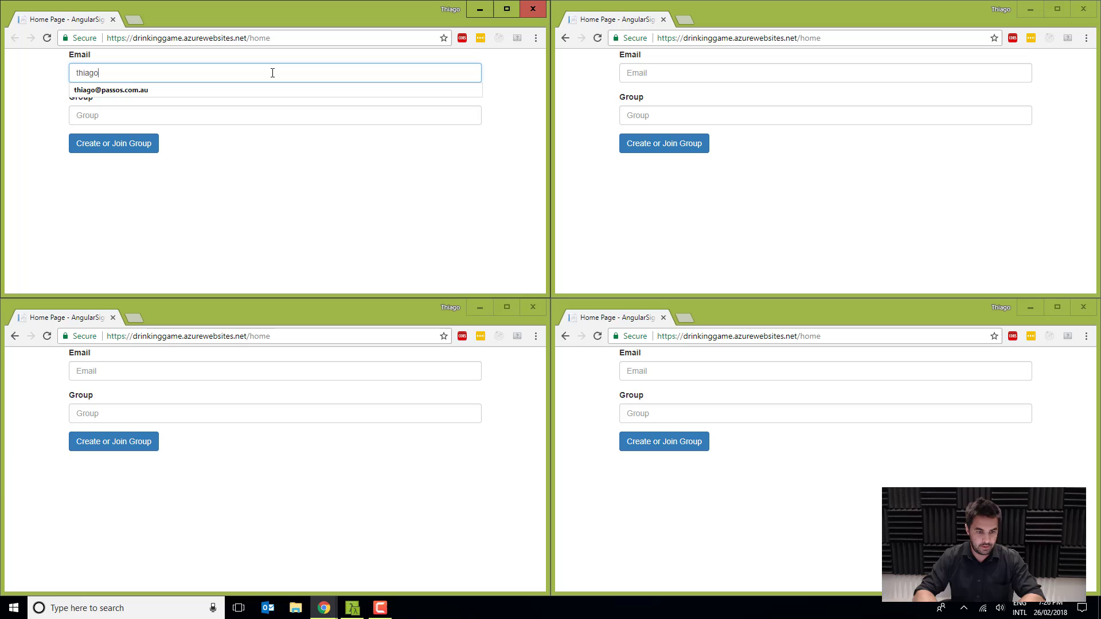
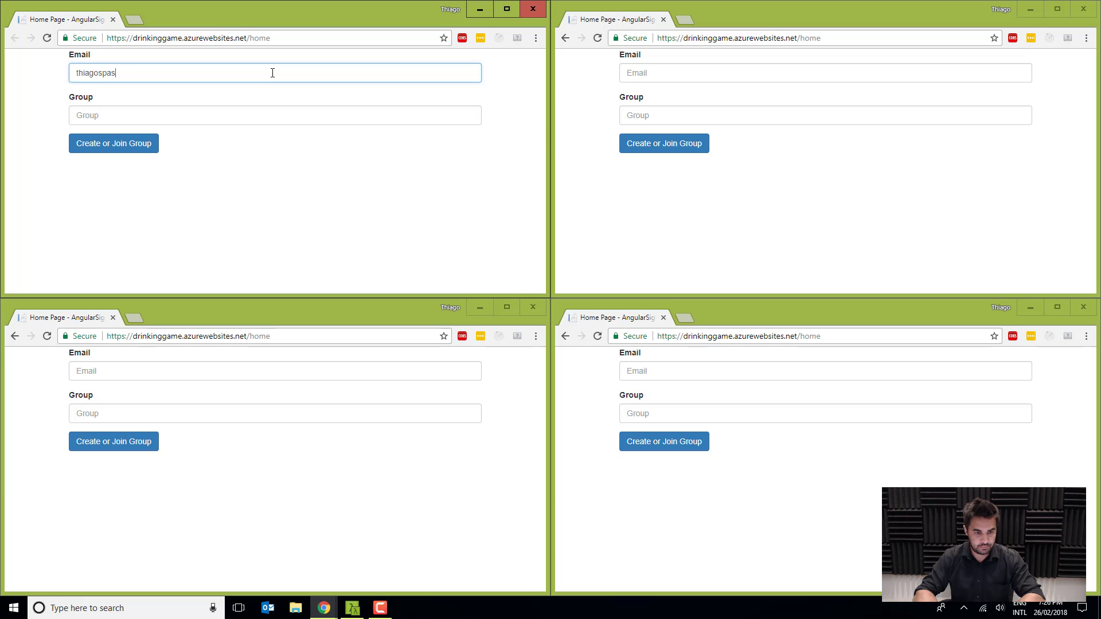
pyautogui.press('Tab')
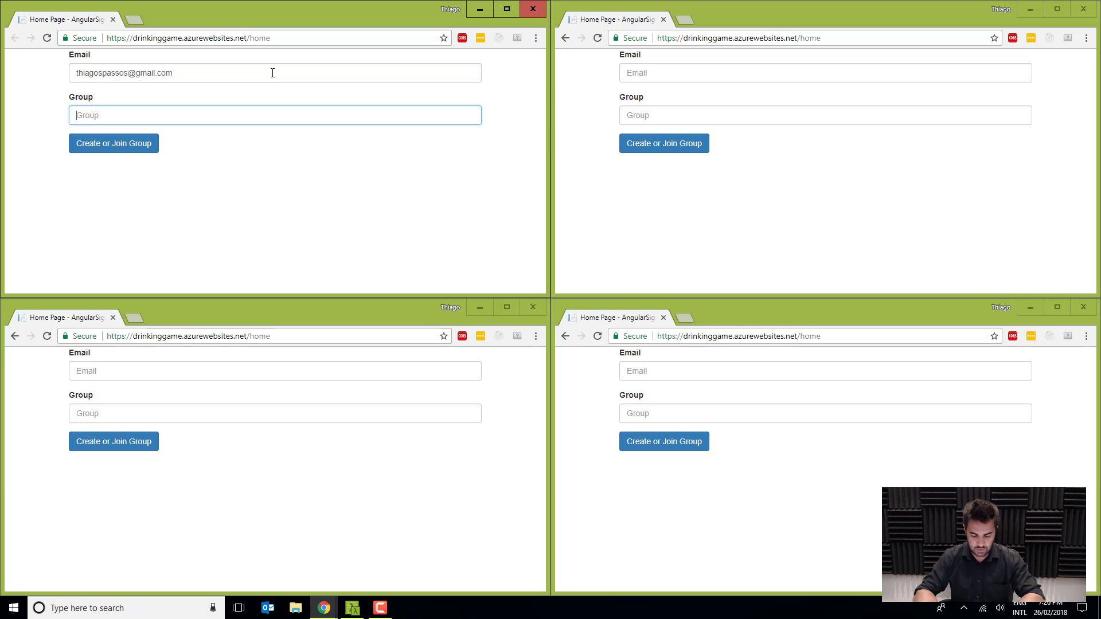
pyautogui.write('est')
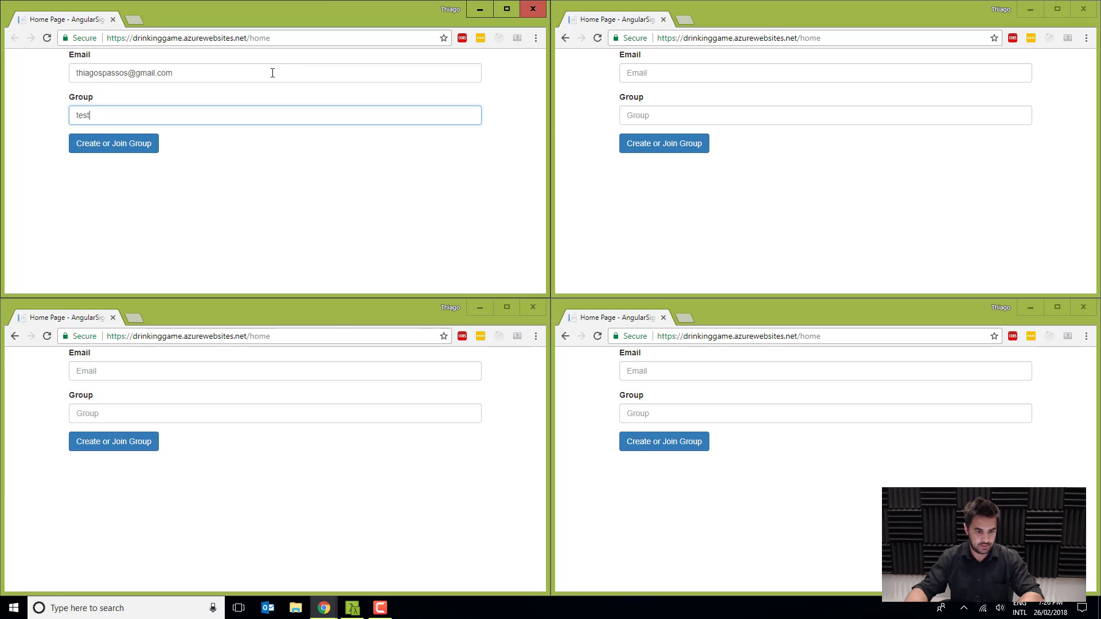
pyautogui.click(150, 147)
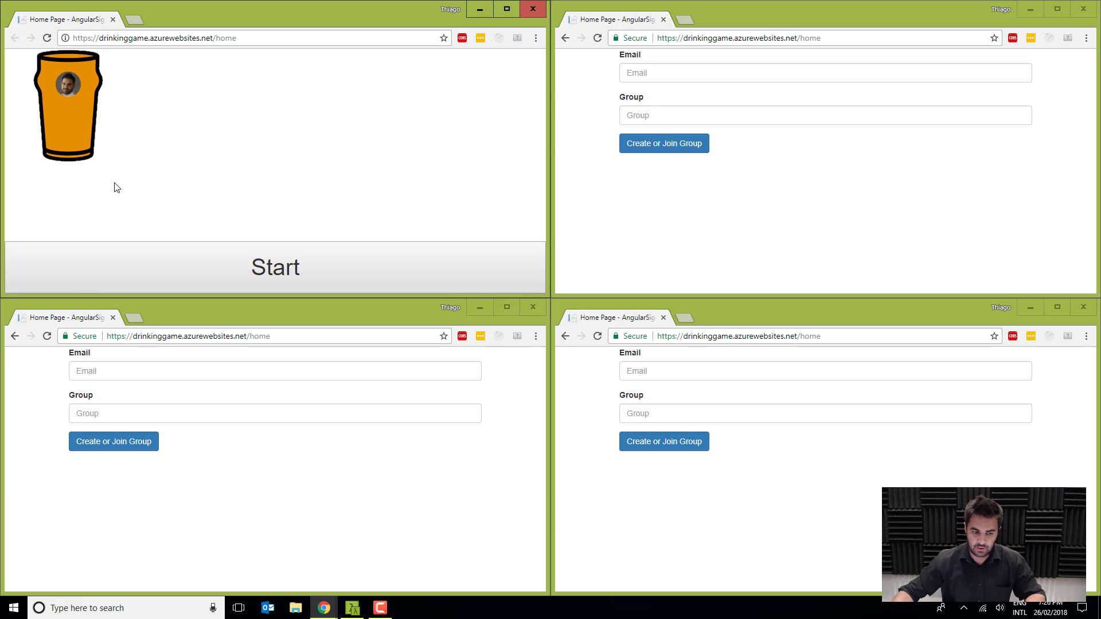
# - Enter the second player's email and group 'test' in the top-right window and join the group
pyautogui.click(695, 76)
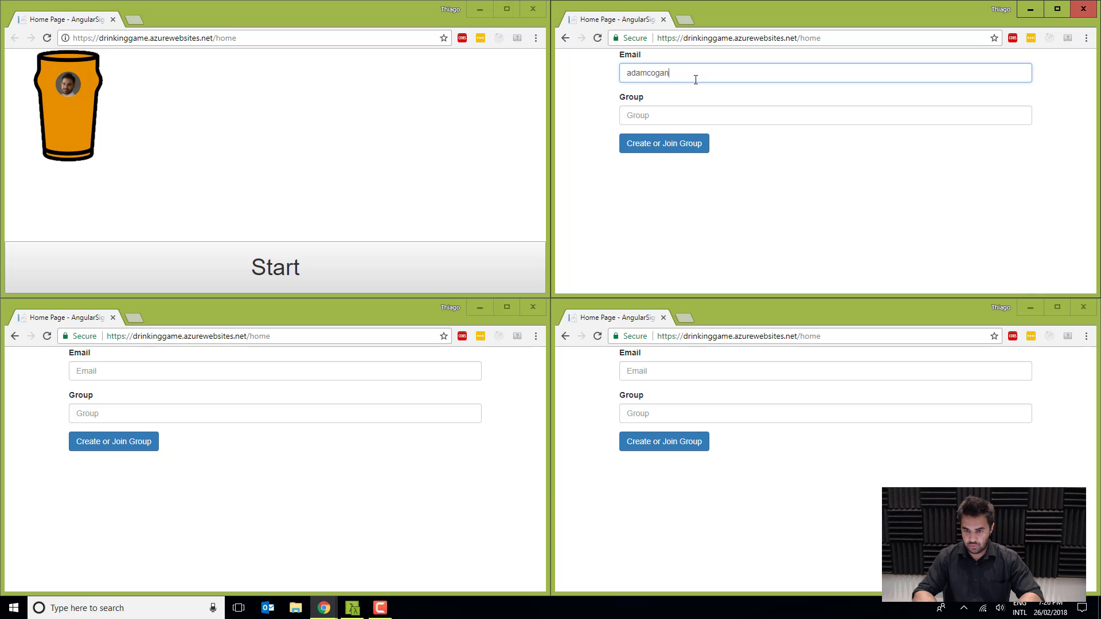
pyautogui.write('@ssw.com.au')
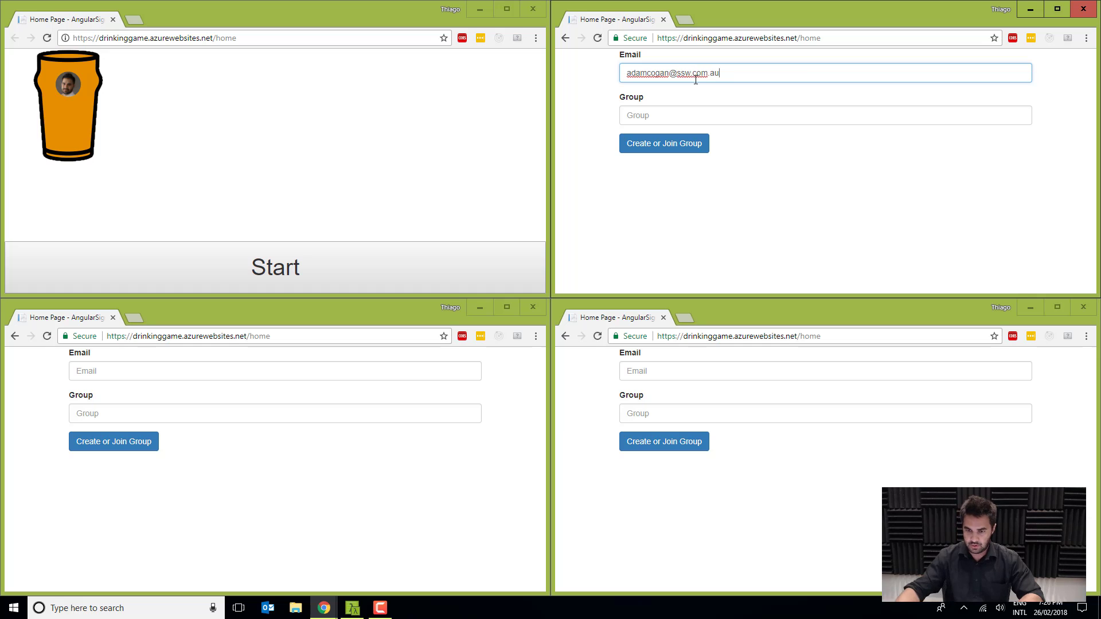
pyautogui.press('Tab')
pyautogui.write('test')
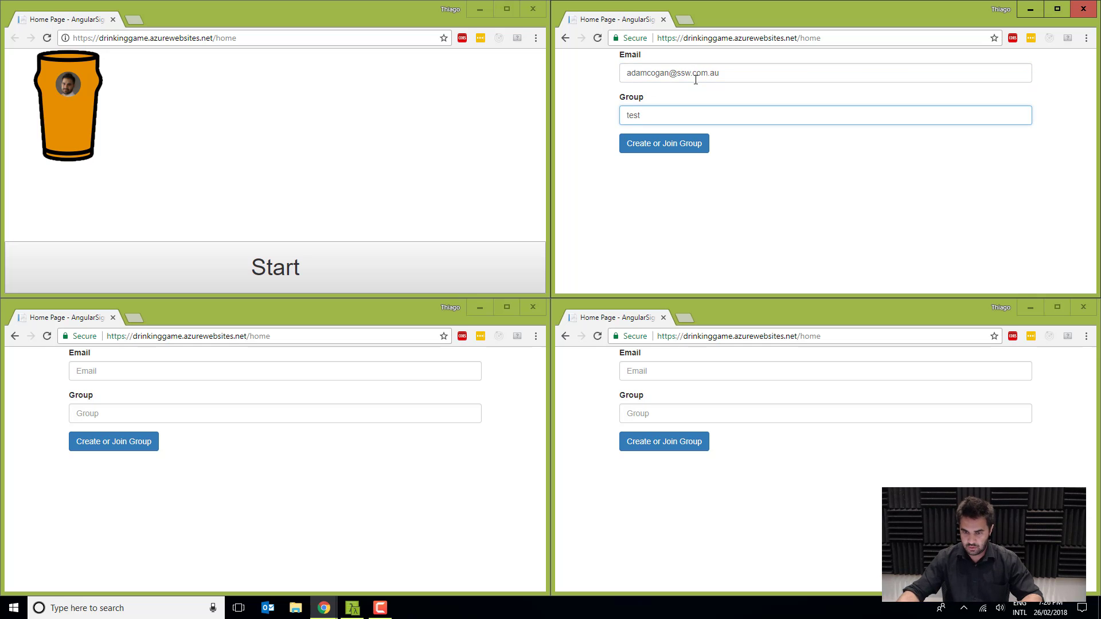
pyautogui.click(697, 145)
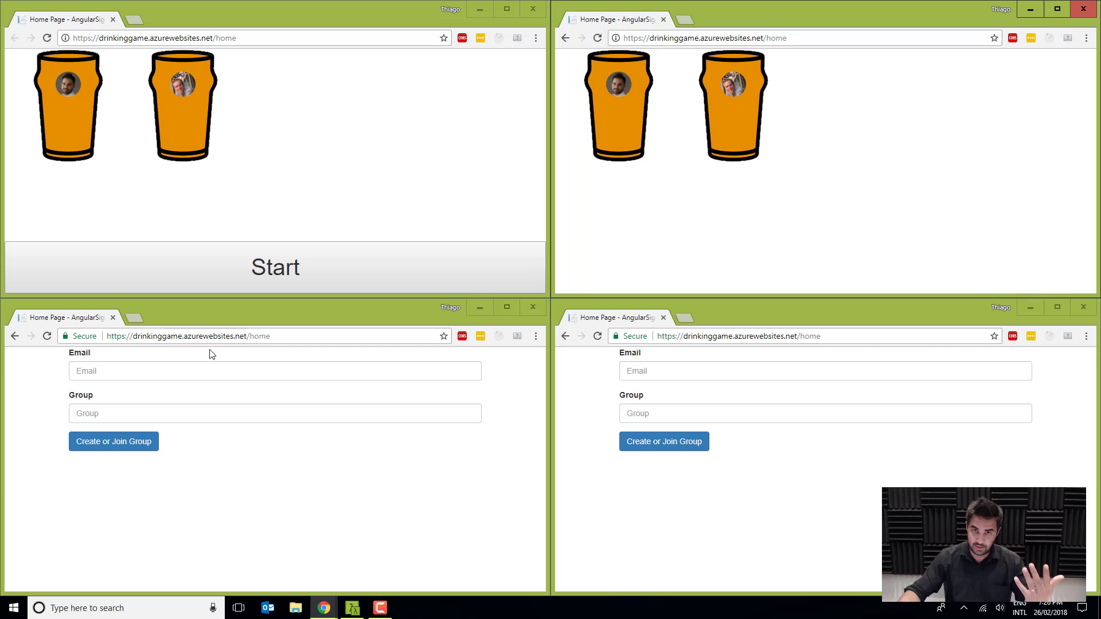
# - Join group 'test' as the third player from the bottom-left window
pyautogui.click(229, 376)
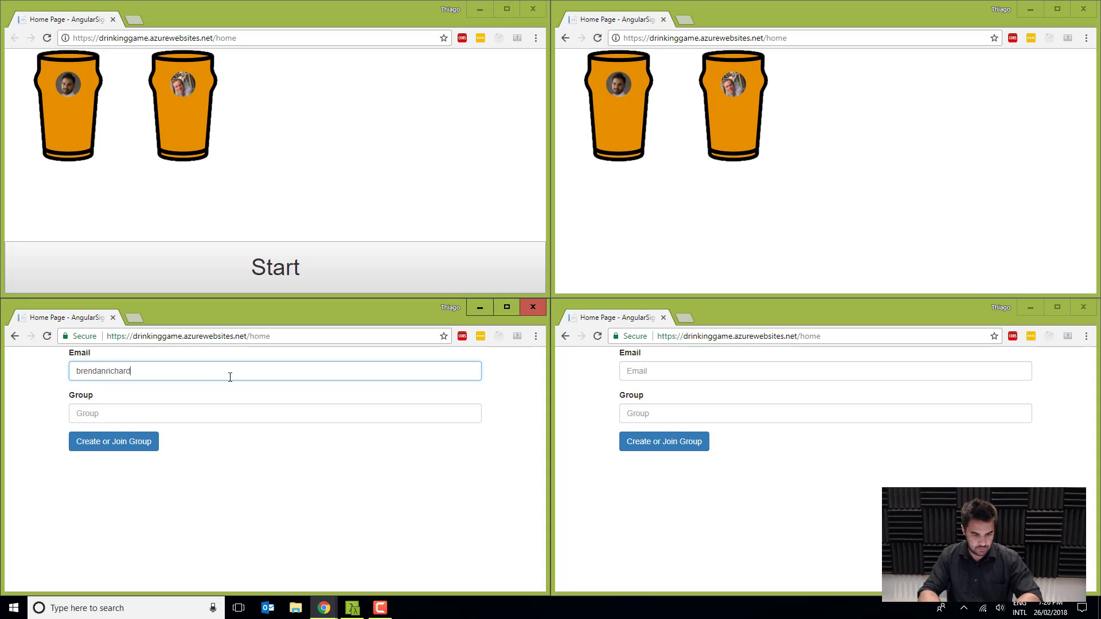
pyautogui.write('@ssw.')
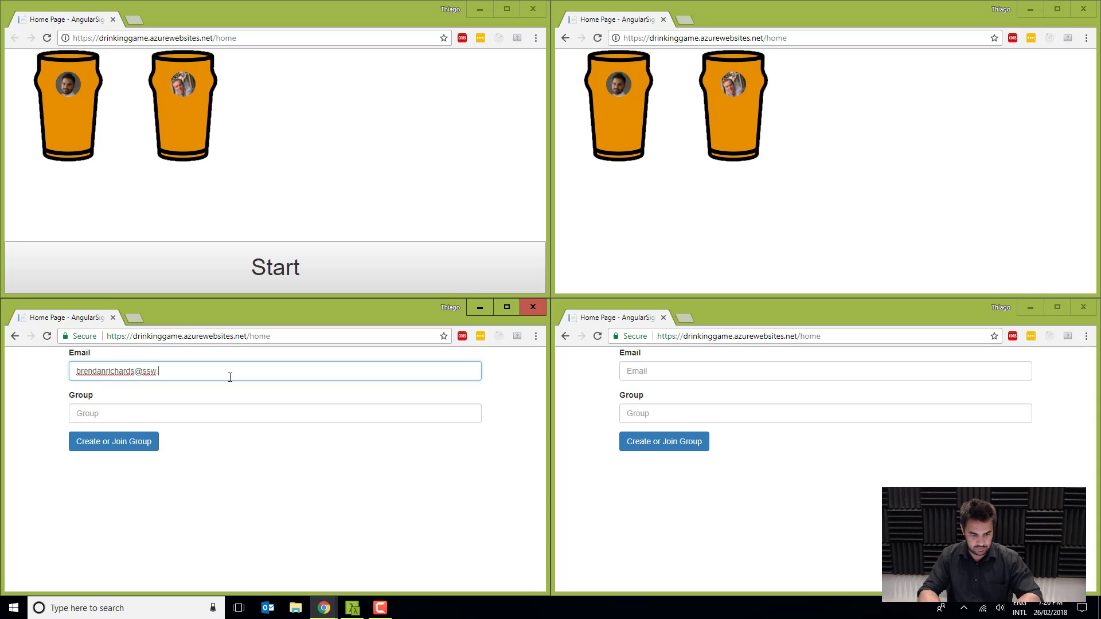
pyautogui.write('u')
pyautogui.press('Tab')
pyautogui.write('st')
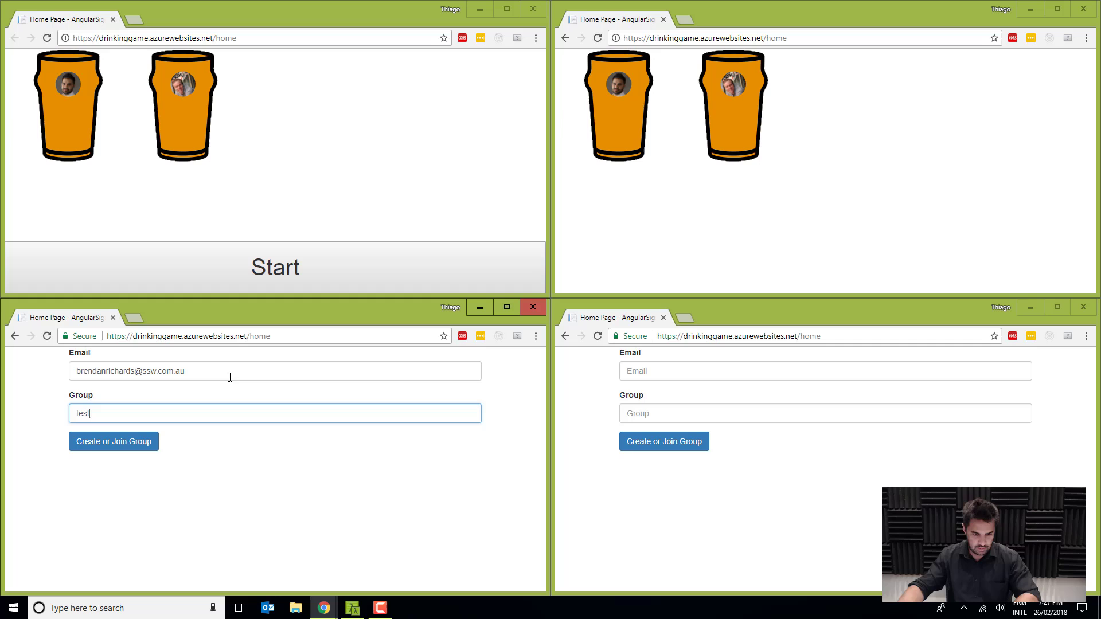
pyautogui.click(100, 447)
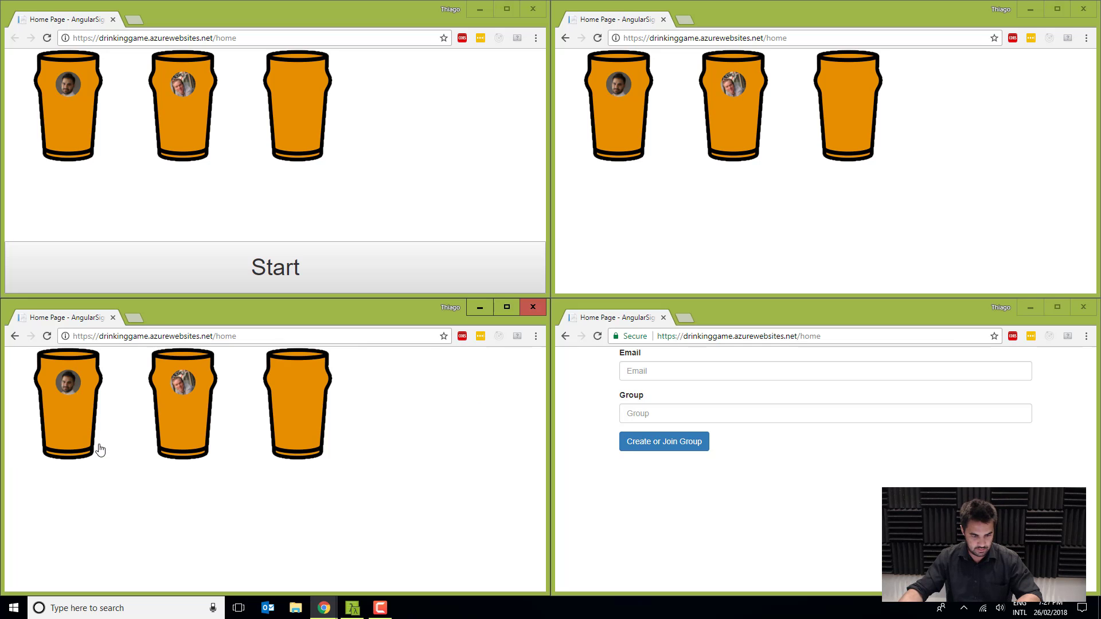
# - Join group 'test' as the fourth player from the bottom-right window
pyautogui.click(688, 373)
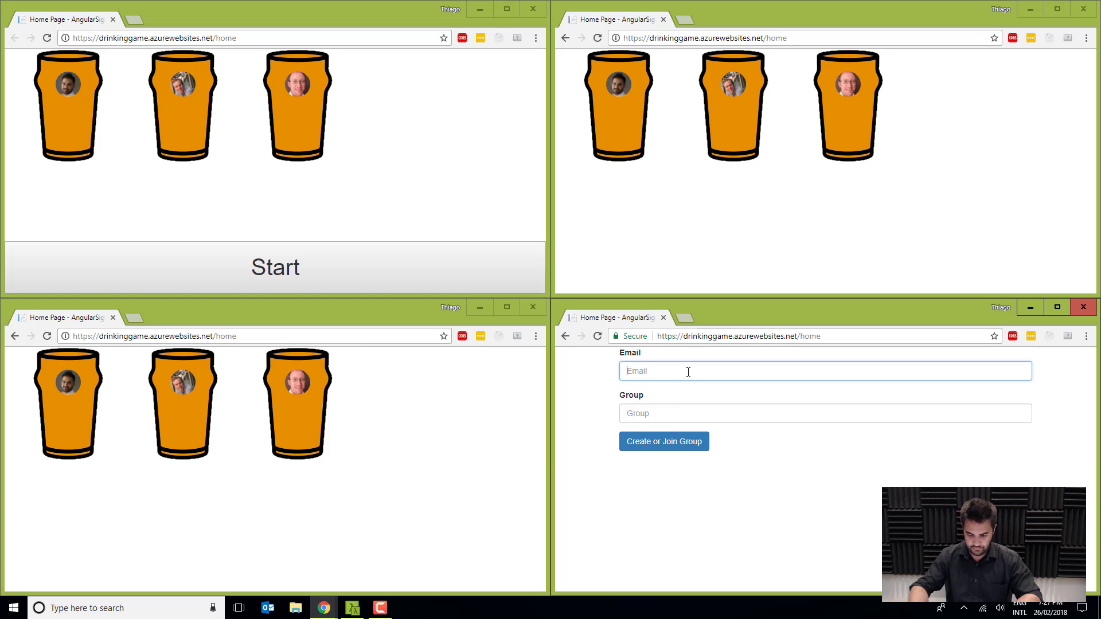
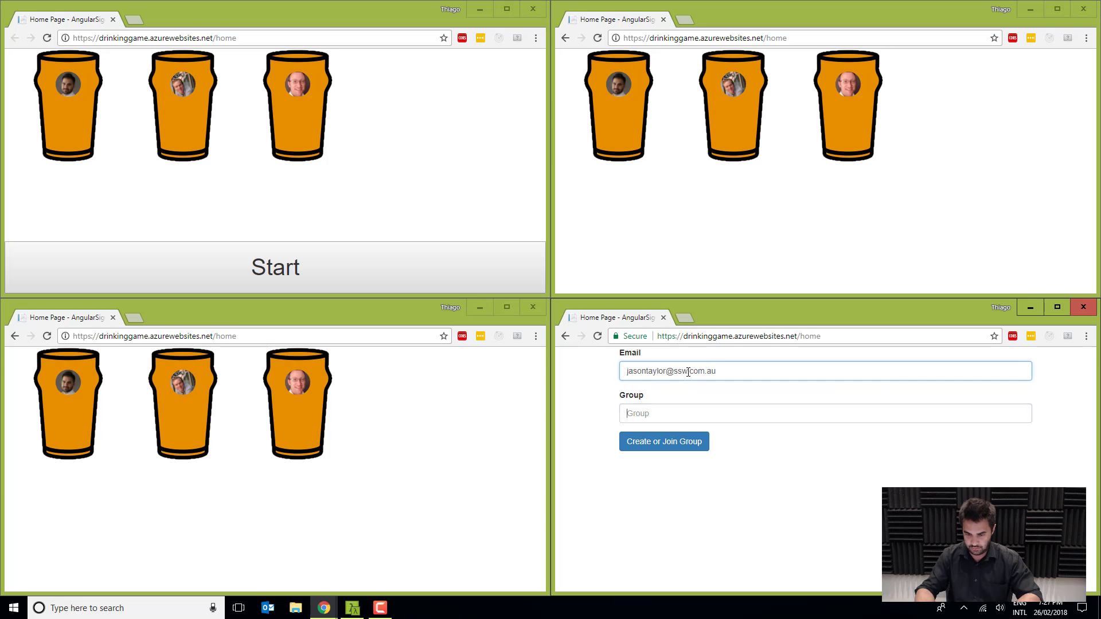
pyautogui.press('Tab')
pyautogui.write('t')
pyautogui.click(664, 441)
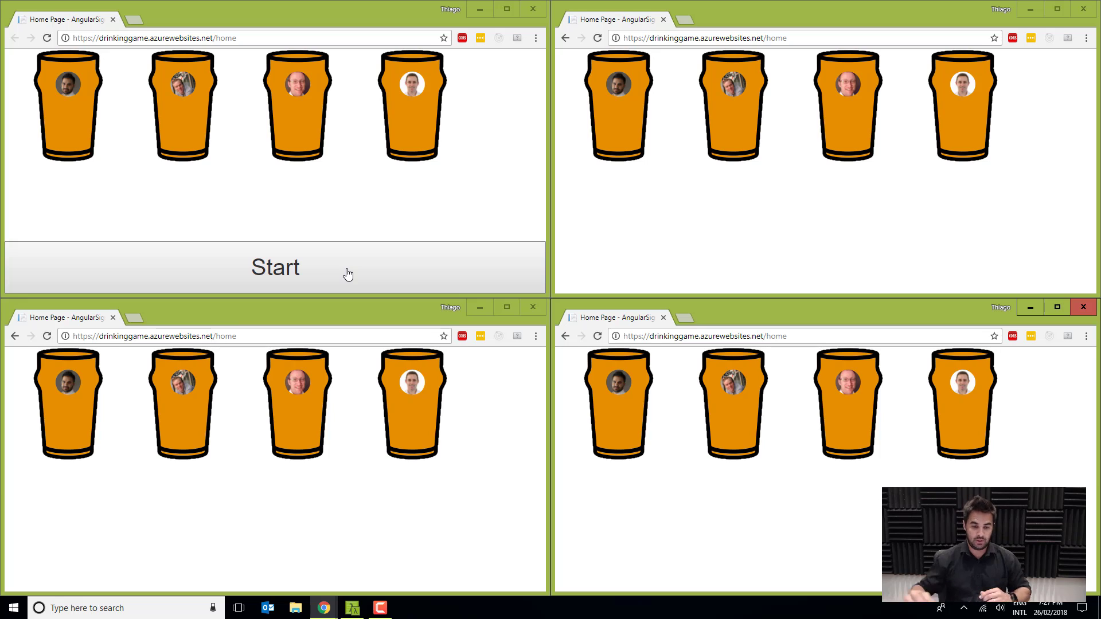
# - Start the game and drink repeatedly from the first player's glass to lower its beer level
pyautogui.click(349, 274)
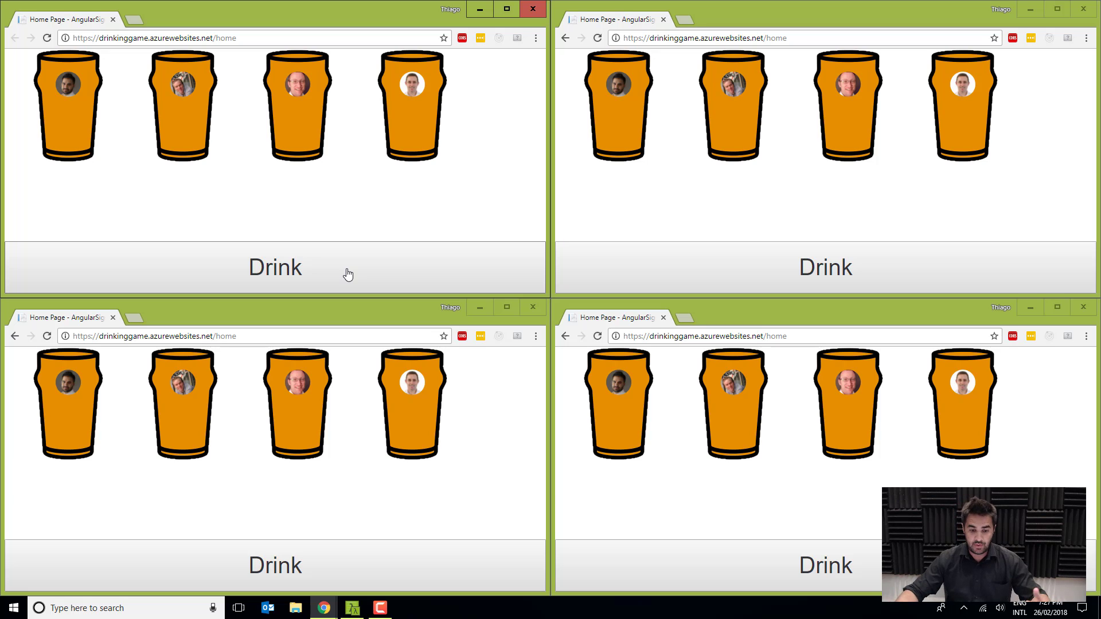
pyautogui.click(348, 274)
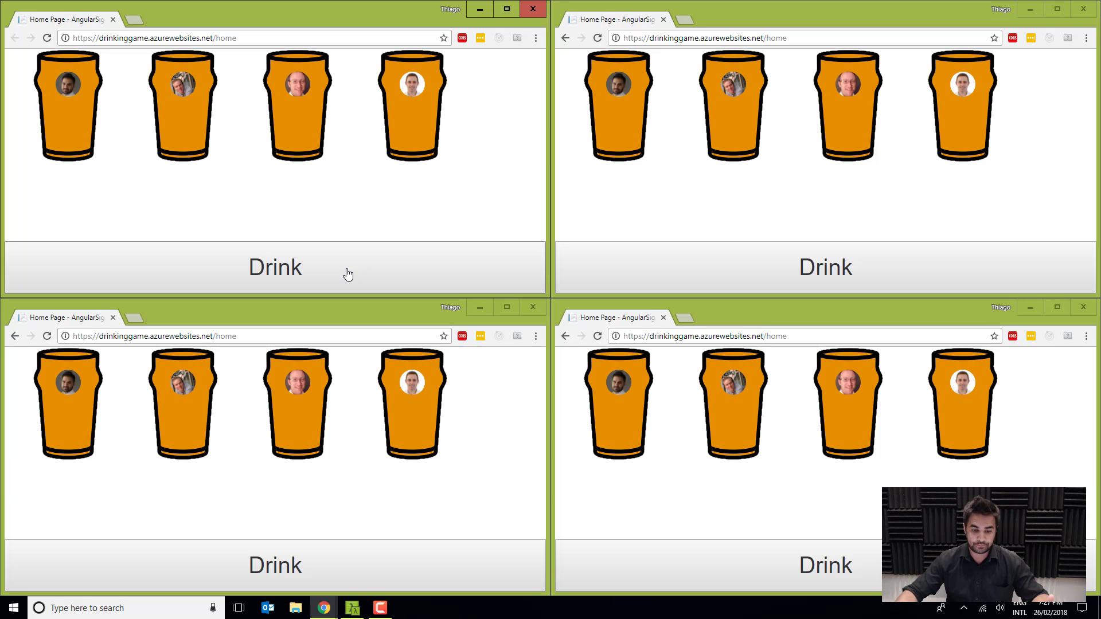
pyautogui.click(349, 274)
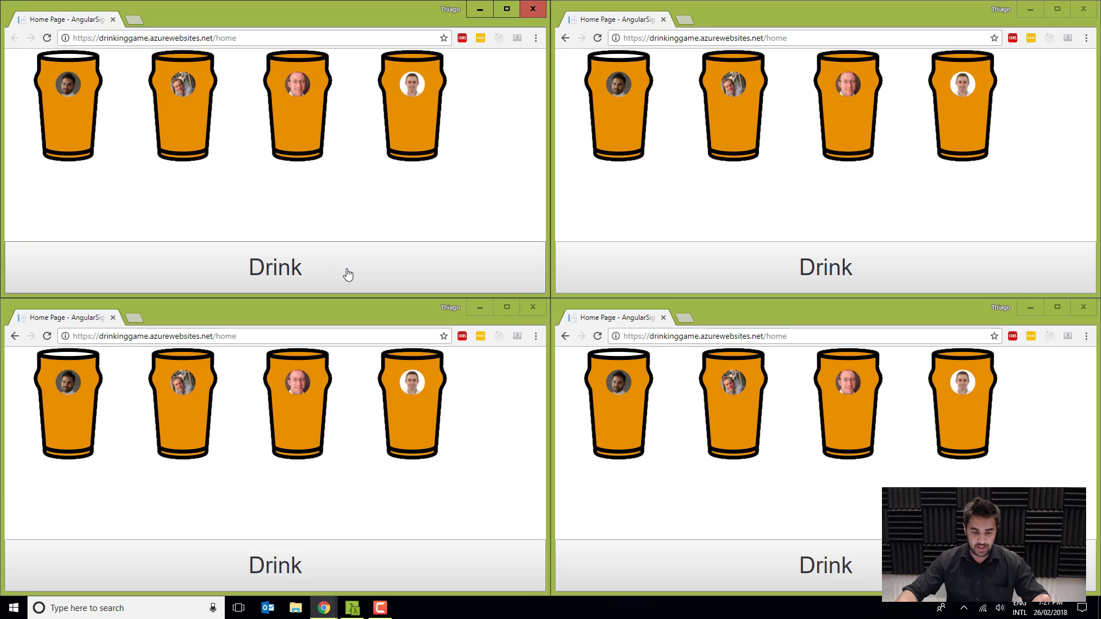
pyautogui.click(348, 273)
pyautogui.click(348, 273)
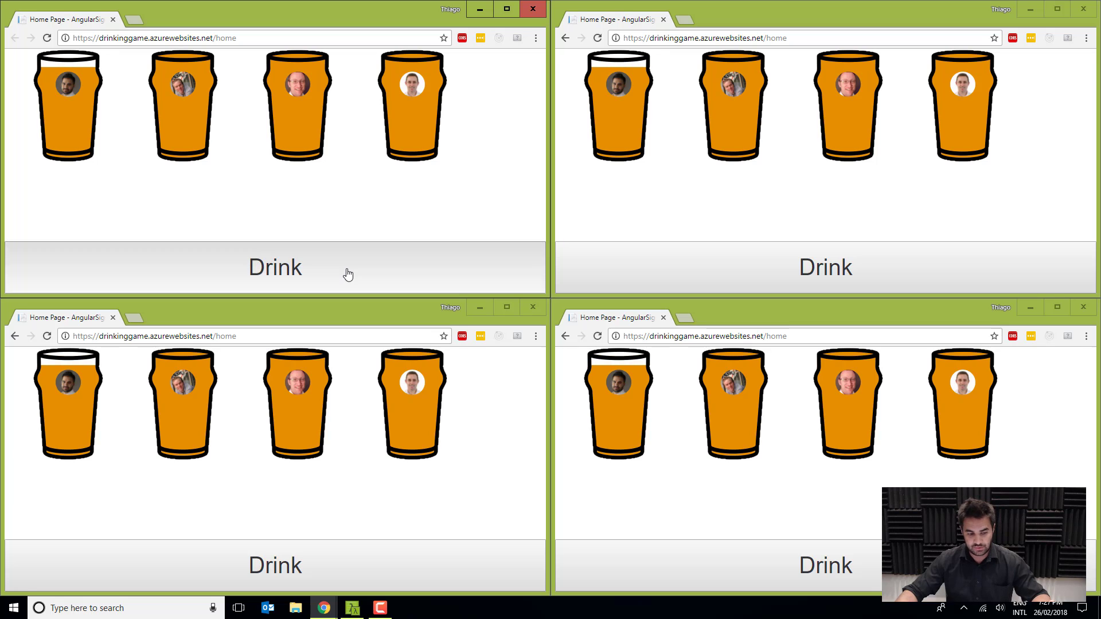
pyautogui.click(348, 275)
pyautogui.click(348, 274)
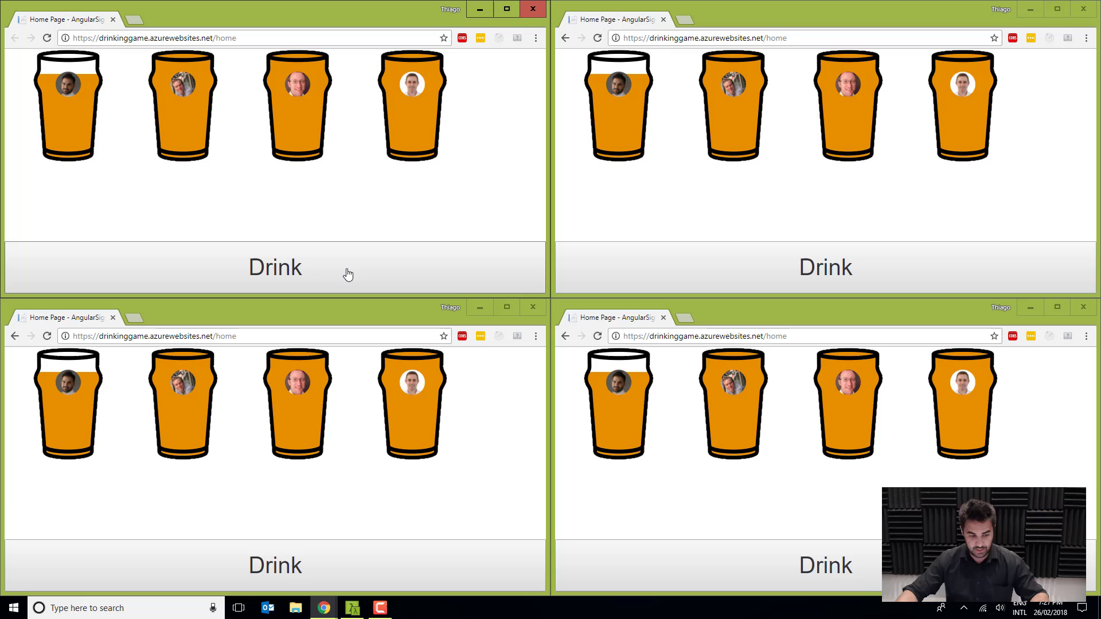
pyautogui.click(349, 274)
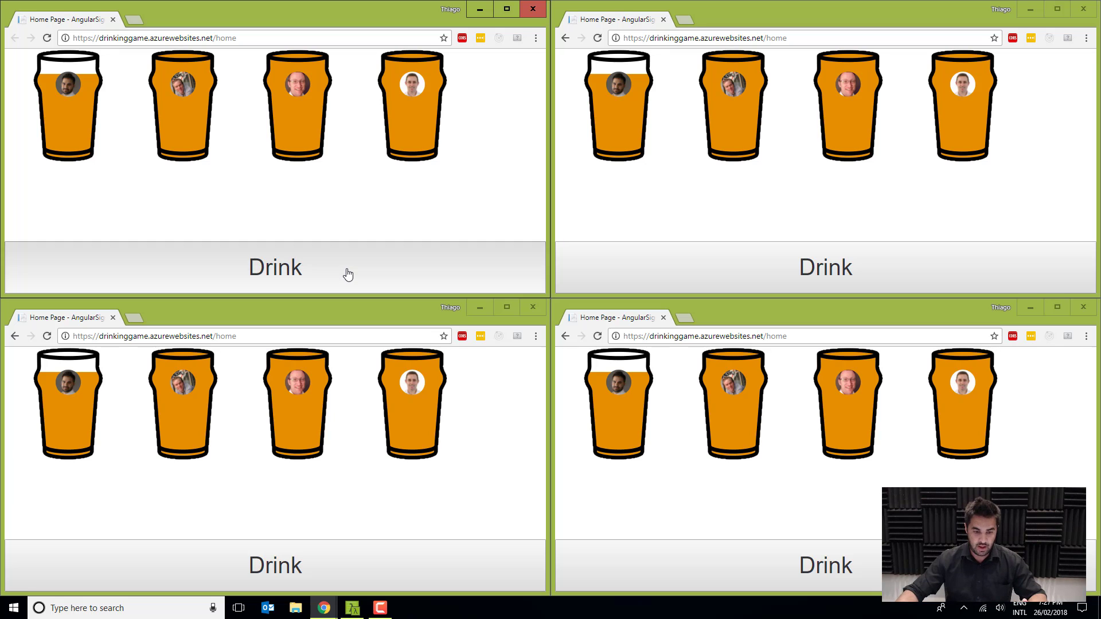
pyautogui.click(348, 274)
pyautogui.click(348, 273)
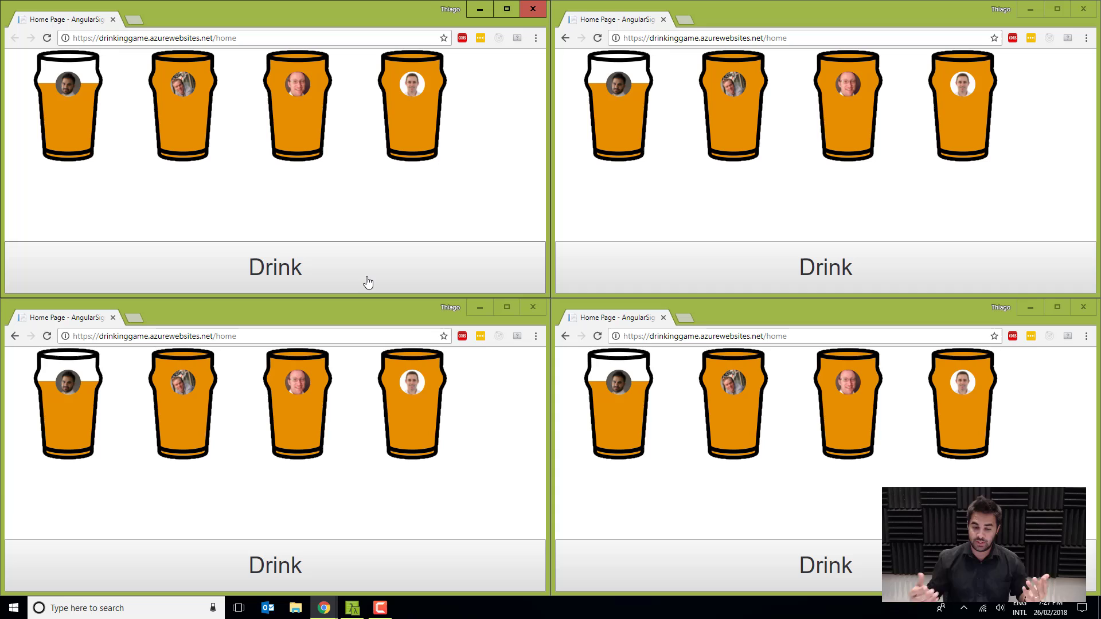
# - Drink repeatedly as the second player until the glass is empty and the game-over winner appears
pyautogui.click(613, 257)
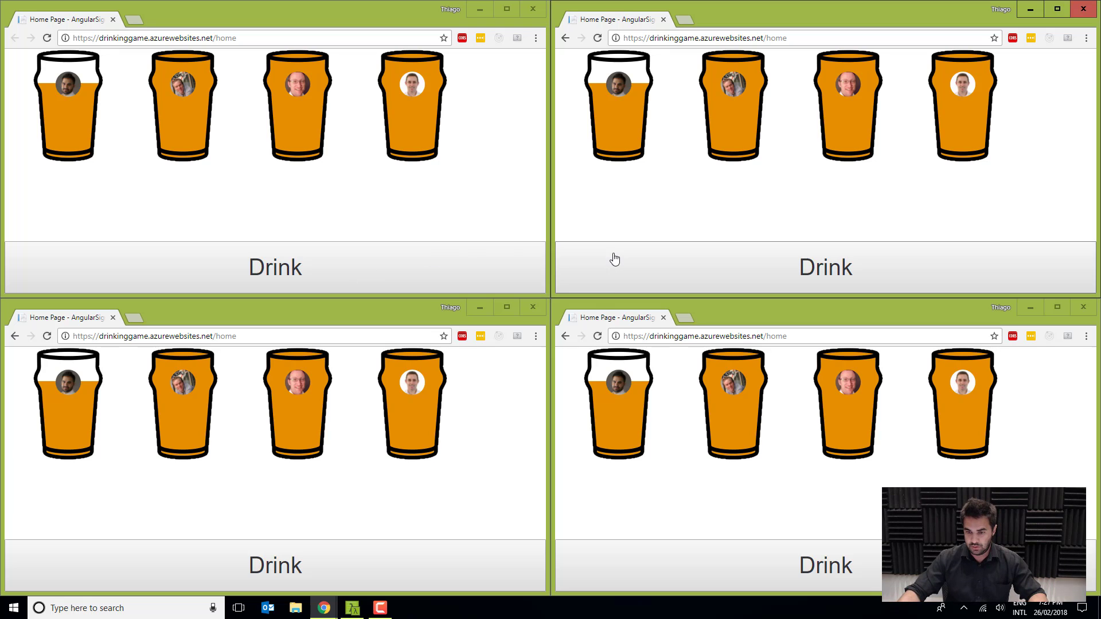
pyautogui.click(615, 258)
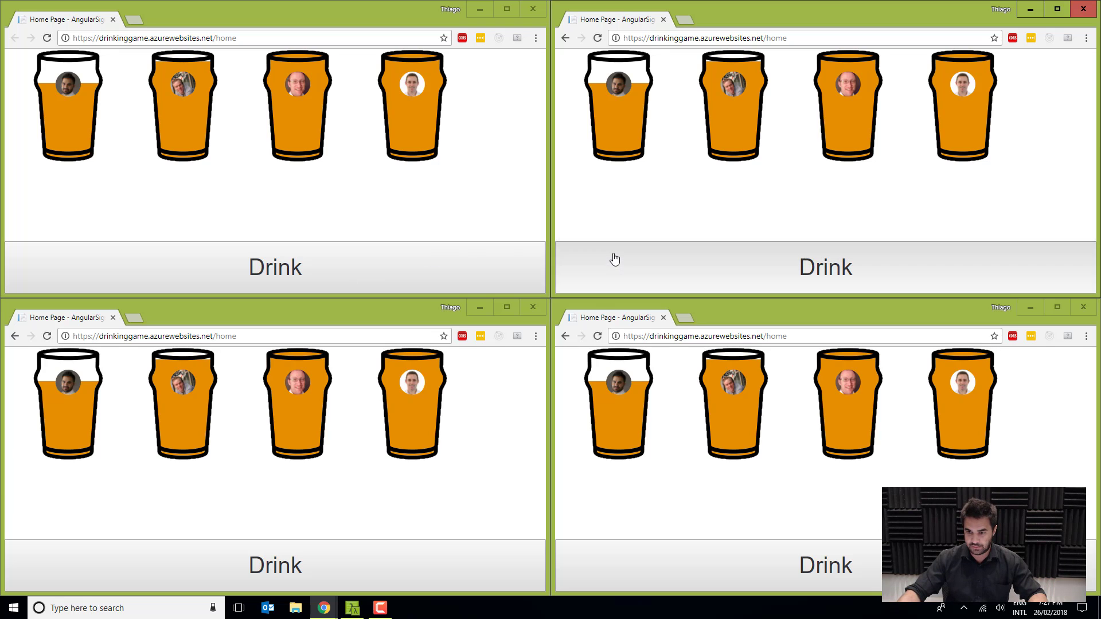
pyautogui.click(615, 259)
pyautogui.click(615, 259)
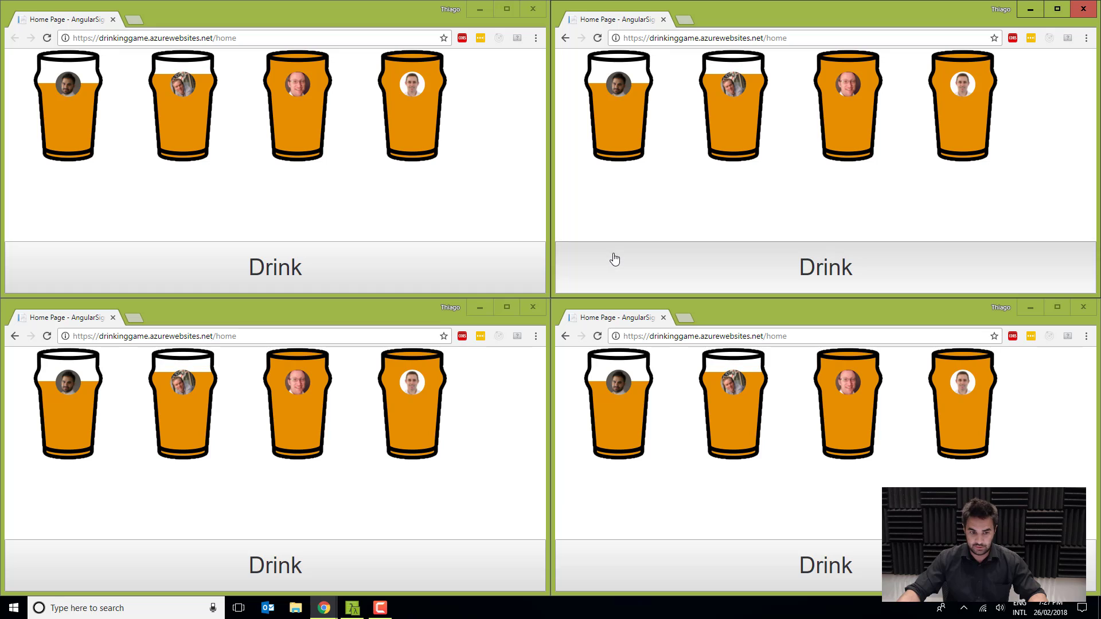
pyautogui.click(615, 259)
pyautogui.click(615, 259)
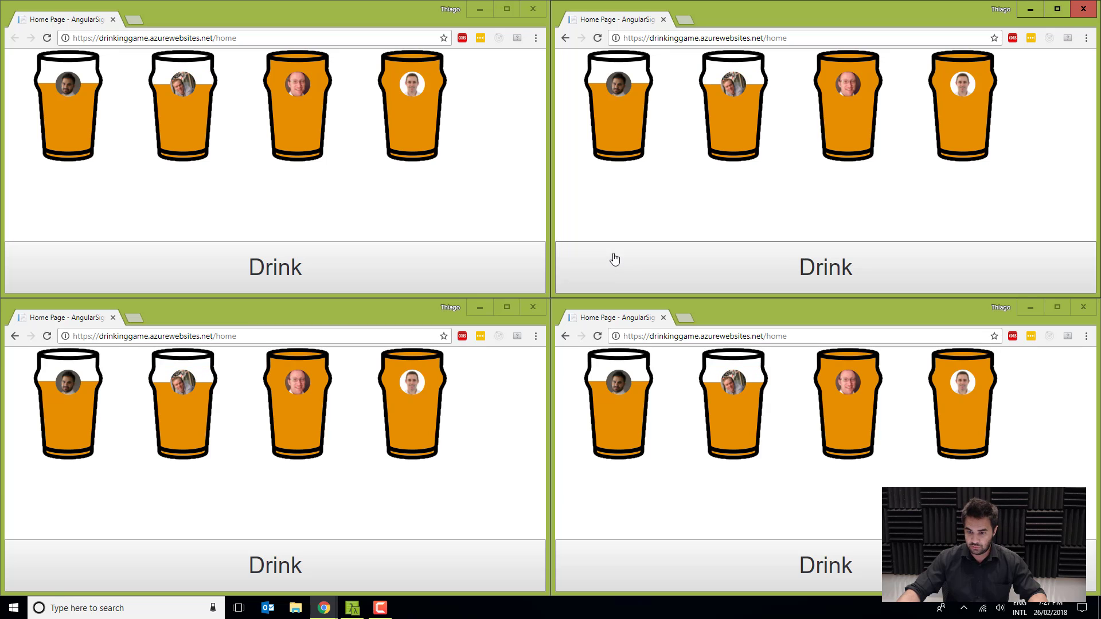
pyautogui.click(615, 259)
pyautogui.click(615, 259)
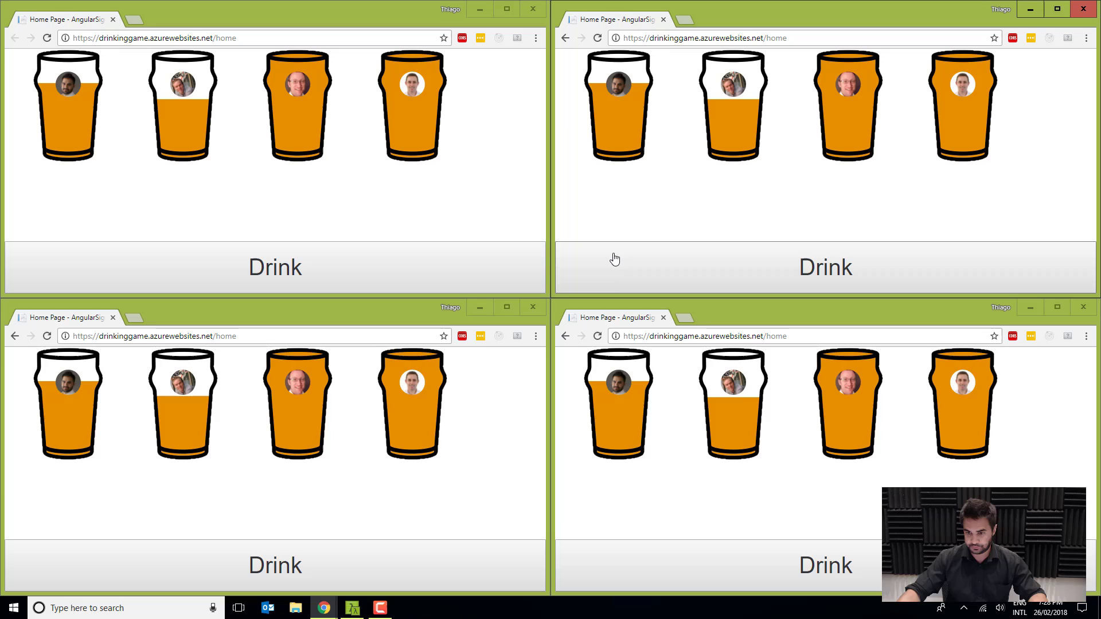
pyautogui.click(615, 259)
pyautogui.click(615, 259)
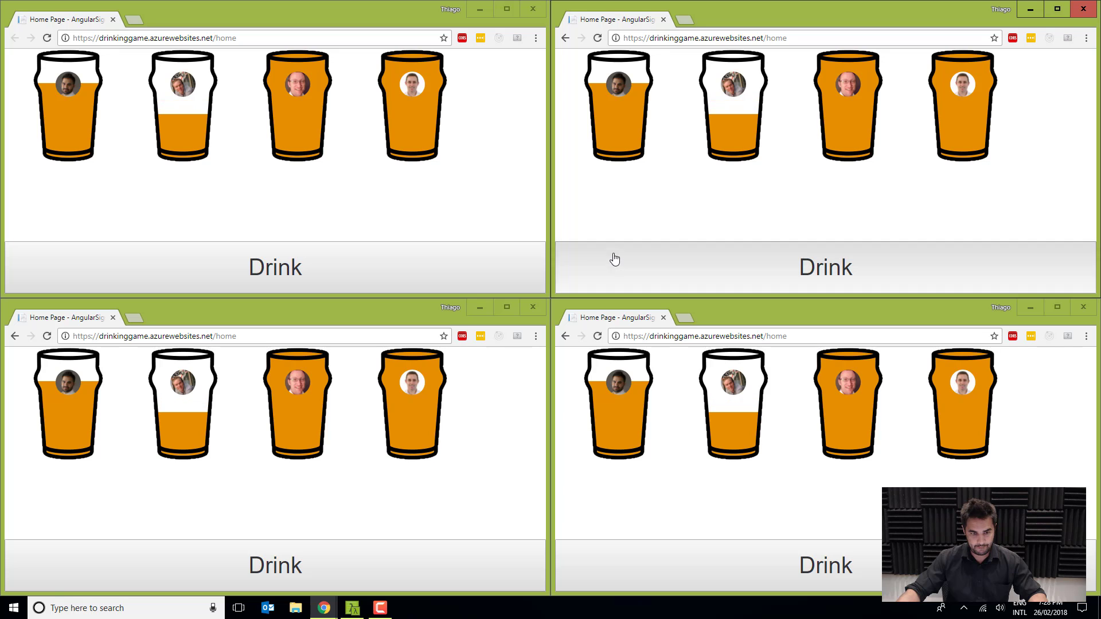
pyautogui.click(614, 259)
pyautogui.click(615, 259)
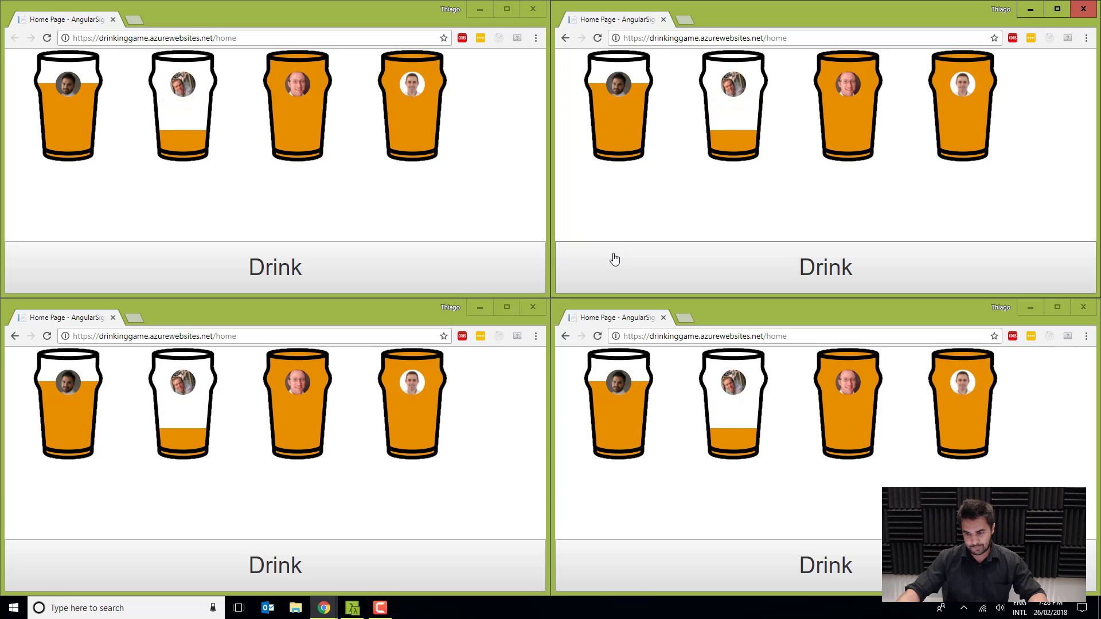
pyautogui.click(615, 259)
pyautogui.click(615, 259)
pyautogui.click(615, 259)
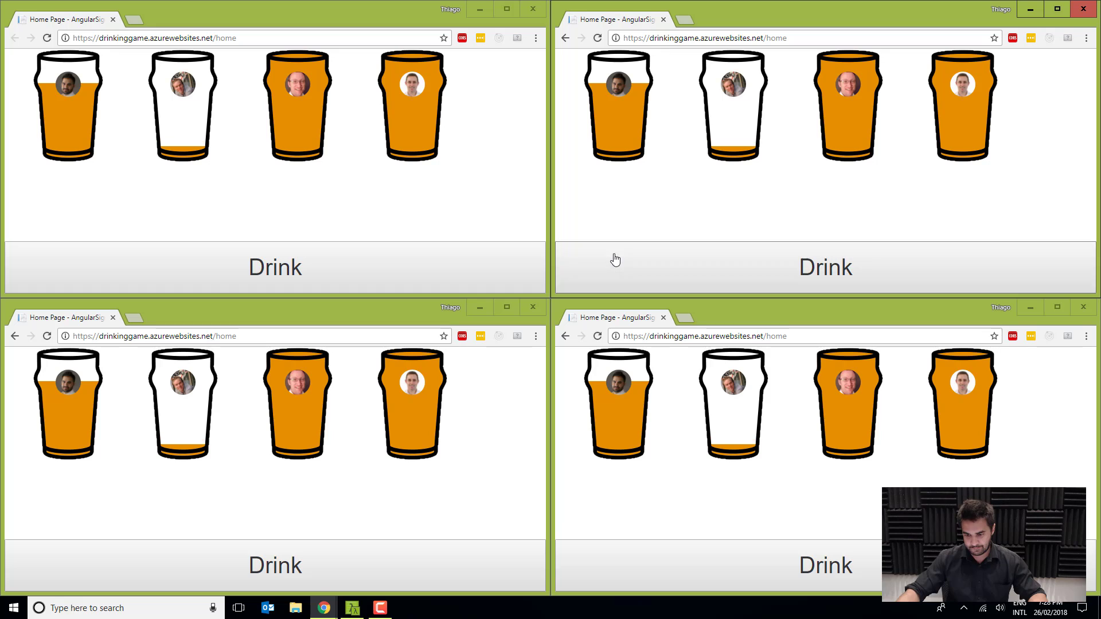
pyautogui.click(615, 259)
pyautogui.click(615, 259)
pyautogui.click(616, 259)
pyautogui.click(615, 260)
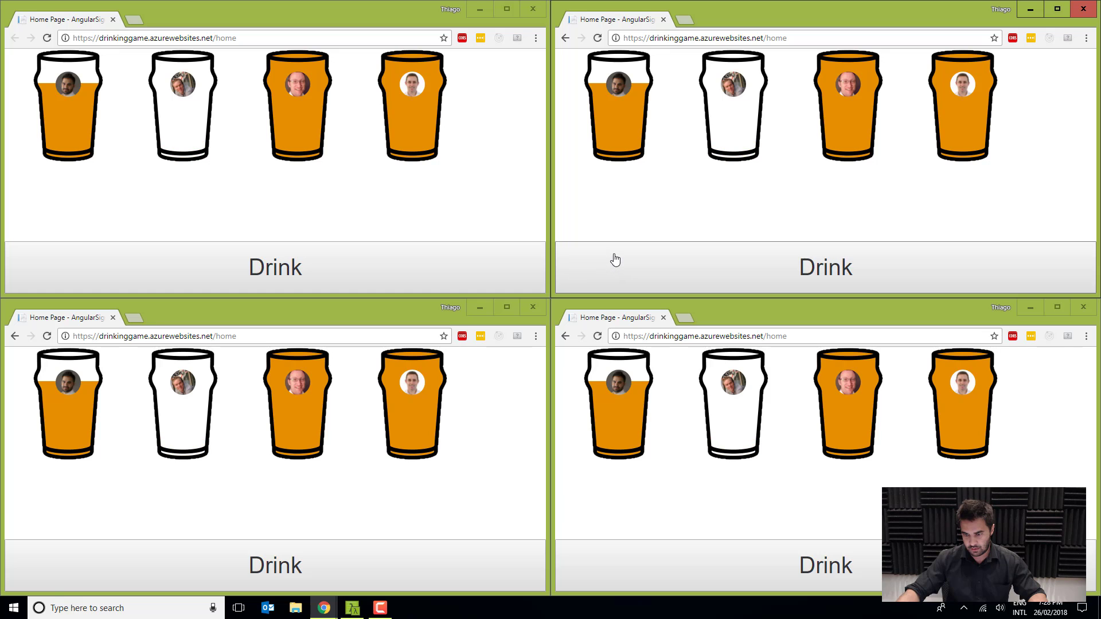
pyautogui.click(615, 260)
pyautogui.tripleClick(615, 260)
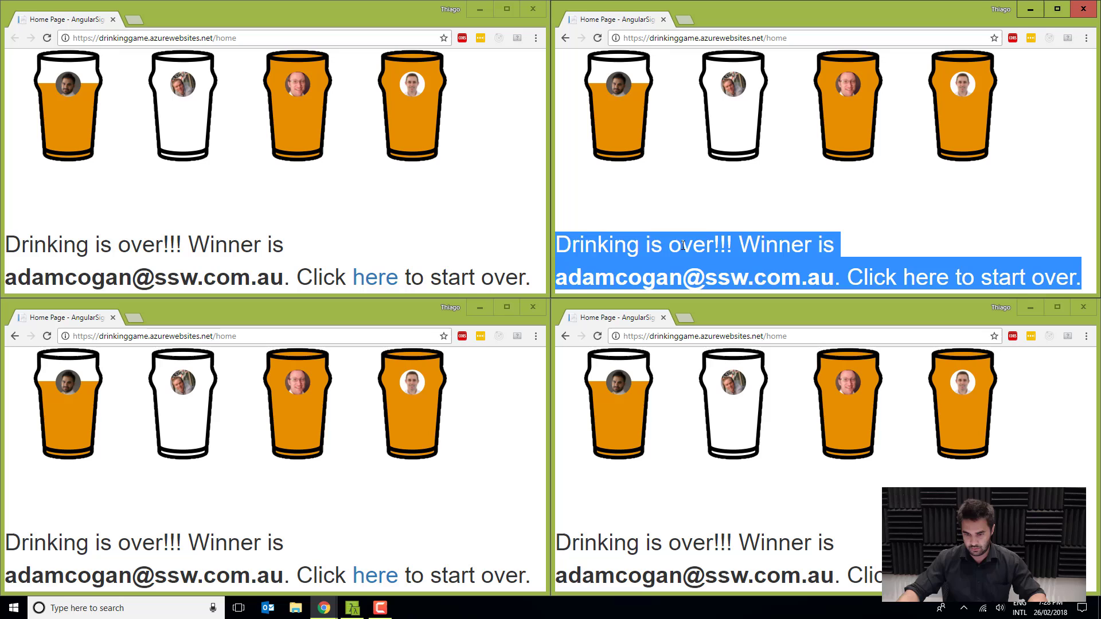
pyautogui.click(739, 234)
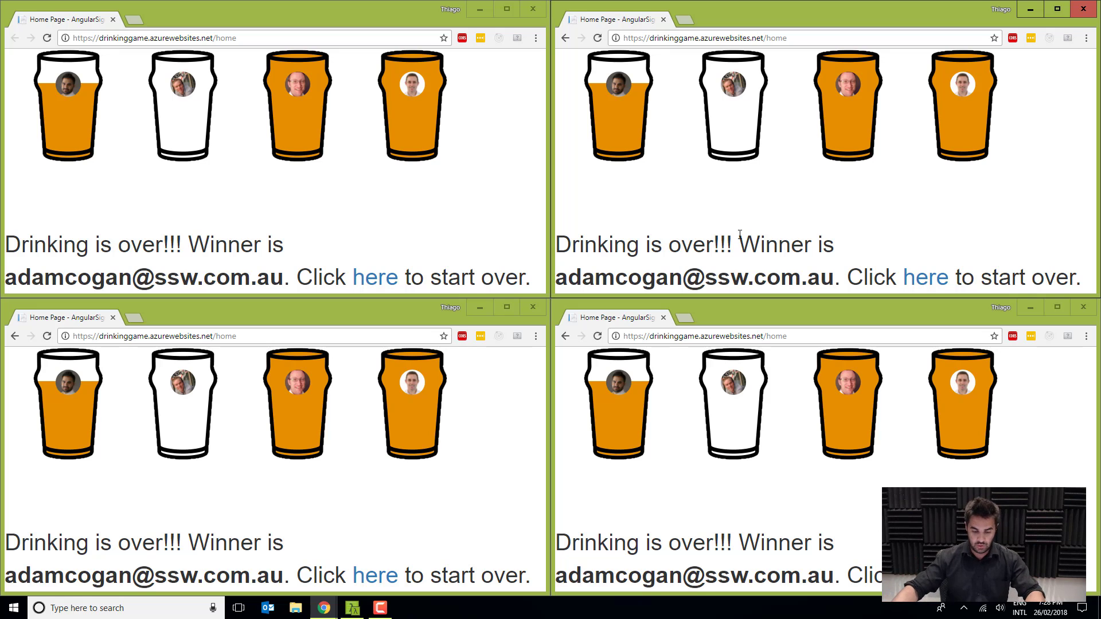
# - Bring the Cmder terminal to the front to generate the Angular project with 'dotnet new angular'
pyautogui.click(353, 610)
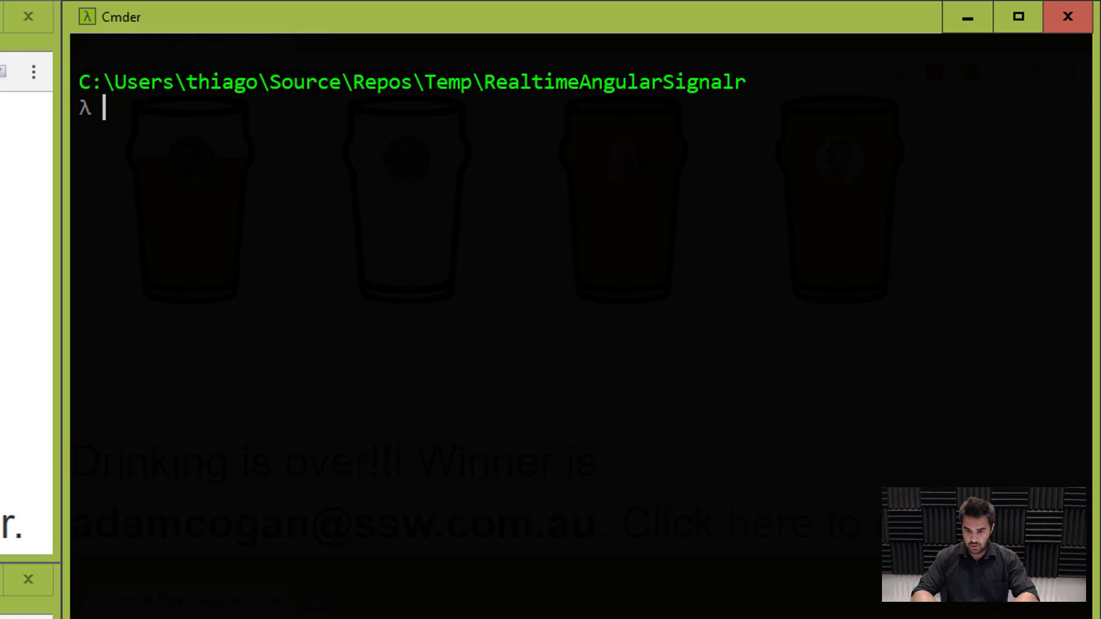
pyautogui.write('dotnet new angula')
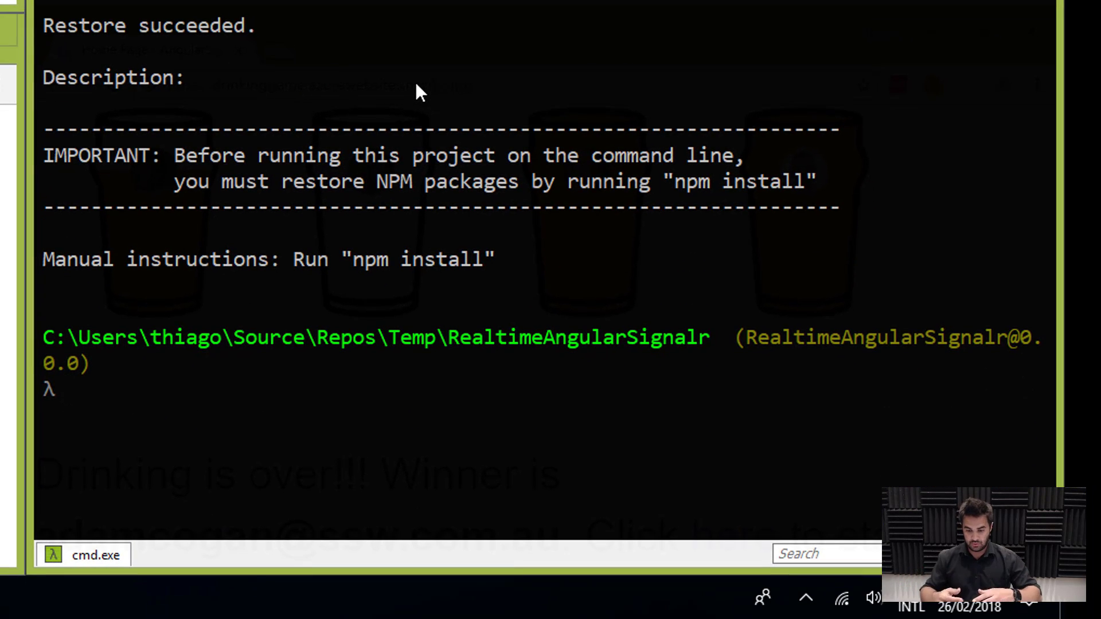
pyautogui.write('npm')
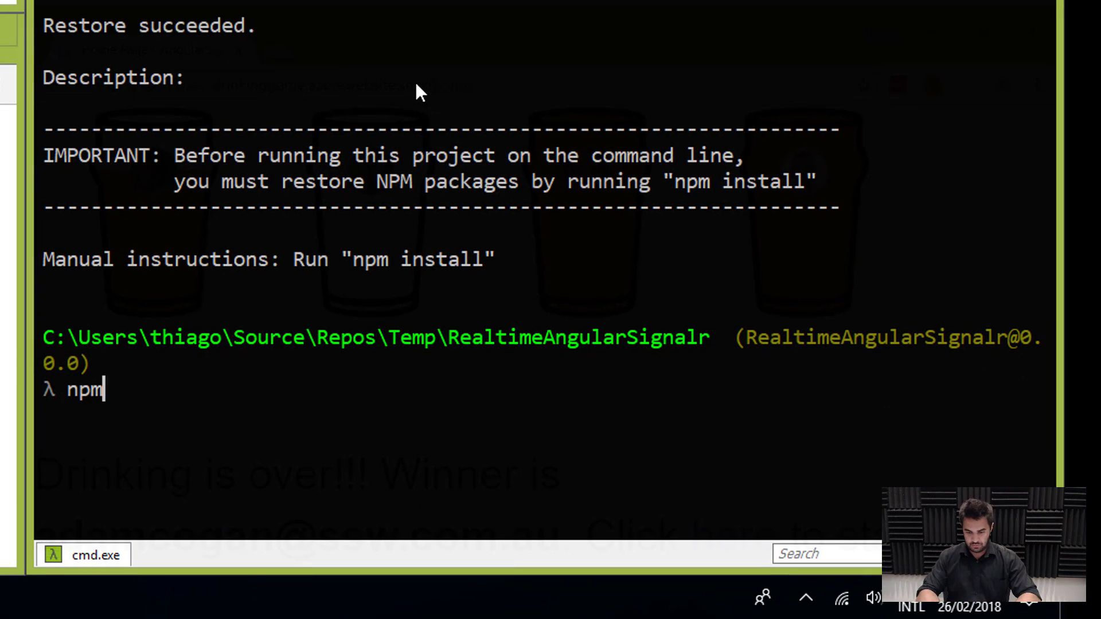
pyautogui.write(' i')
# - Install npm packages with 'npm i' and launch the app with 'dotnet run' on localhost:5000
pyautogui.press('Return')
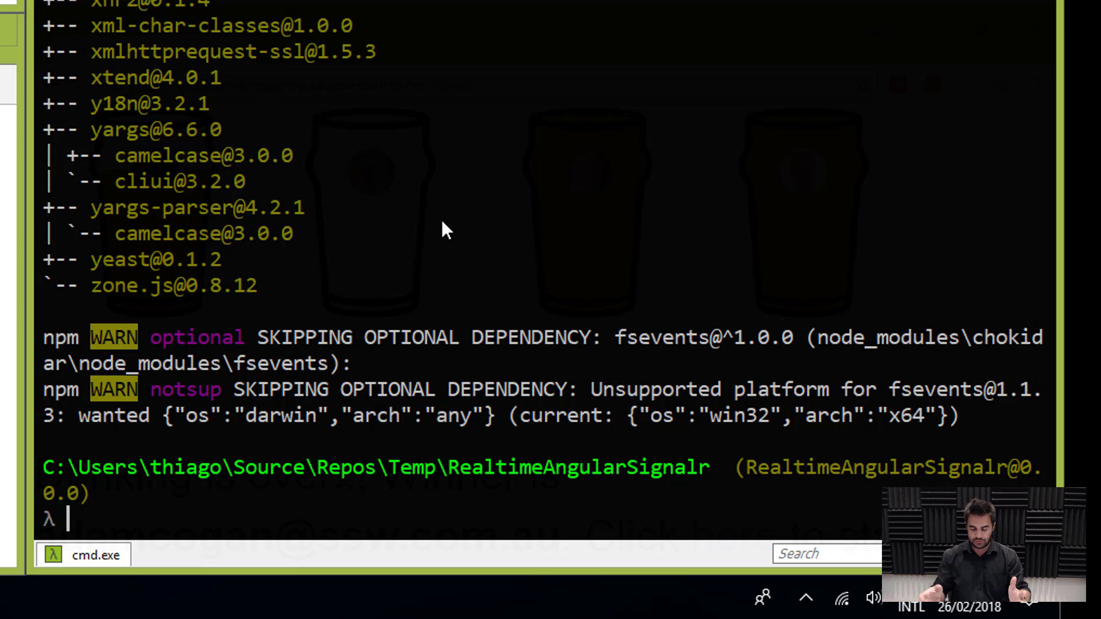
pyautogui.write('dotnet ')
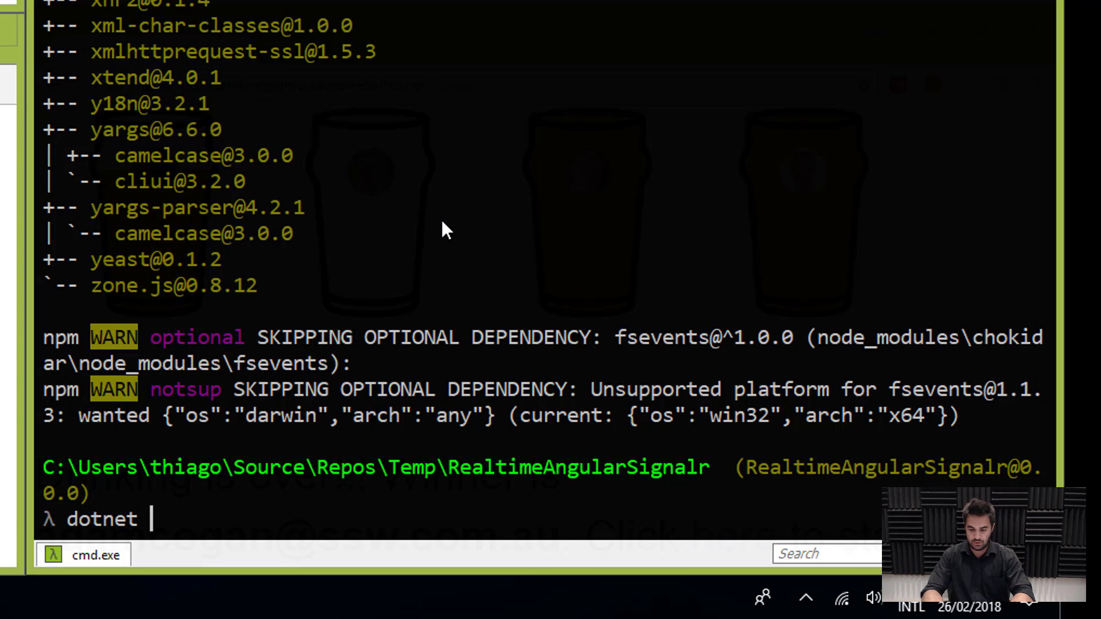
pyautogui.write('run')
pyautogui.press('Return')
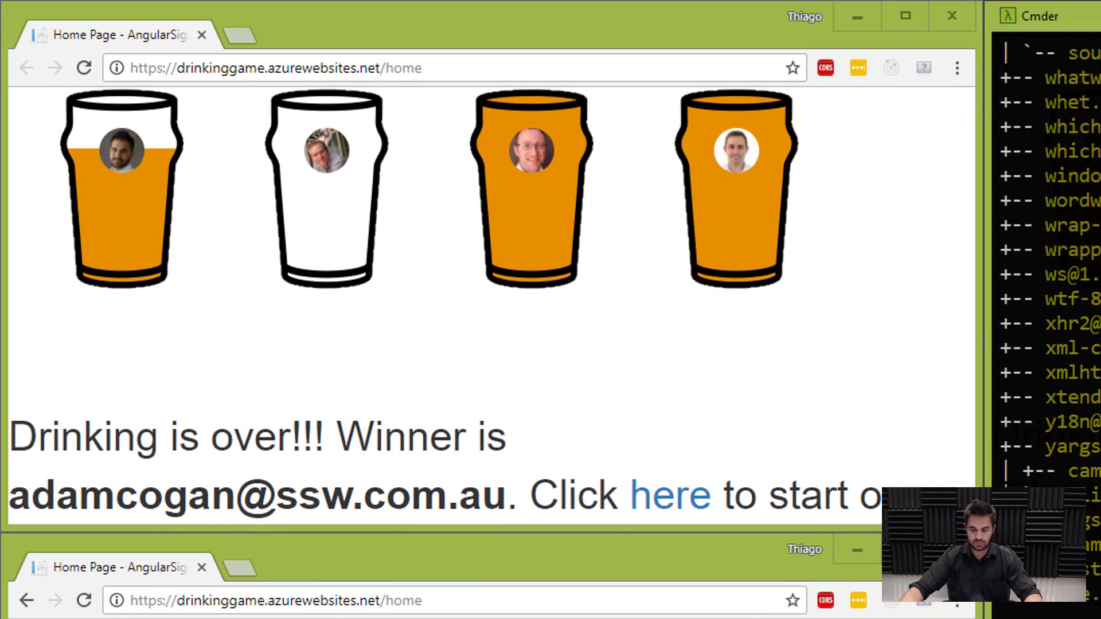
# - Load localhost:5000 in a new tab, increment the counter twice and view the Fetch data forecast
pyautogui.click(241, 37)
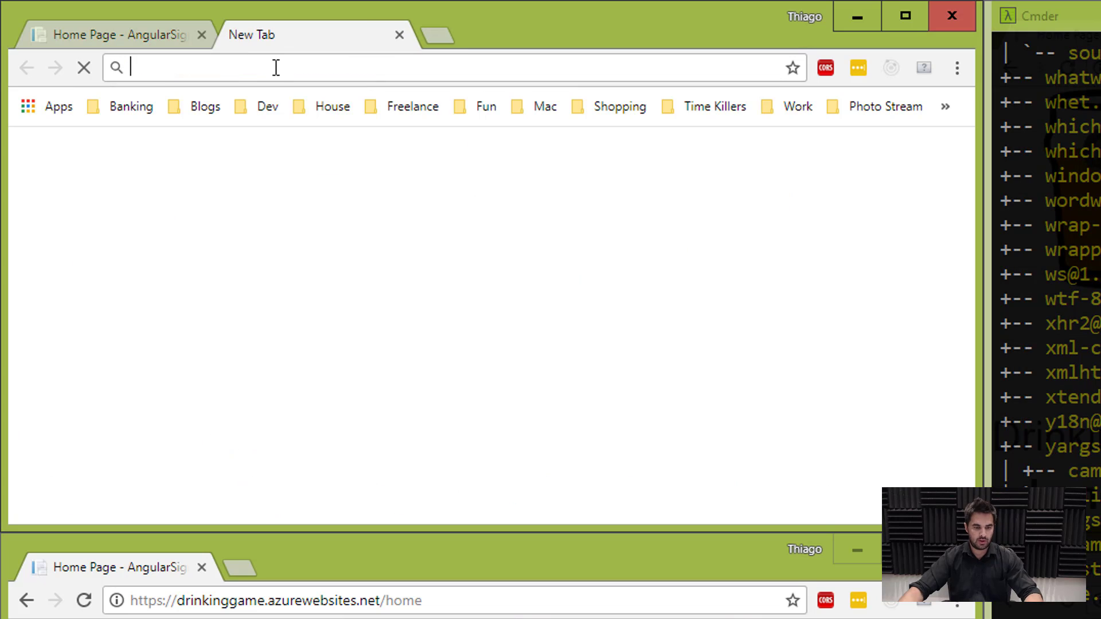
pyautogui.write('loc')
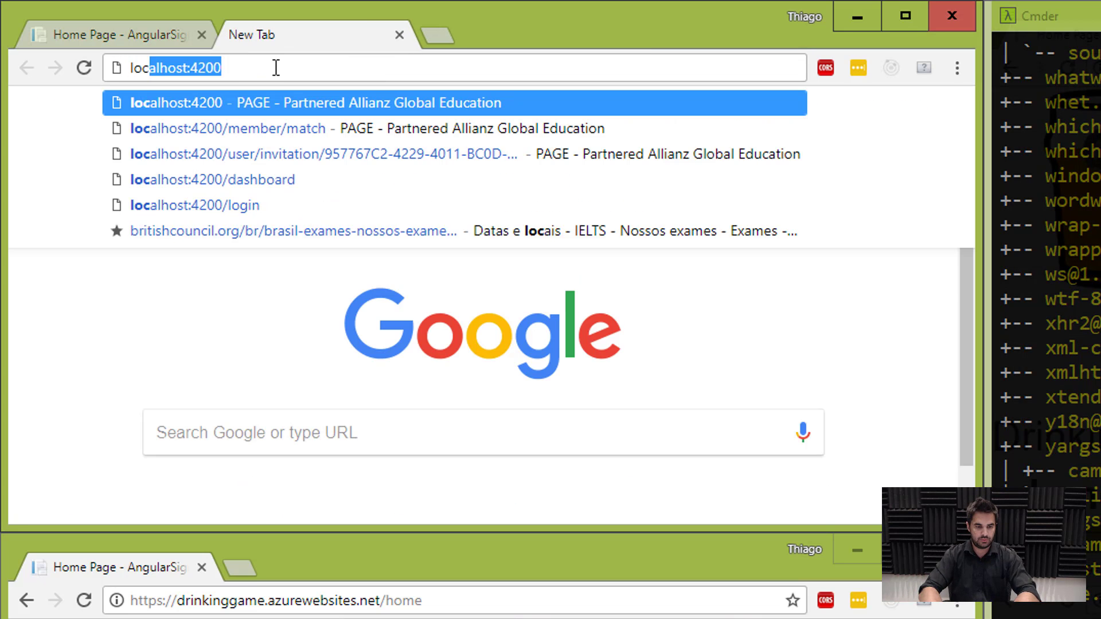
pyautogui.write('alhost:5000')
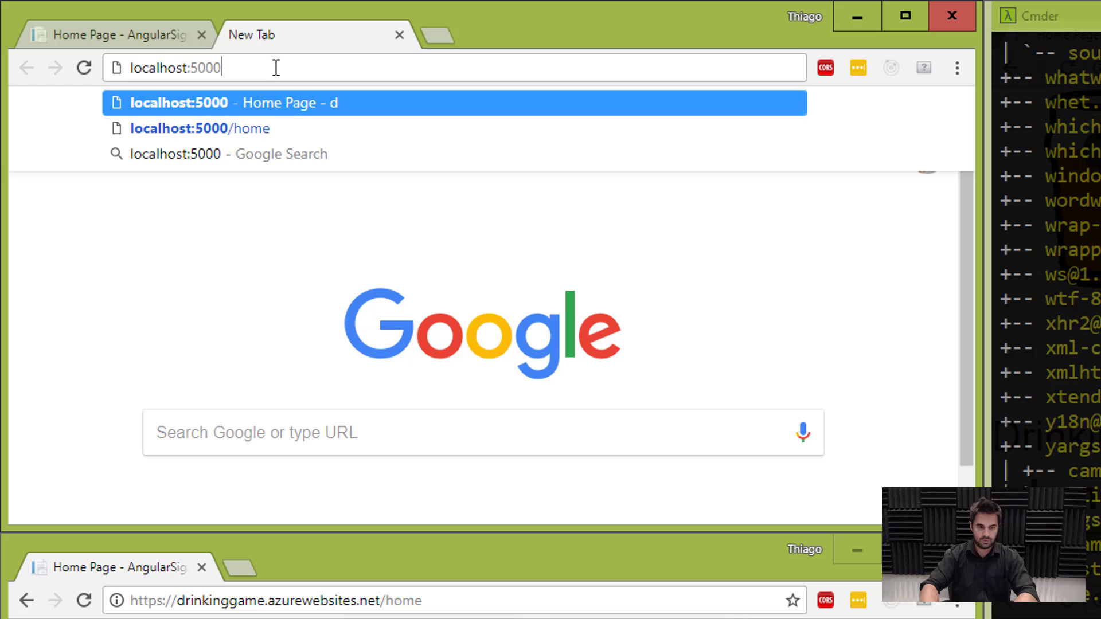
pyautogui.press('Return')
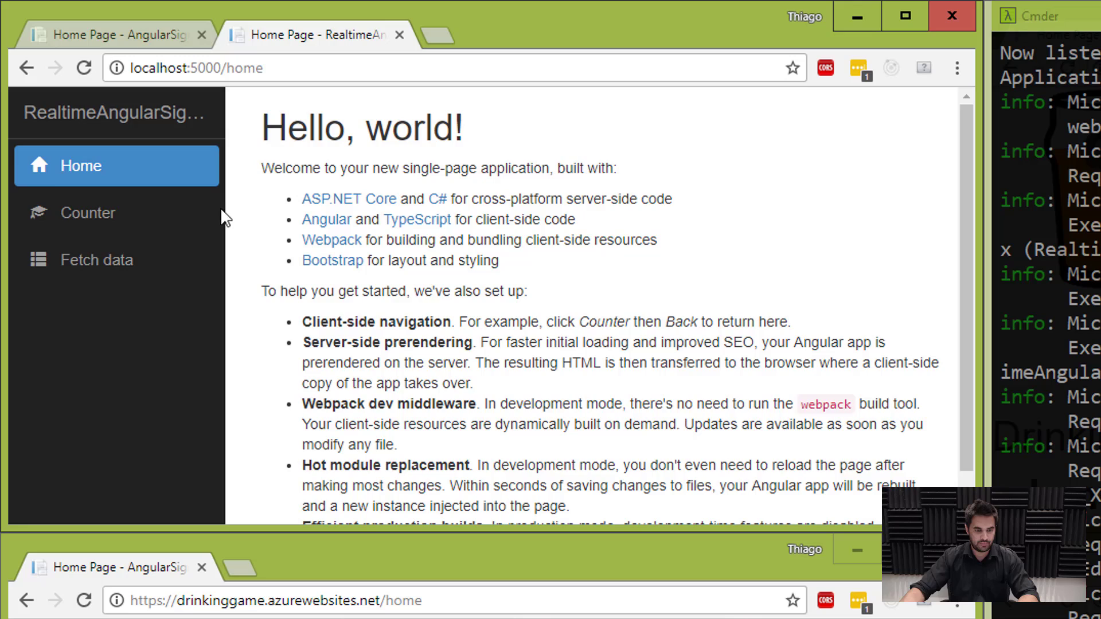
pyautogui.click(134, 214)
pyautogui.click(302, 237)
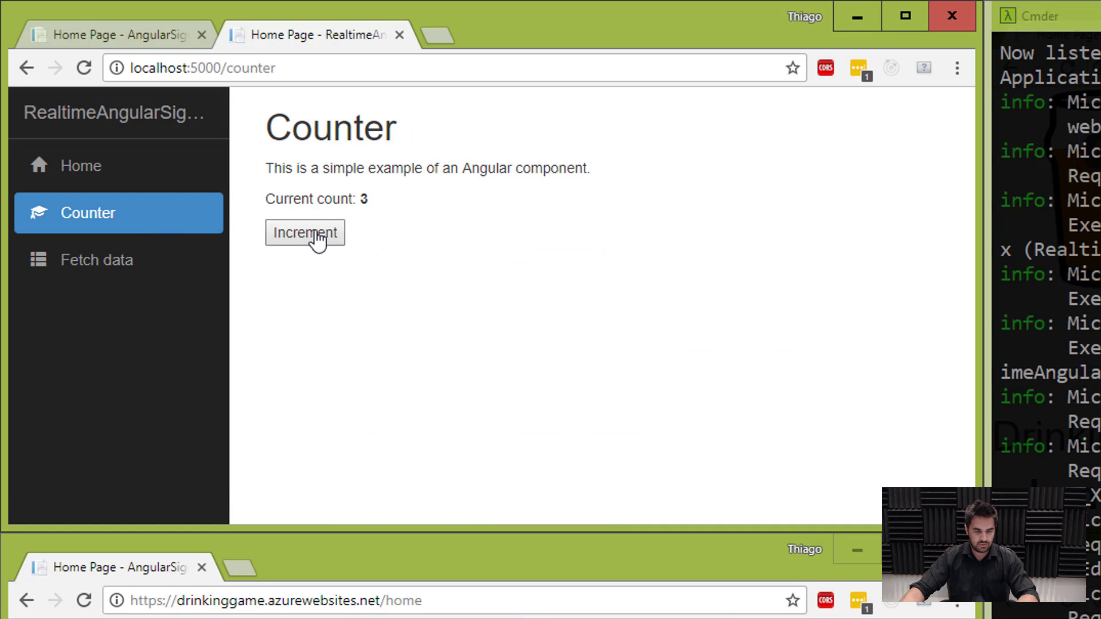
pyautogui.click(317, 239)
pyautogui.click(214, 258)
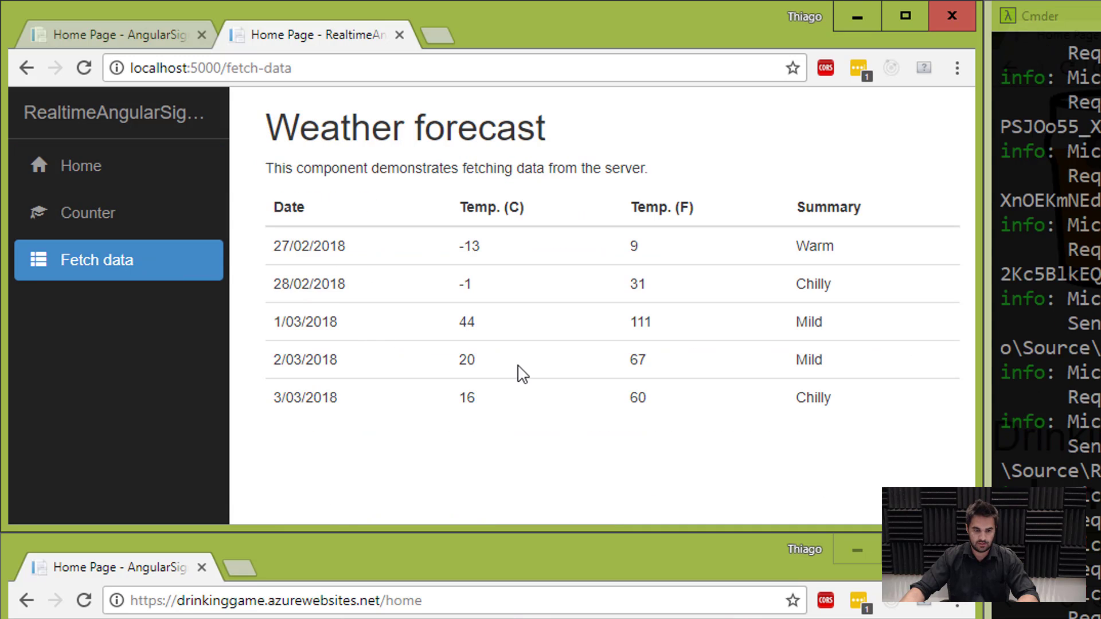
pyautogui.moveTo(344, 245); pyautogui.dragTo(276, 207)
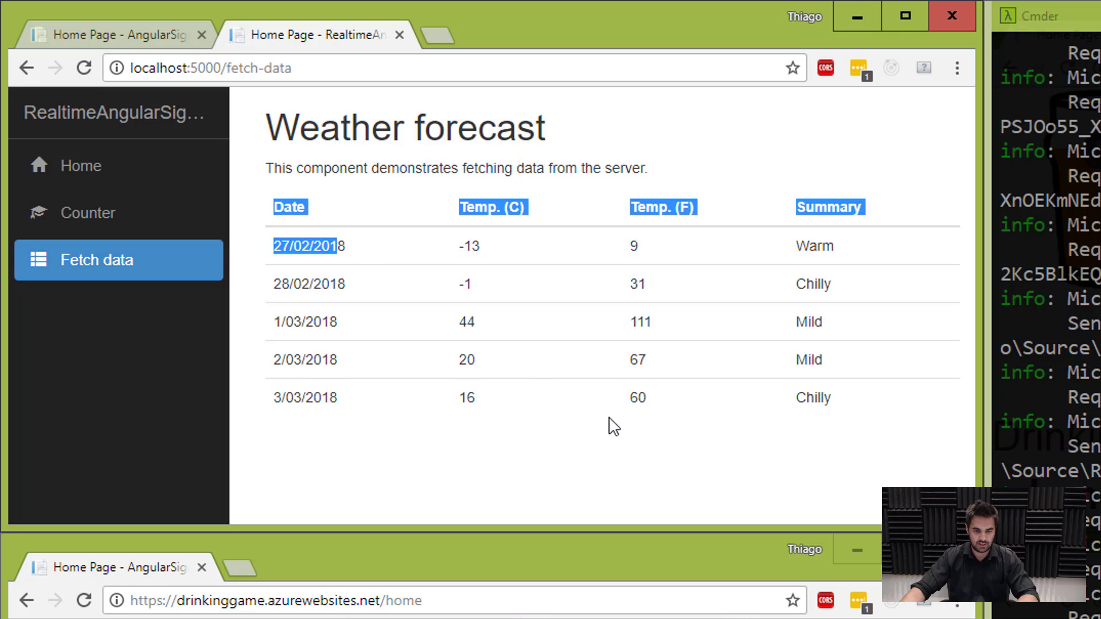
# - Return to Counter, increment the count to 2, then go back to the home page
pyautogui.click(88, 213)
pyautogui.click(335, 239)
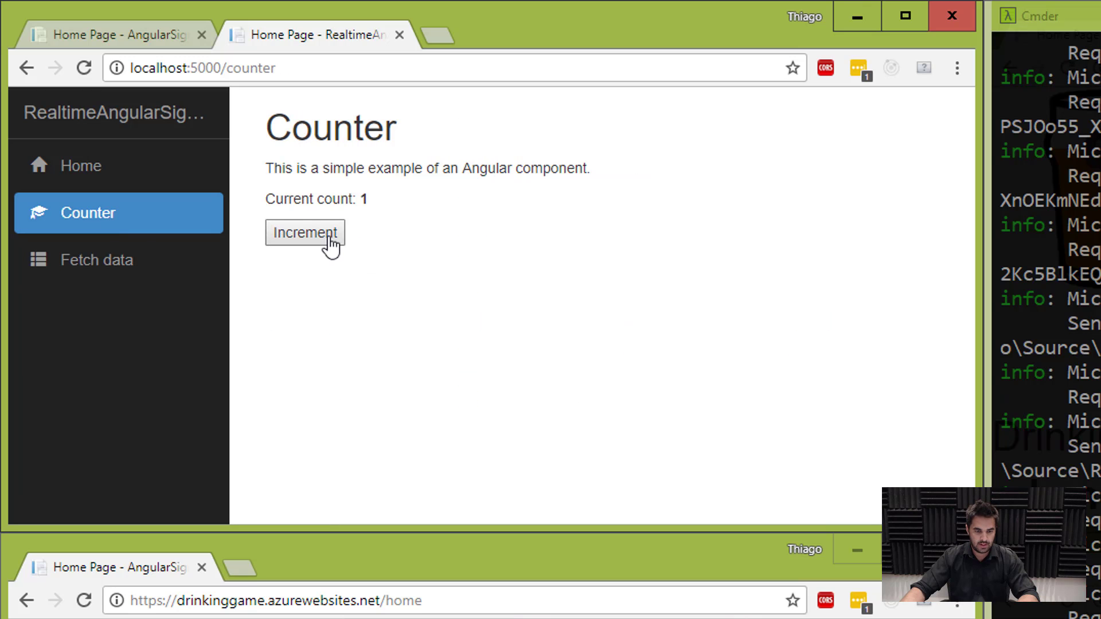
pyautogui.click(327, 239)
pyautogui.moveTo(351, 198); pyautogui.dragTo(393, 208)
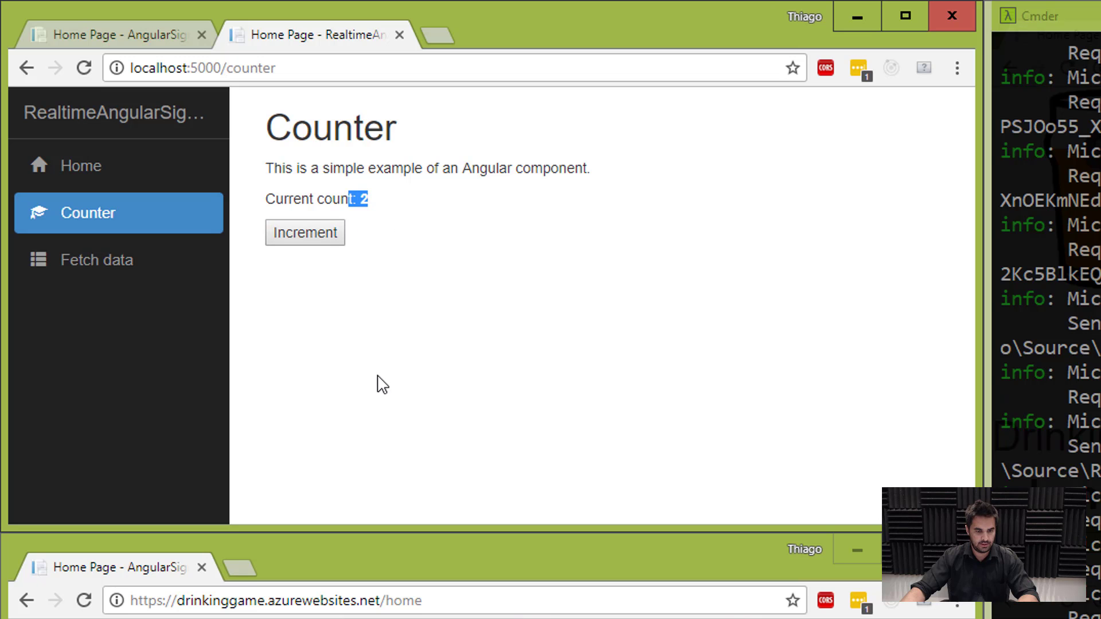
pyautogui.click(103, 168)
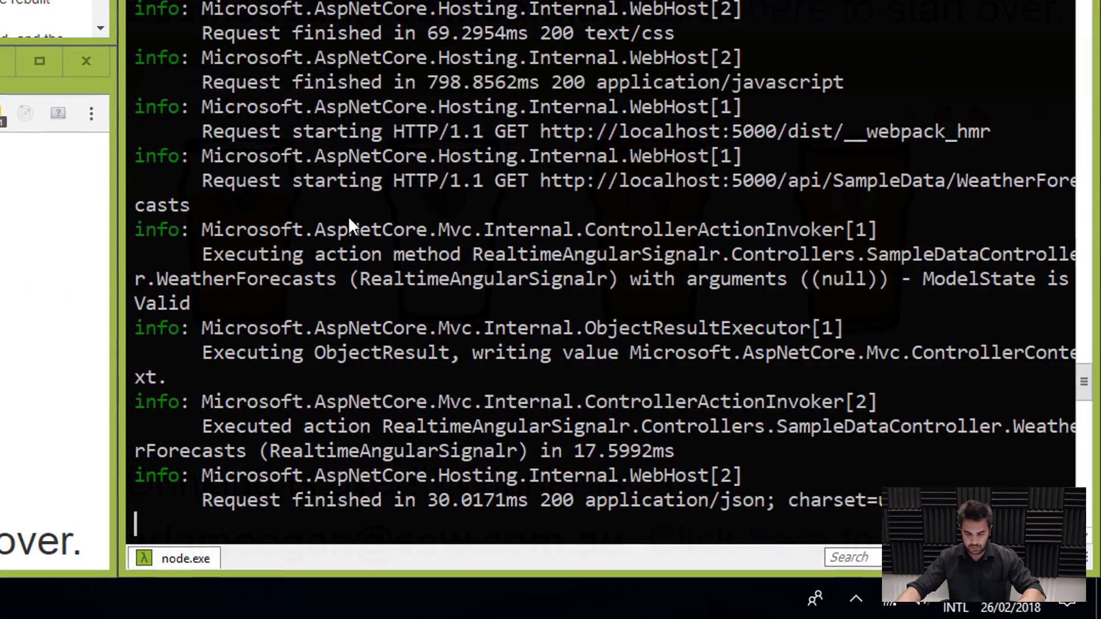
# - Stop the running web server with Ctrl+C before opening the project in VS Code
pyautogui.hotkey('ctrl', 'c')
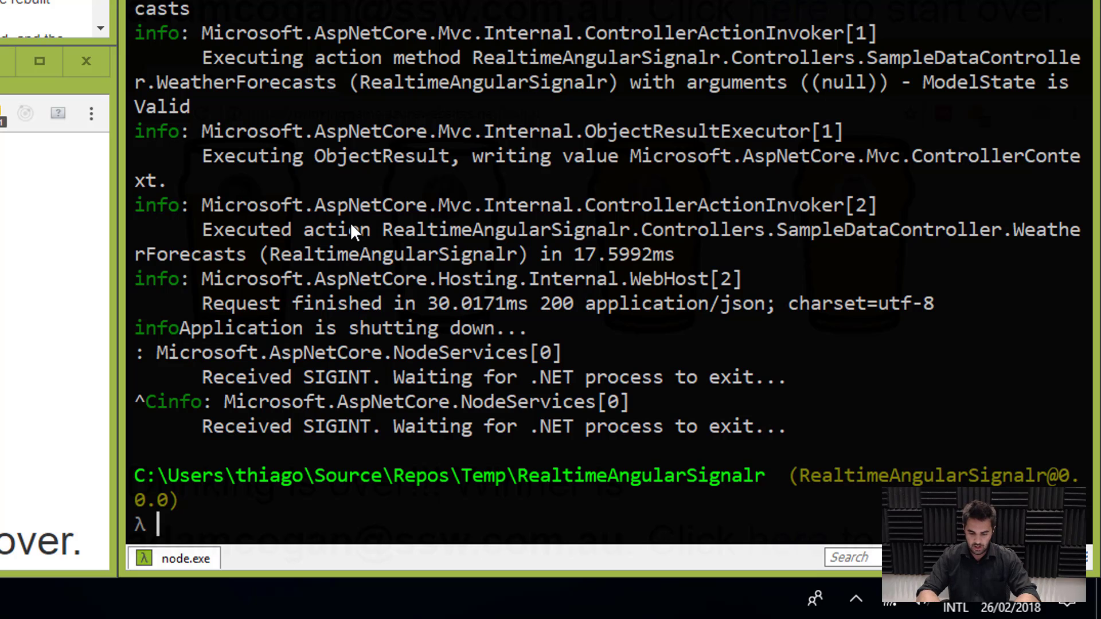
pyautogui.write('ode')
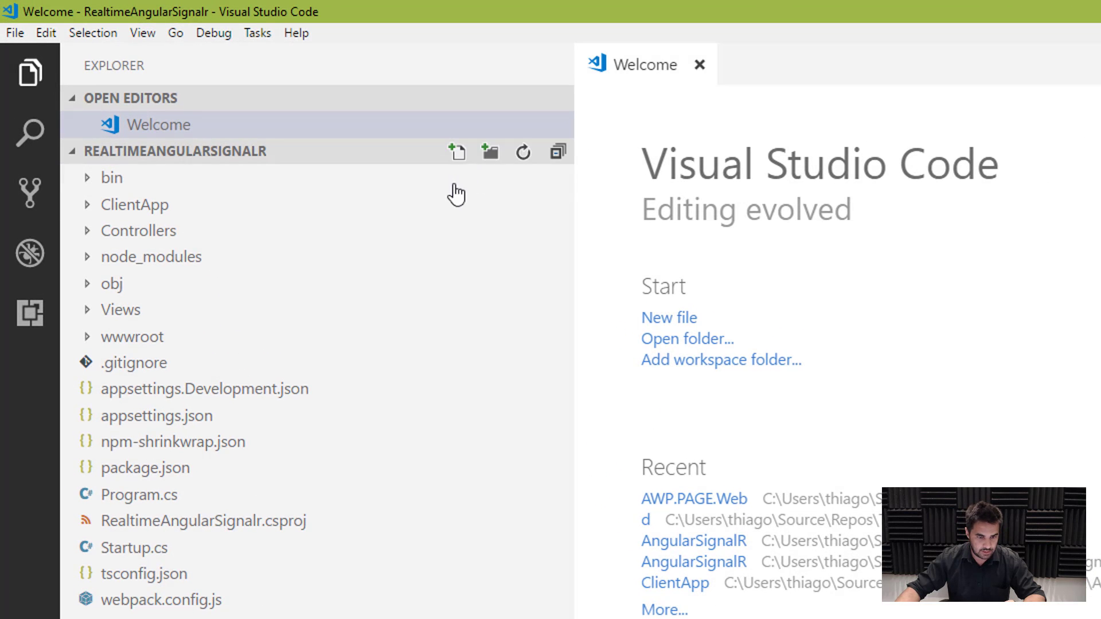
pyautogui.click(457, 155)
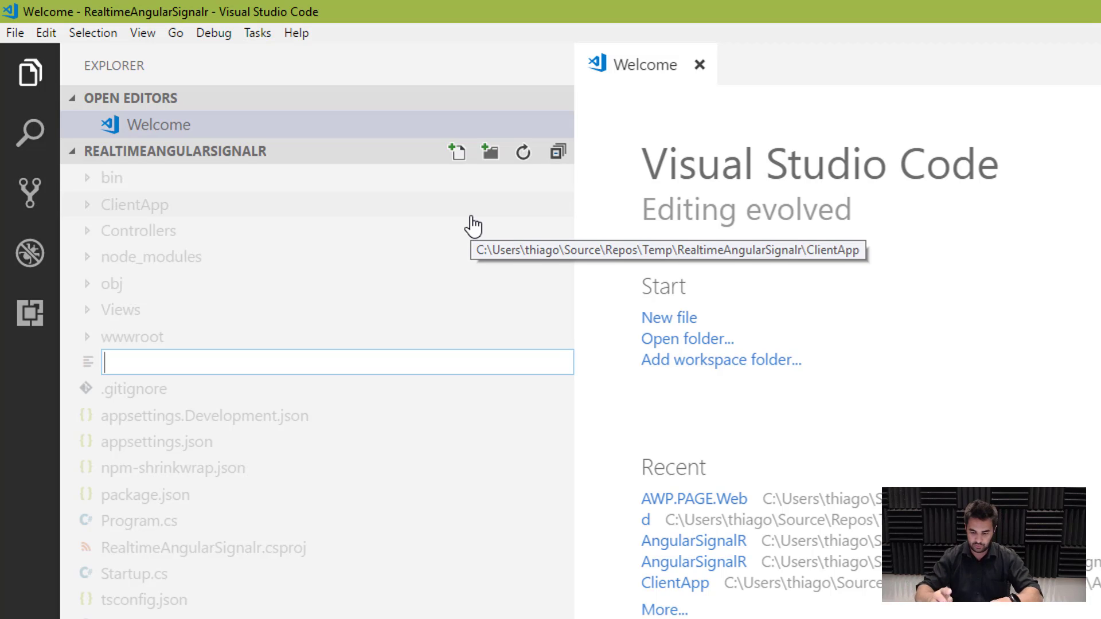
pyautogui.write('.')
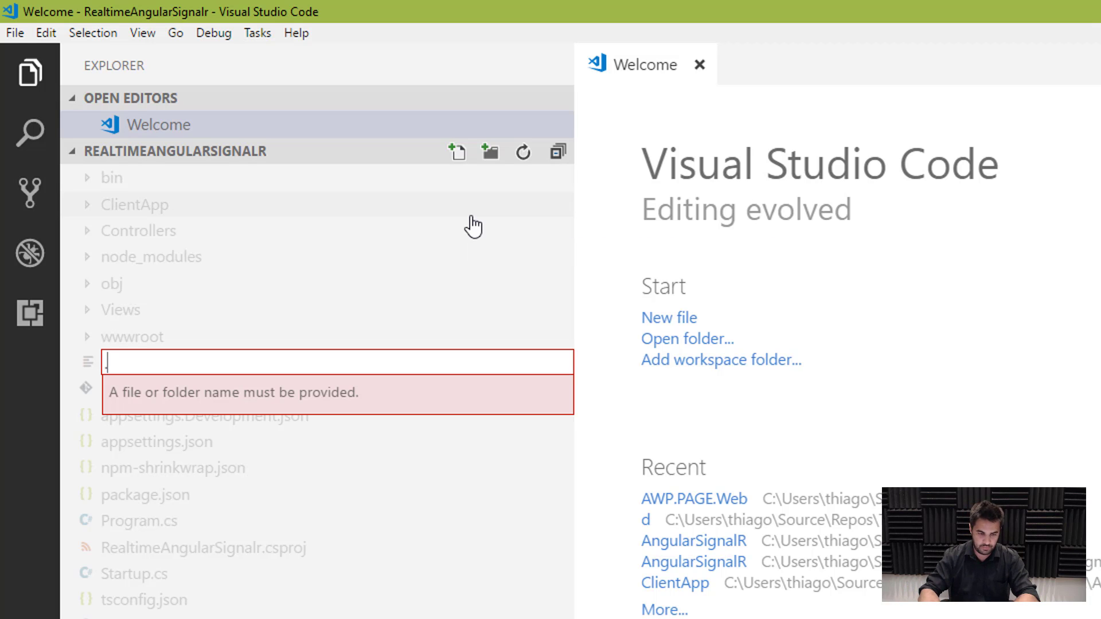
pyautogui.write('npmrc')
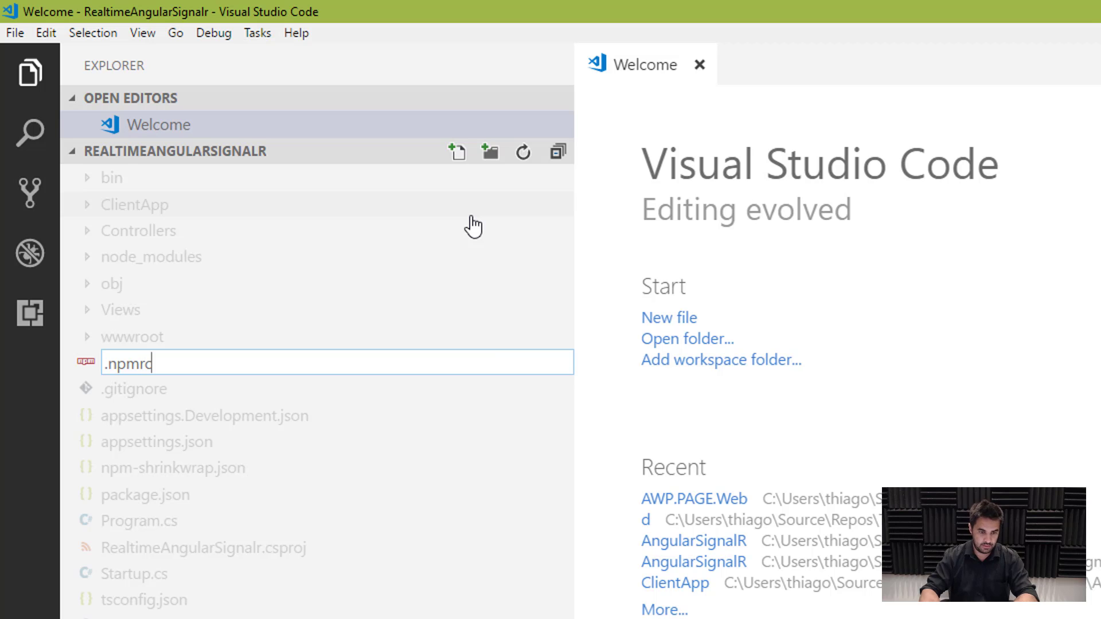
pyautogui.press('Return')
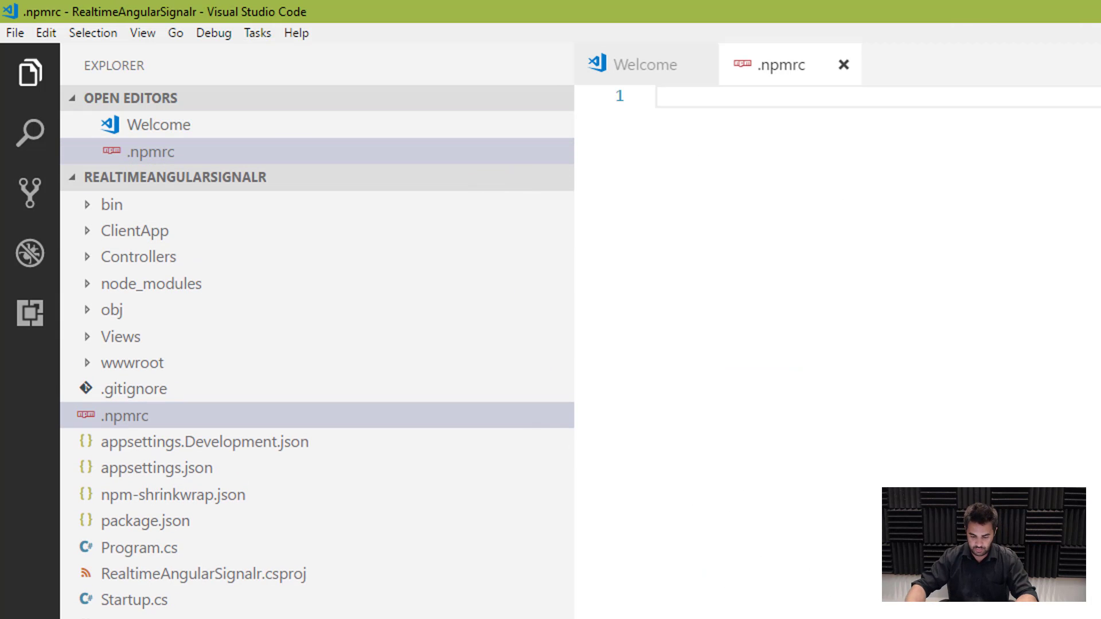
pyautogui.hotkey('alt', 'Tab')
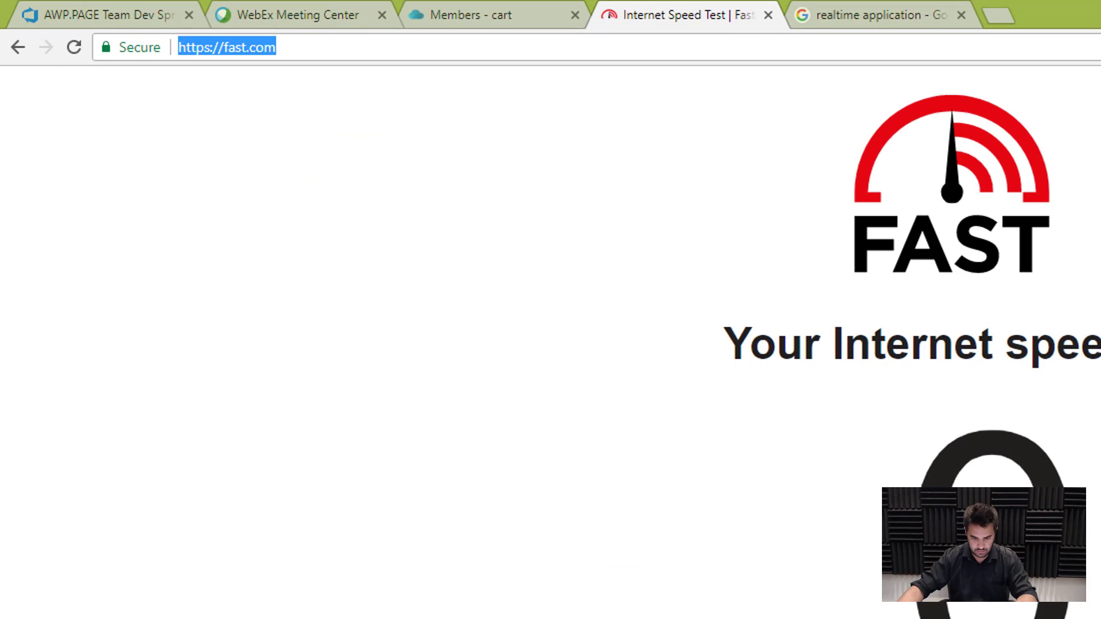
pyautogui.hotkey('ctrl', 'l')
pyautogui.hotkey('alt', 'Tab')
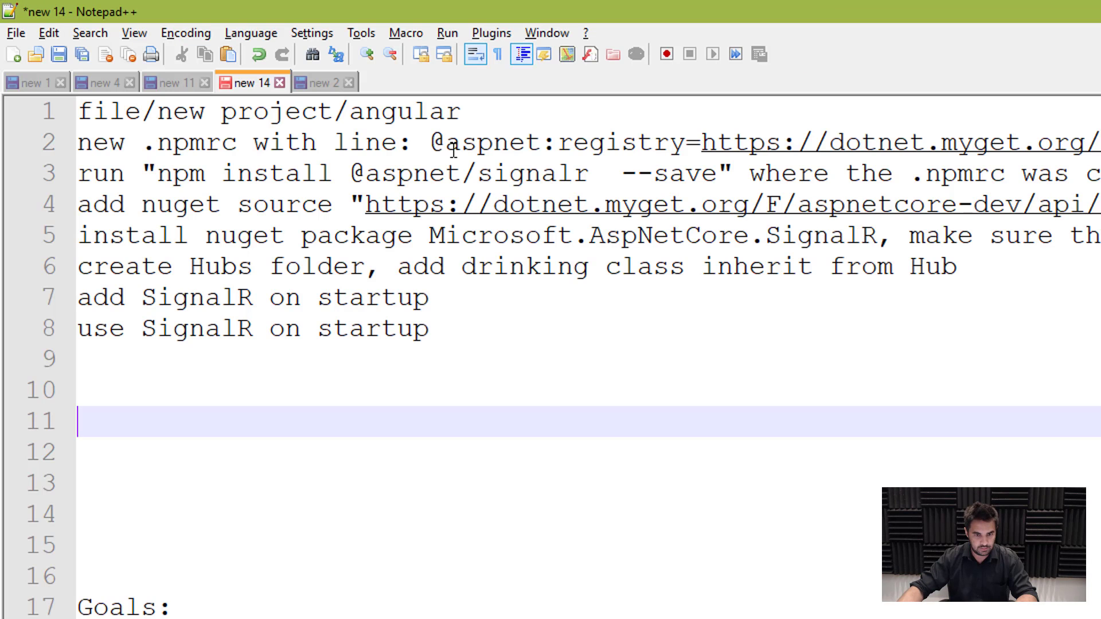
pyautogui.click(431, 143)
pyautogui.hotkey('shift', 'End')
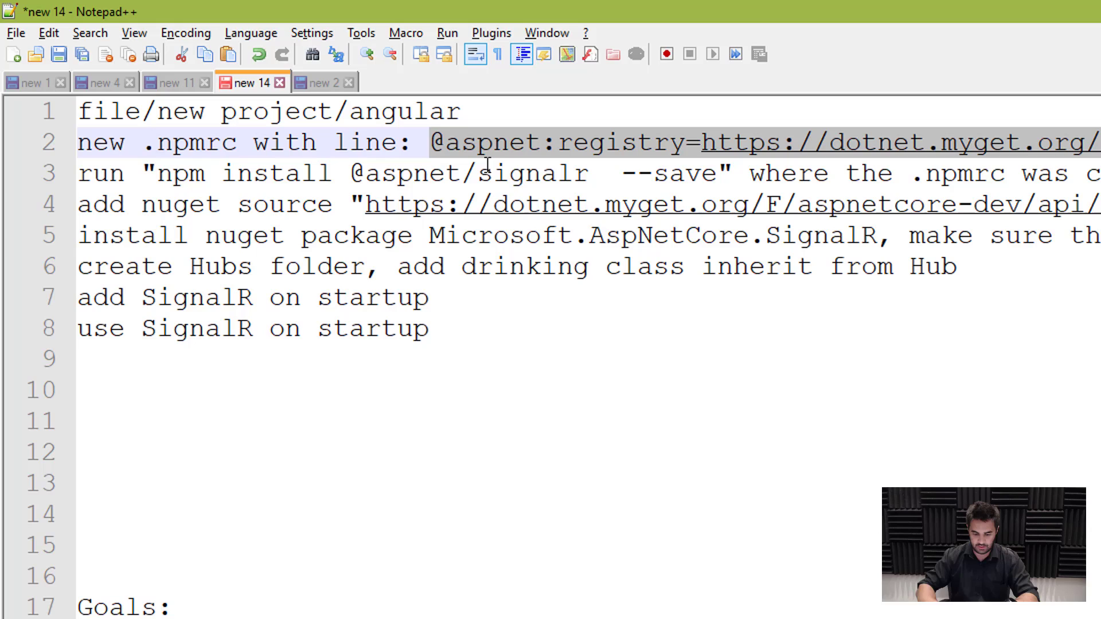
pyautogui.hotkey('ctrl', 'c')
pyautogui.hotkey('alt', 'Tab')
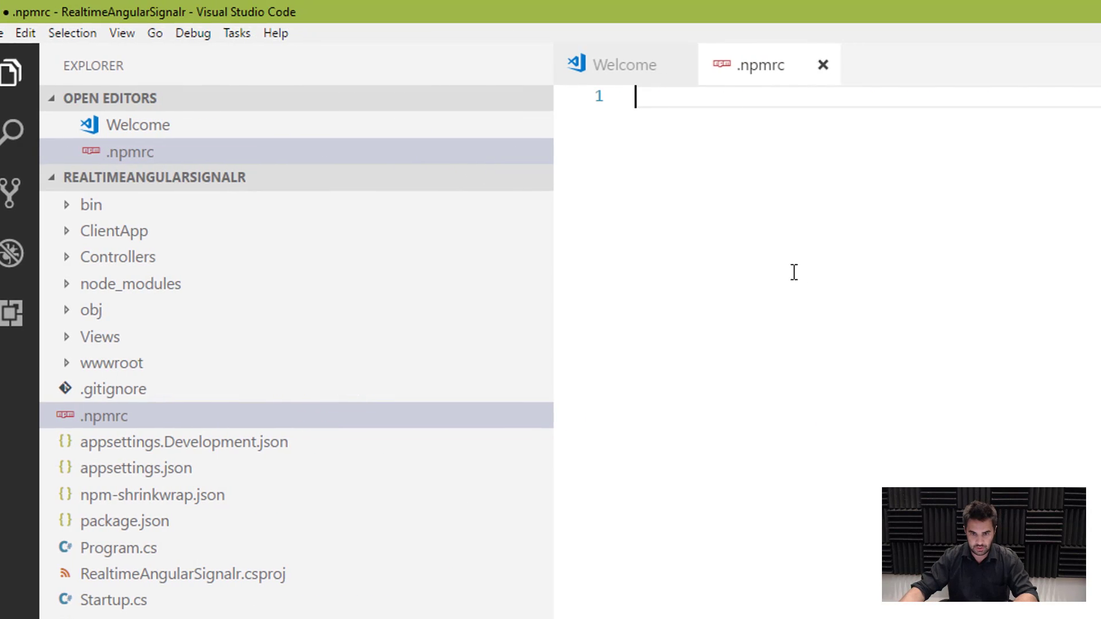
pyautogui.hotkey('ctrl', 'v')
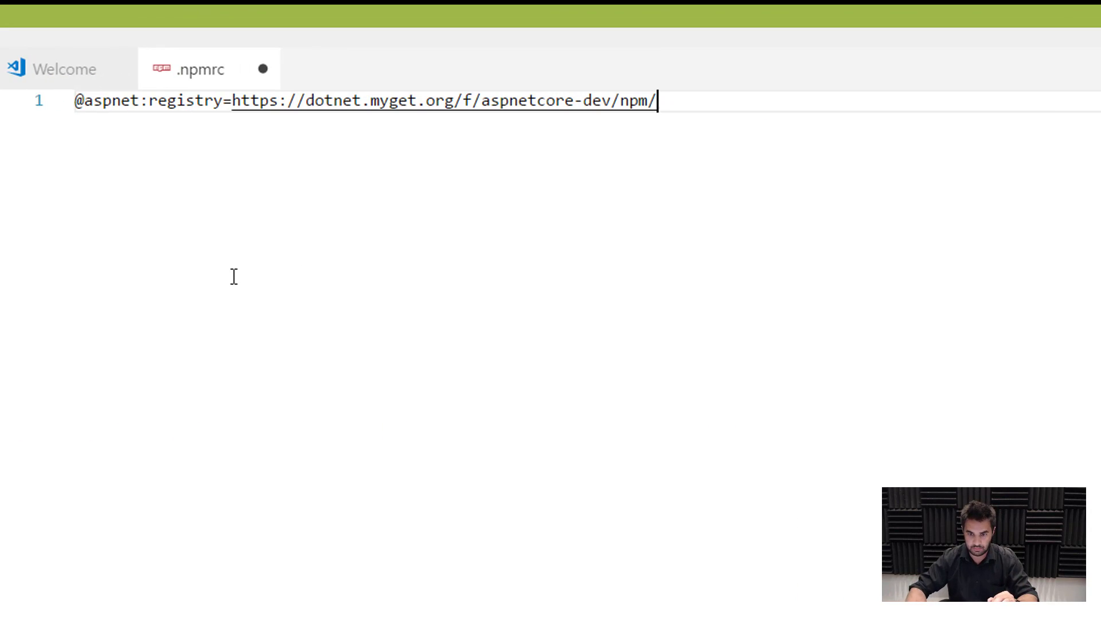
pyautogui.moveTo(234, 101); pyautogui.dragTo(690, 102)
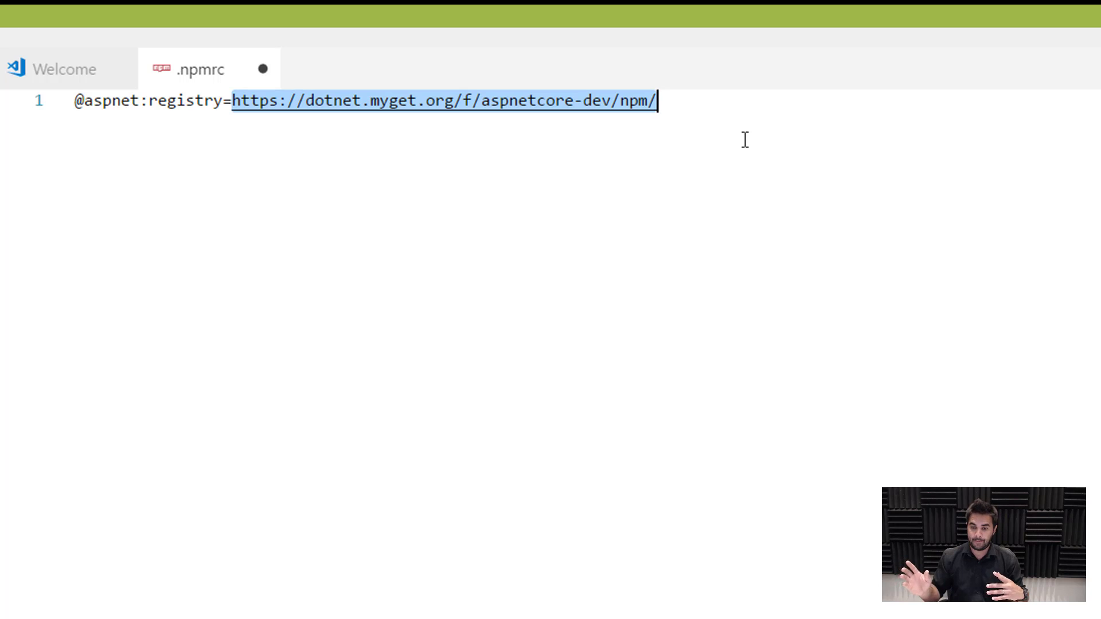
pyautogui.click(790, 143)
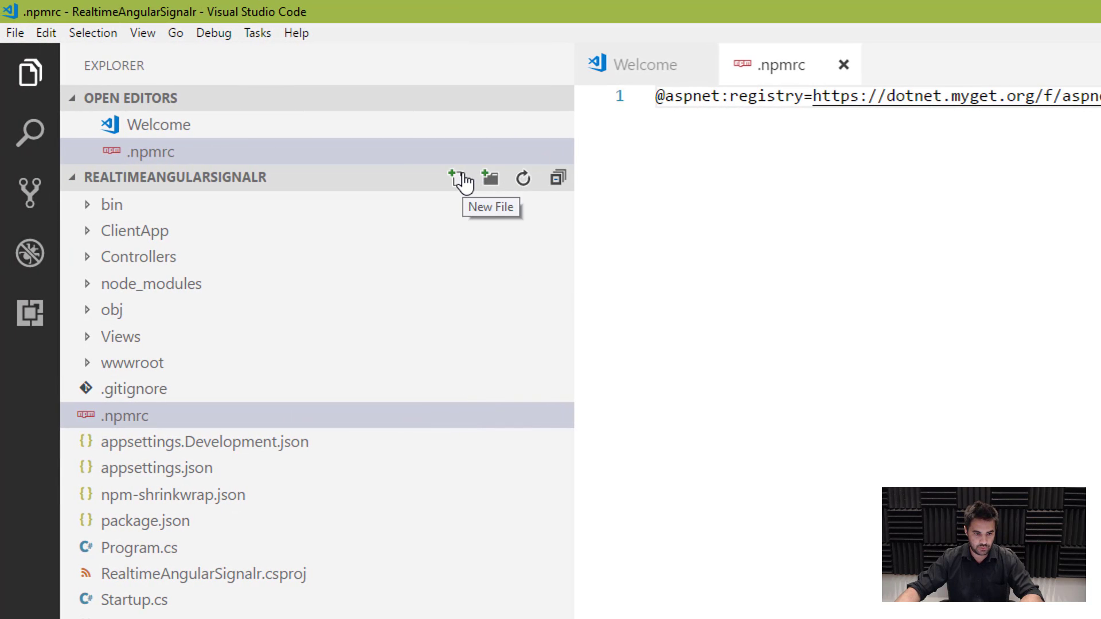
# - Create nuget.config in the project root with the AspNetCore MyGet packageSources XML
pyautogui.click(459, 178)
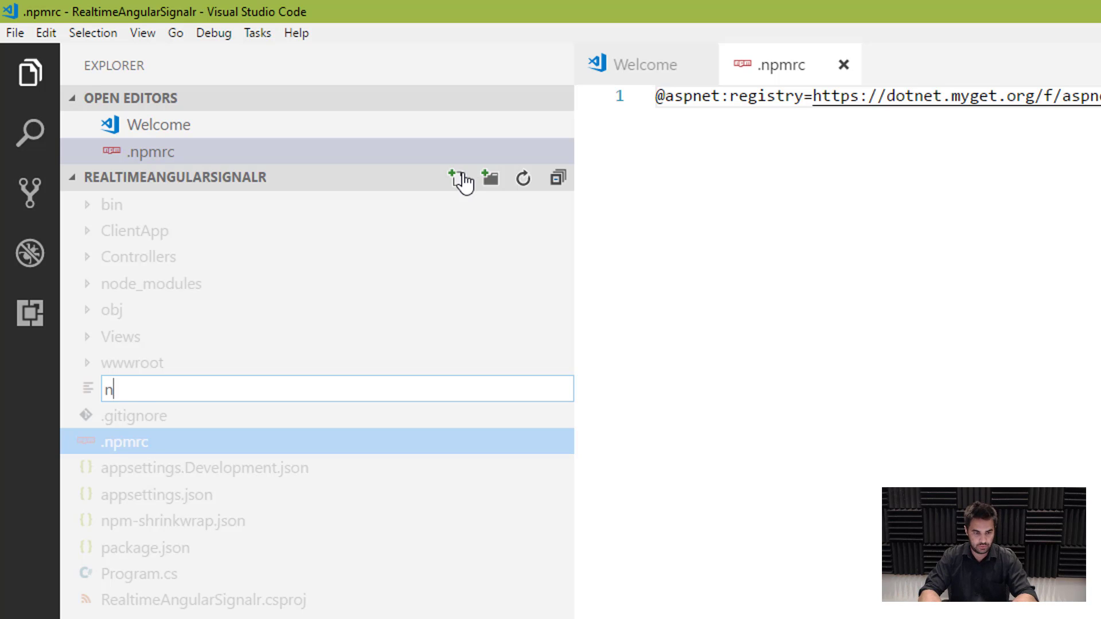
pyautogui.write('fig')
pyautogui.press('Return')
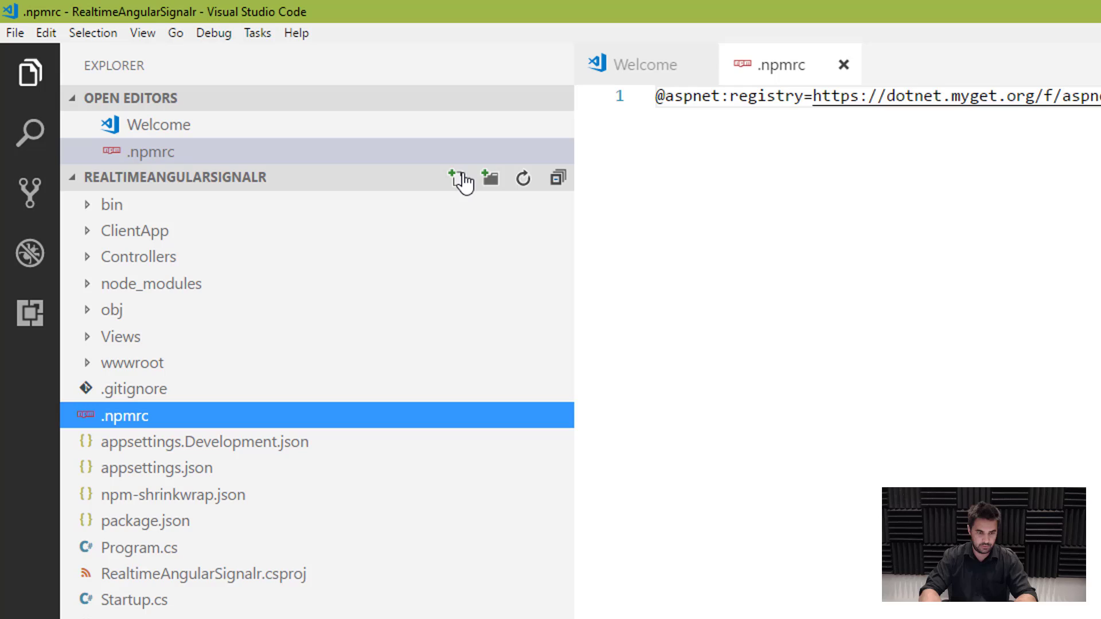
pyautogui.hotkey('ctrl', 'v')
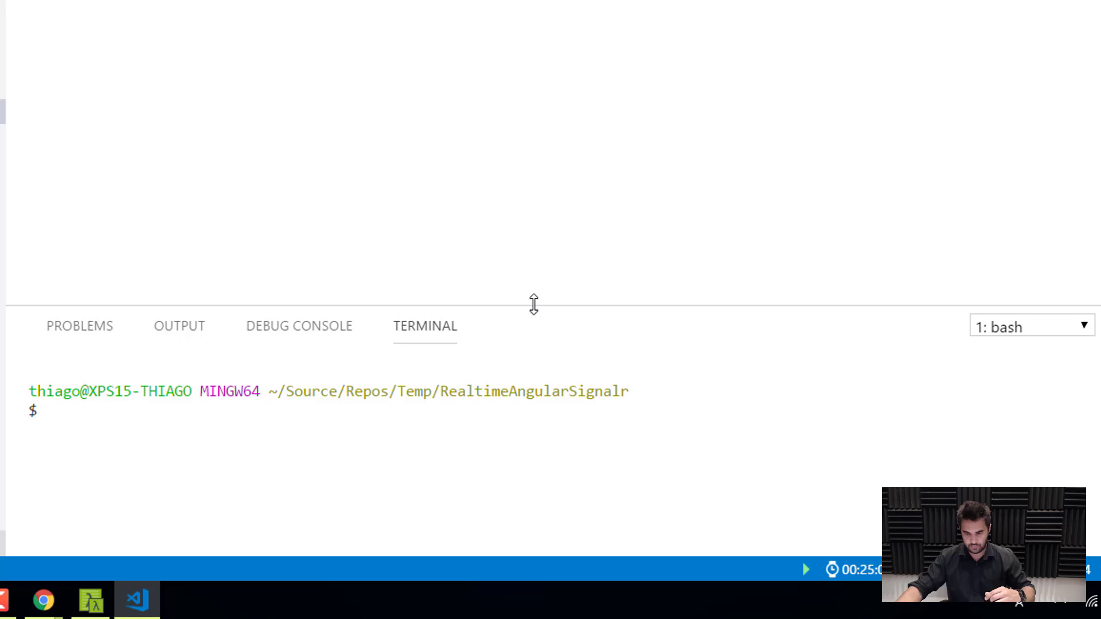
pyautogui.moveTo(534, 304); pyautogui.dragTo(536, 260)
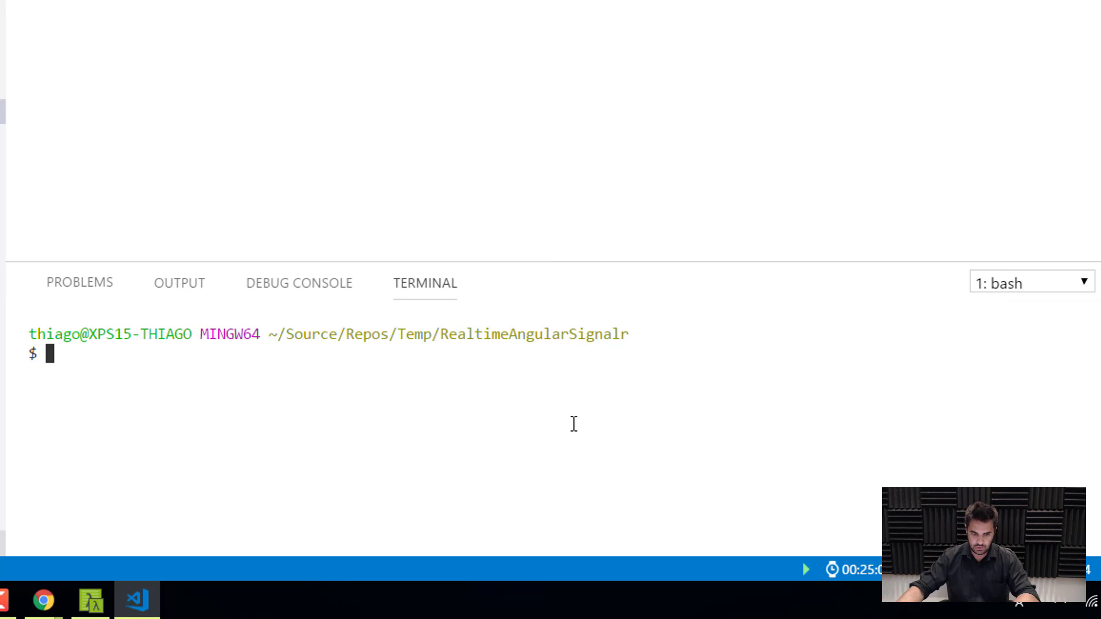
pyautogui.write('np')
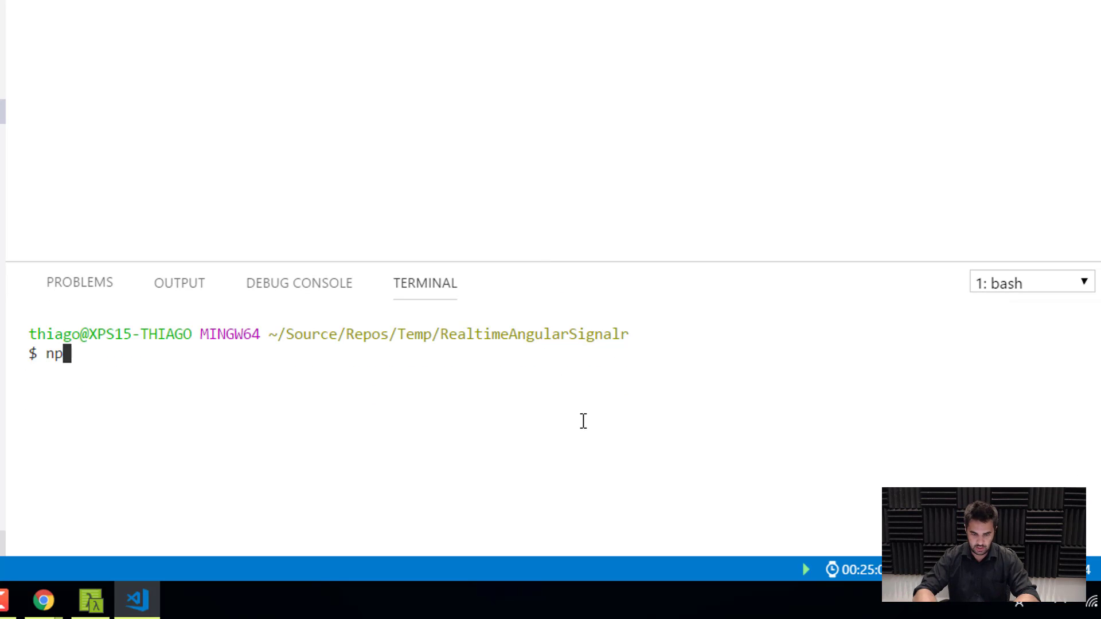
pyautogui.write('m i')
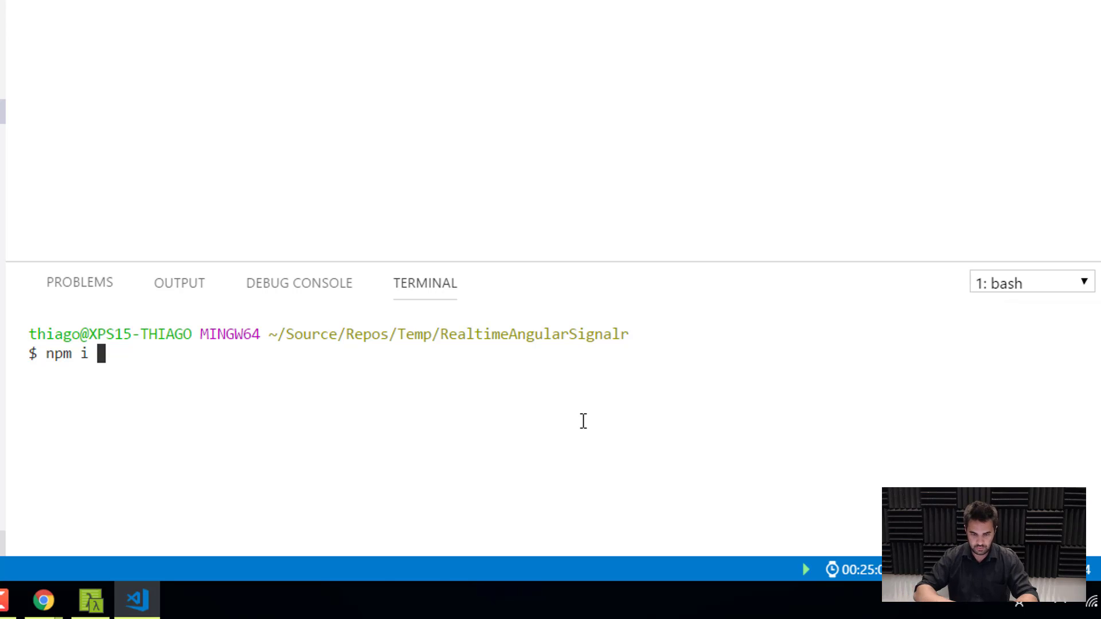
pyautogui.hotkey('alt', 'Tab')
pyautogui.hotkey('ctrl', 'Tab')
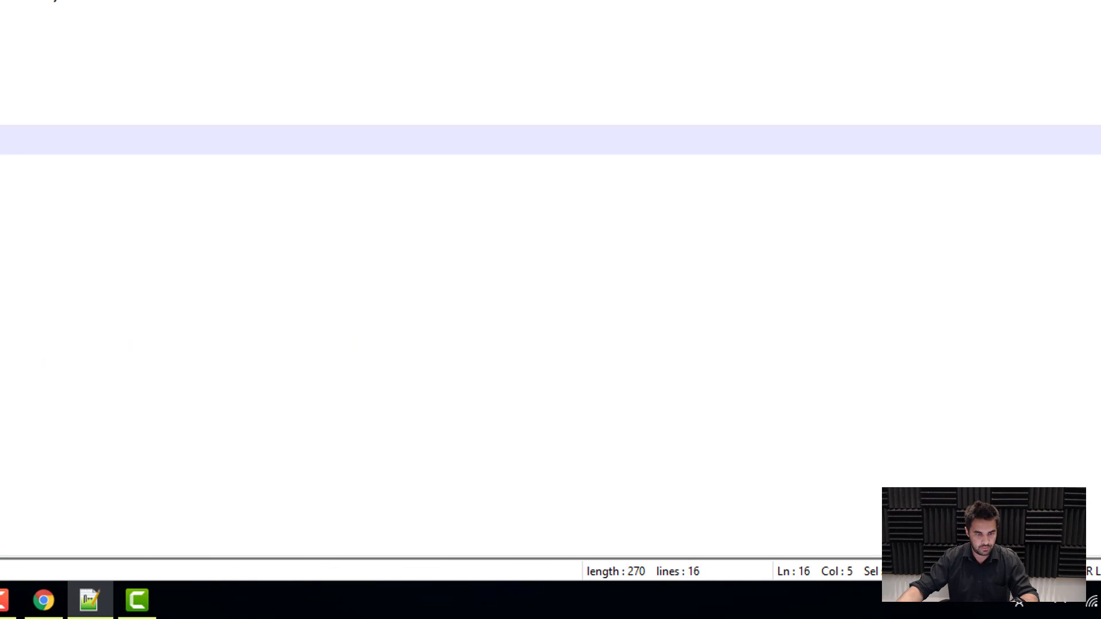
pyautogui.hotkey('ctrl', 'Tab')
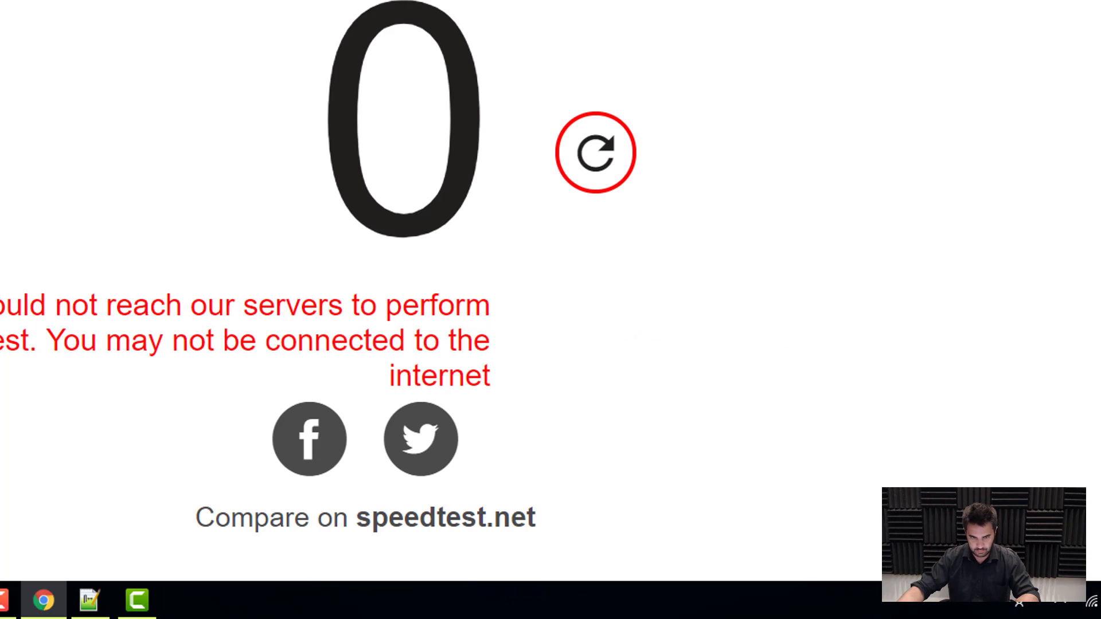
pyautogui.click(138, 599)
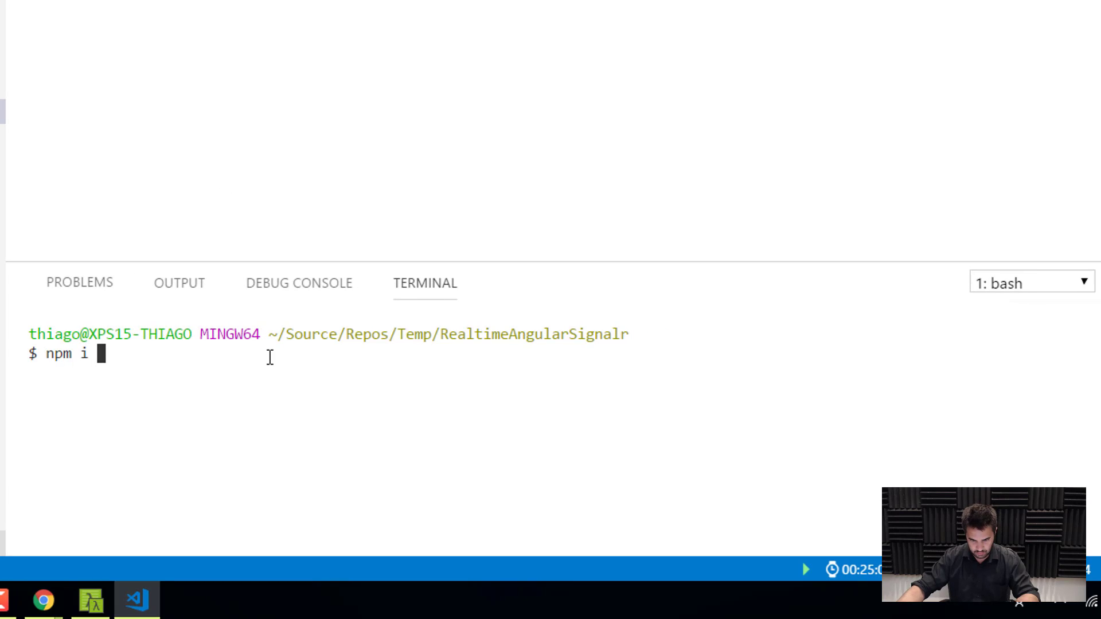
pyautogui.write('@aspnet/signalr  --save')
pyautogui.press('Return')
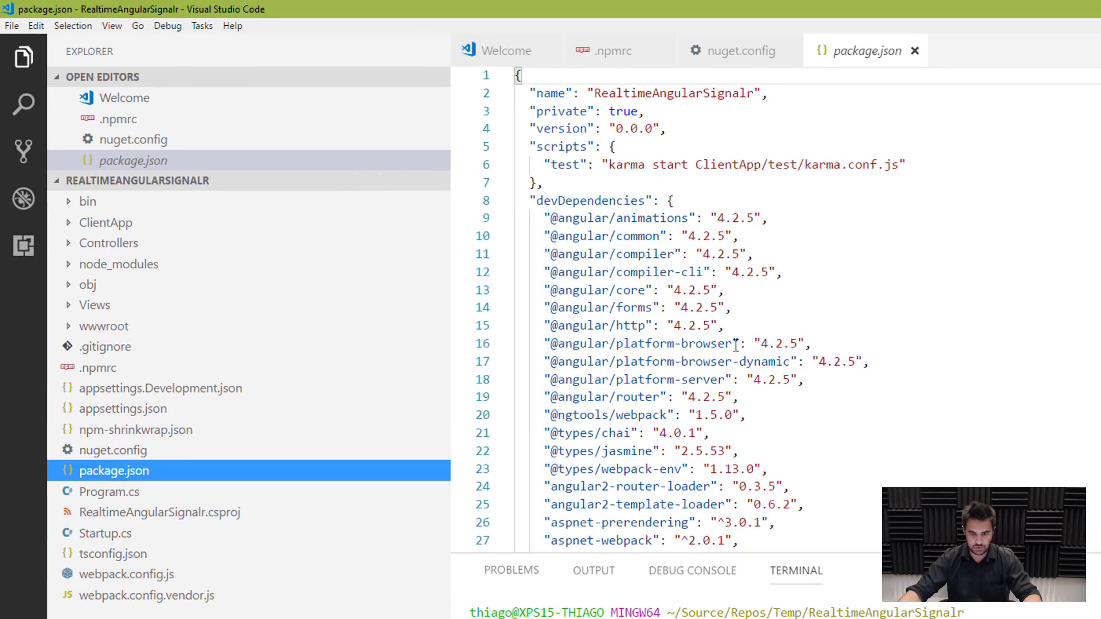
pyautogui.scroll(-3, 737, 358)
pyautogui.scroll(-3, 737, 359)
pyautogui.scroll(-3, 738, 358)
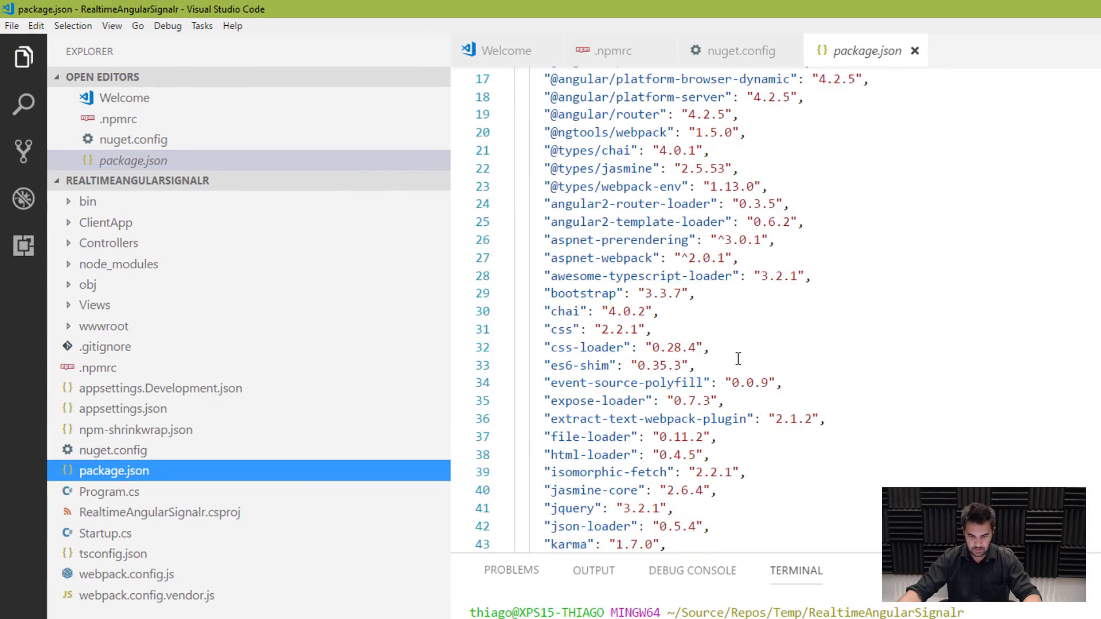
pyautogui.scroll(-4, 737, 358)
pyautogui.scroll(-4, 737, 358)
pyautogui.scroll(-3, 737, 358)
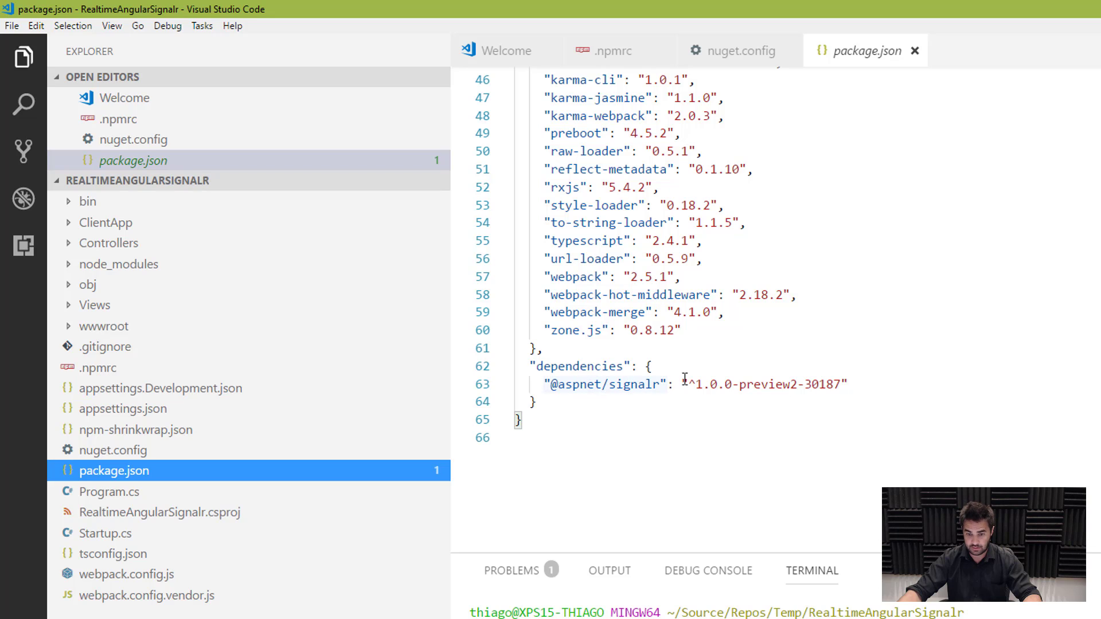
pyautogui.doubleClick(820, 384)
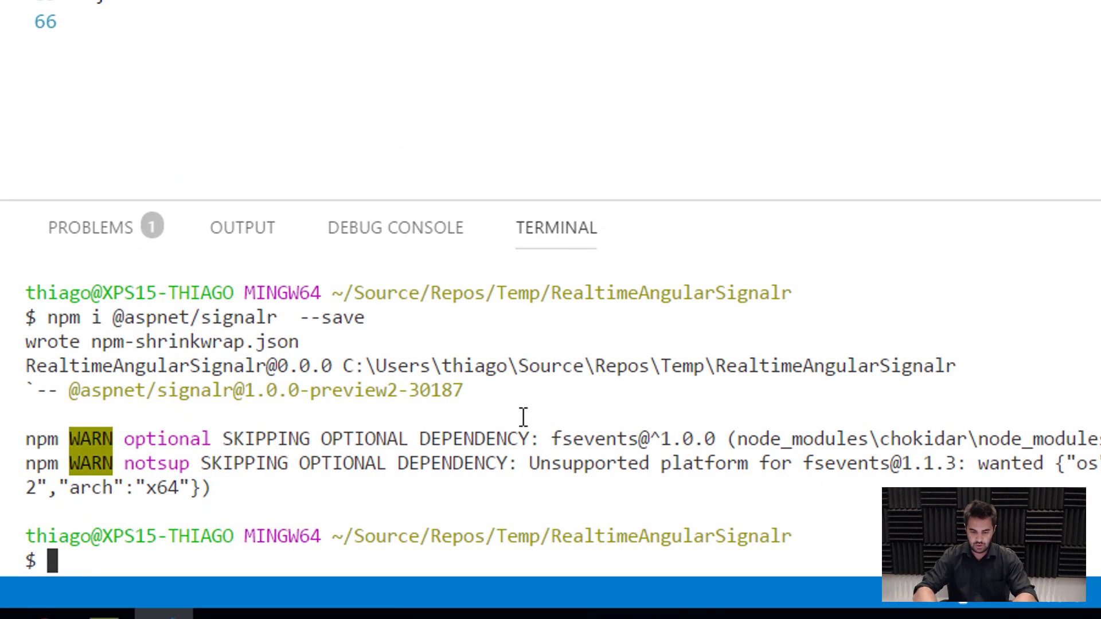
pyautogui.write('dotn')
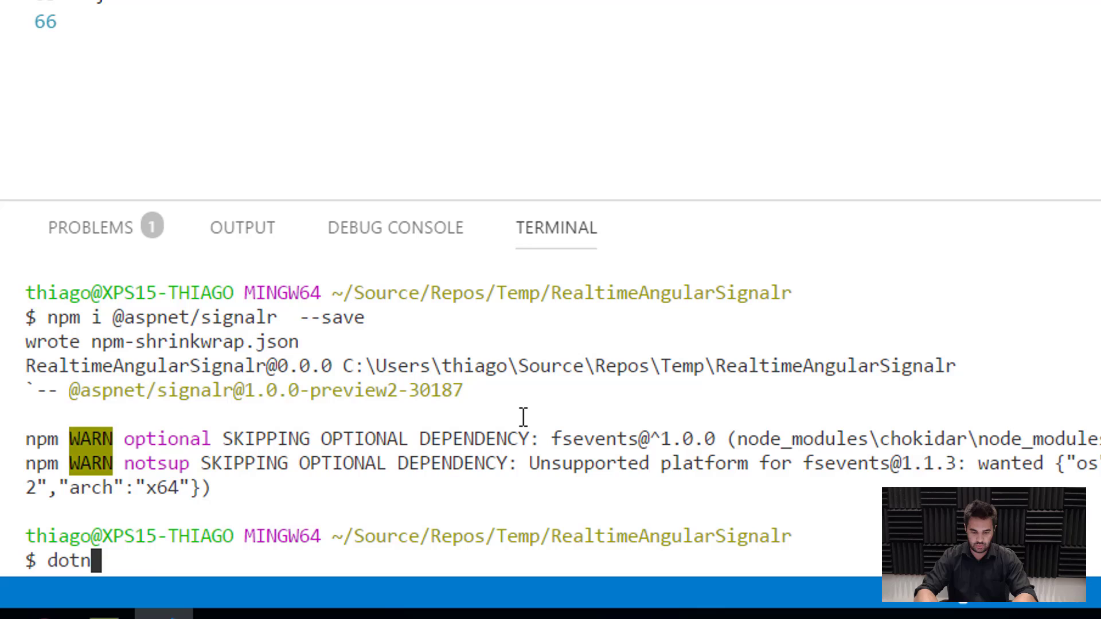
pyautogui.write('et new')
# - Run dotnet add package Microsoft.AspNetCore.SignalR after checking the reference notes
pyautogui.press('BackSpace')
pyautogui.press('BackSpace')
pyautogui.press('BackSpace')
pyautogui.press('BackSpace')
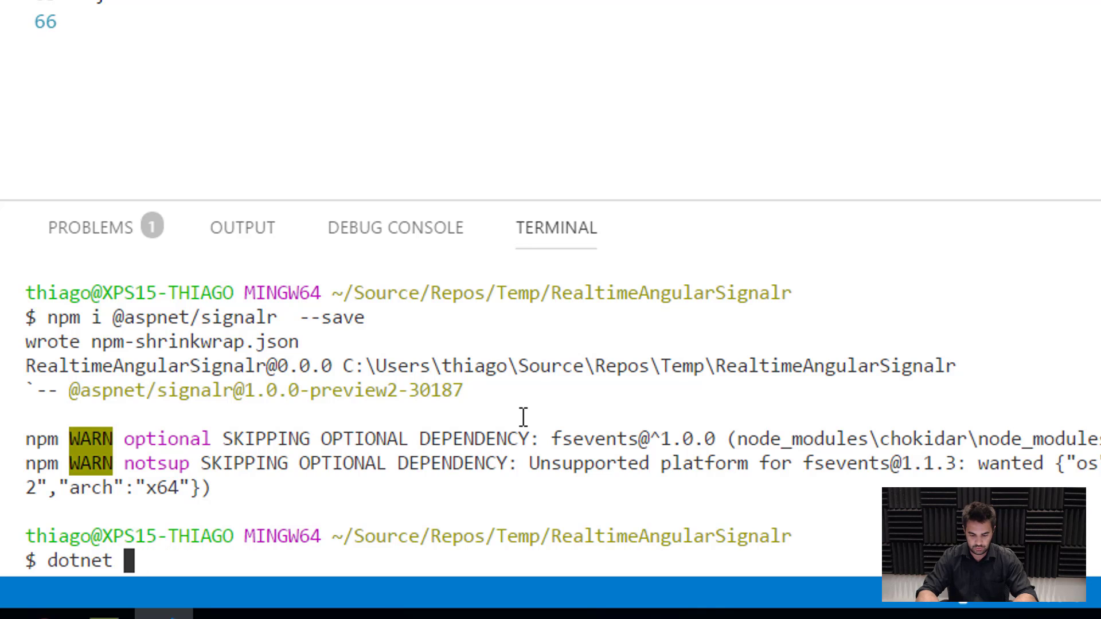
pyautogui.write('add packa')
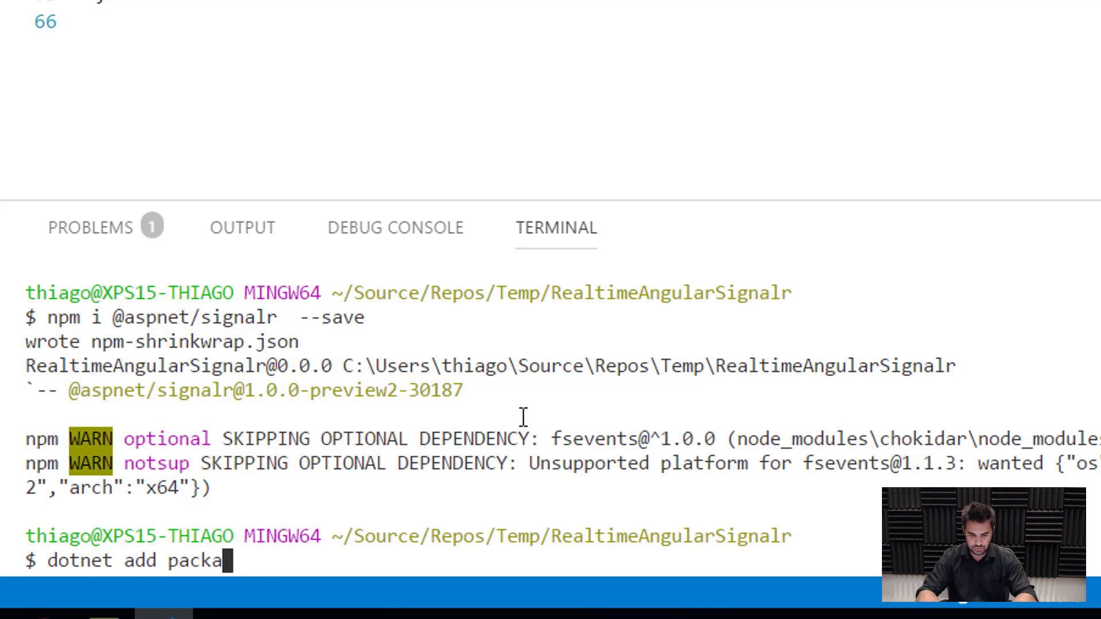
pyautogui.write('ge')
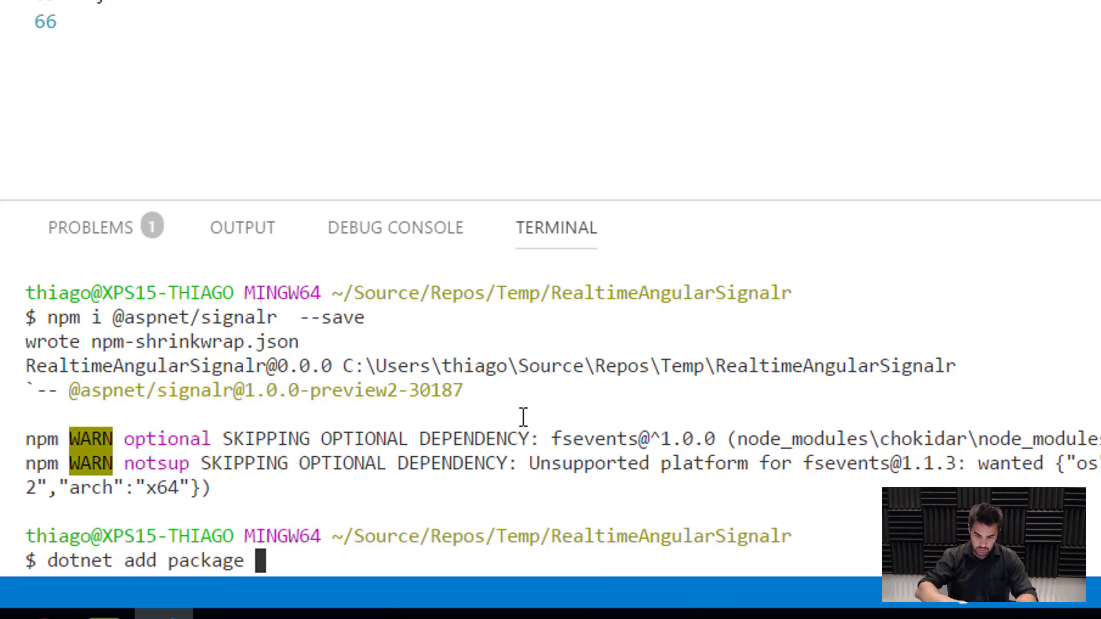
pyautogui.hotkey('ctrl', 'b')
pyautogui.hotkey('alt', 'Tab')
pyautogui.hotkey('alt', 'Tab')
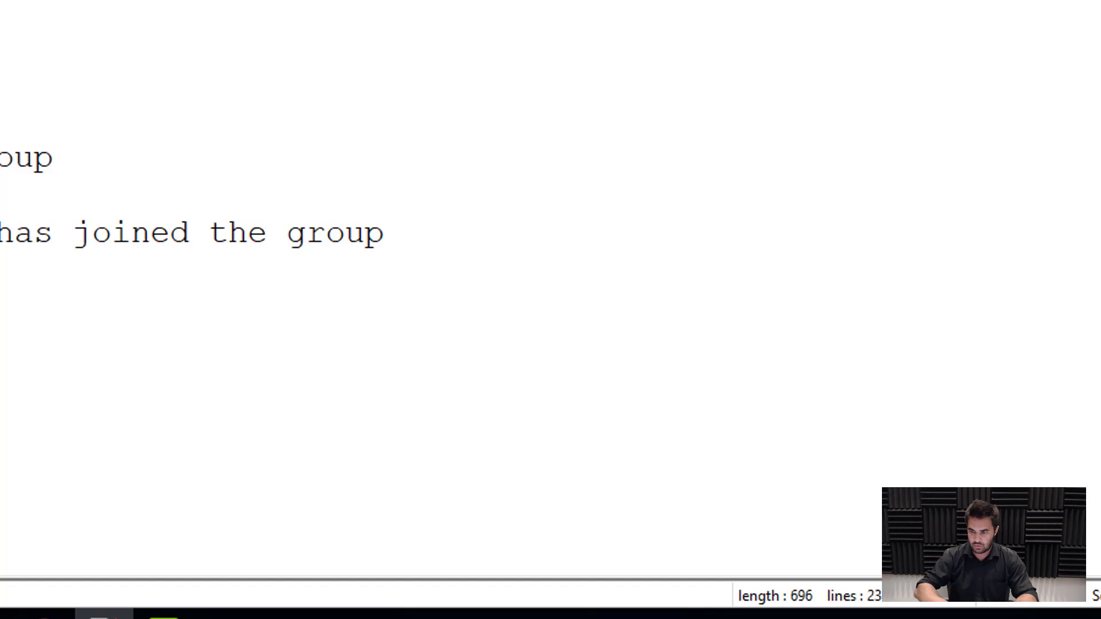
pyautogui.hotkey('alt', 'Tab')
pyautogui.write('Microsoft.AspNetCore.SignalR')
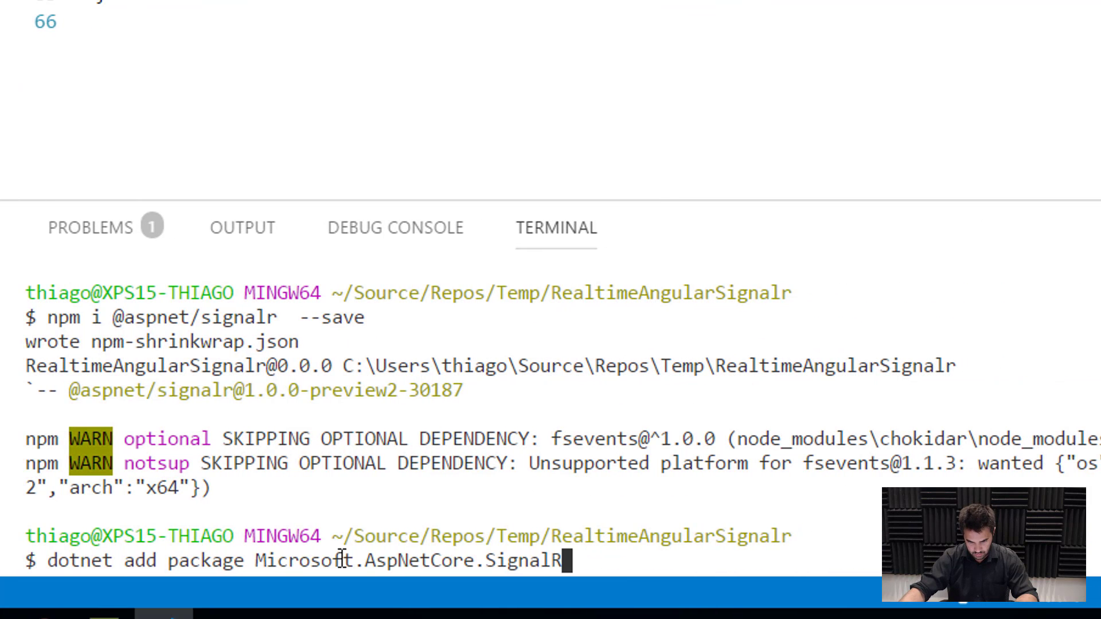
pyautogui.press('Return')
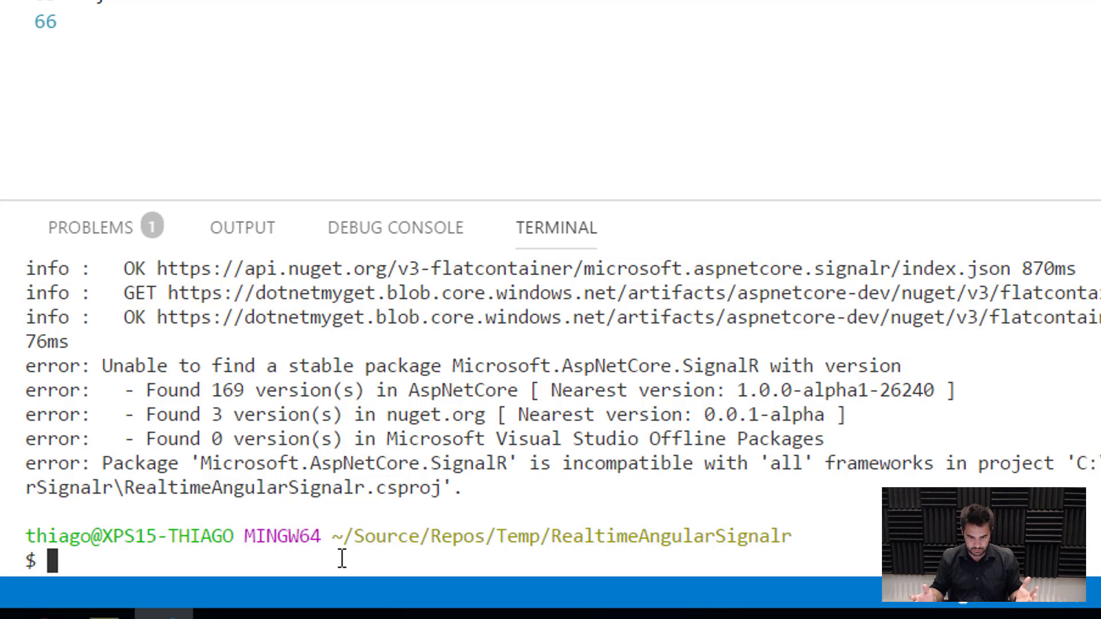
# - Rerun the add-package command with -v 1.0.0-preview2-30187 after the version error
pyautogui.press('Up')
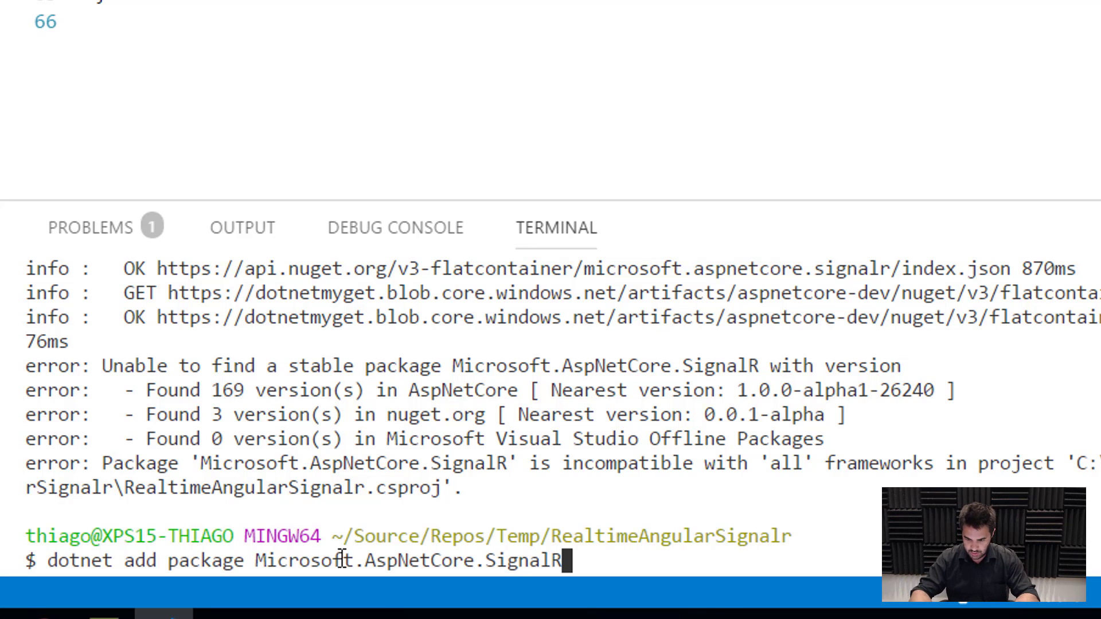
pyautogui.write('-v')
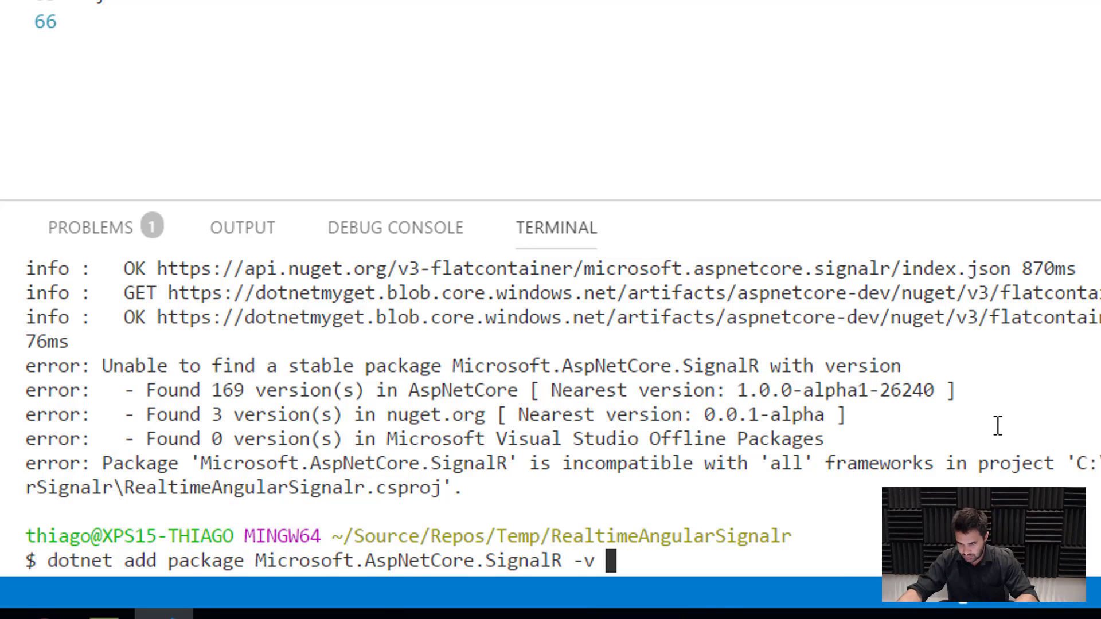
pyautogui.scroll(3, 997, 425)
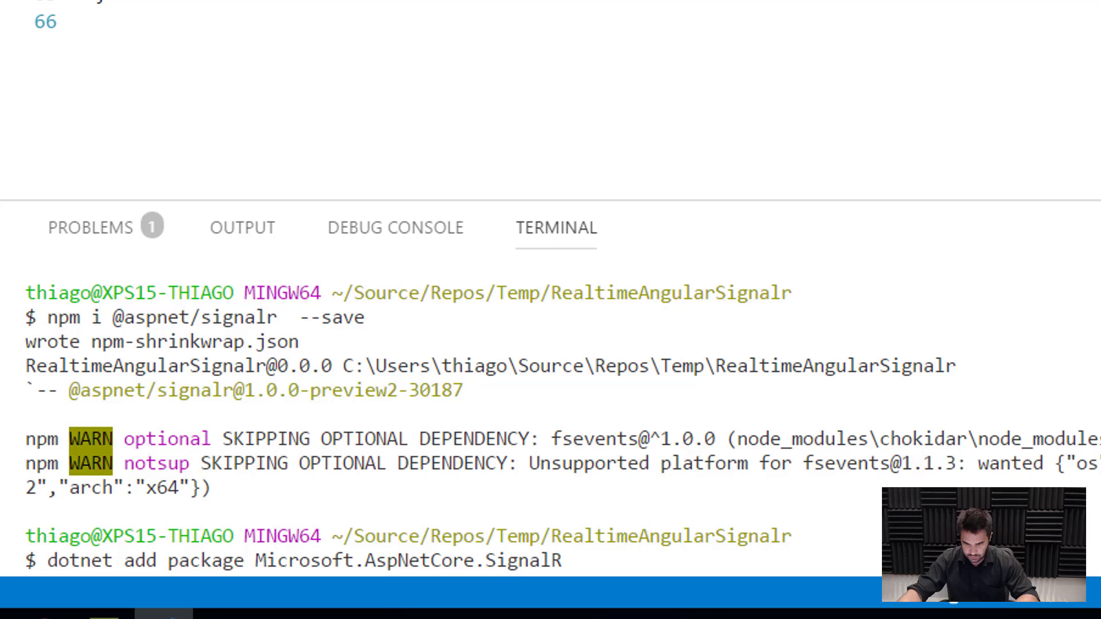
pyautogui.scroll(-3, 564, 356)
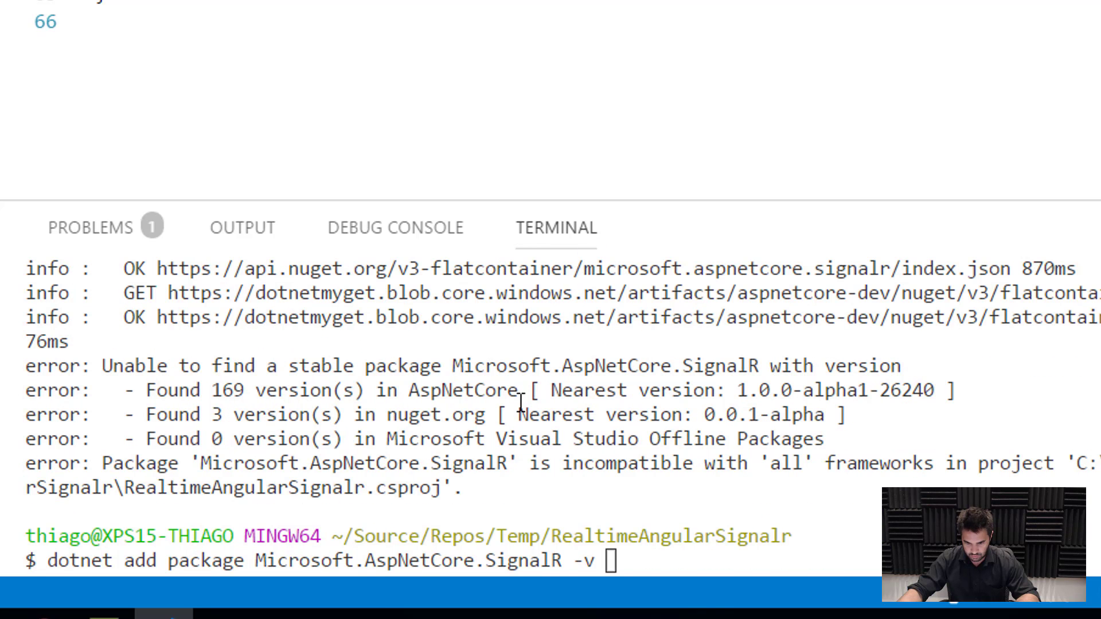
pyautogui.write('1.0.0-preview2-30187')
pyautogui.press('Return')
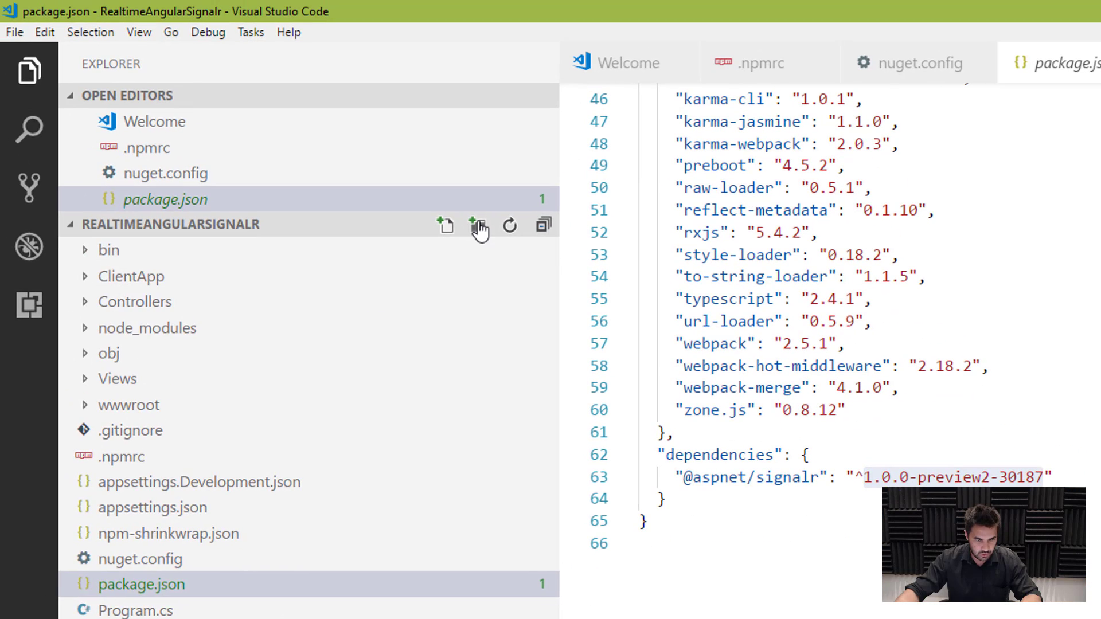
# - Create a Hubs folder and a new EchoHub.cs file inside it
pyautogui.click(478, 225)
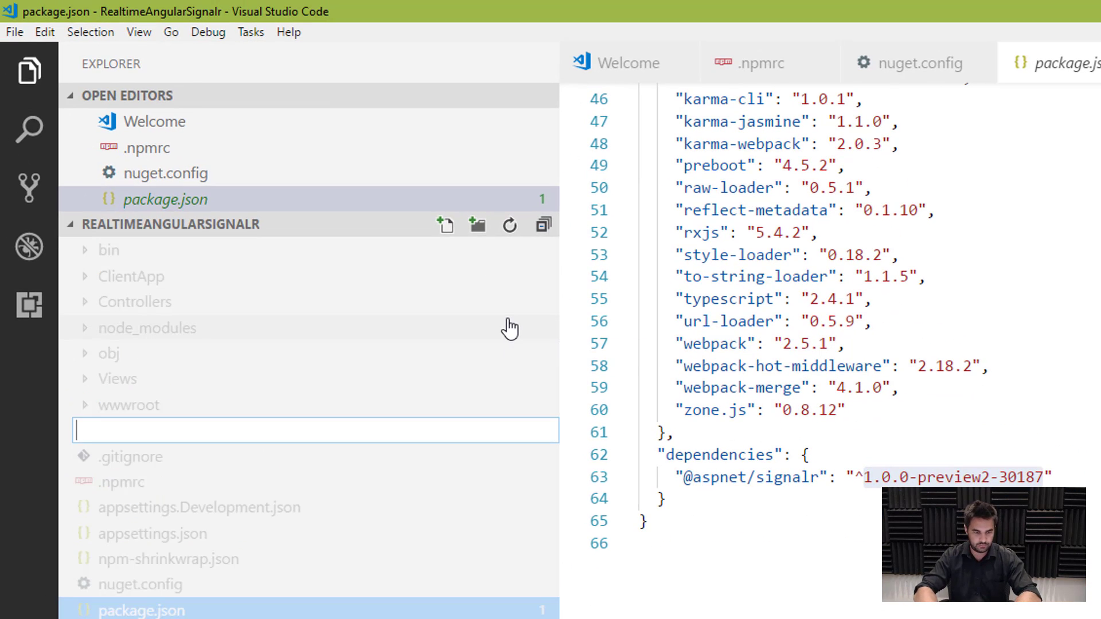
pyautogui.write('Hubs')
pyautogui.press('Return')
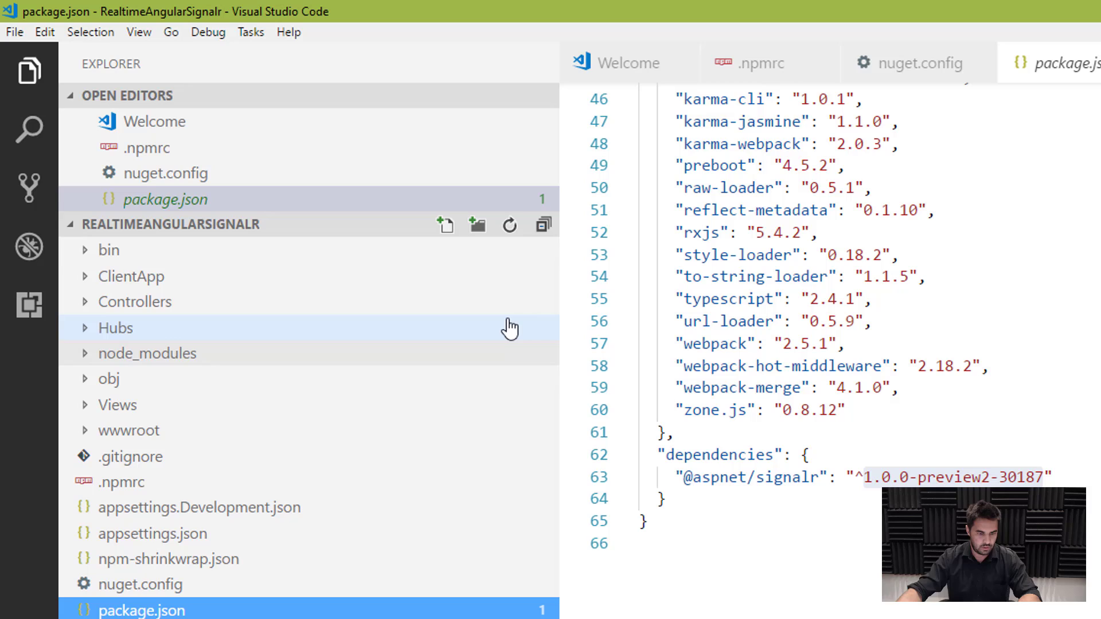
pyautogui.click(123, 337)
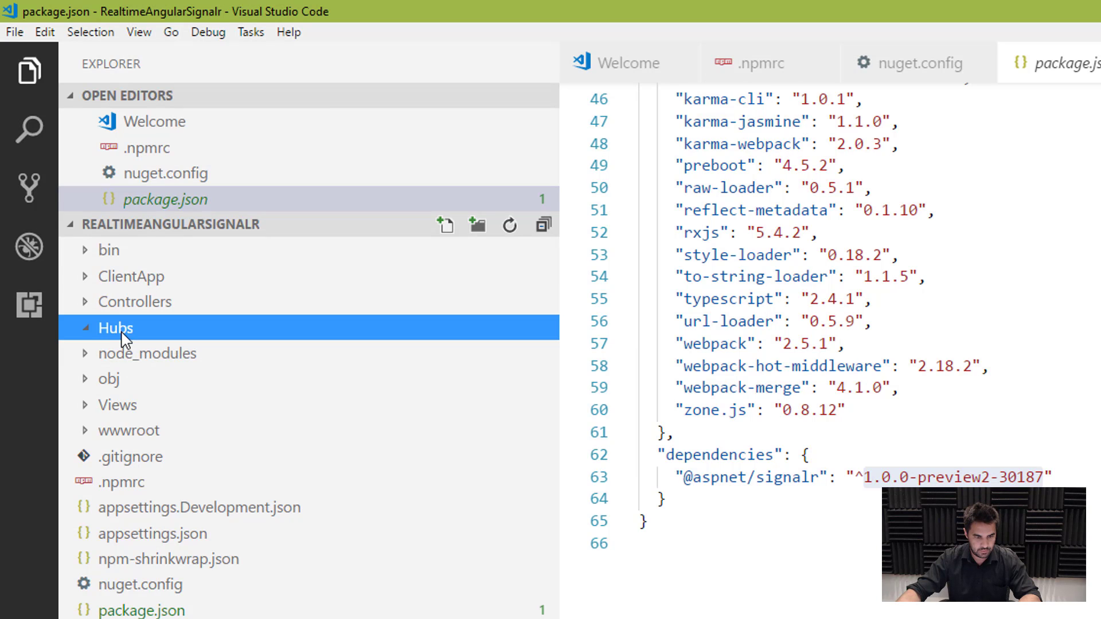
pyautogui.click(445, 225)
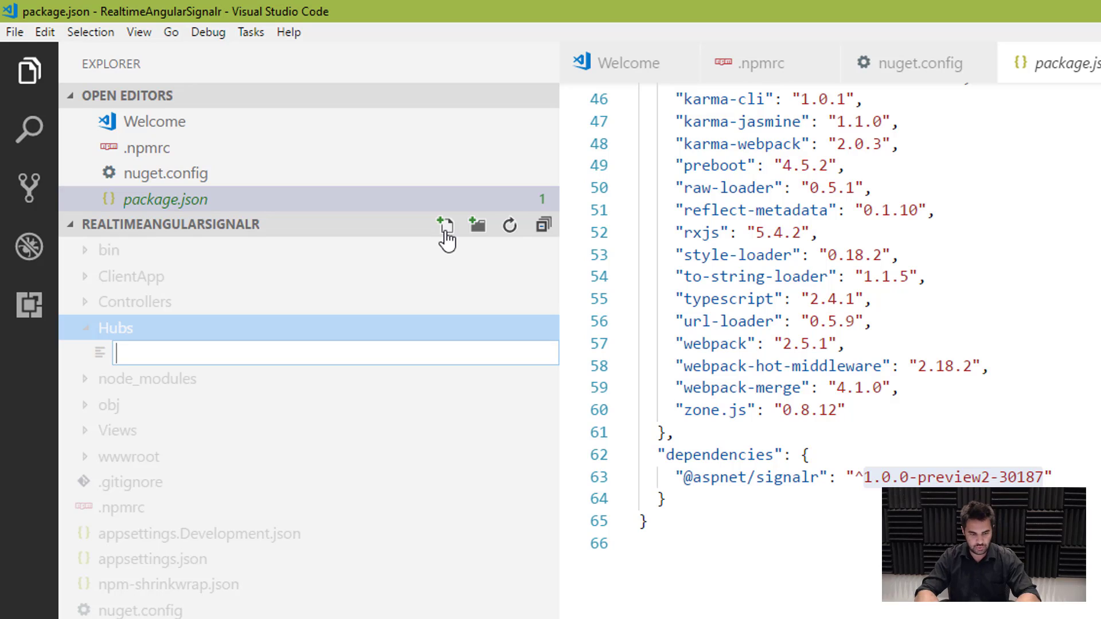
pyautogui.write('EchoHub.')
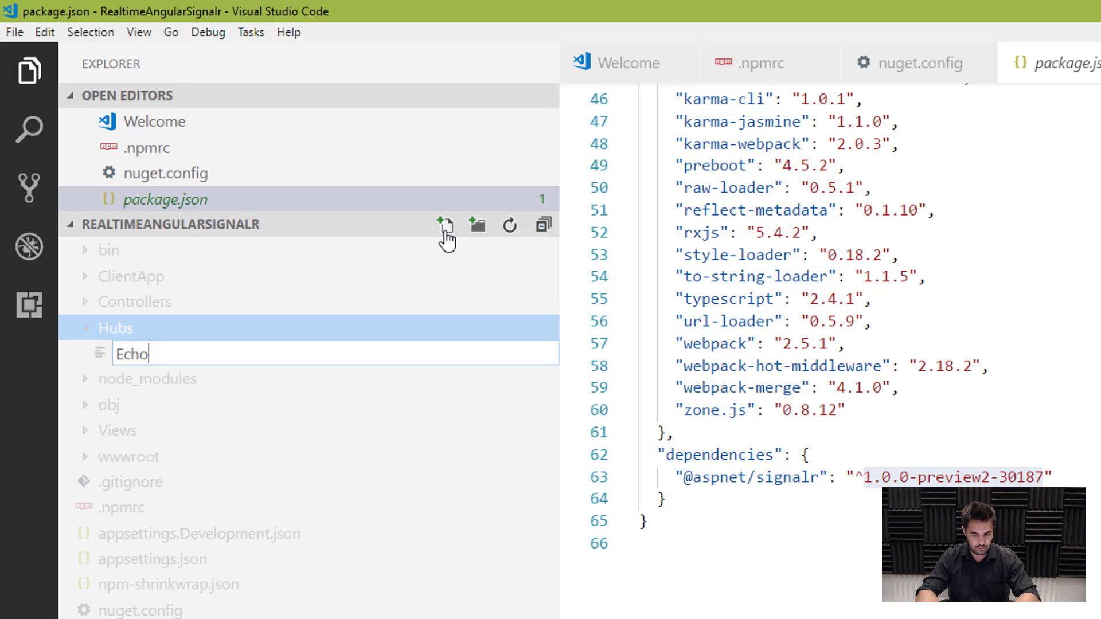
pyautogui.write('c')
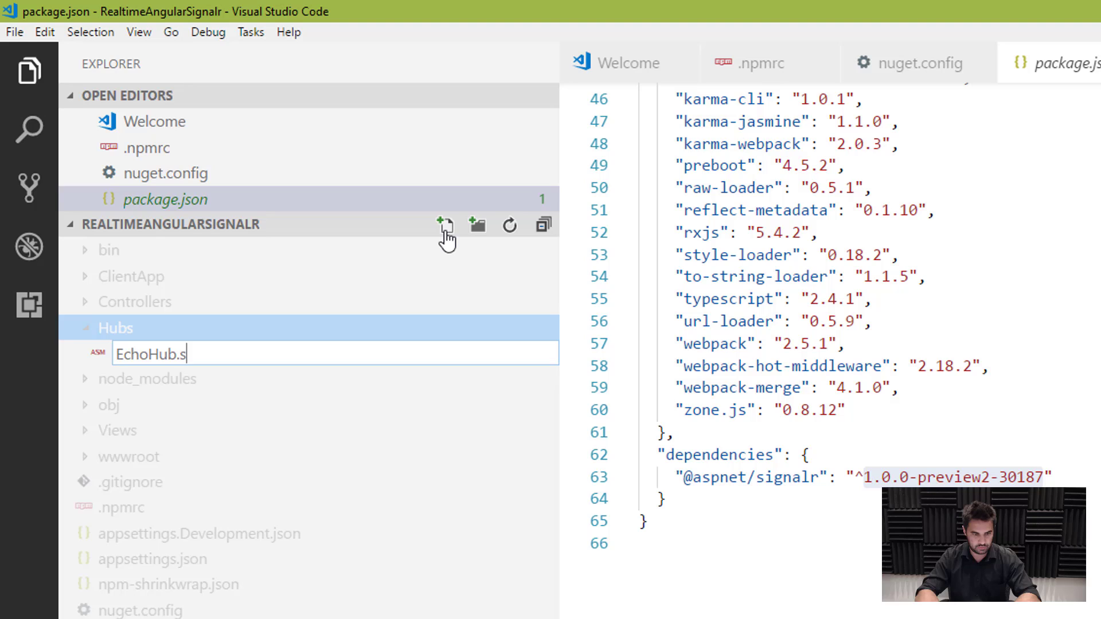
pyautogui.write('s')
pyautogui.press('Return')
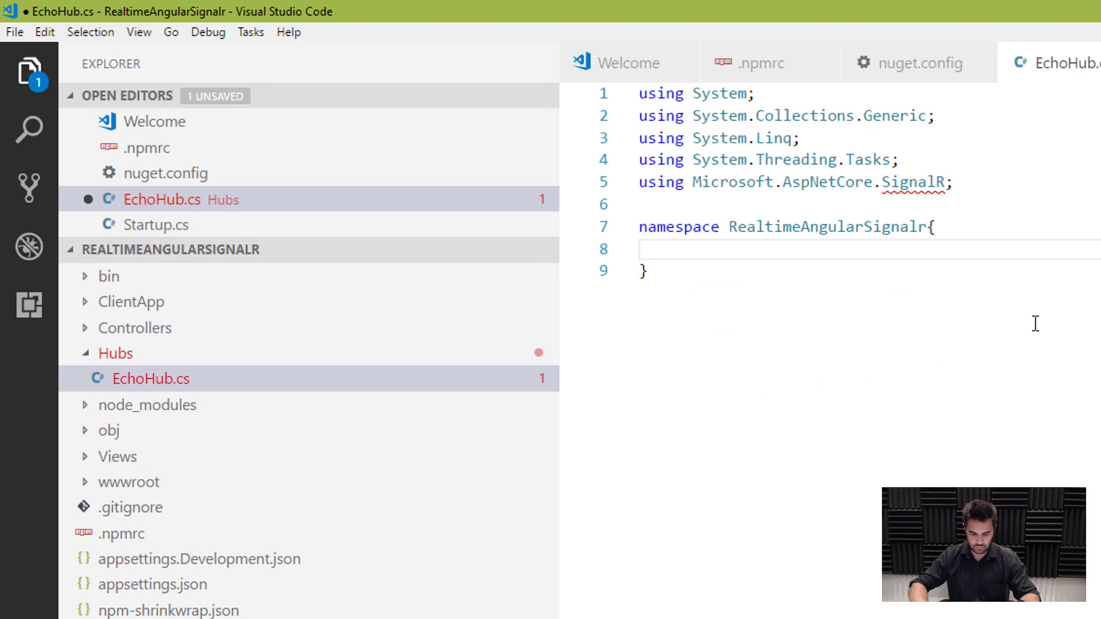
# - Declare a formatted public class EchoHub : Hub with an empty body
pyautogui.hotkey('shift', 'alt', 'f')
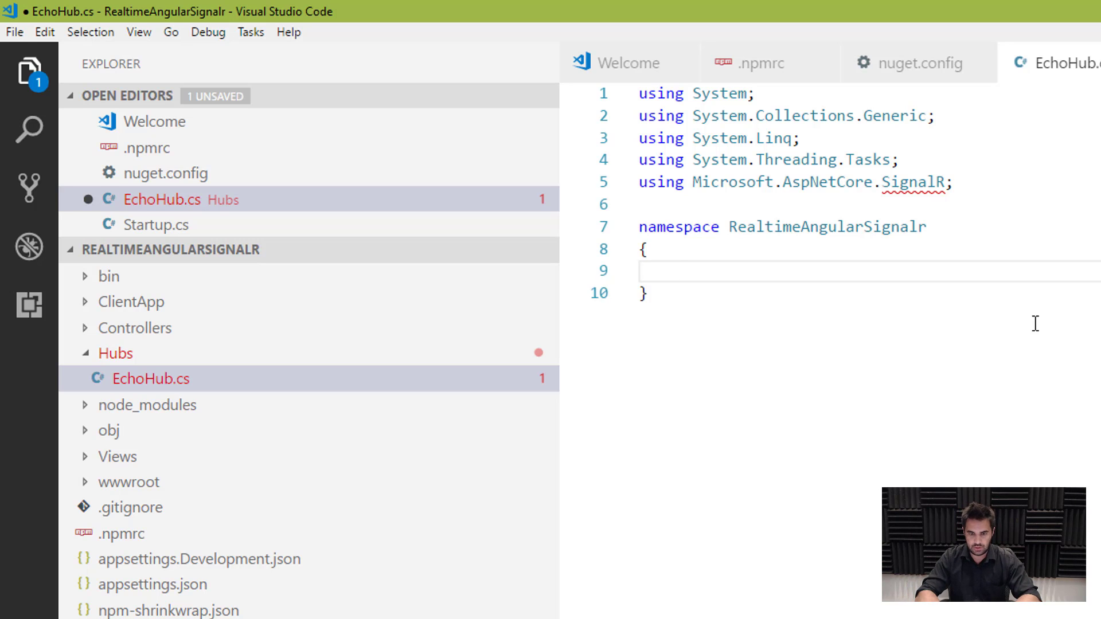
pyautogui.write('pub')
pyautogui.write('lic clas')
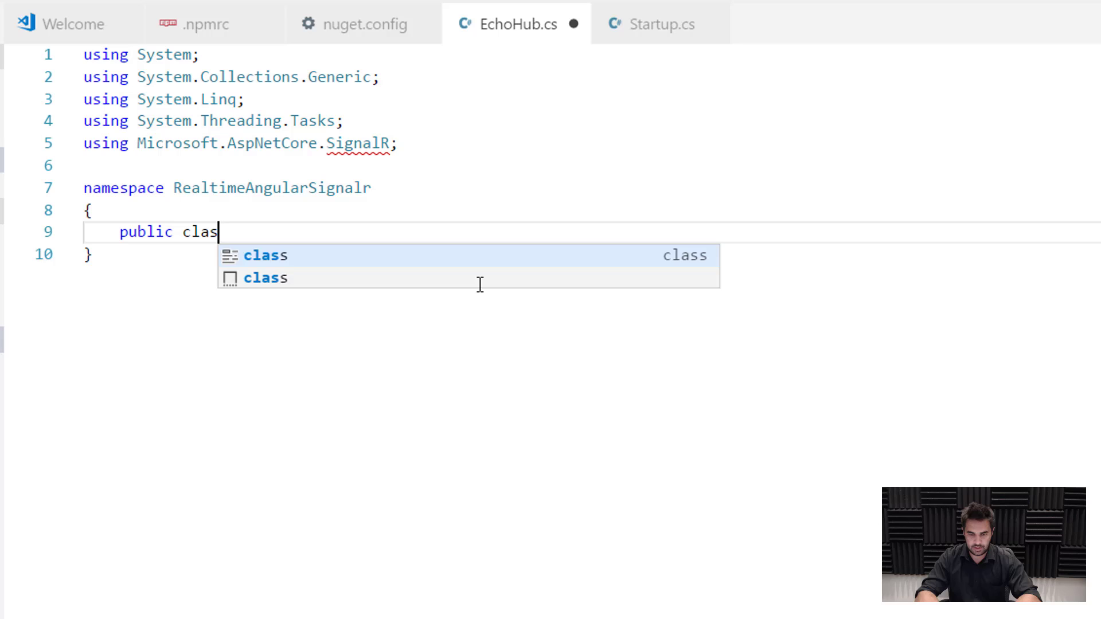
pyautogui.write('s Ech')
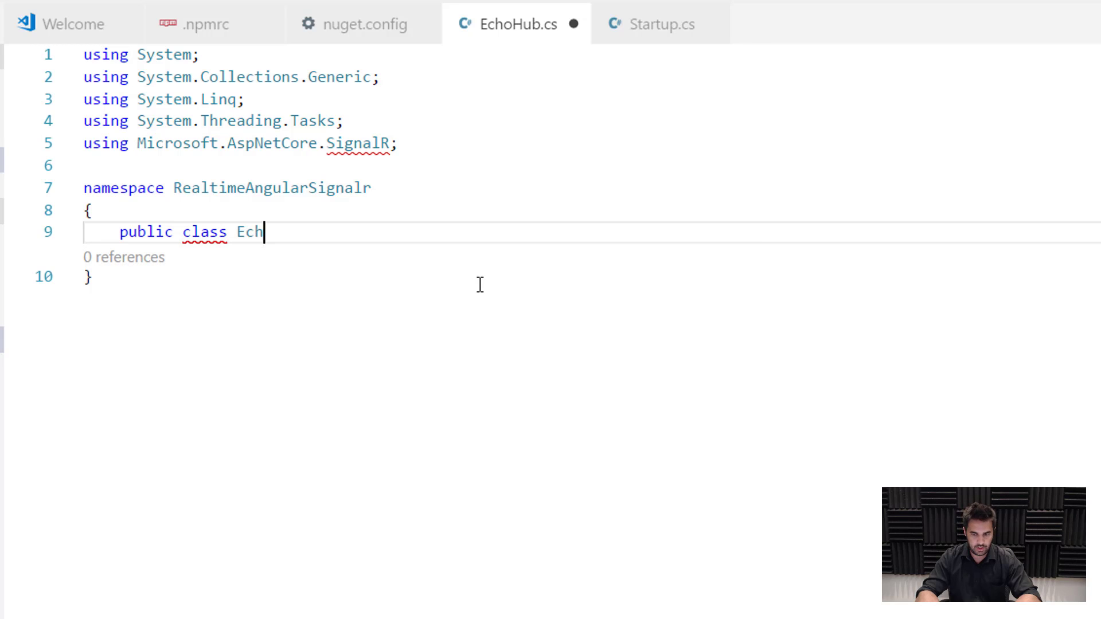
pyautogui.write('oHub: ')
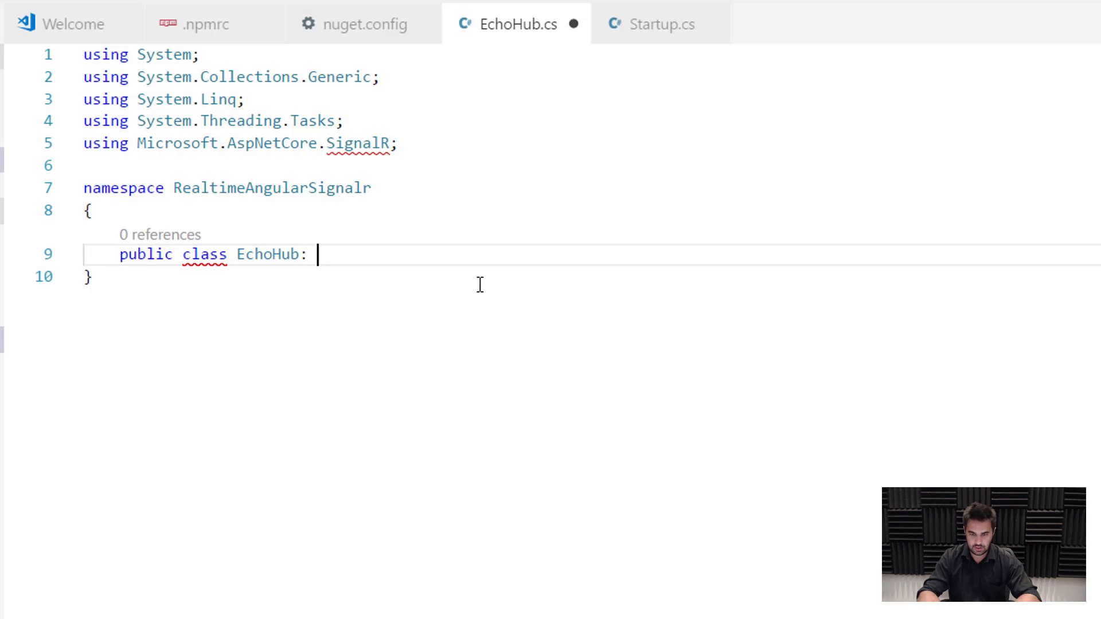
pyautogui.write('Hub')
pyautogui.press('Escape')
pyautogui.write('{')
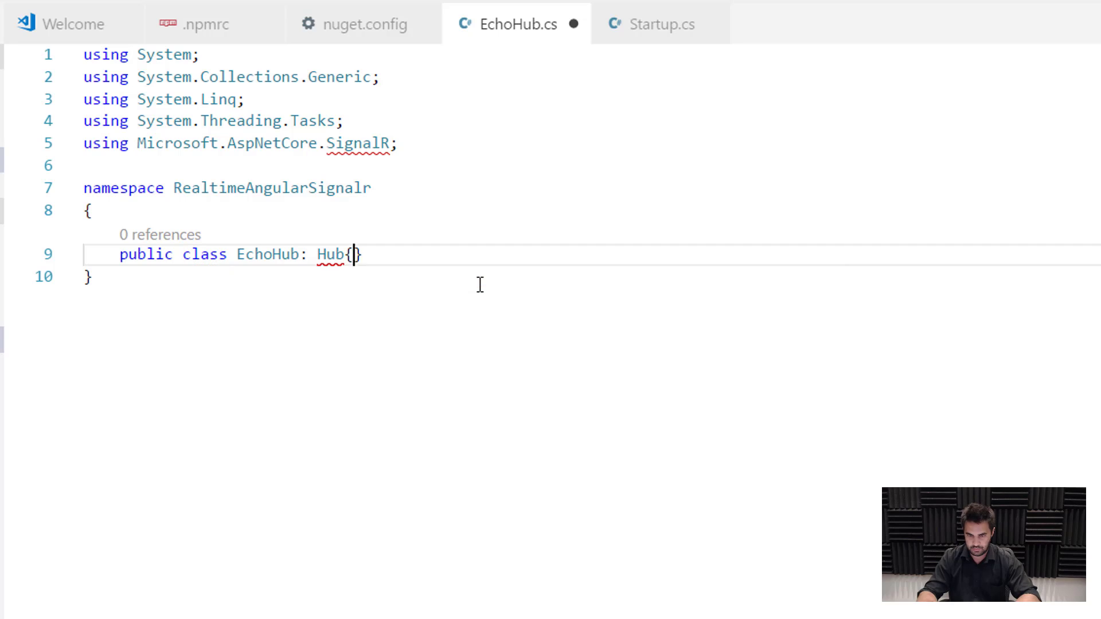
pyautogui.press('Return')
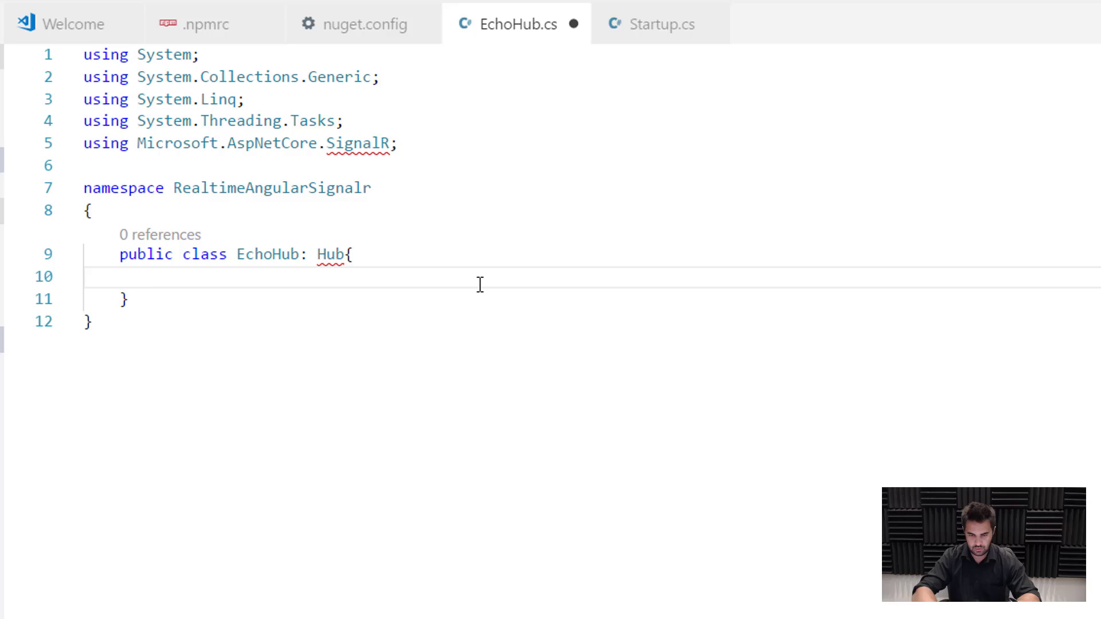
pyautogui.hotkey('shift', 'alt', 'f')
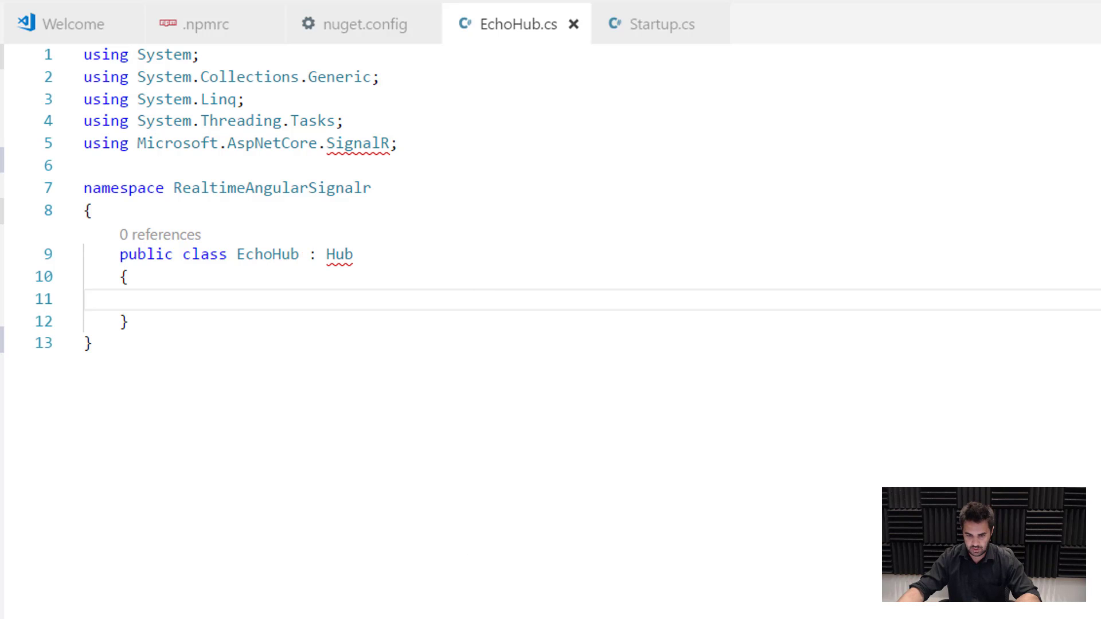
# - Run dotnet restore in the integrated terminal
pyautogui.hotkey('ctrl', '`')
pyautogui.write('dotne')
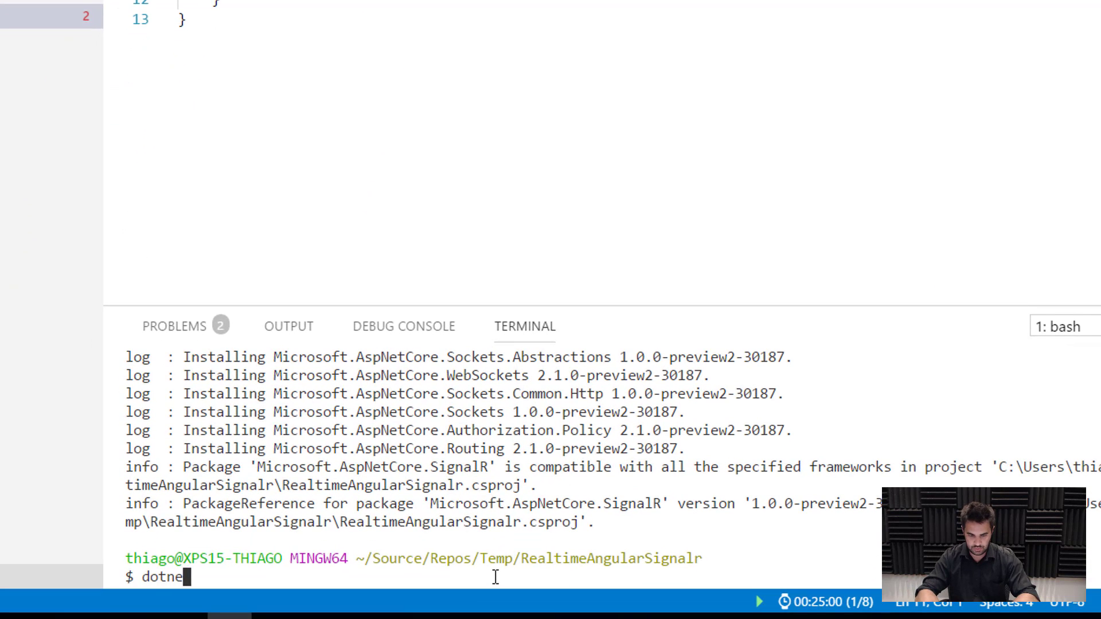
pyautogui.write('t restore')
pyautogui.press('Return')
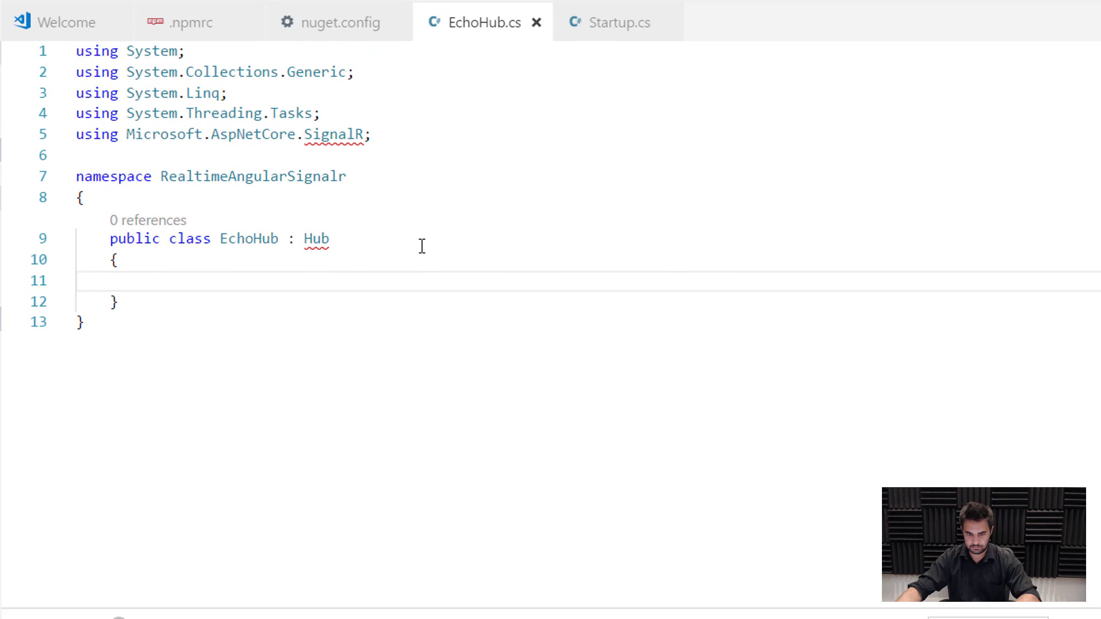
# - Add a public void Echo(string message) method with its body braces inside EchoHub
pyautogui.click(422, 246)
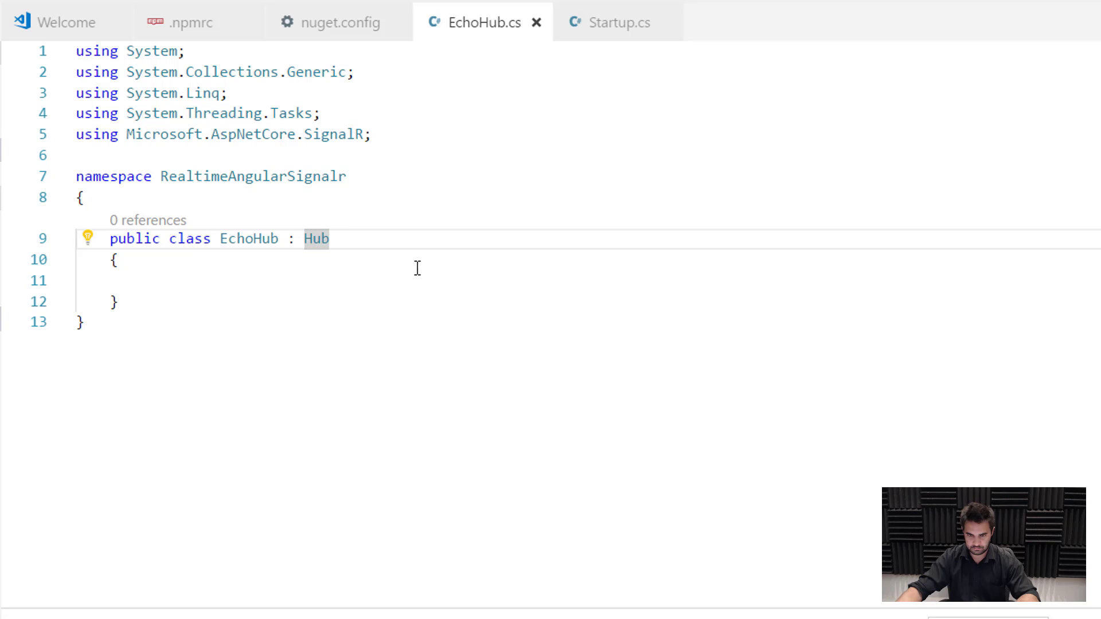
pyautogui.press('Down')
pyautogui.press('Down')
pyautogui.press('Home')
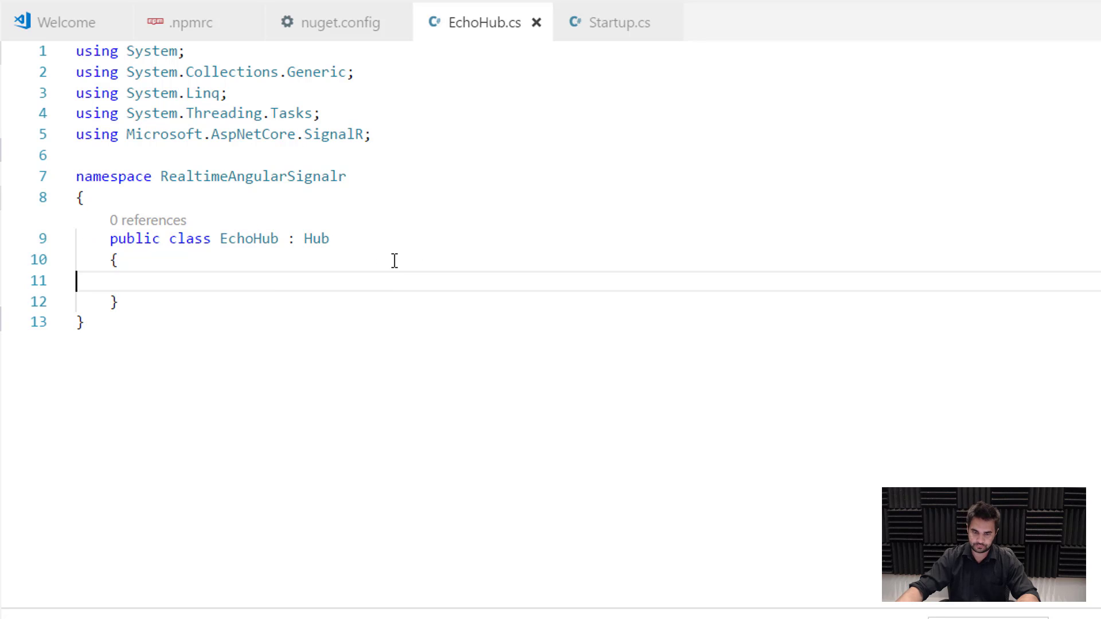
pyautogui.press('Left')
pyautogui.press('Return')
pyautogui.press('Delete')
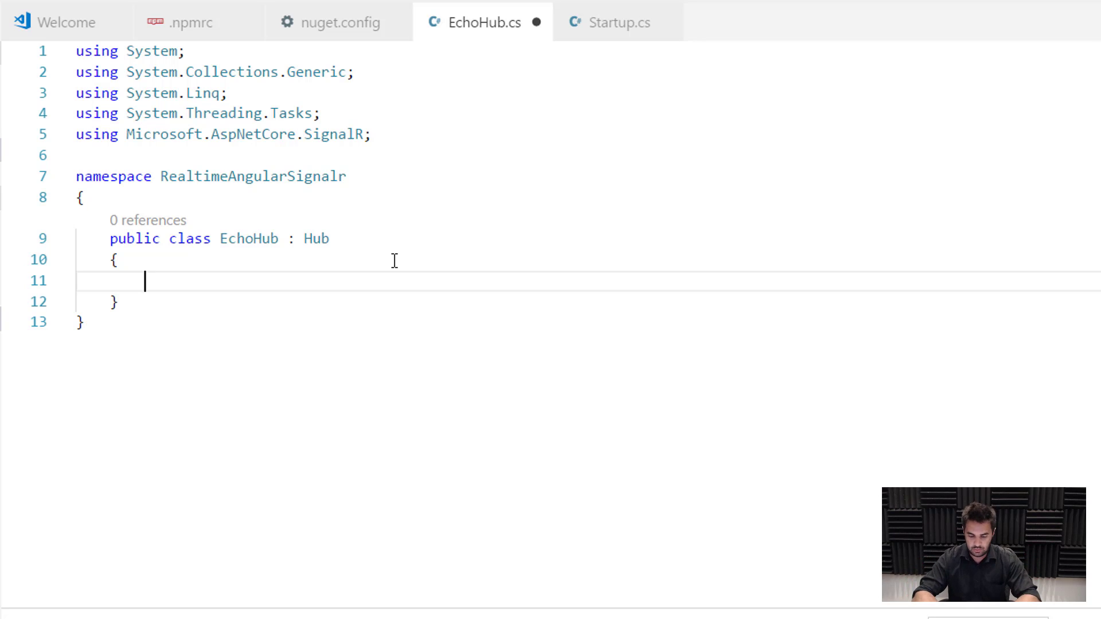
pyautogui.write('public v')
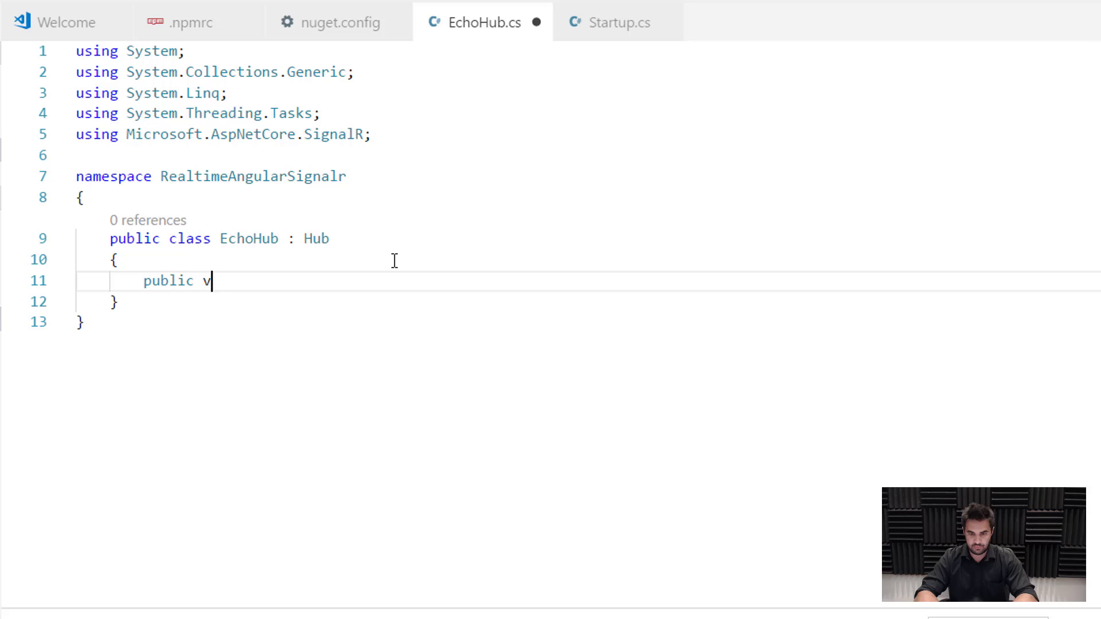
pyautogui.write('oid Echo(')
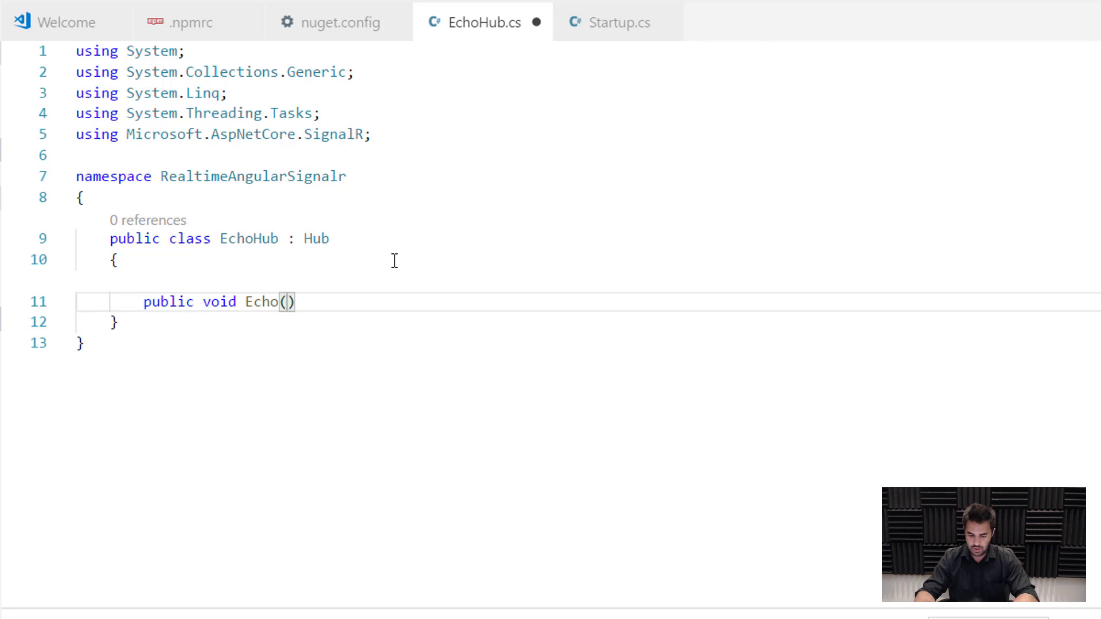
pyautogui.write('string ')
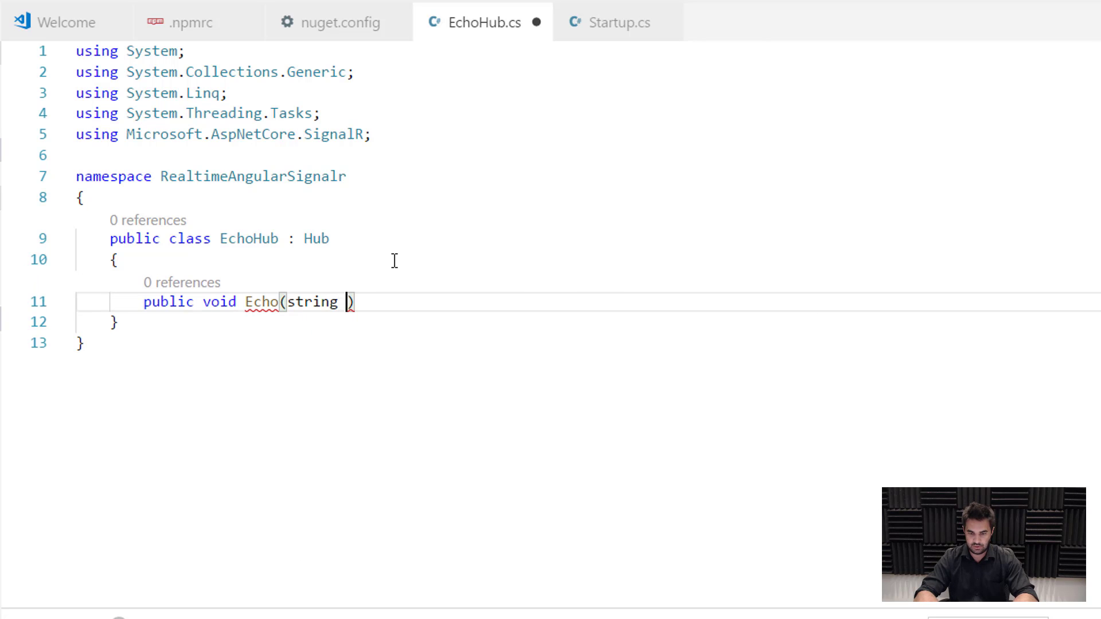
pyautogui.write('message')
pyautogui.press('End')
pyautogui.write('{')
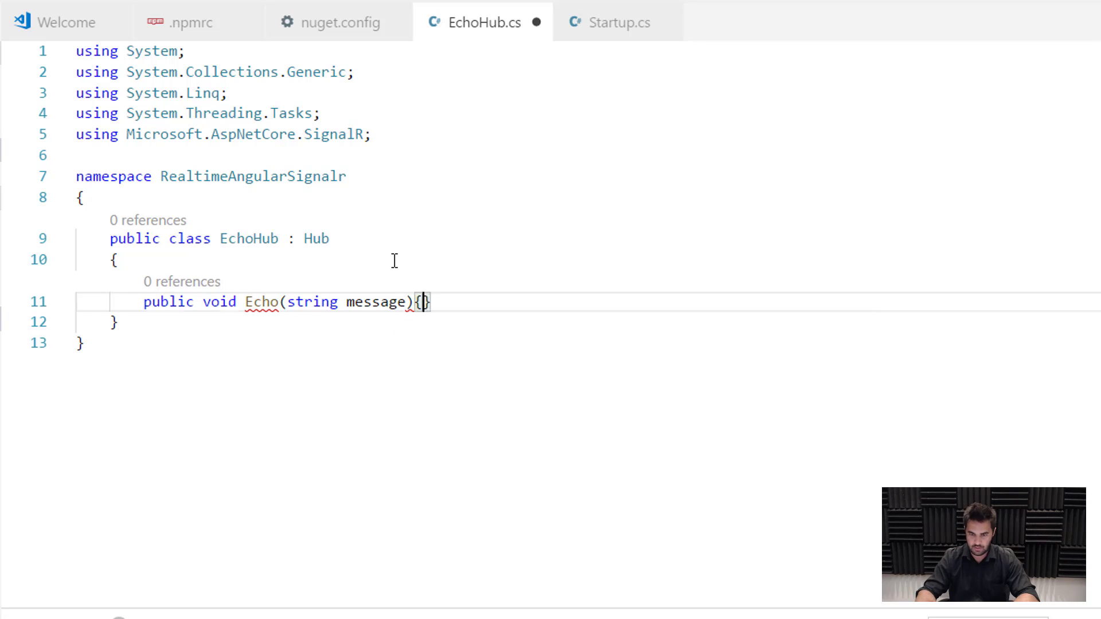
pyautogui.press('Return')
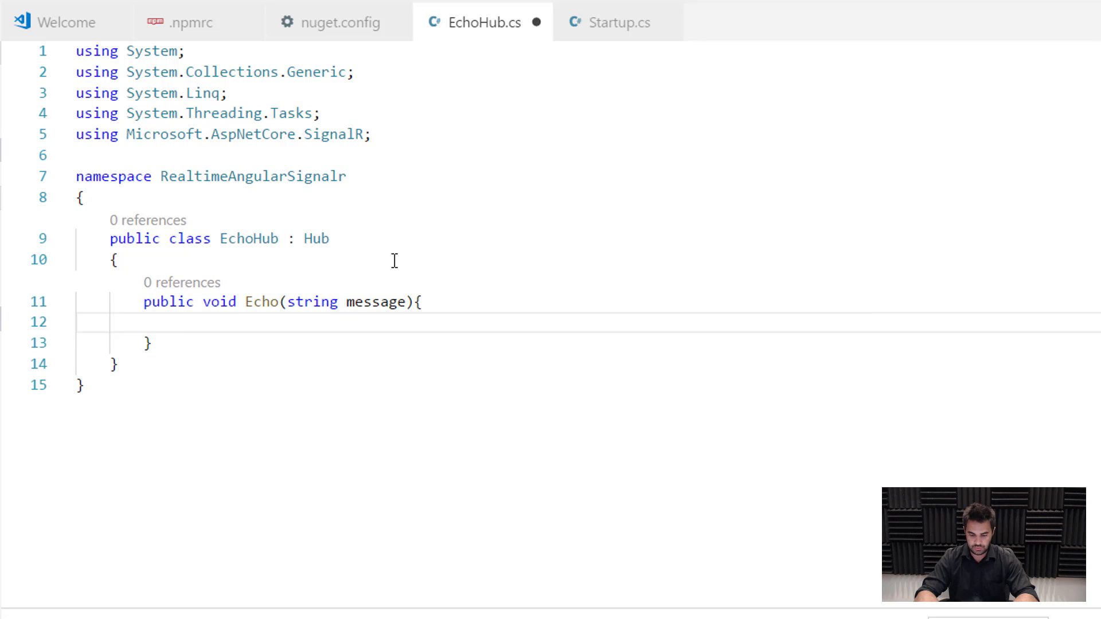
pyautogui.write('Cli')
# - Write Clients.All.SendAsync("Send", message); as the Echo method body
pyautogui.press('Tab')
pyautogui.write('.')
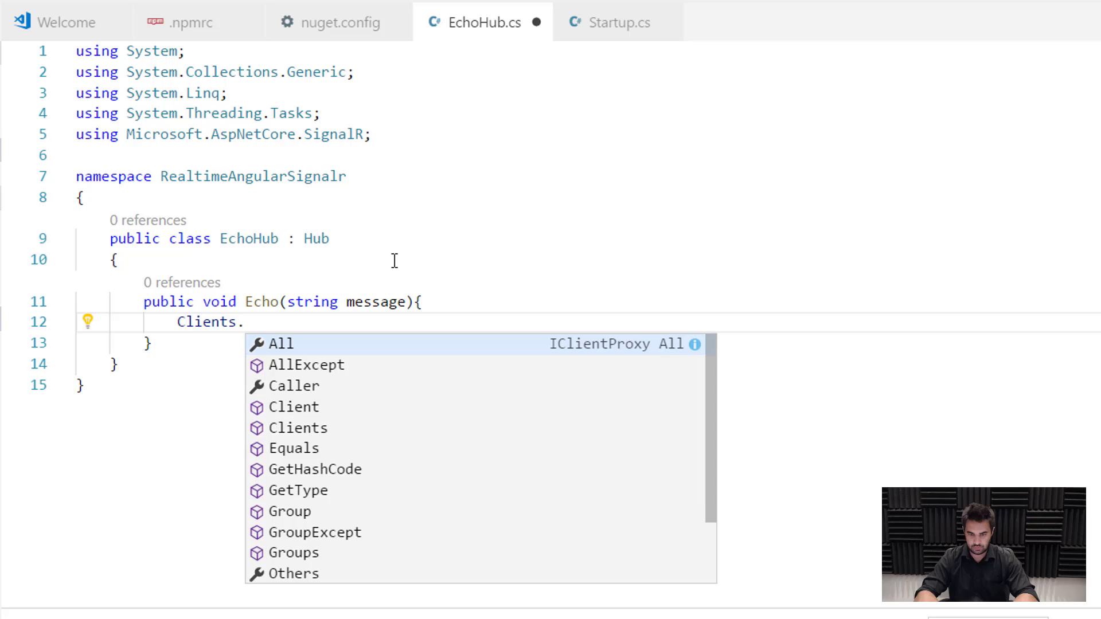
pyautogui.write('All.s')
pyautogui.press('Tab')
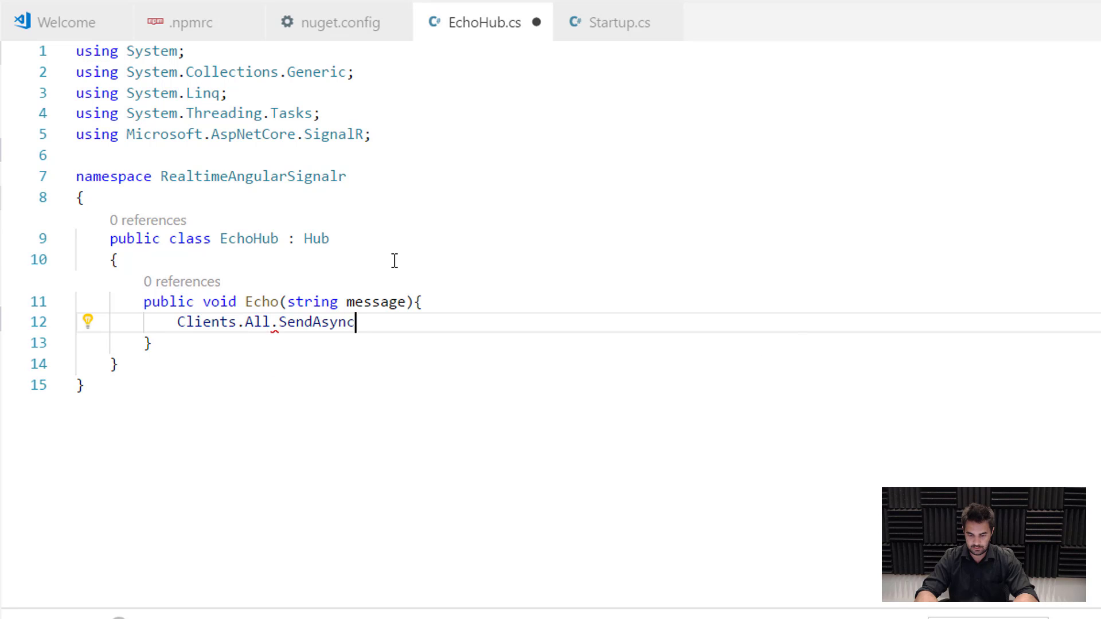
pyautogui.write('(')
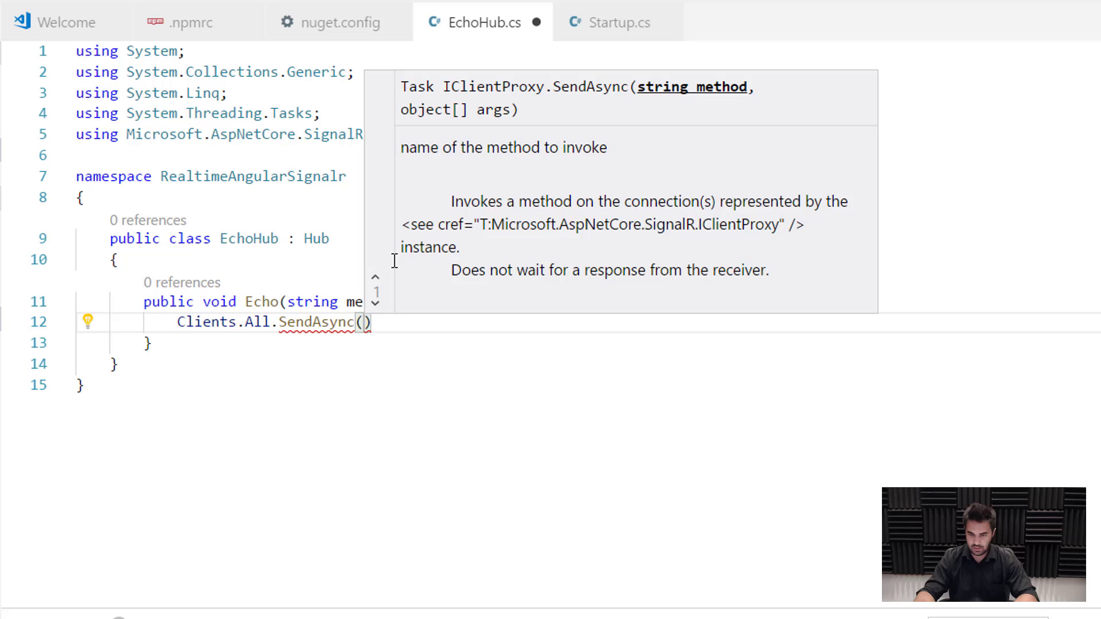
pyautogui.write('"')
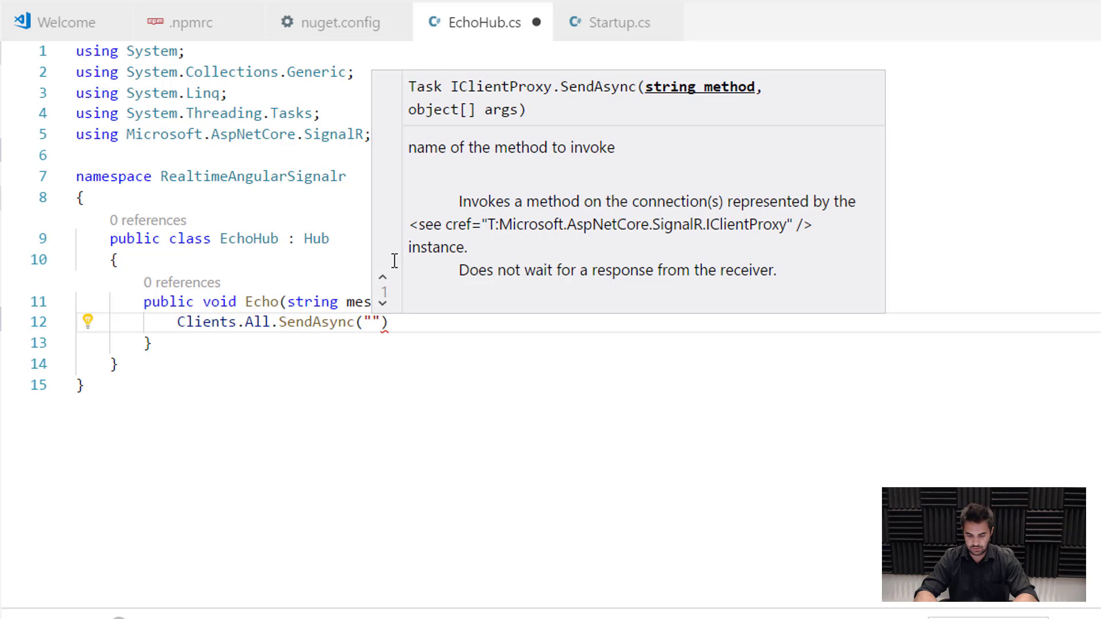
pyautogui.write('M')
pyautogui.press('BackSpace')
pyautogui.write('Send')
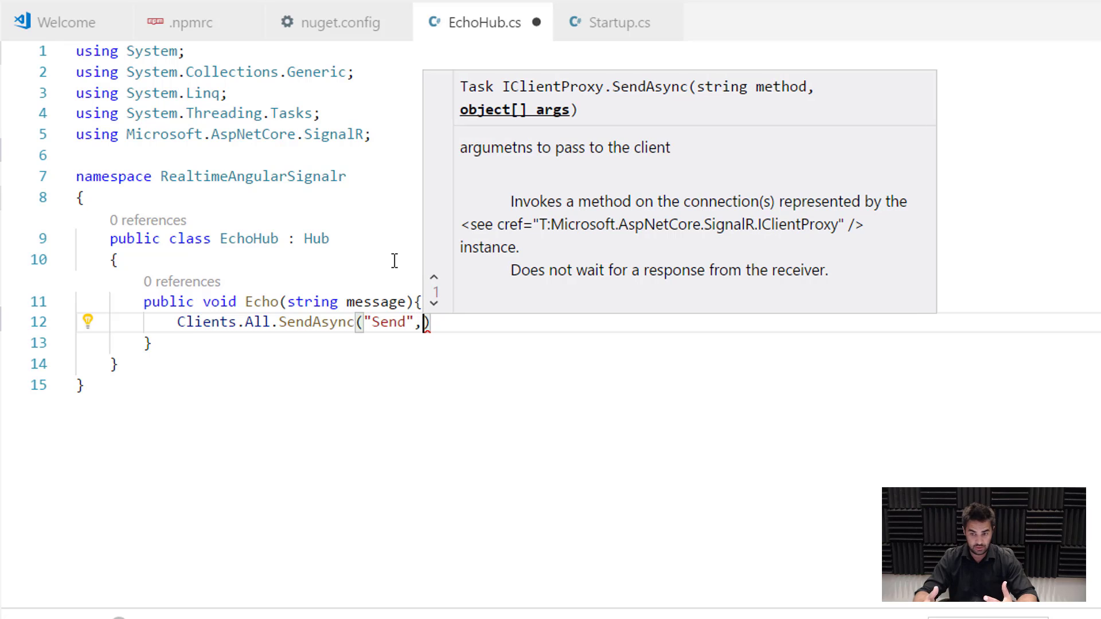
pyautogui.write('mess')
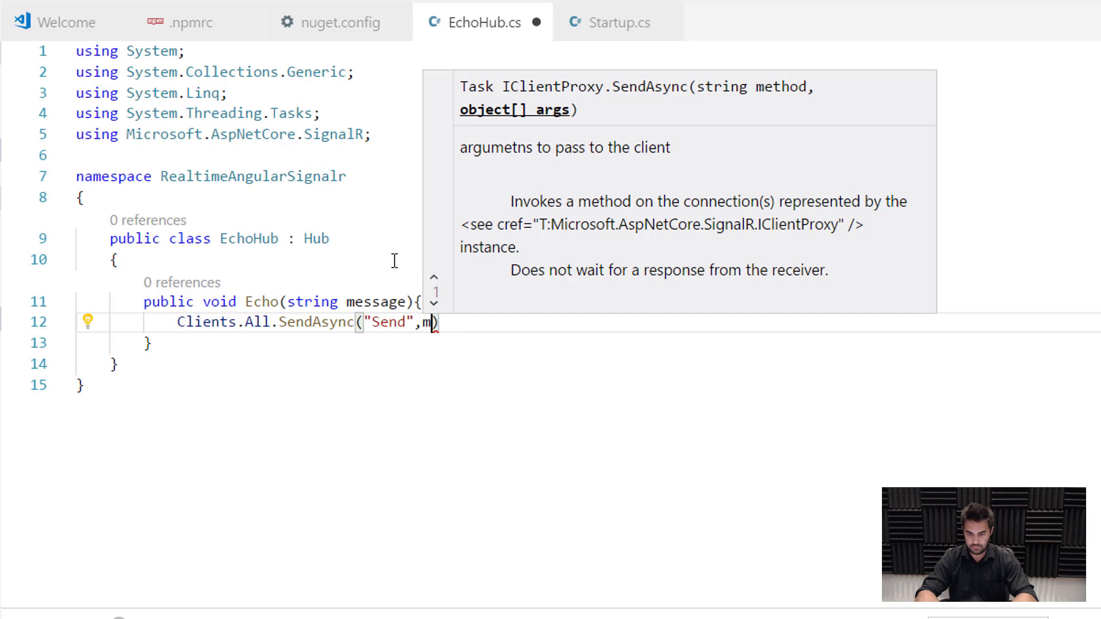
pyautogui.press('Tab')
pyautogui.press('Escape')
pyautogui.write(';')
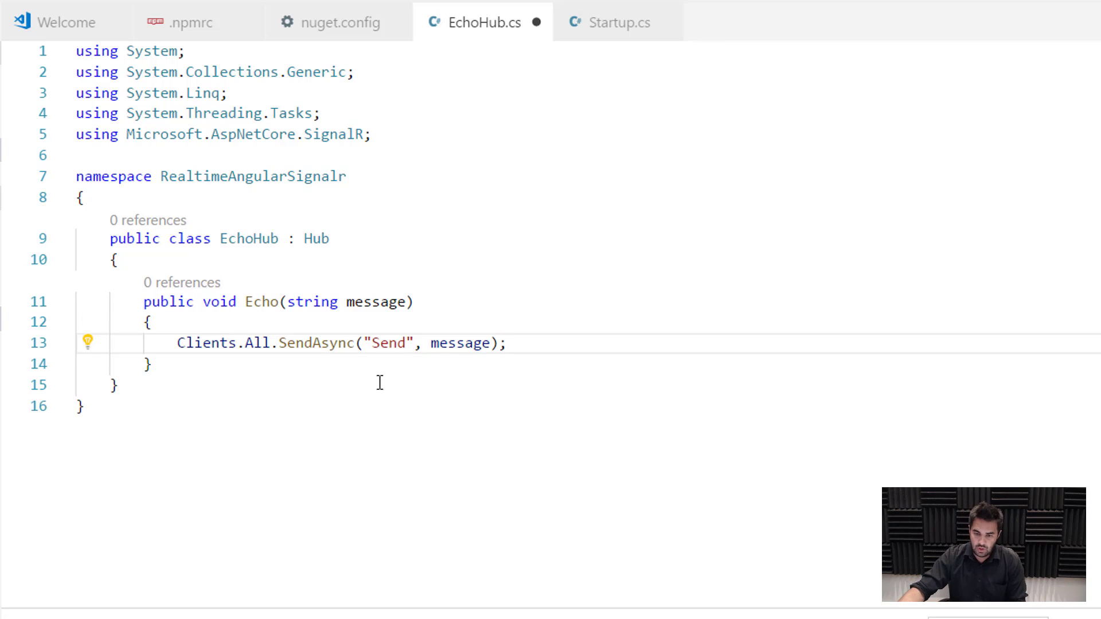
# - Highlight SendAsync, the "Send" string and the message argument to explain the broadcast
pyautogui.doubleClick(389, 344)
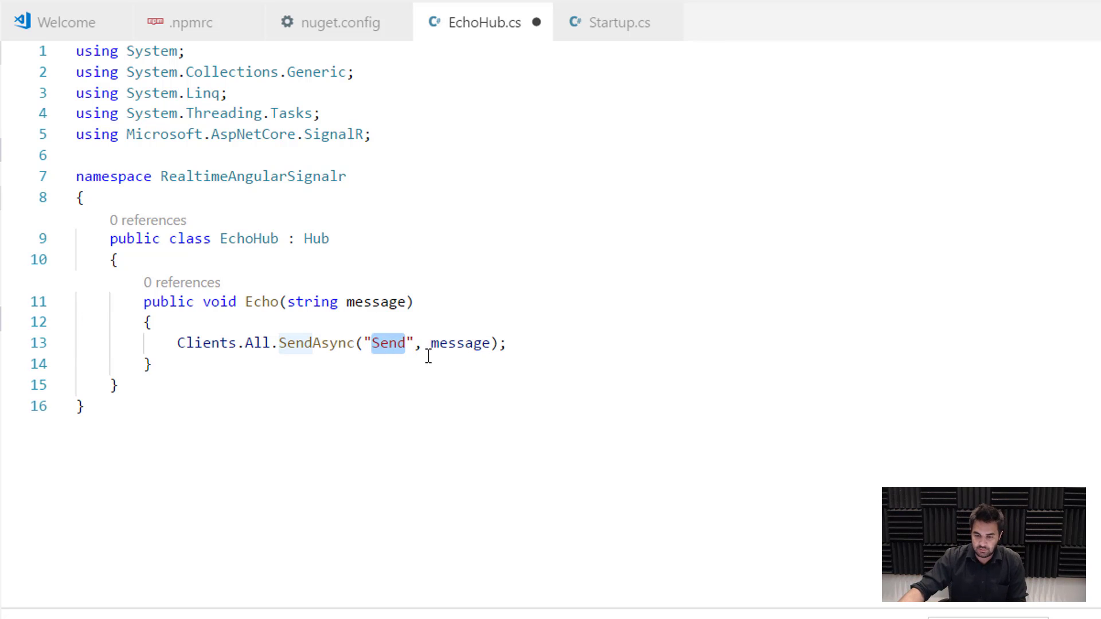
pyautogui.doubleClick(315, 344)
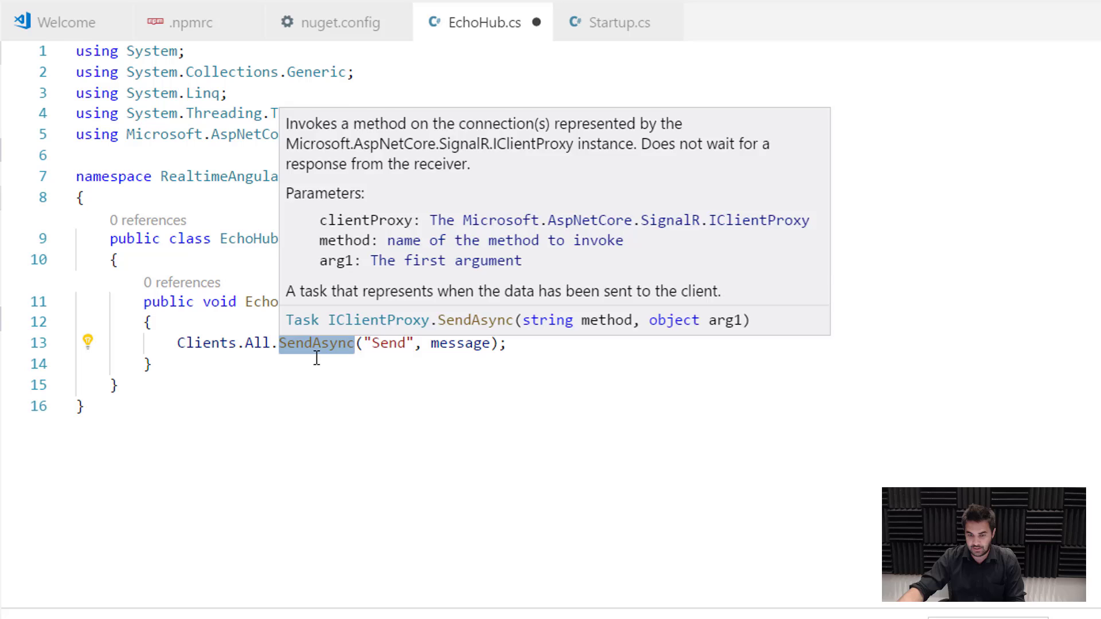
pyautogui.moveTo(364, 343); pyautogui.dragTo(417, 343)
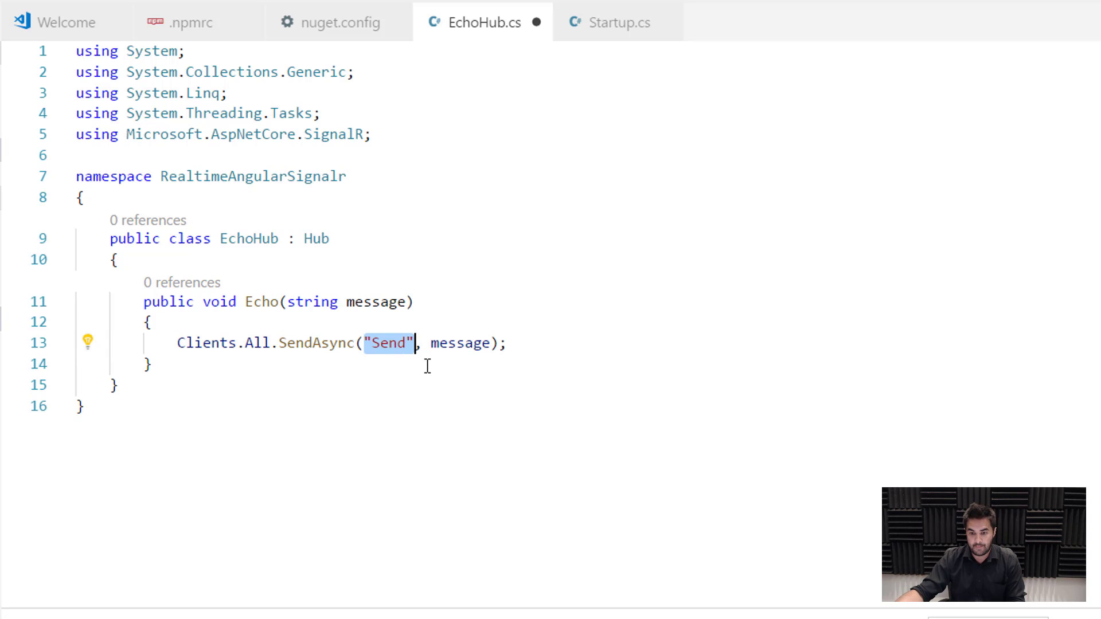
pyautogui.doubleClick(479, 343)
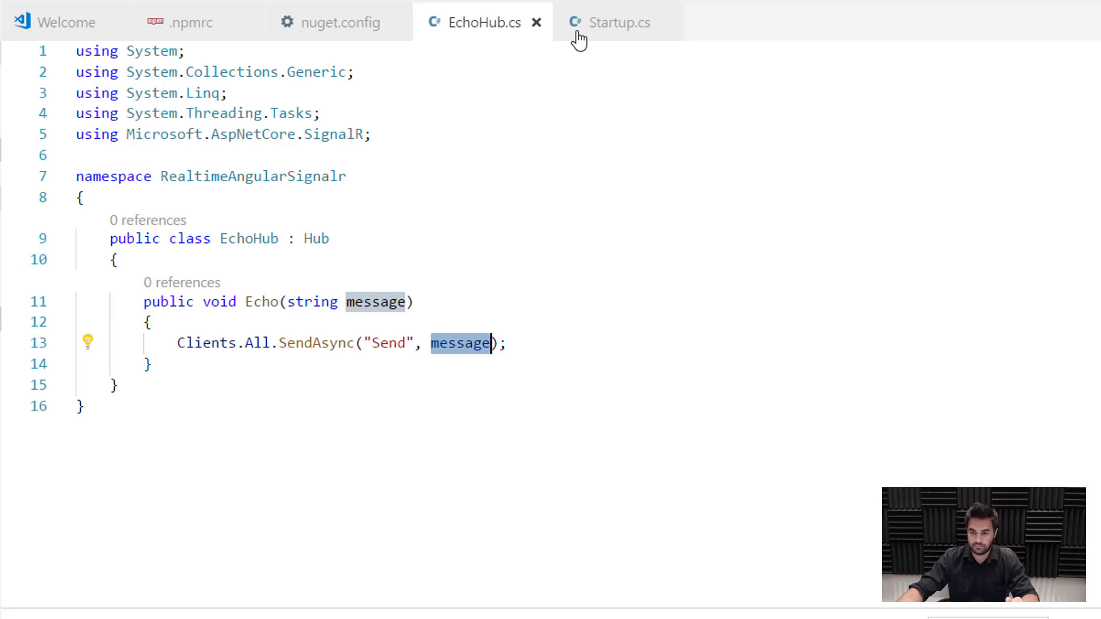
# - Add services.AddSignalR(); below AddMvc in Startup.cs ConfigureServices
pyautogui.click(597, 26)
pyautogui.scroll(-2, 393, 387)
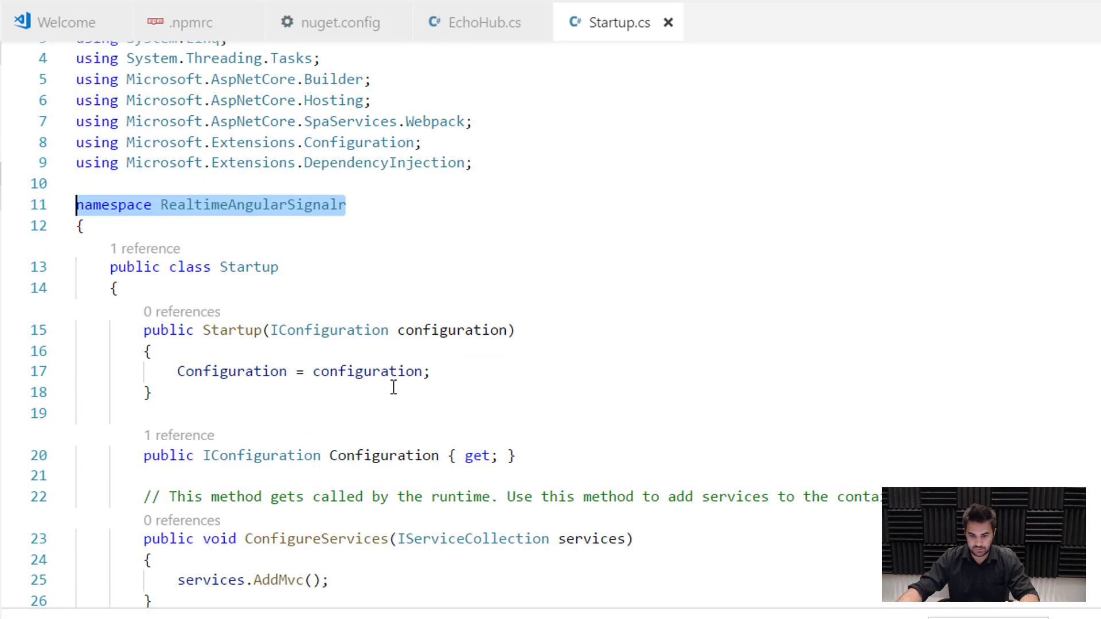
pyautogui.scroll(-2, 392, 388)
pyautogui.click(365, 464)
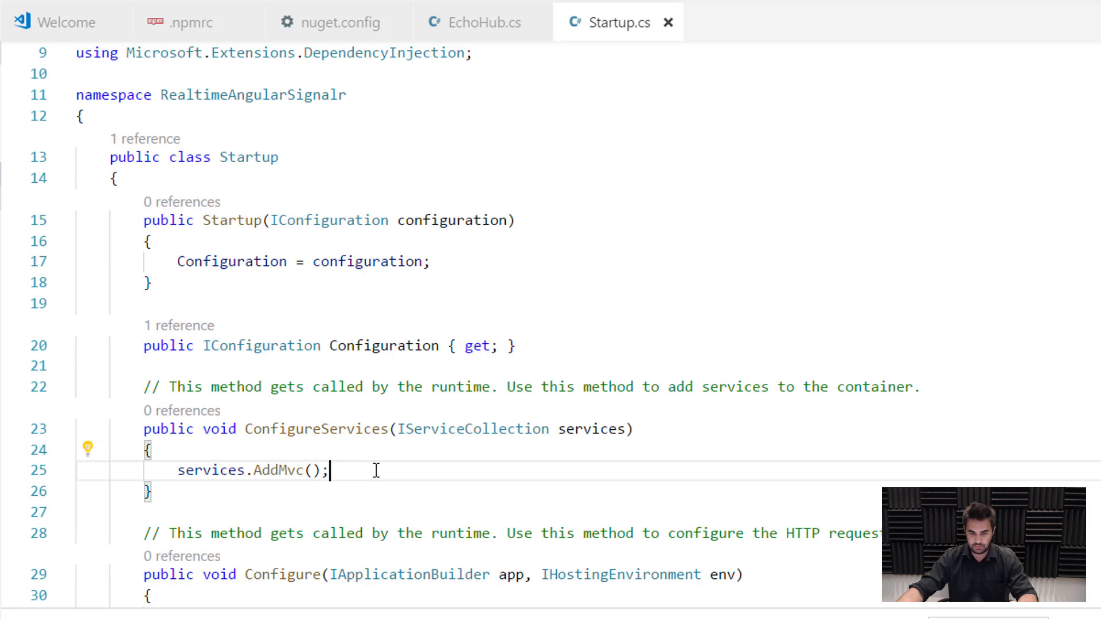
pyautogui.press('Return')
pyautogui.write('services.')
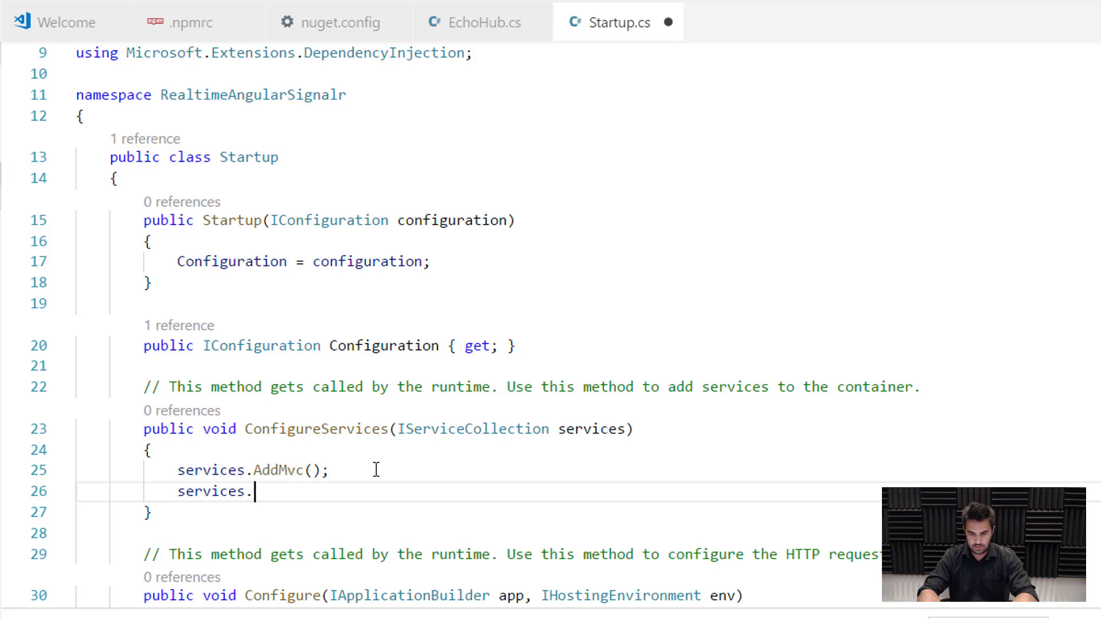
pyautogui.write('AddS')
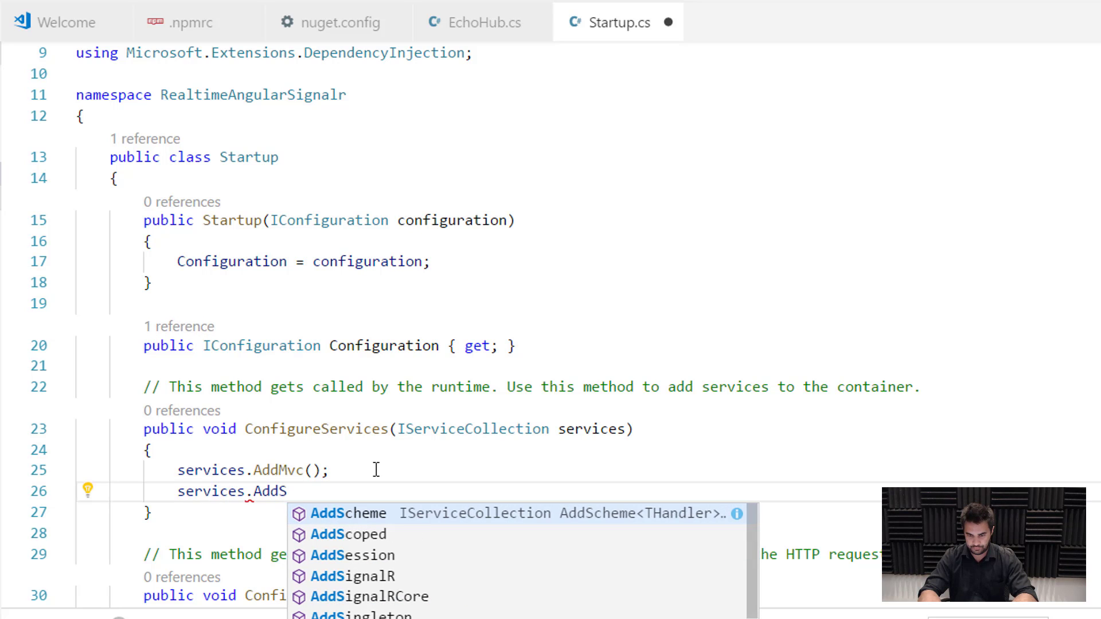
pyautogui.write('ignalR()')
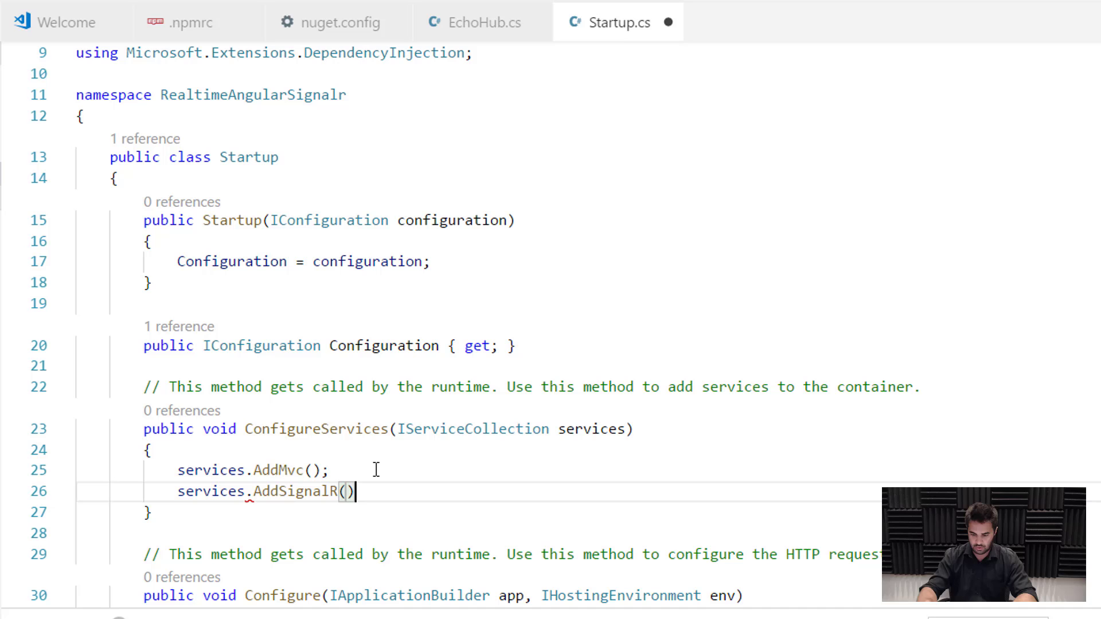
pyautogui.write(';')
pyautogui.scroll(-4, 376, 469)
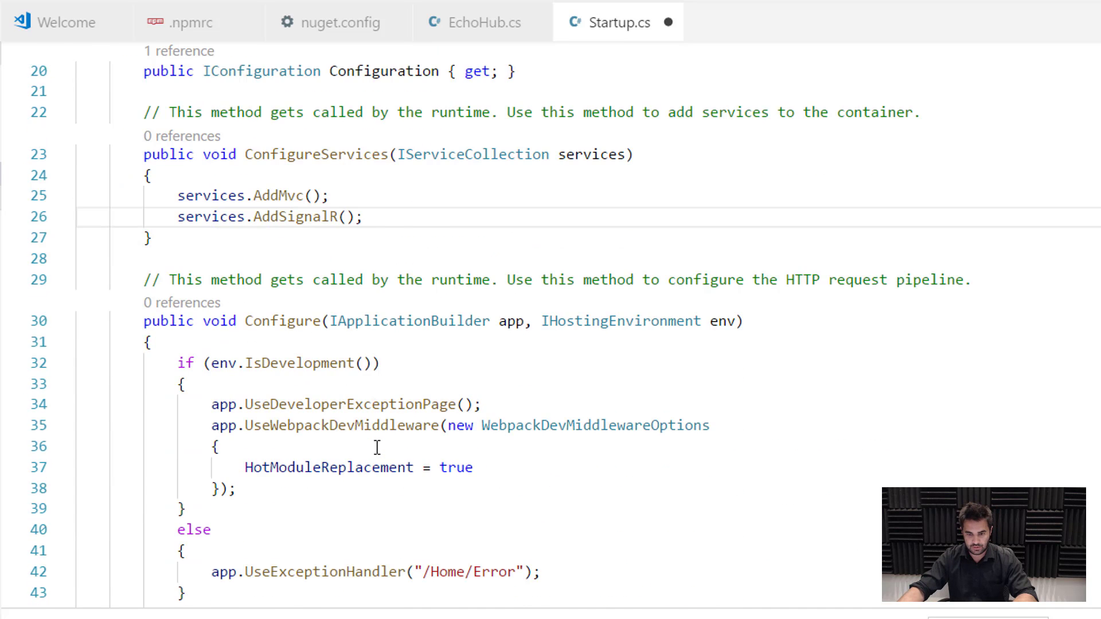
pyautogui.scroll(-3, 376, 447)
pyautogui.scroll(-3, 376, 447)
# - Add app.UseSignalR(s => s.MapHub<EchoHub>("/echo")); before UseMvc, format and save
pyautogui.click(293, 434)
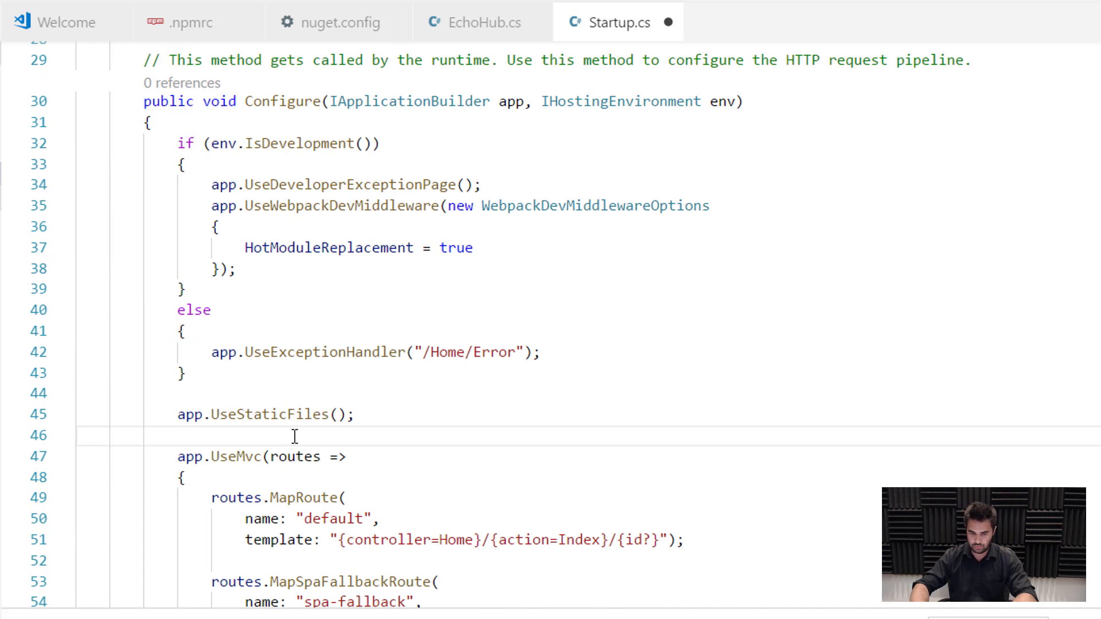
pyautogui.press('Return')
pyautogui.write('ap')
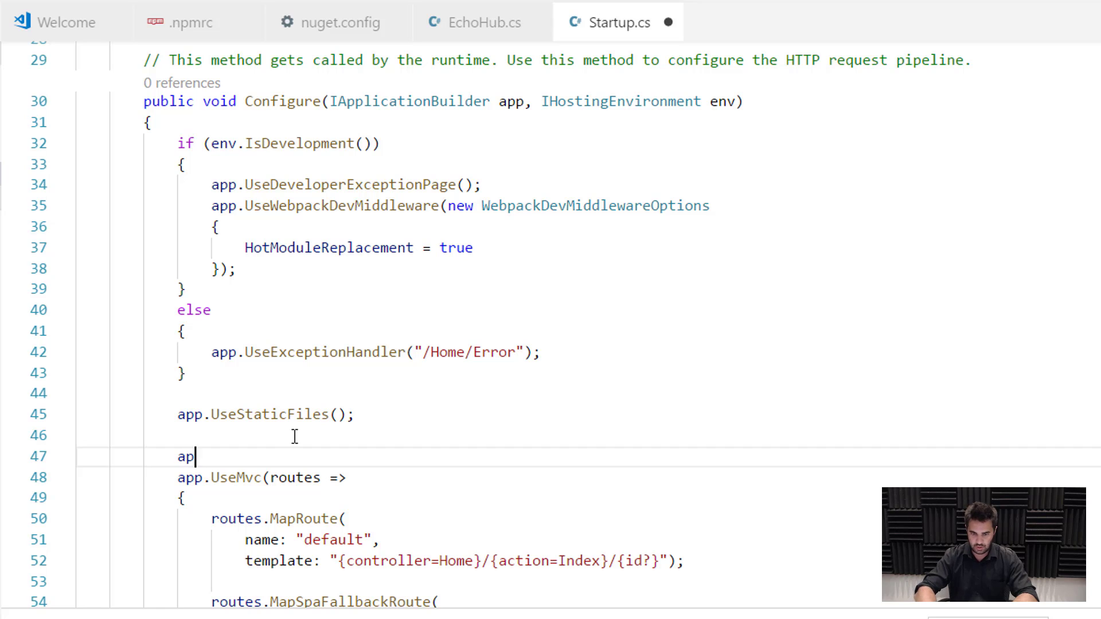
pyautogui.write('p.Us')
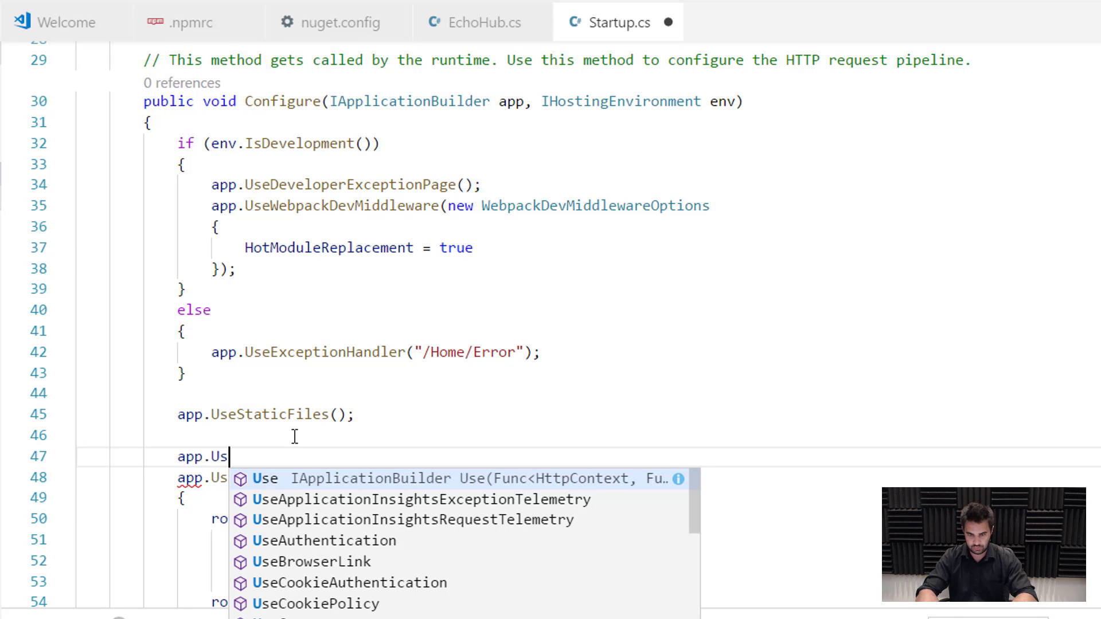
pyautogui.write('eSig')
pyautogui.press('Tab')
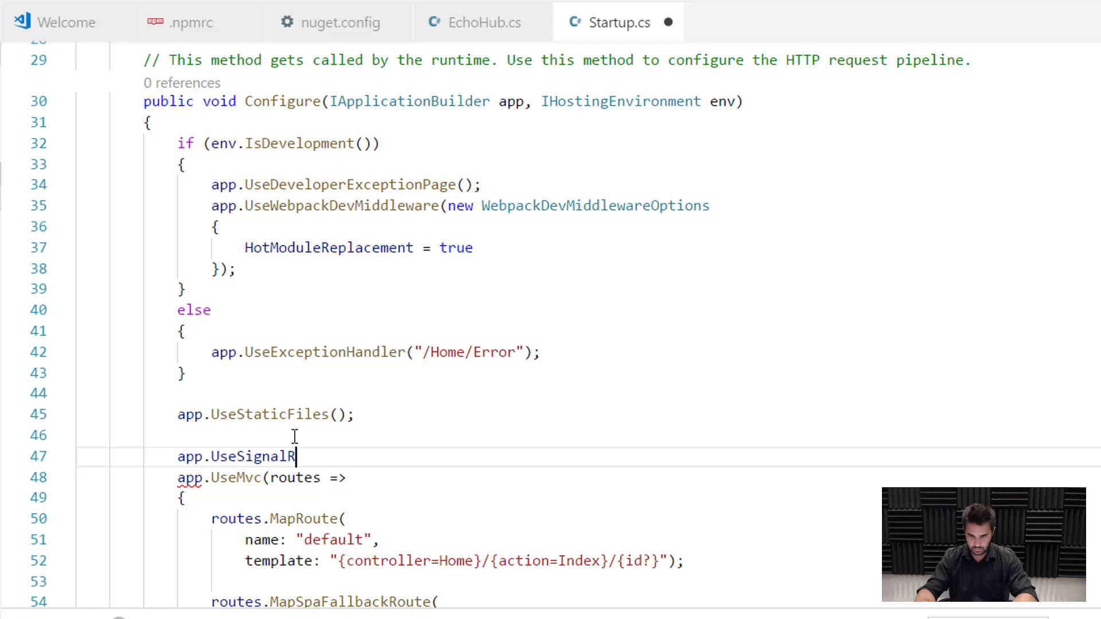
pyautogui.write('(')
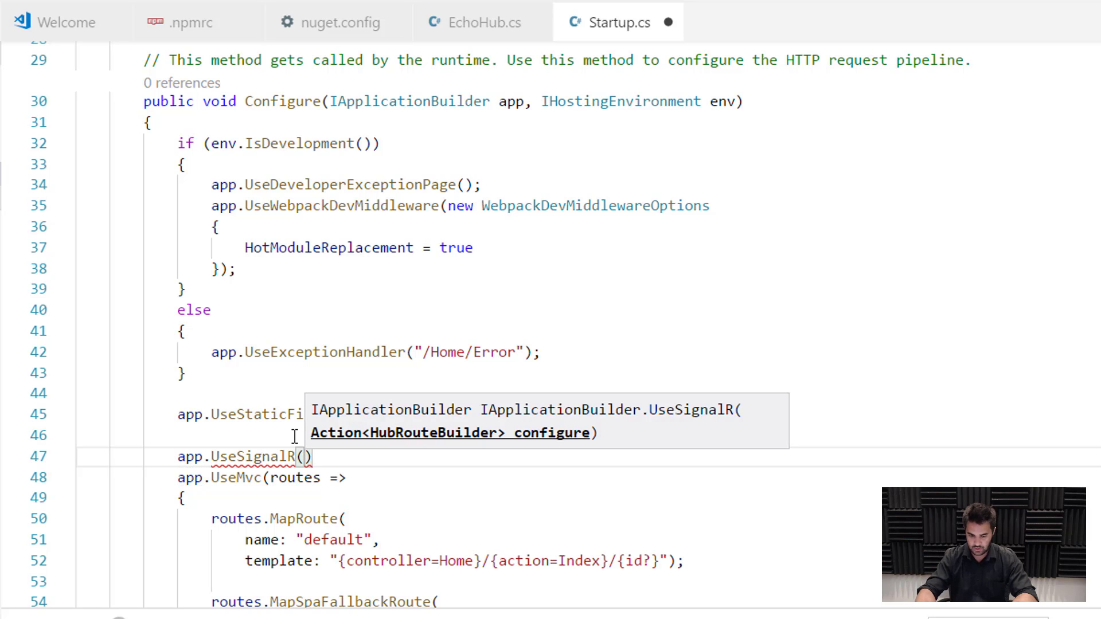
pyautogui.write('s=')
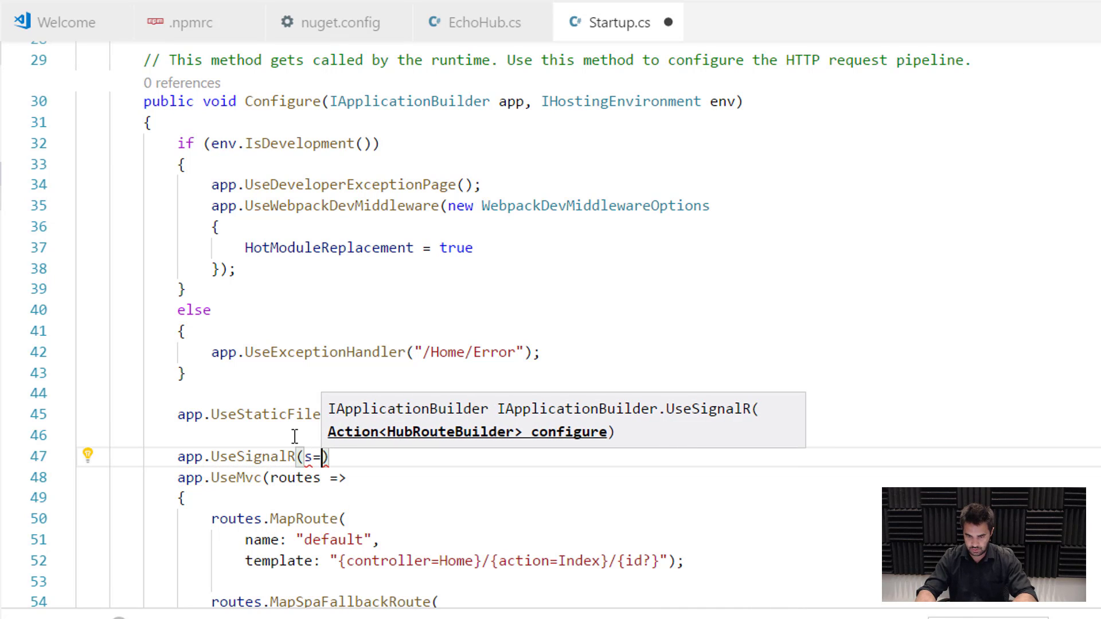
pyautogui.write('>s.')
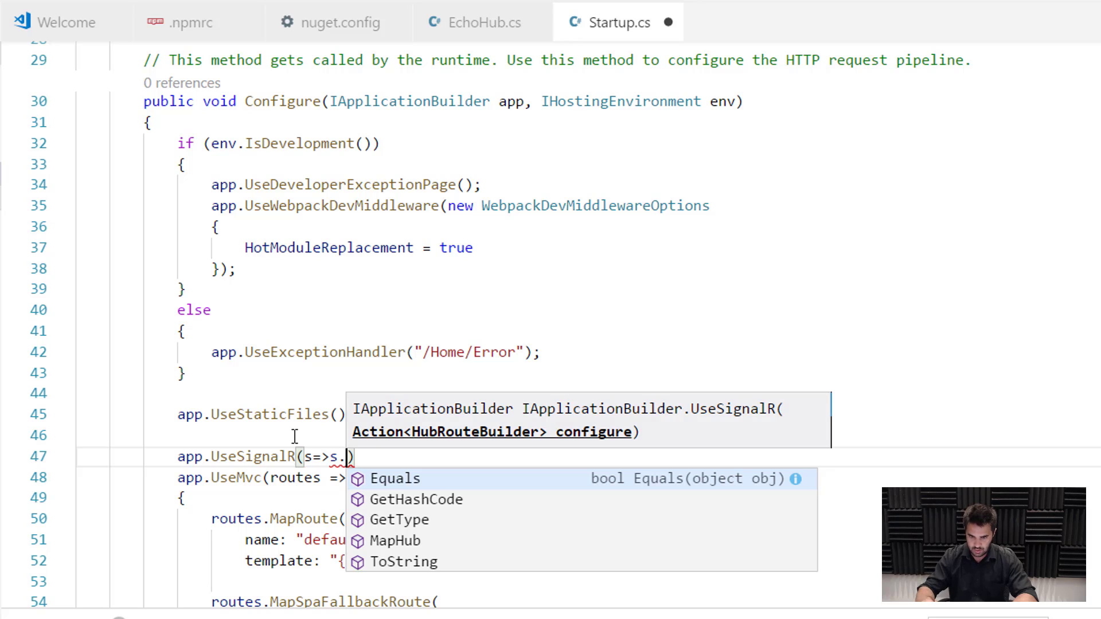
pyautogui.press('Down')
pyautogui.press('Down')
pyautogui.press('Down')
pyautogui.press('Tab')
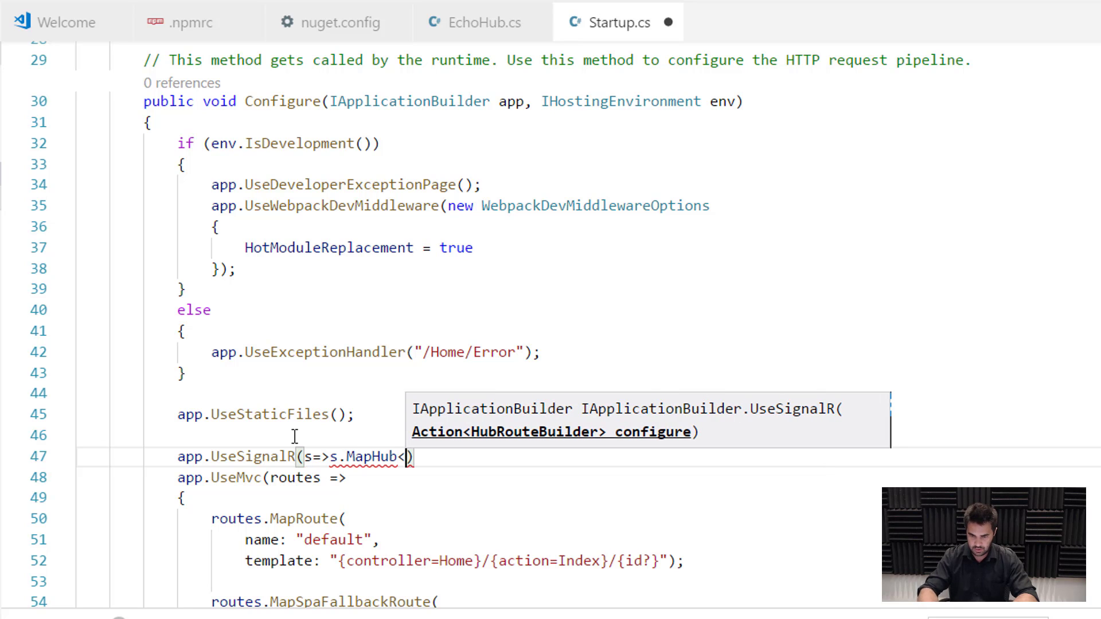
pyautogui.write('<>')
pyautogui.press('Left')
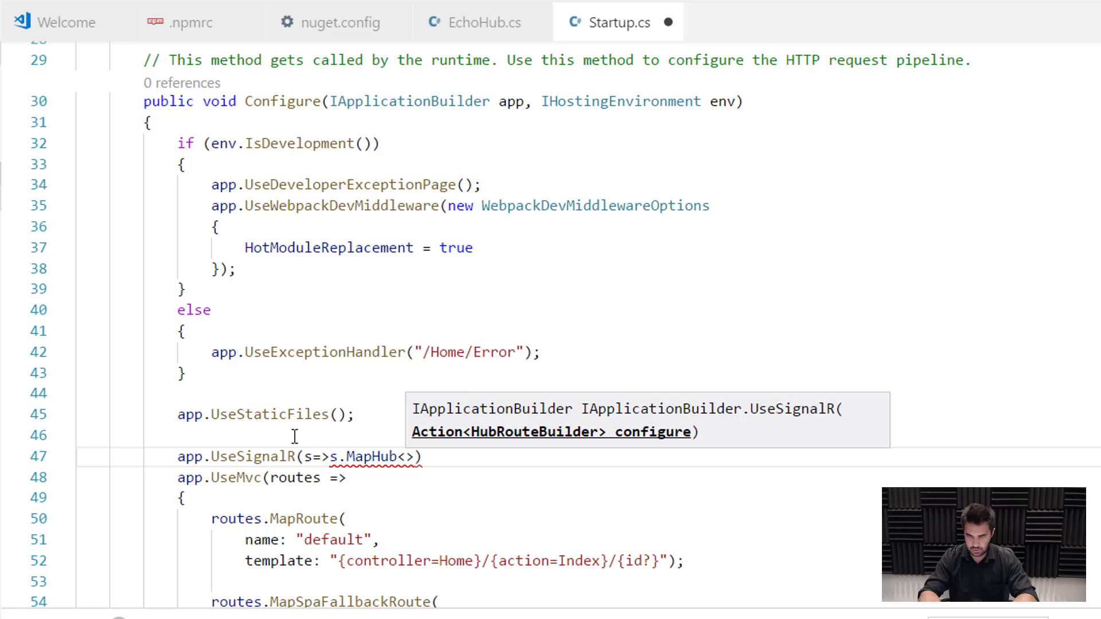
pyautogui.write('EchoHub')
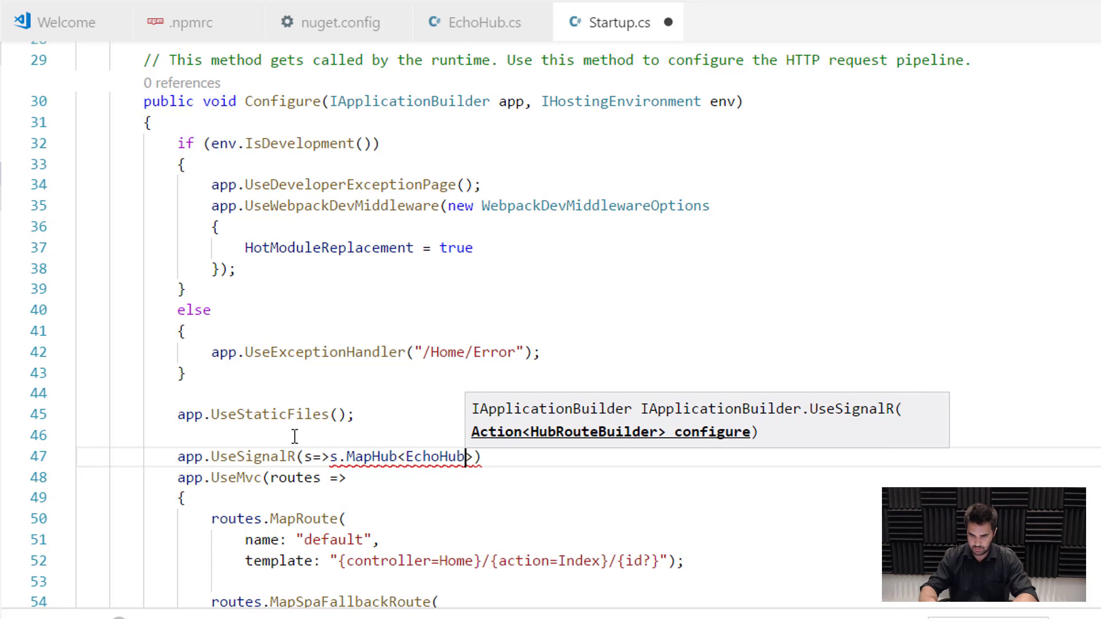
pyautogui.press('Right')
pyautogui.write('("')
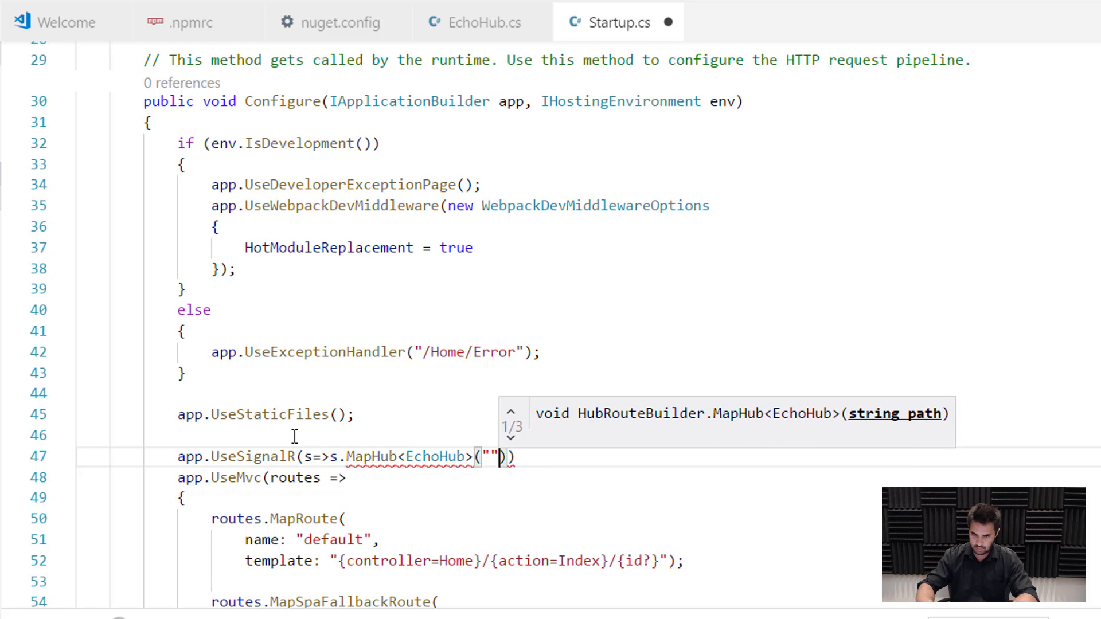
pyautogui.write('/echo')
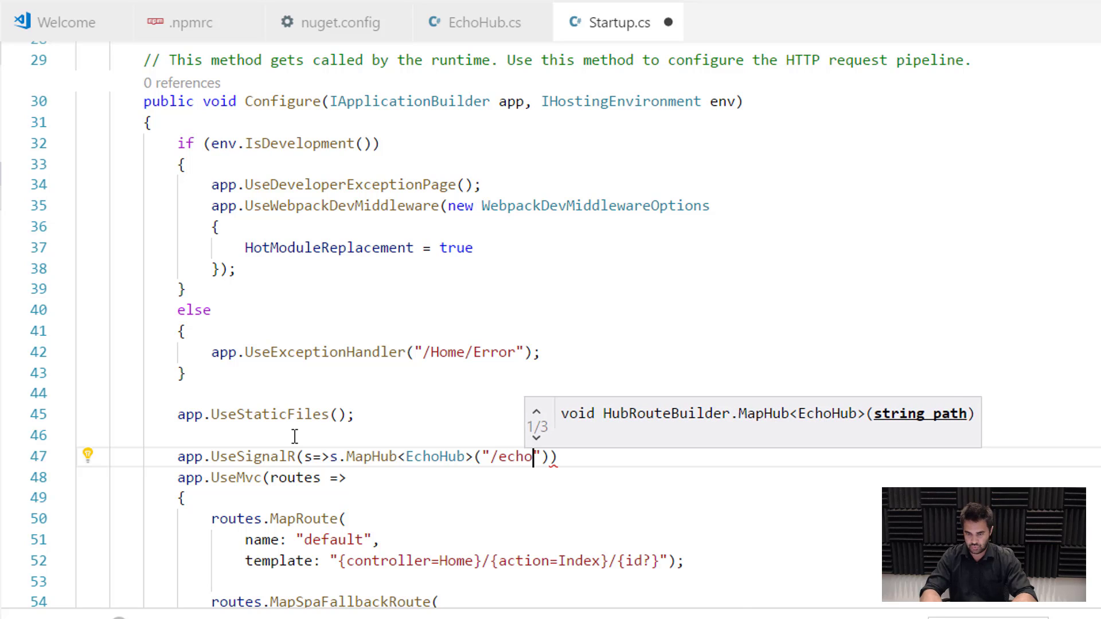
pyautogui.press('End')
pyautogui.write(';')
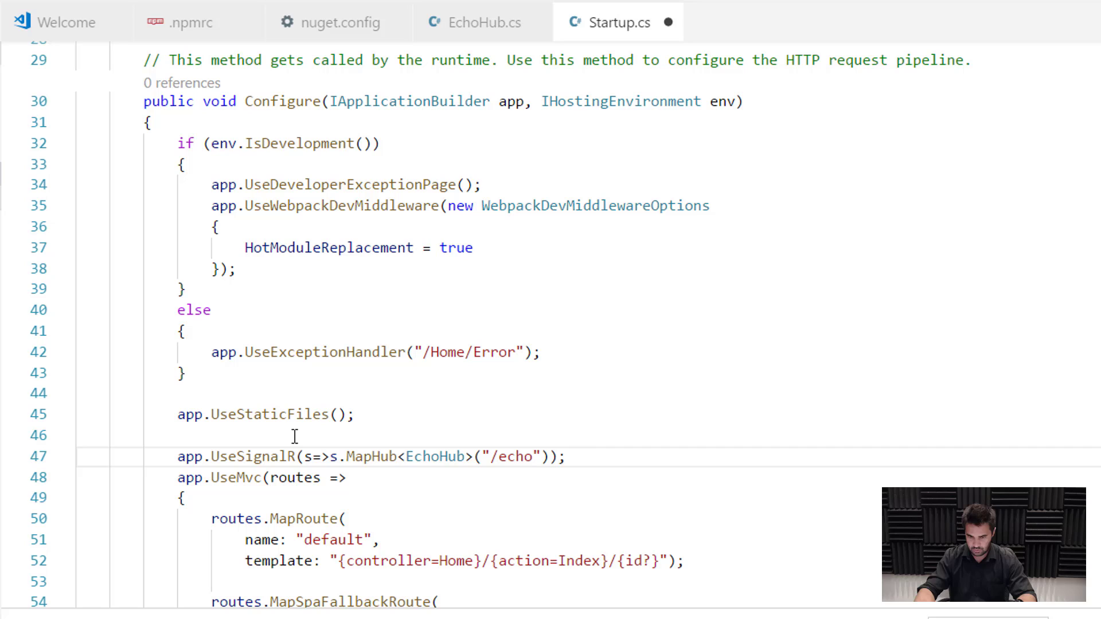
pyautogui.hotkey('shift', 'alt', 'f')
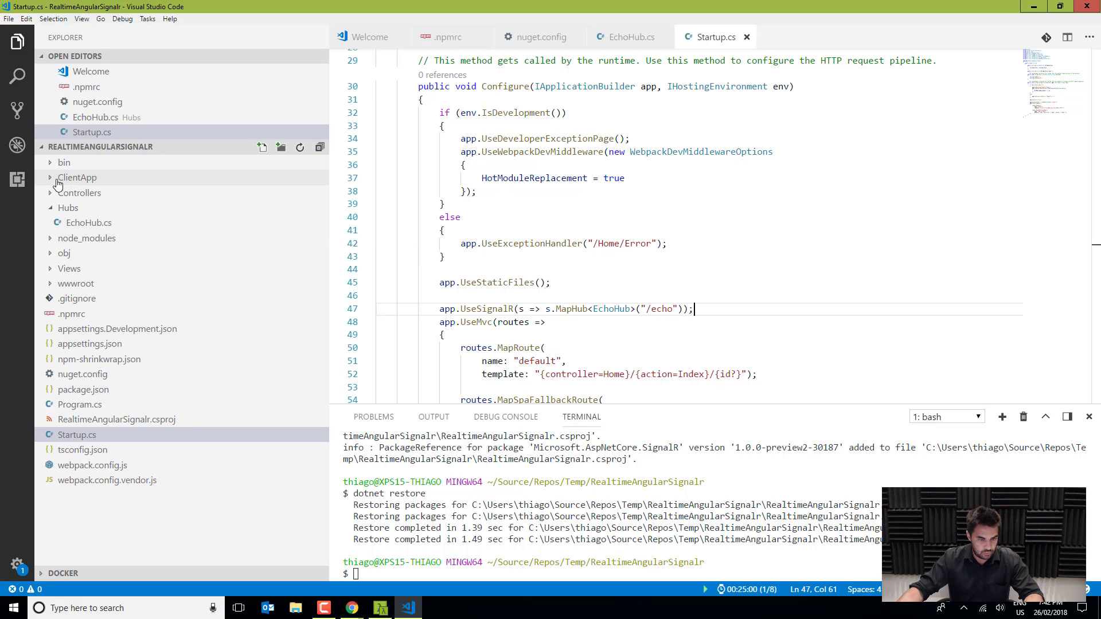
# - Expand ClientApp > app > components > home and open the home component file
pyautogui.click(76, 177)
pyautogui.click(73, 193)
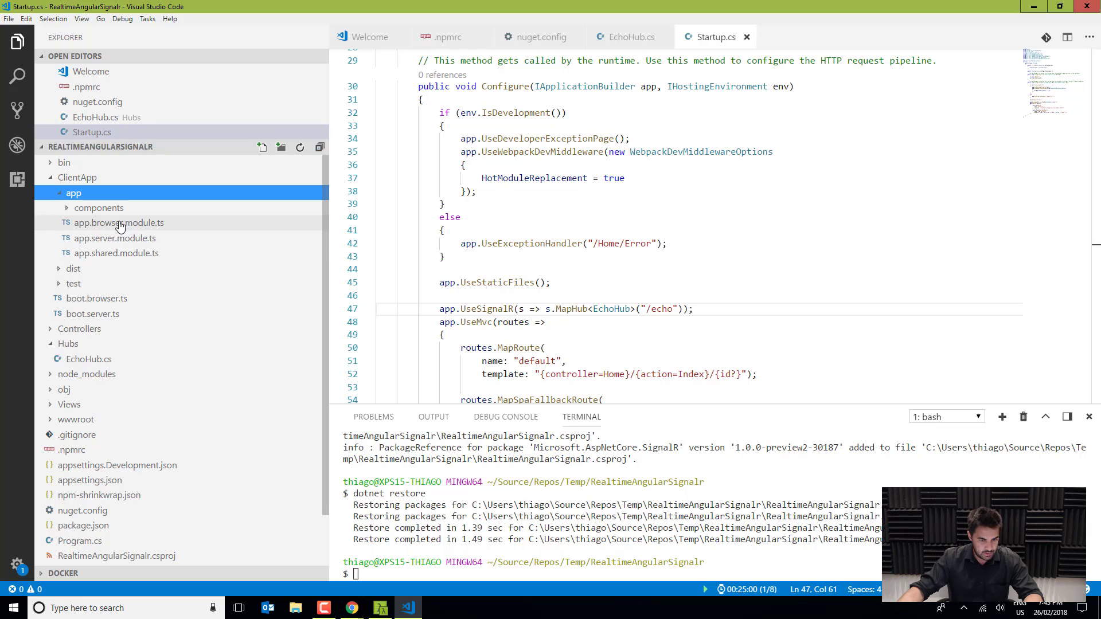
pyautogui.click(99, 208)
pyautogui.click(112, 269)
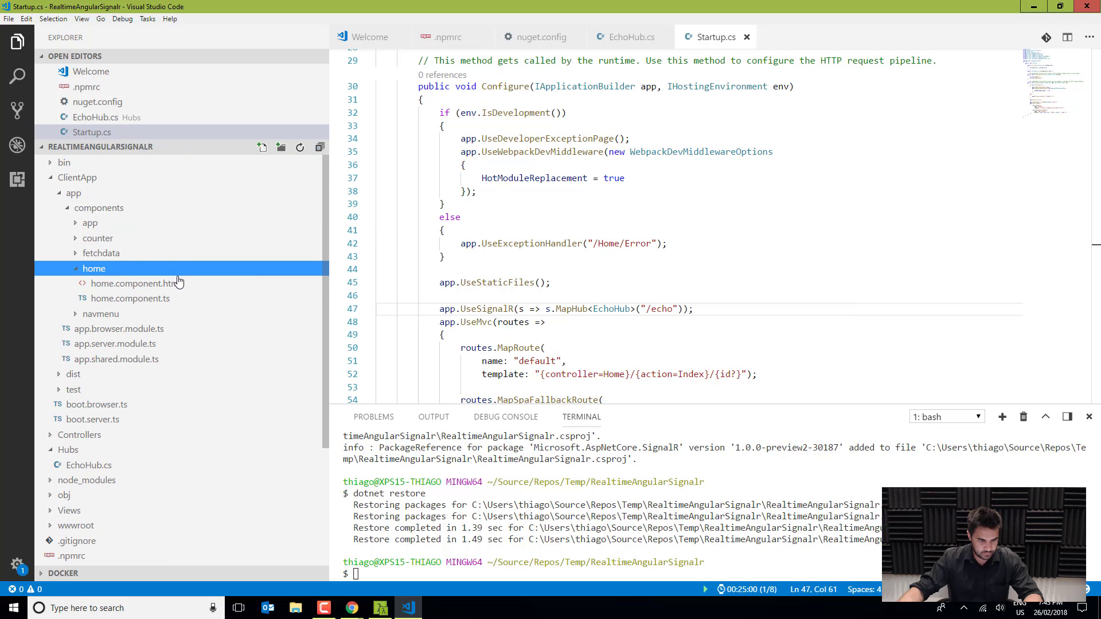
pyautogui.click(131, 298)
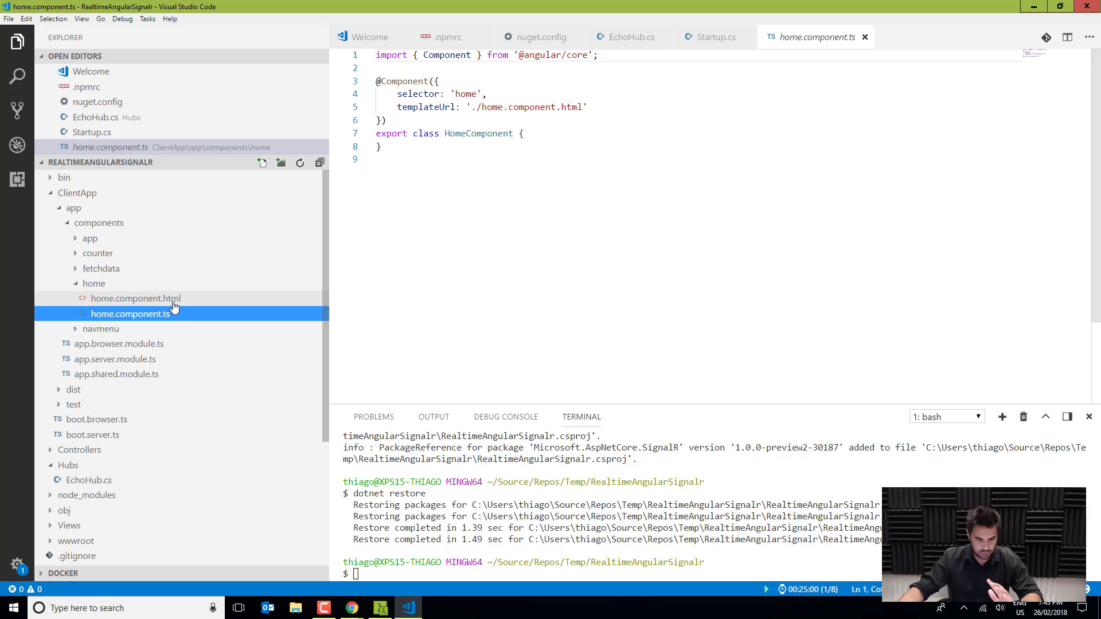
# - Replace home.component.html's default markup with a message input tag
pyautogui.click(135, 298)
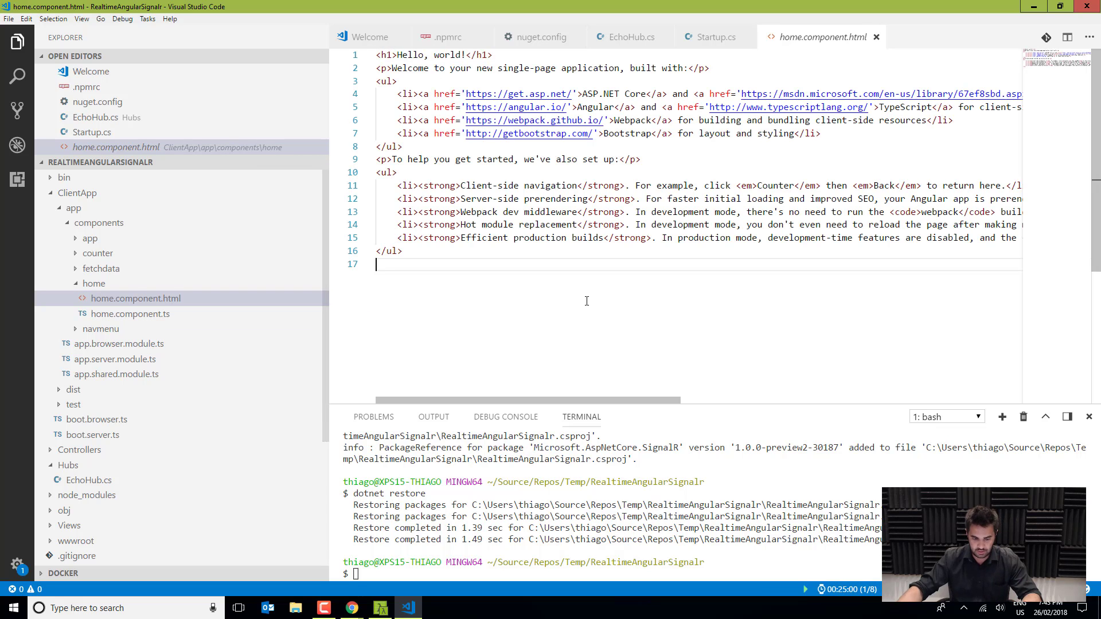
pyautogui.hotkey('ctrl', 'a')
pyautogui.press('Delete')
pyautogui.write('<')
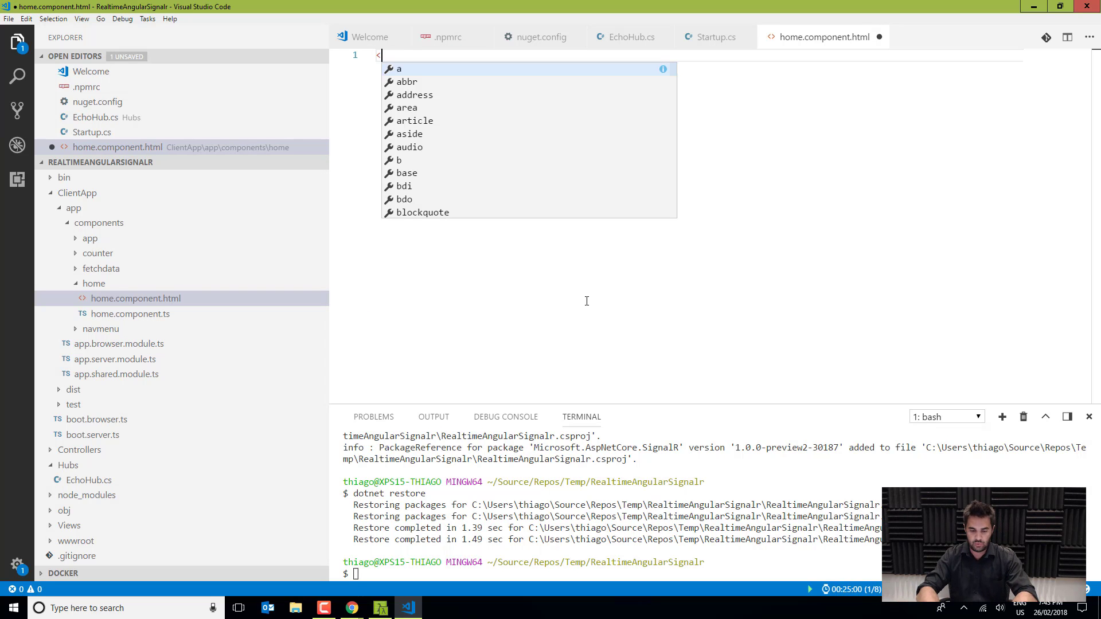
pyautogui.write('input')
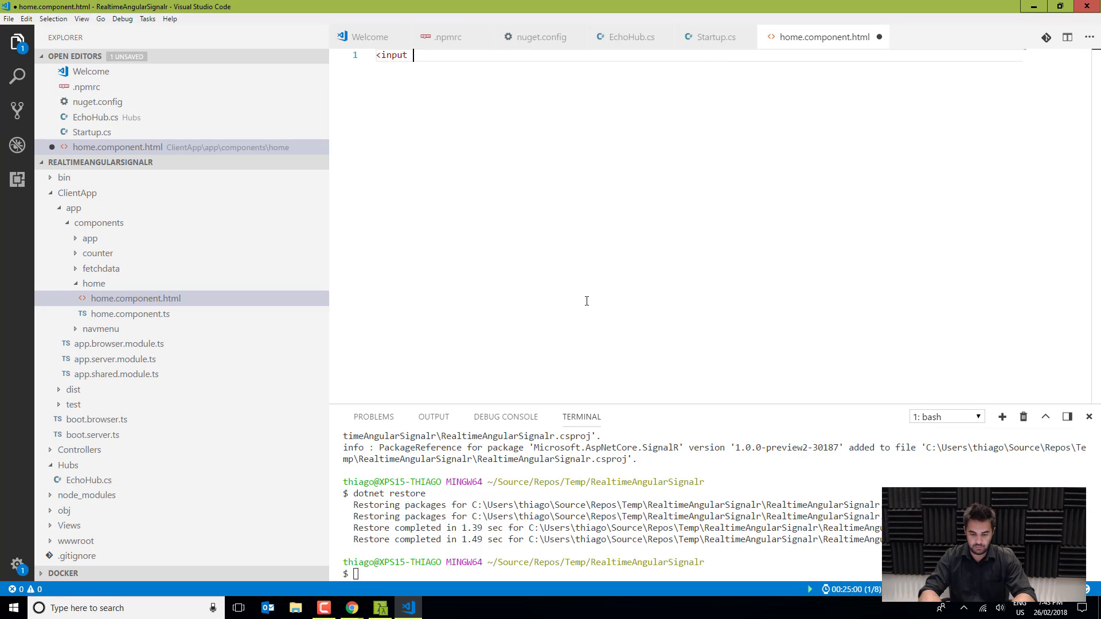
pyautogui.write(' type="te')
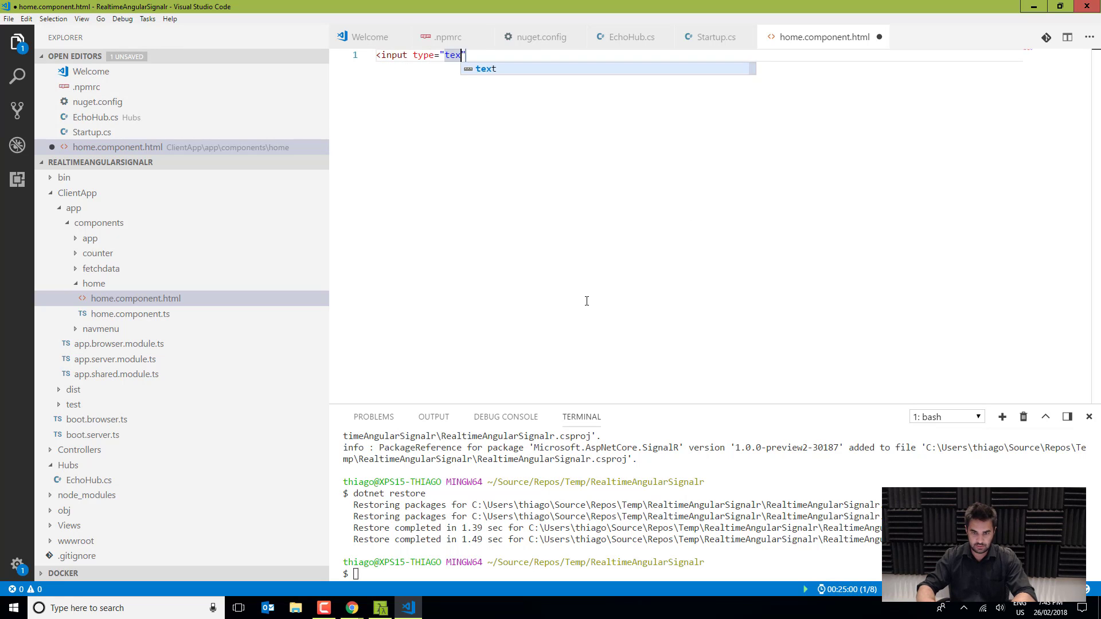
pyautogui.write('xt"')
pyautogui.write(' n')
pyautogui.write('ame')
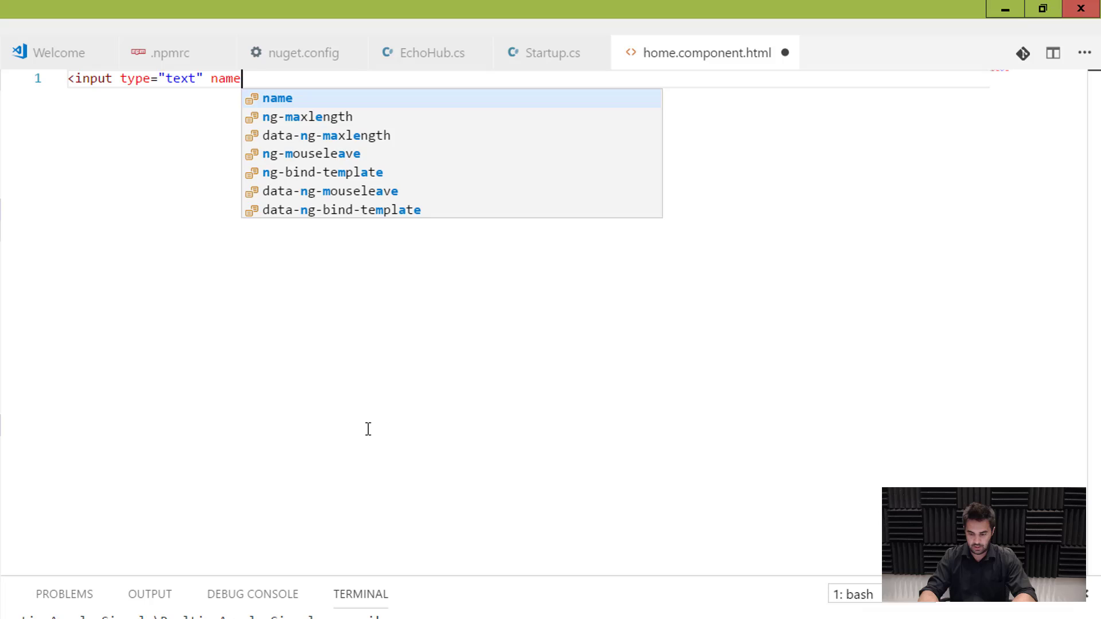
pyautogui.write('="mess')
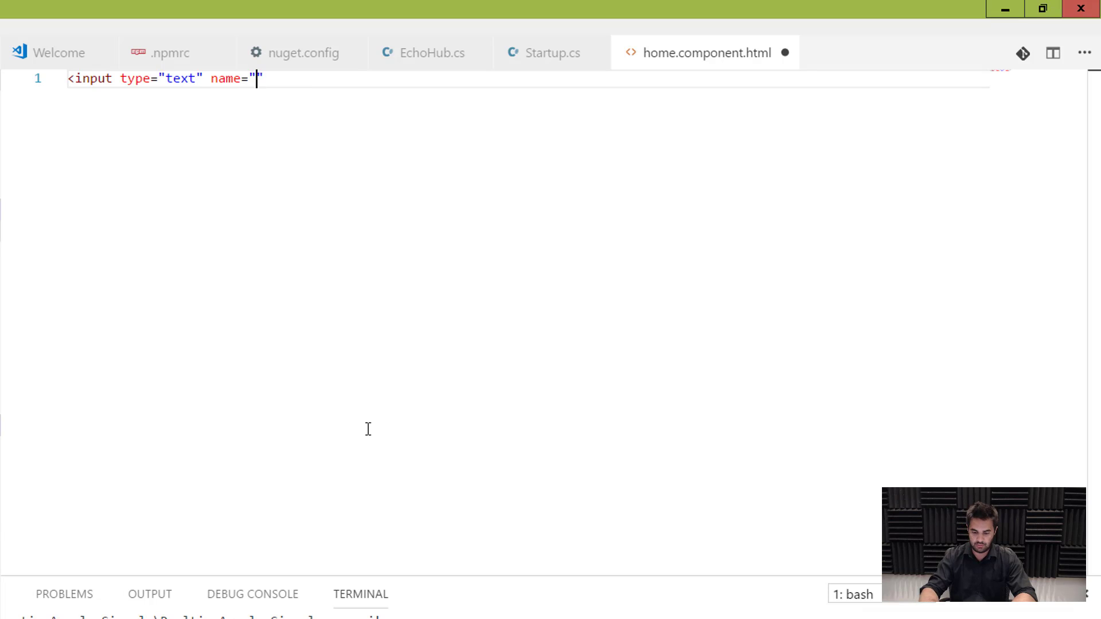
pyautogui.write('age" [')
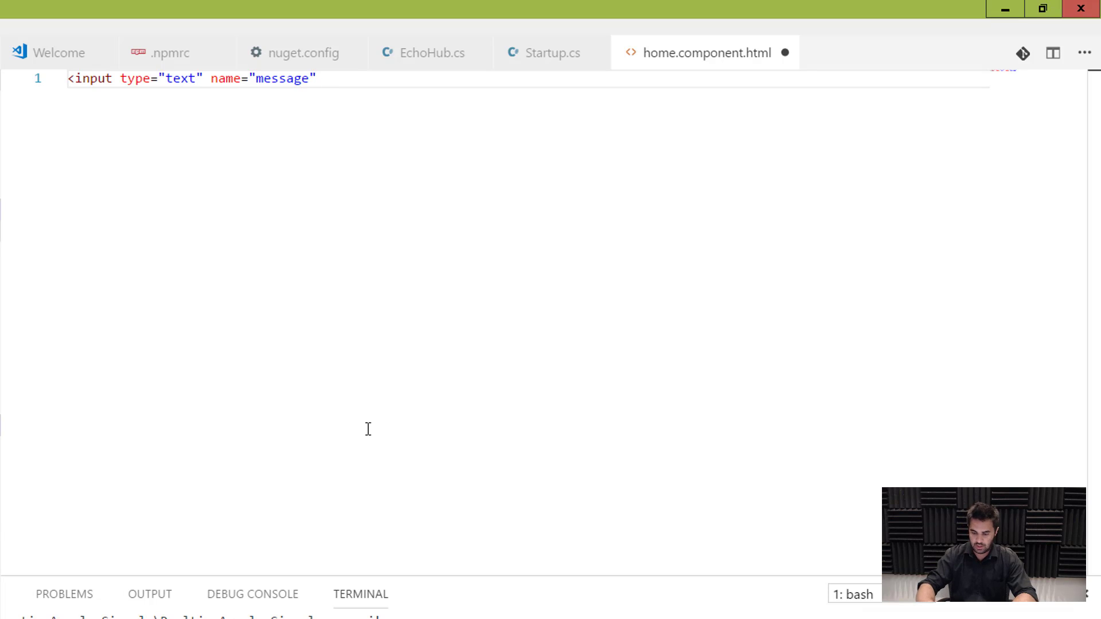
pyautogui.write('(')
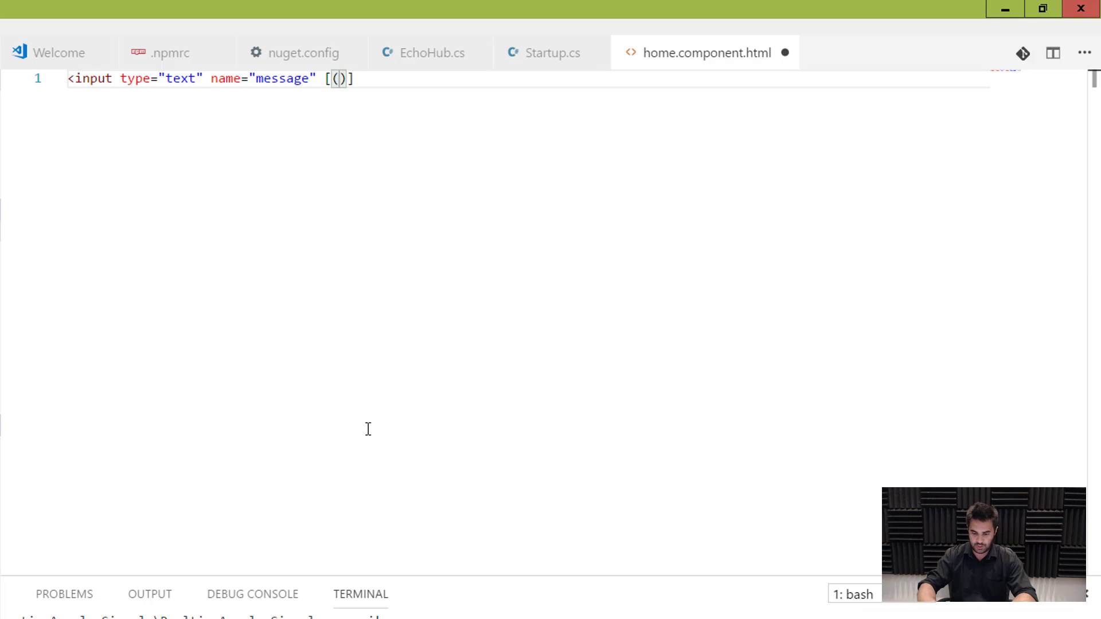
pyautogui.write('ngModel)]="message"')
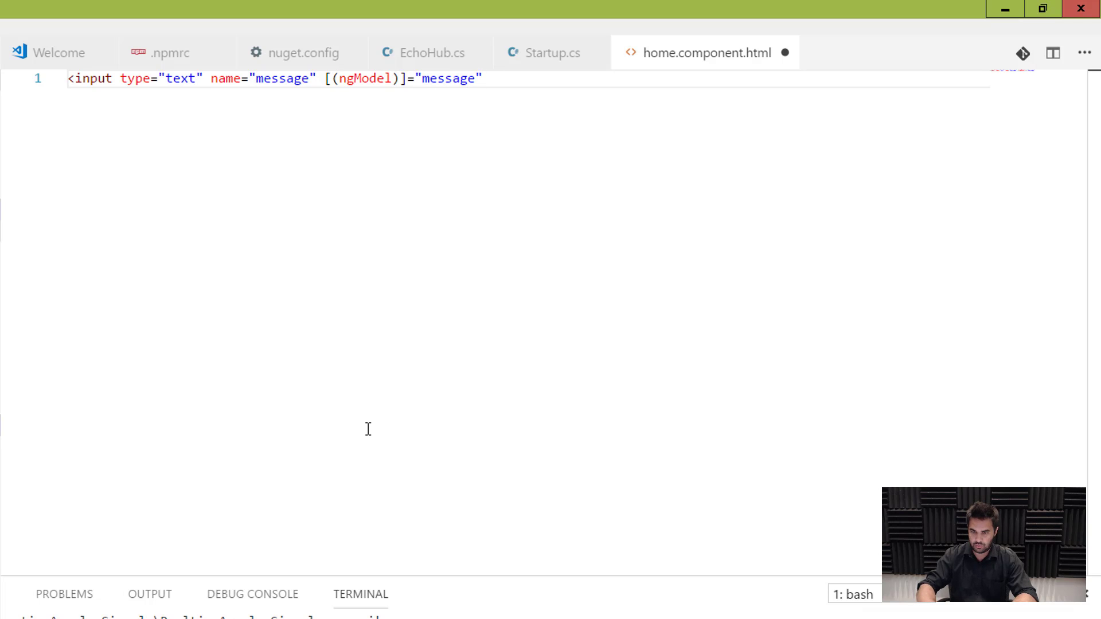
pyautogui.write('/>')
pyautogui.press('Return')
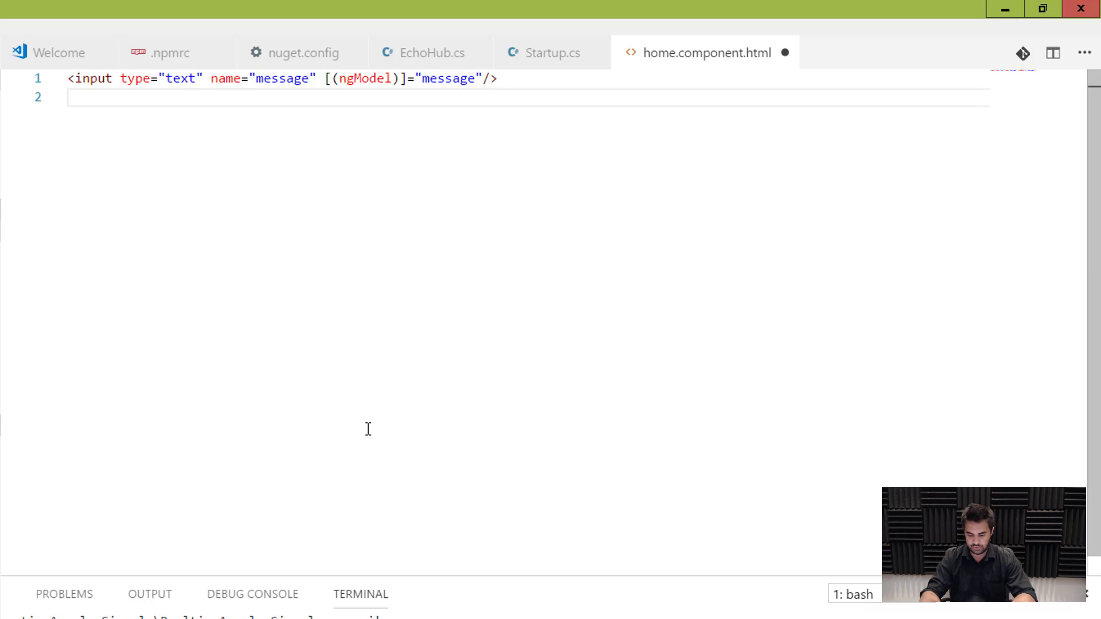
pyautogui.write('button>')
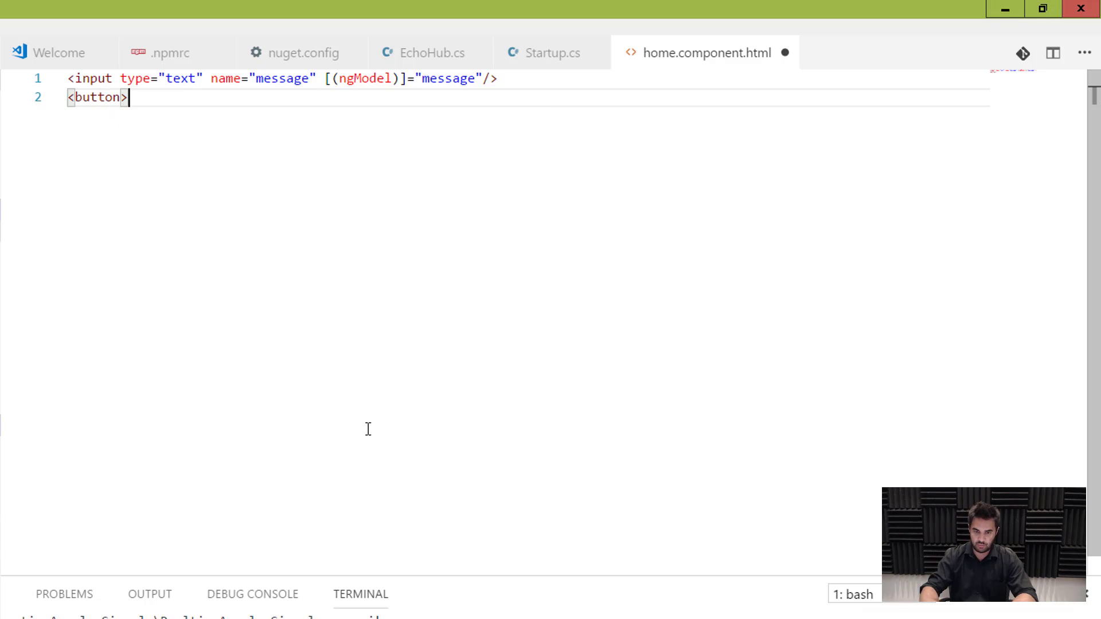
pyautogui.write('ec')
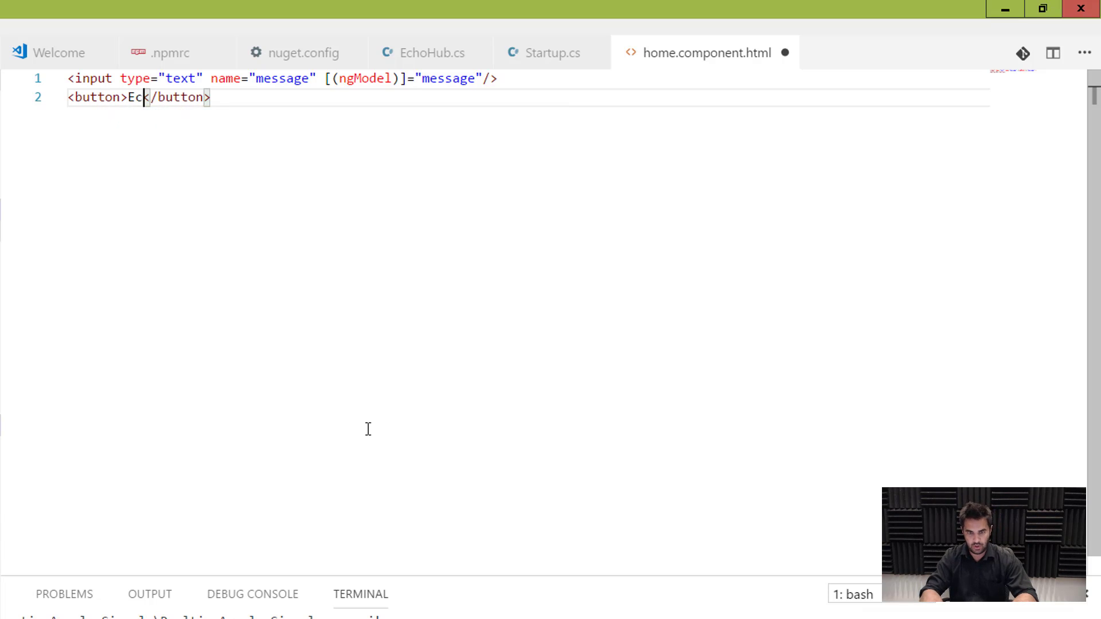
pyautogui.write('ho')
# - Add <button (click)="echo()">Echo</button> below the input
pyautogui.press('Left')
pyautogui.press('Left')
pyautogui.press('Left')
pyautogui.press('BackSpace')
pyautogui.write('E')
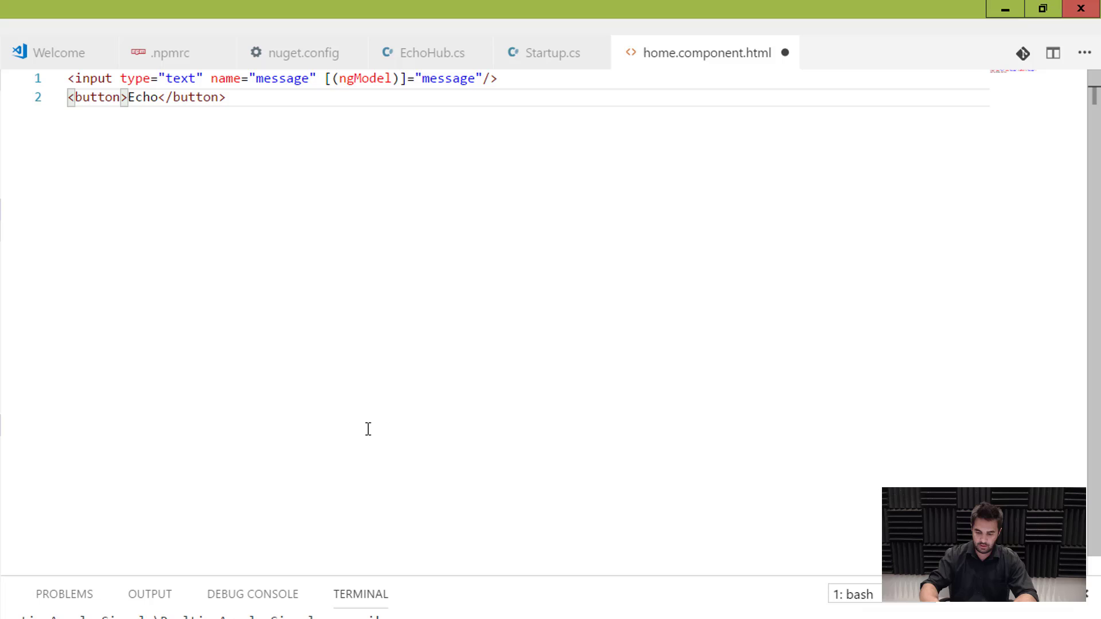
pyautogui.press('Left')
pyautogui.write('()')
pyautogui.press('Left')
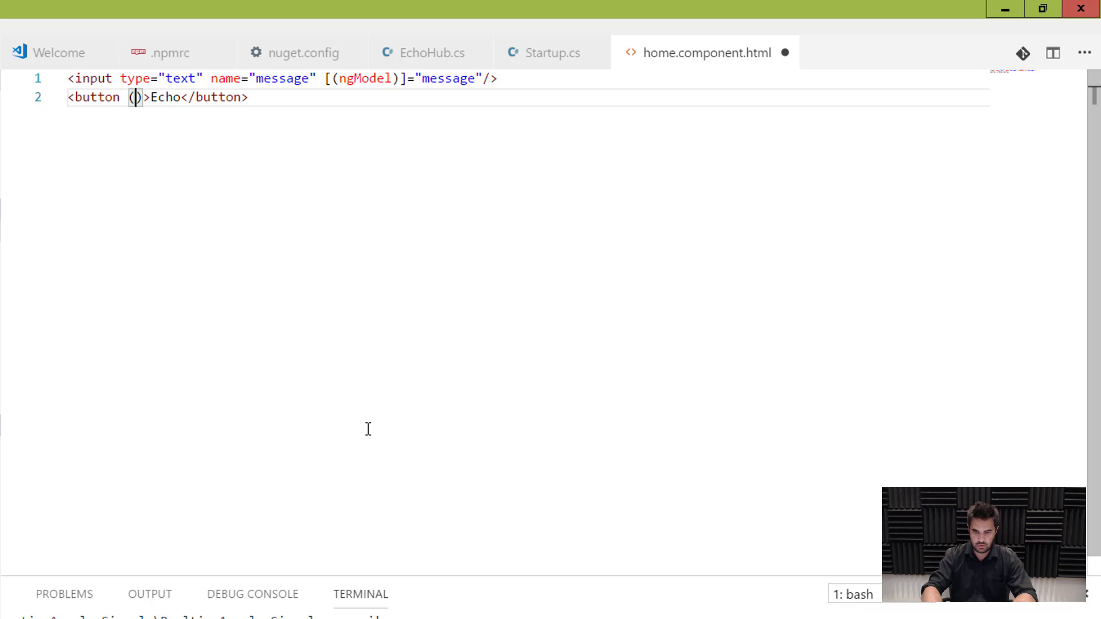
pyautogui.write('echo')
pyautogui.press('BackSpace')
pyautogui.press('BackSpace')
pyautogui.press('BackSpace')
pyautogui.write('click')
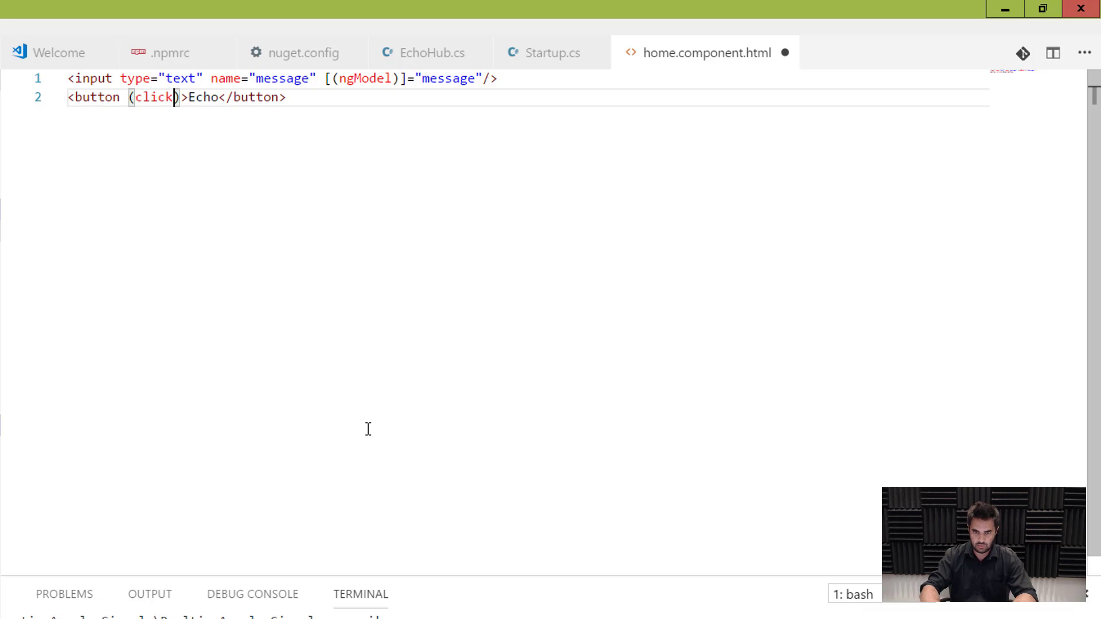
pyautogui.press('Right')
pyautogui.write('="')
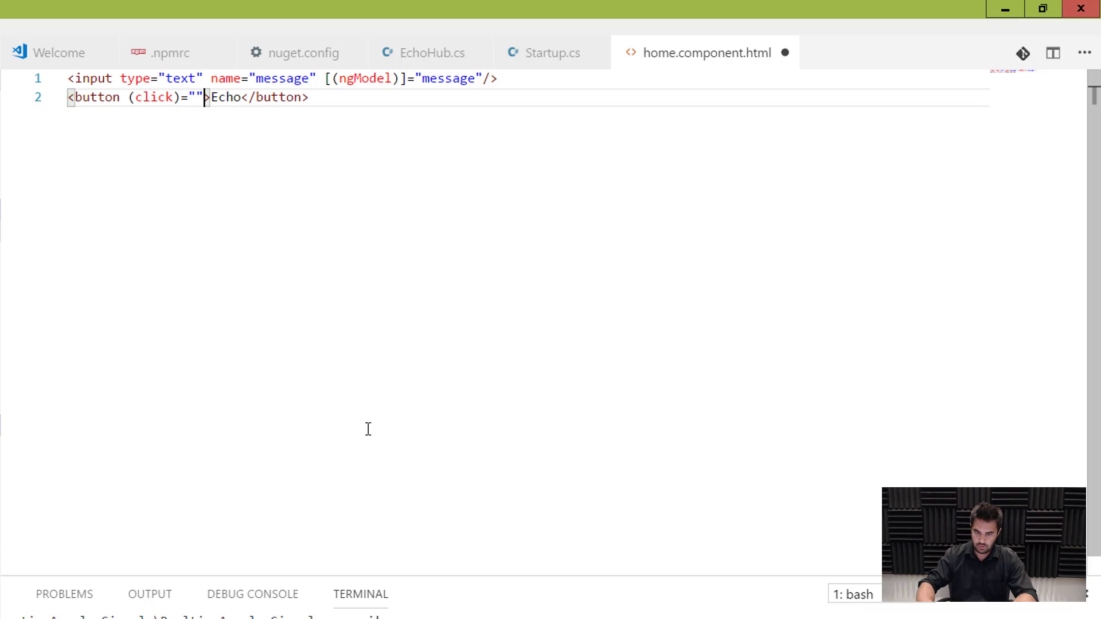
pyautogui.write('echo()')
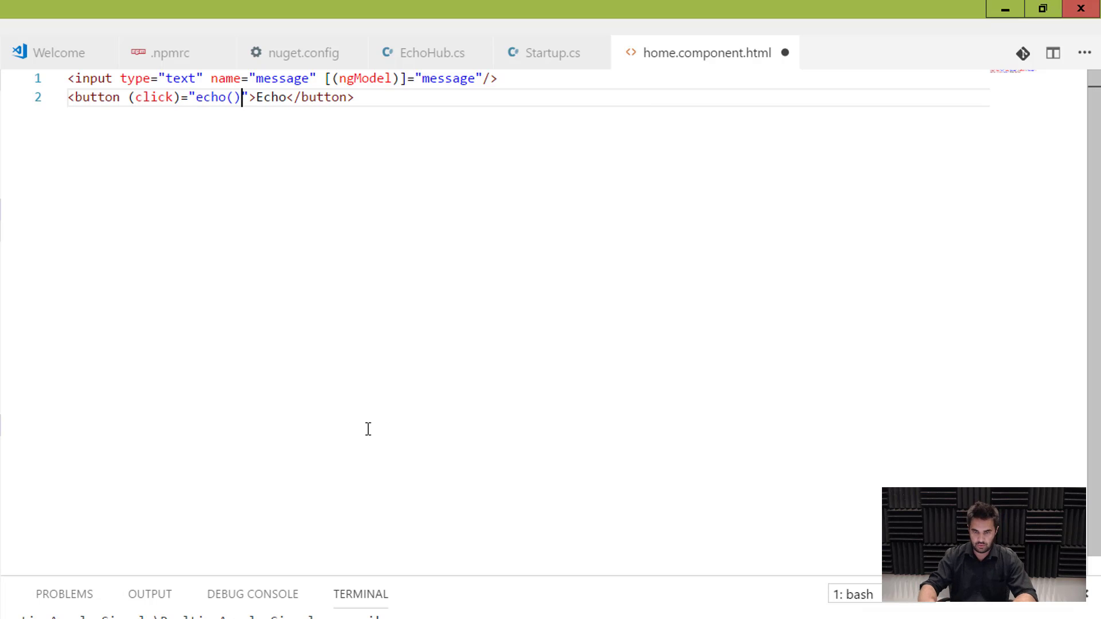
pyautogui.press('End')
pyautogui.press('Return')
pyautogui.write('<')
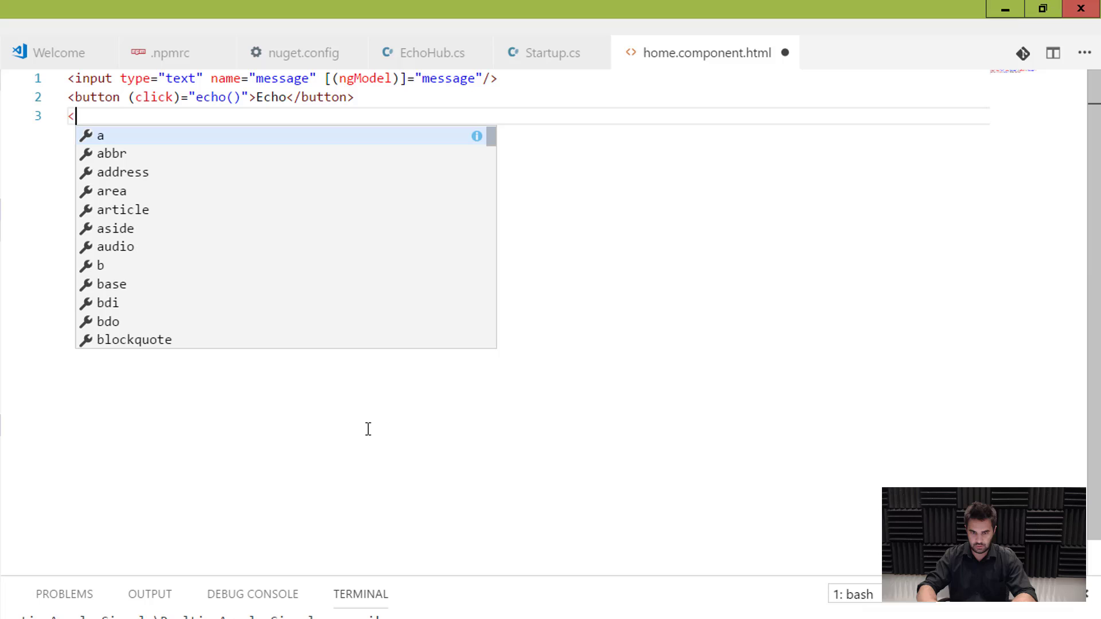
pyautogui.write('p></p>')
# - Add <p *ngFor="let m of messages">{{m}}</p>, save, and switch to home.component.ts
pyautogui.press('Left')
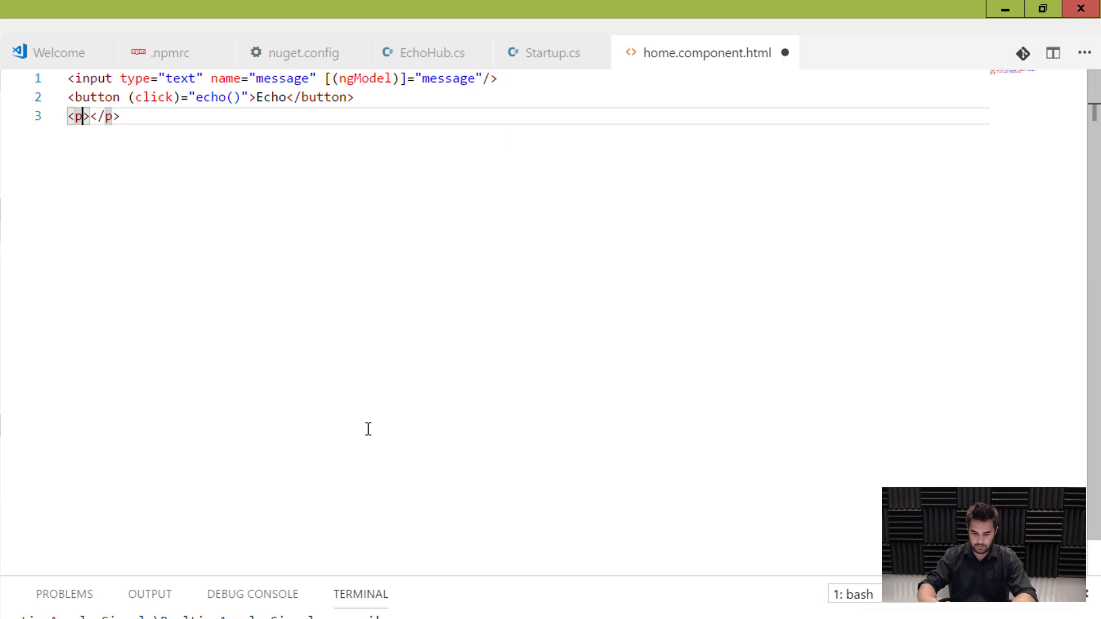
pyautogui.write('*ng')
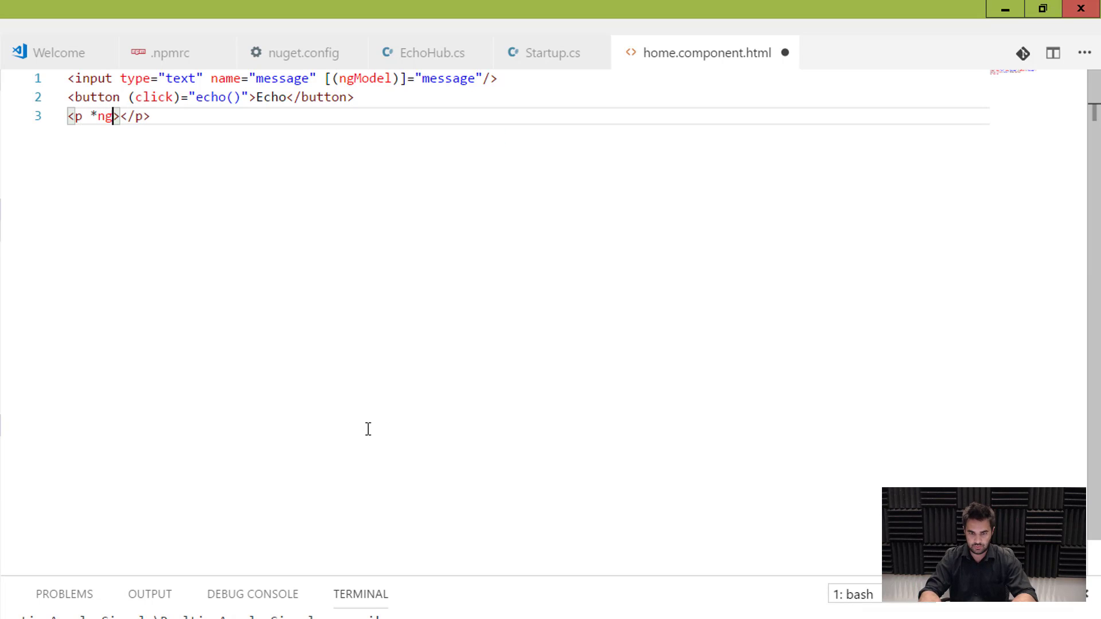
pyautogui.write('f')
pyautogui.press('BackSpace')
pyautogui.write('For')
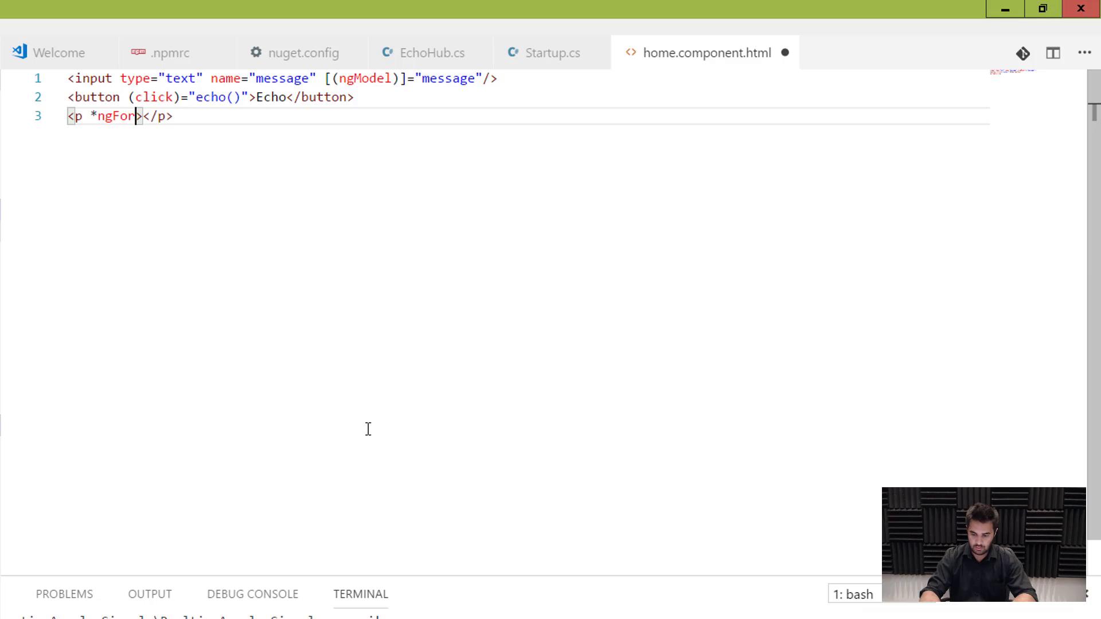
pyautogui.write('="')
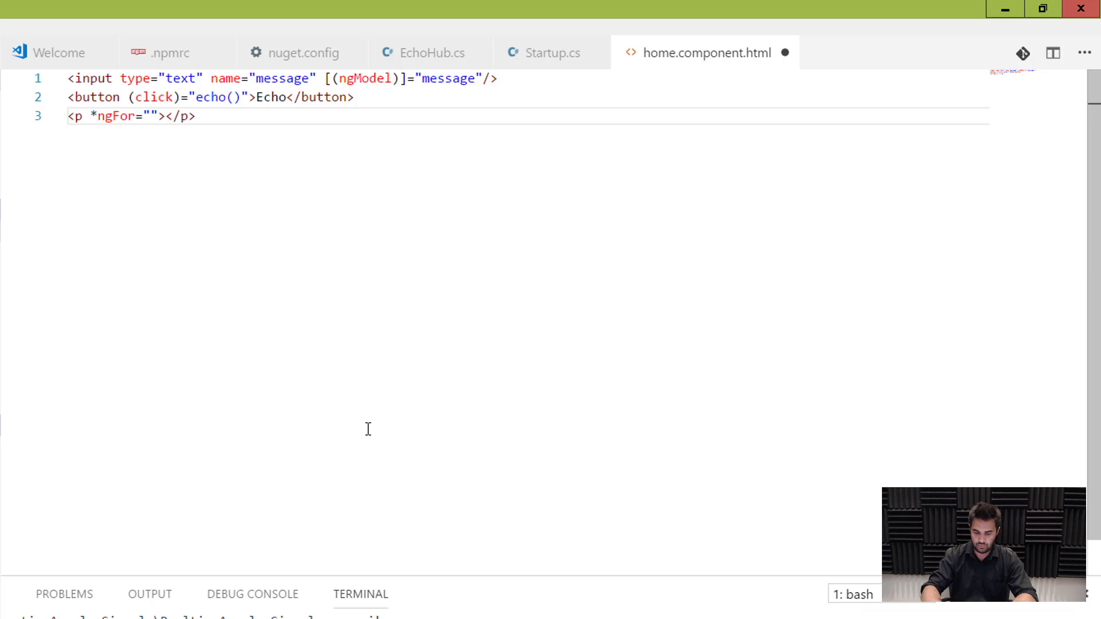
pyautogui.write('let m ')
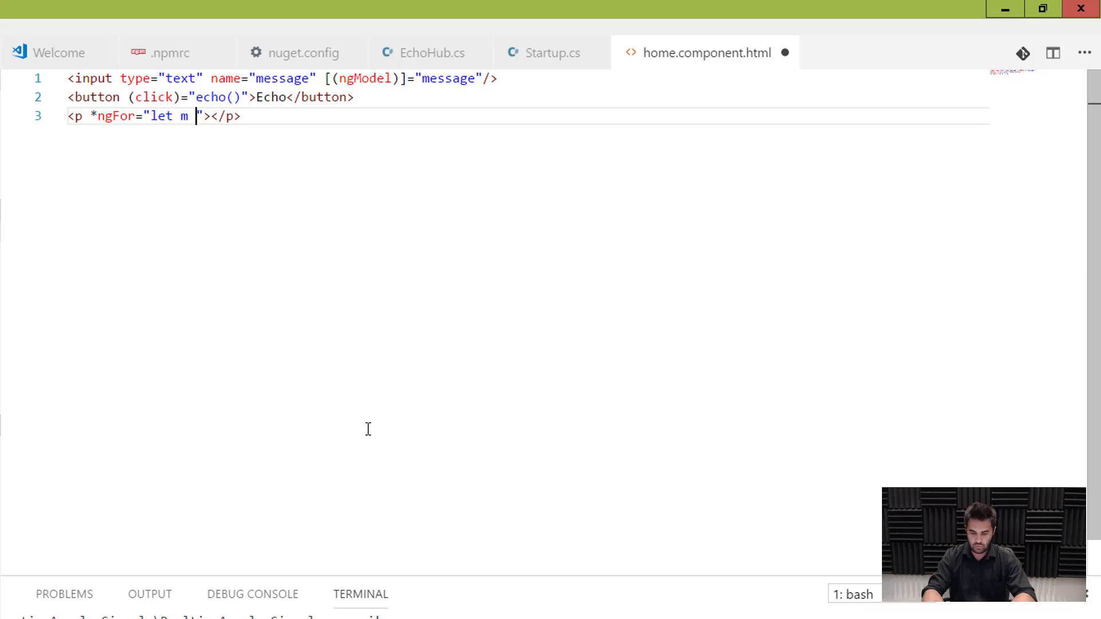
pyautogui.write('of message')
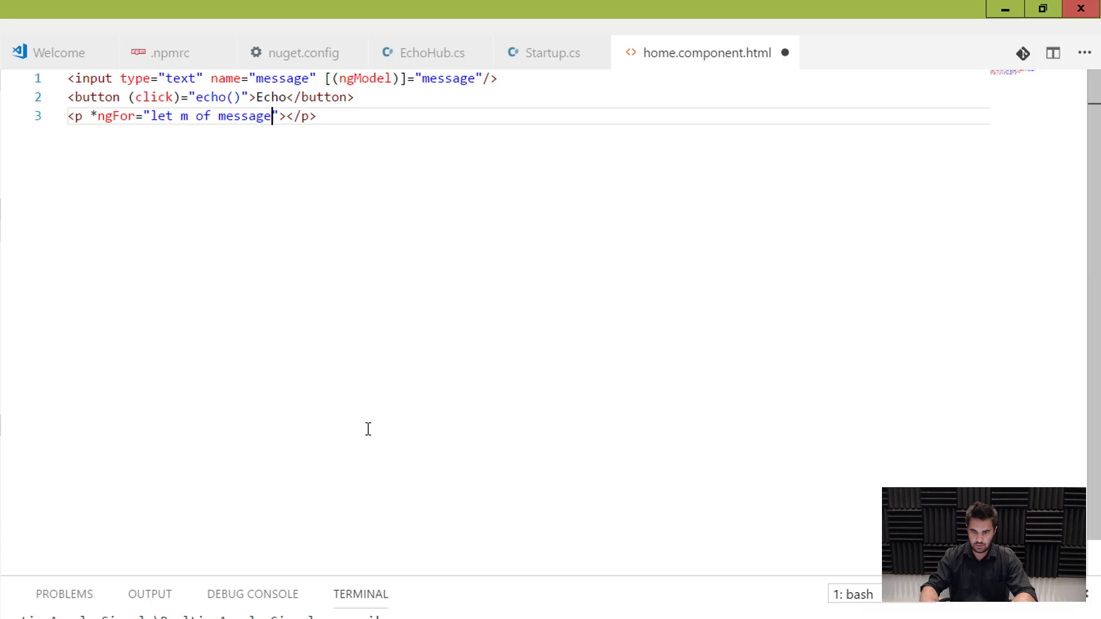
pyautogui.write('s"')
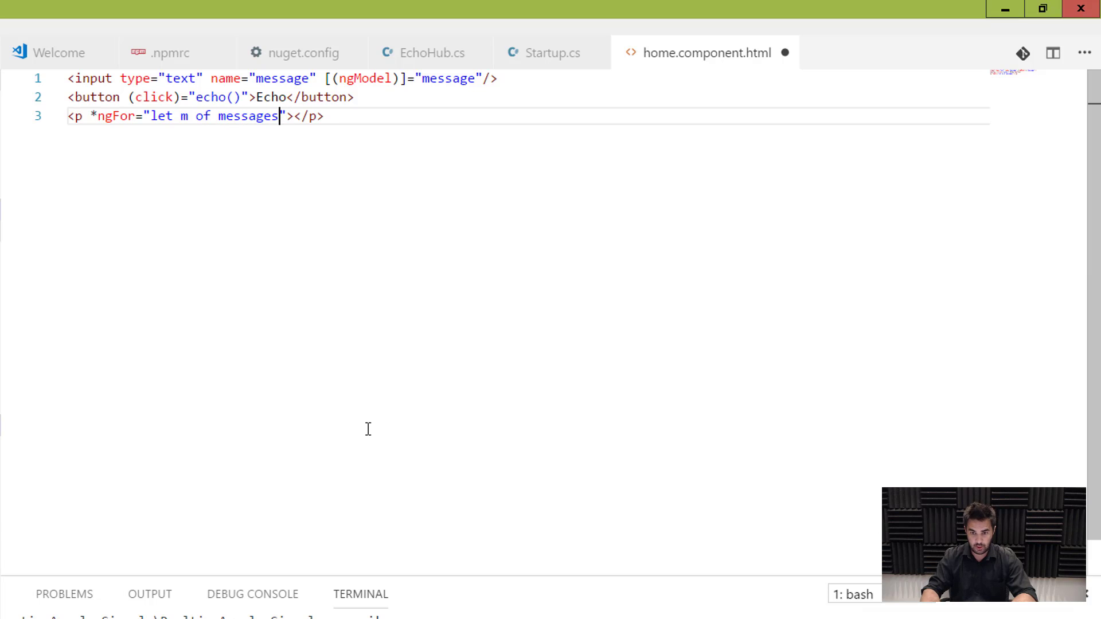
pyautogui.press('Right')
pyautogui.write('{{}}')
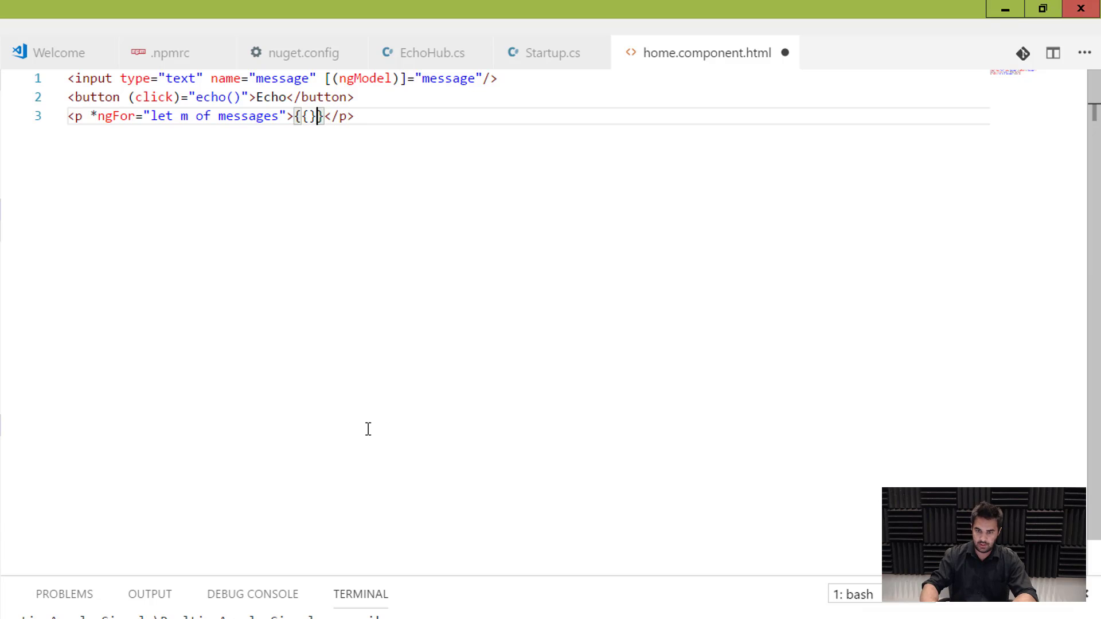
pyautogui.press('Left')
pyautogui.press('Left')
pyautogui.write('m')
pyautogui.press('Left')
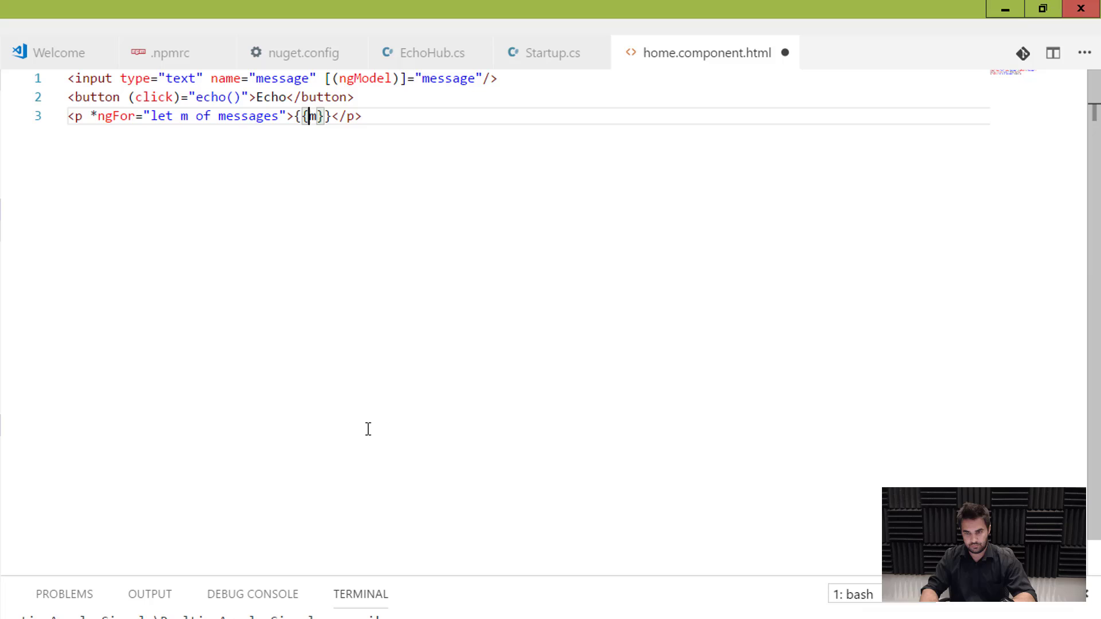
pyautogui.hotkey('ctrl', 's')
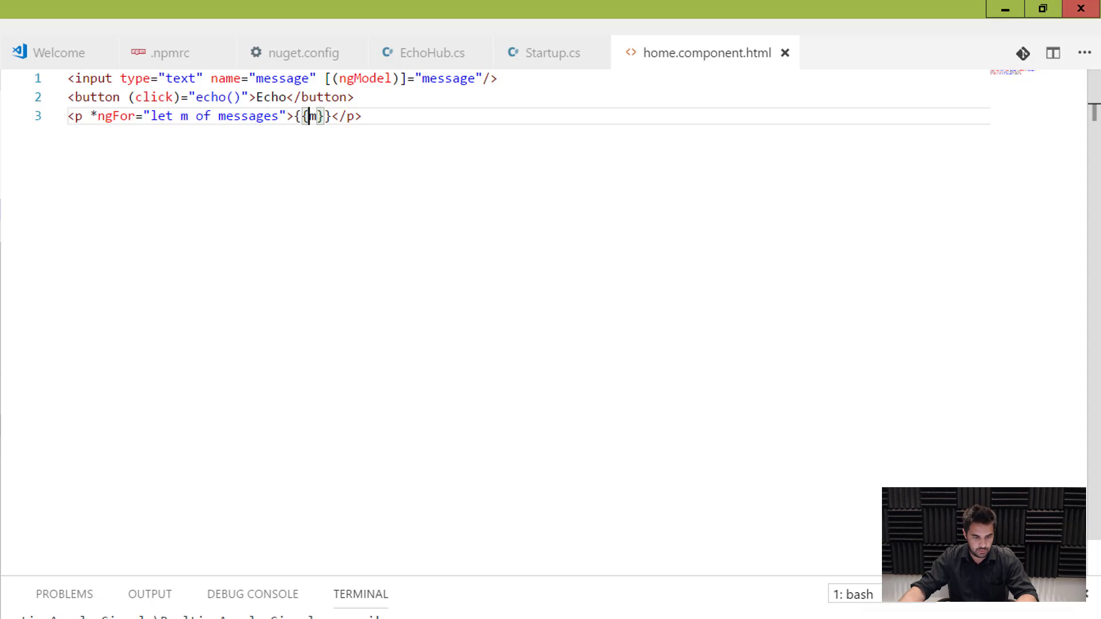
pyautogui.hotkey('ctrl', 'Tab')
# - Declare message:string='', messages:string[]=[] and an empty echo() method in HomeComponent
pyautogui.click(293, 191)
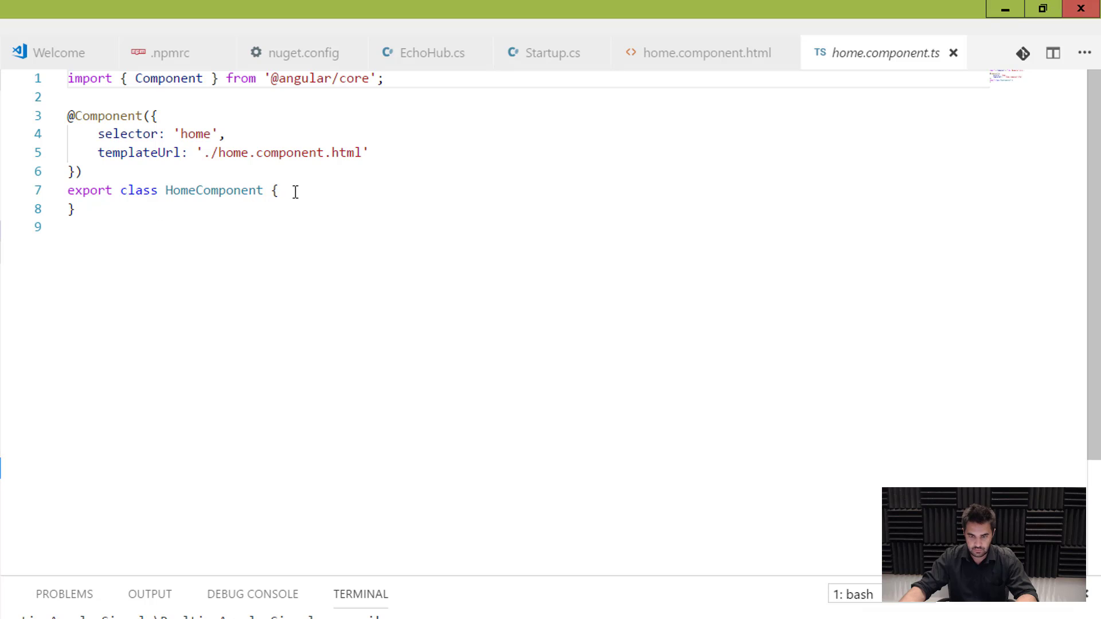
pyautogui.press('Return')
pyautogui.press('Return')
pyautogui.write('pub')
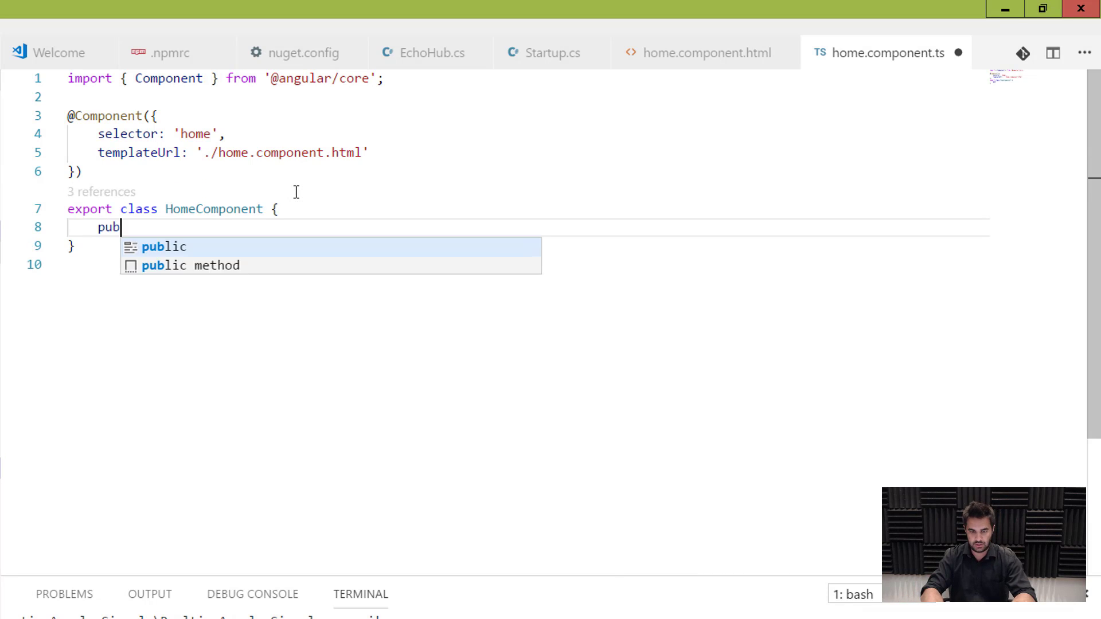
pyautogui.write('lic message')
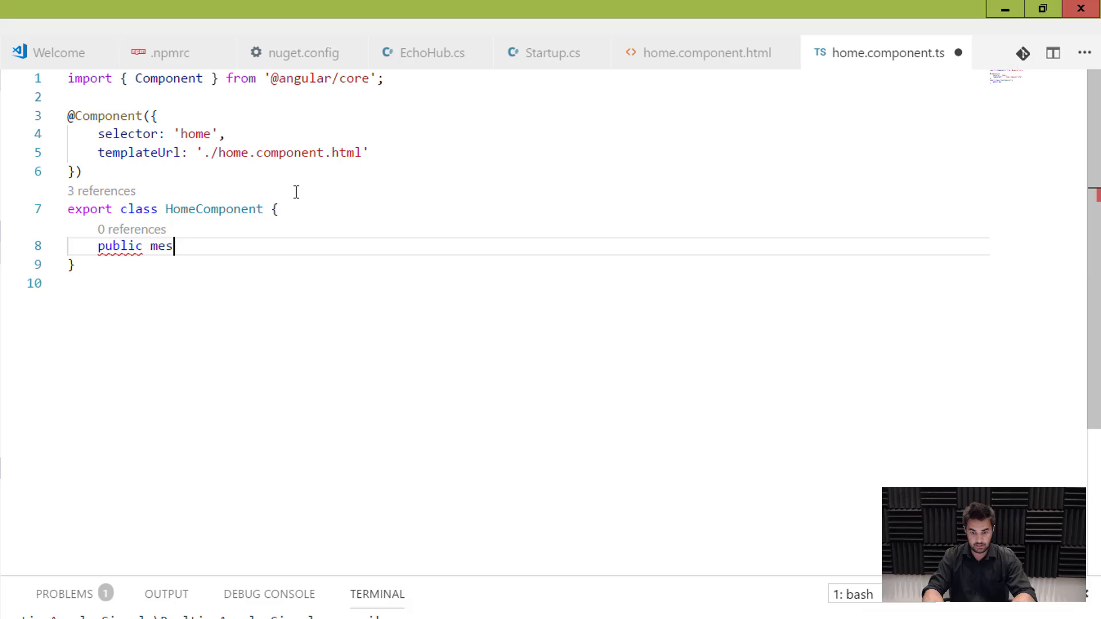
pyautogui.write(':string')
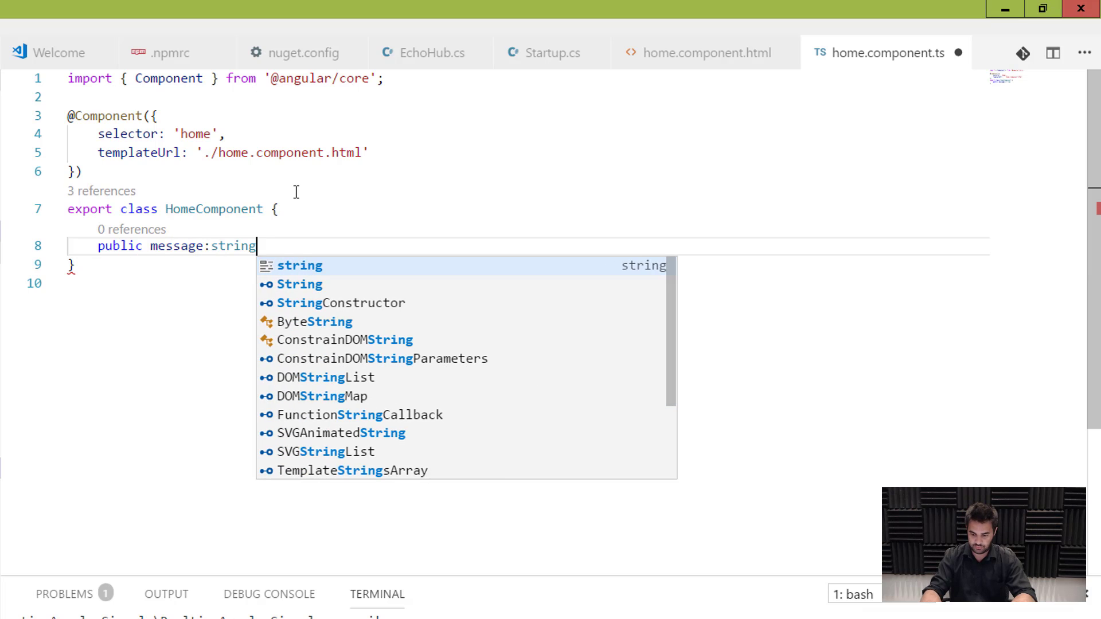
pyautogui.write("='';")
pyautogui.press('Return')
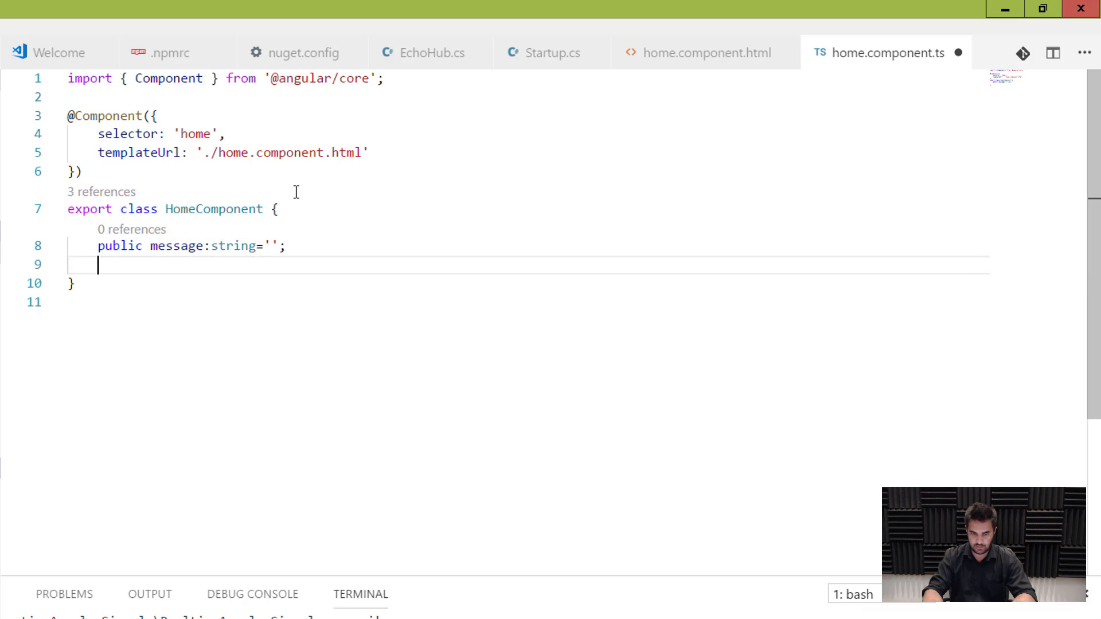
pyautogui.write('public mes')
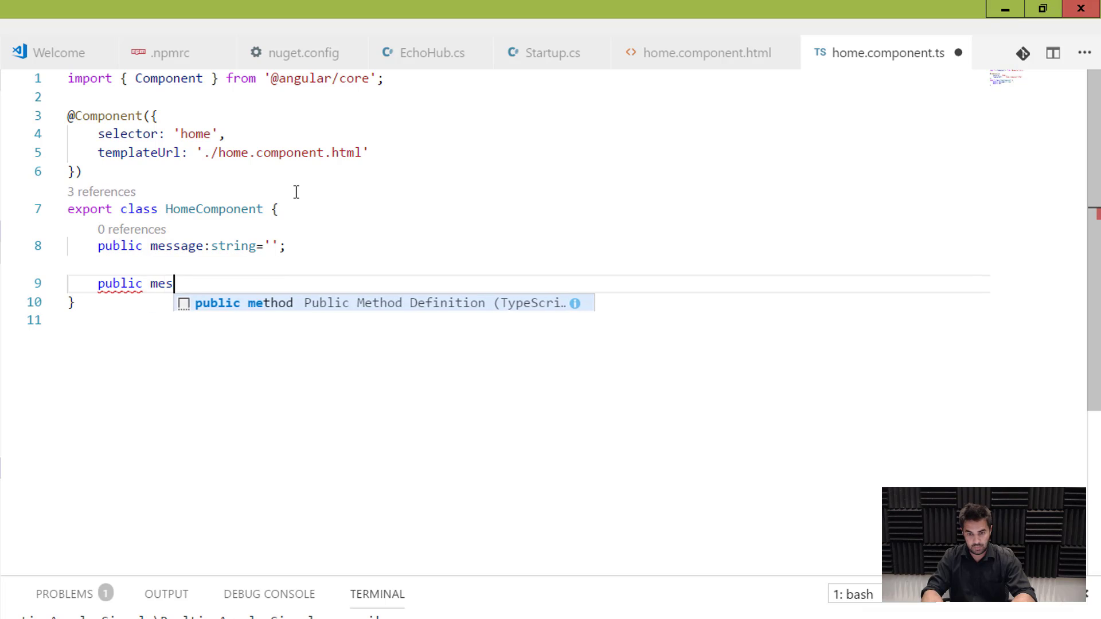
pyautogui.write('sages:')
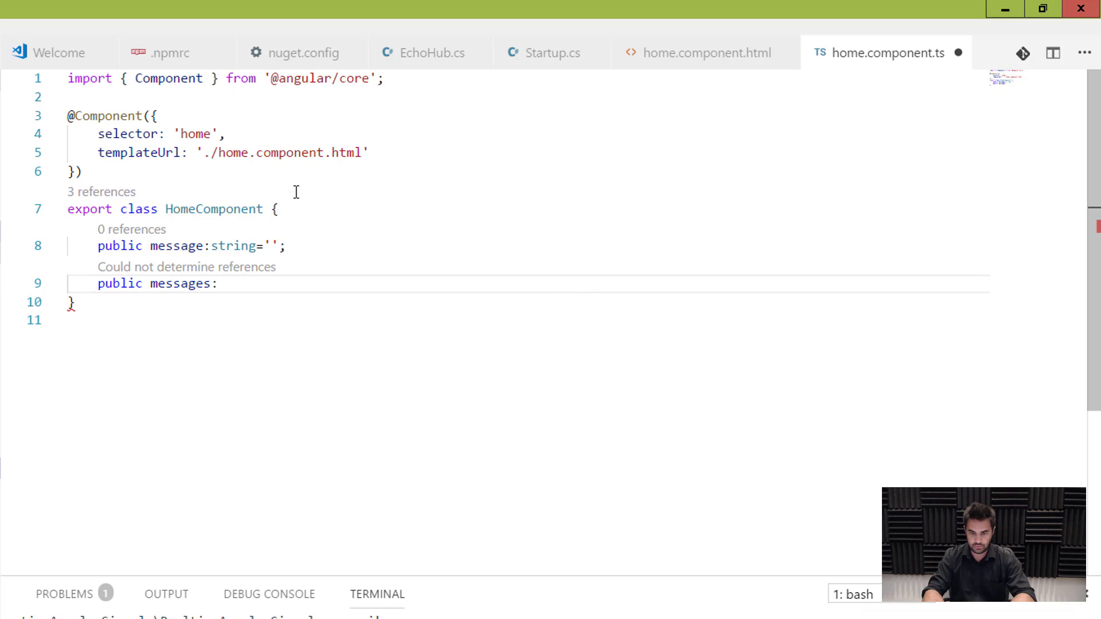
pyautogui.write('string[]')
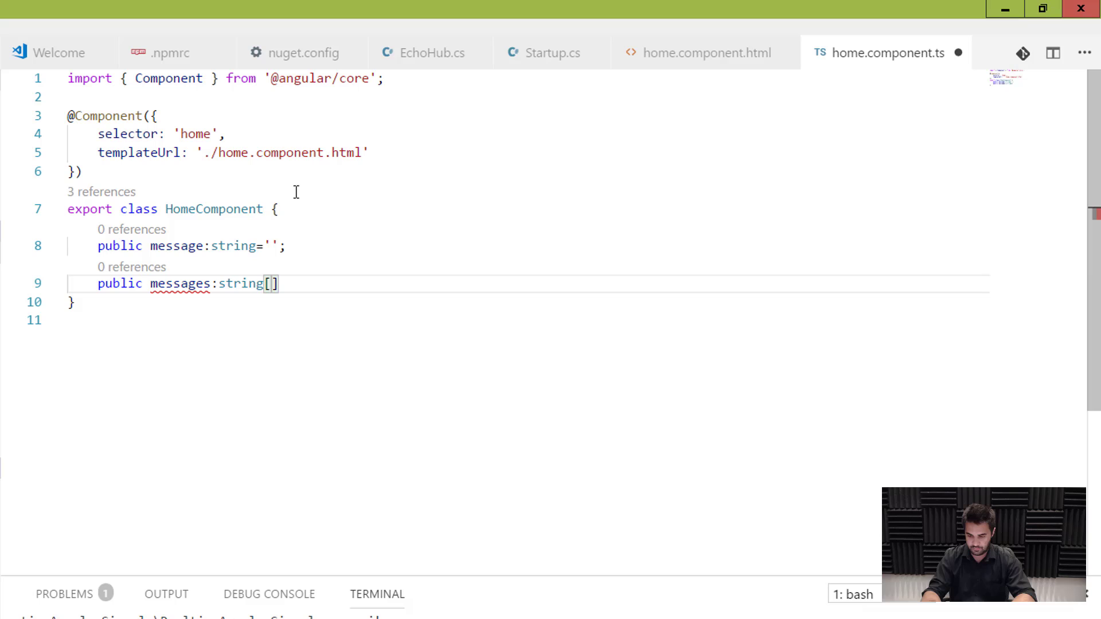
pyautogui.write('=[]')
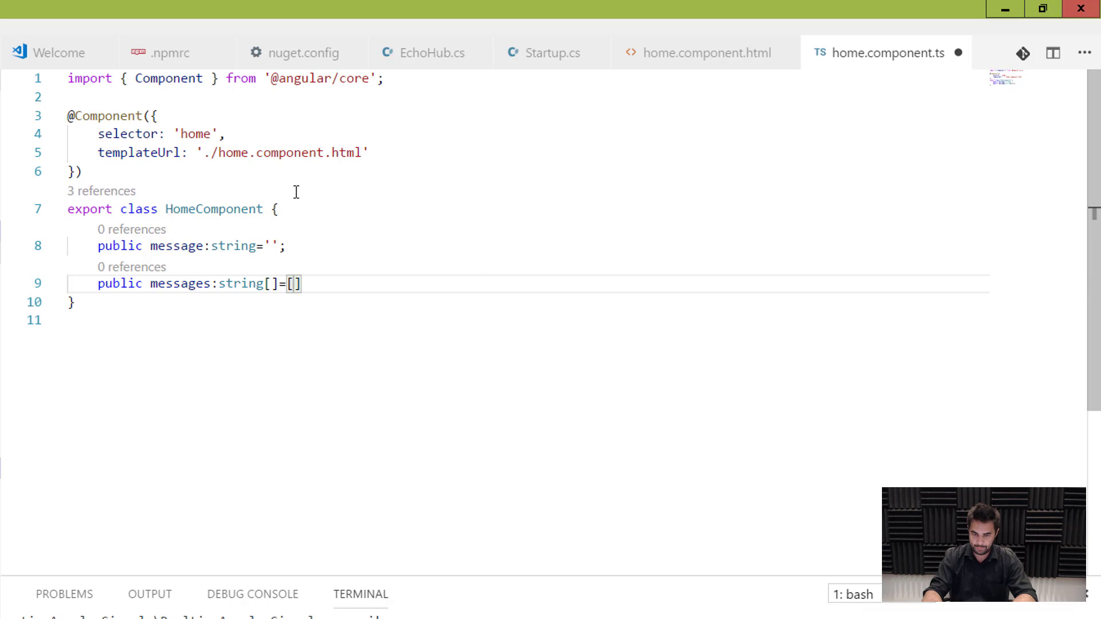
pyautogui.write(';')
pyautogui.press('Return')
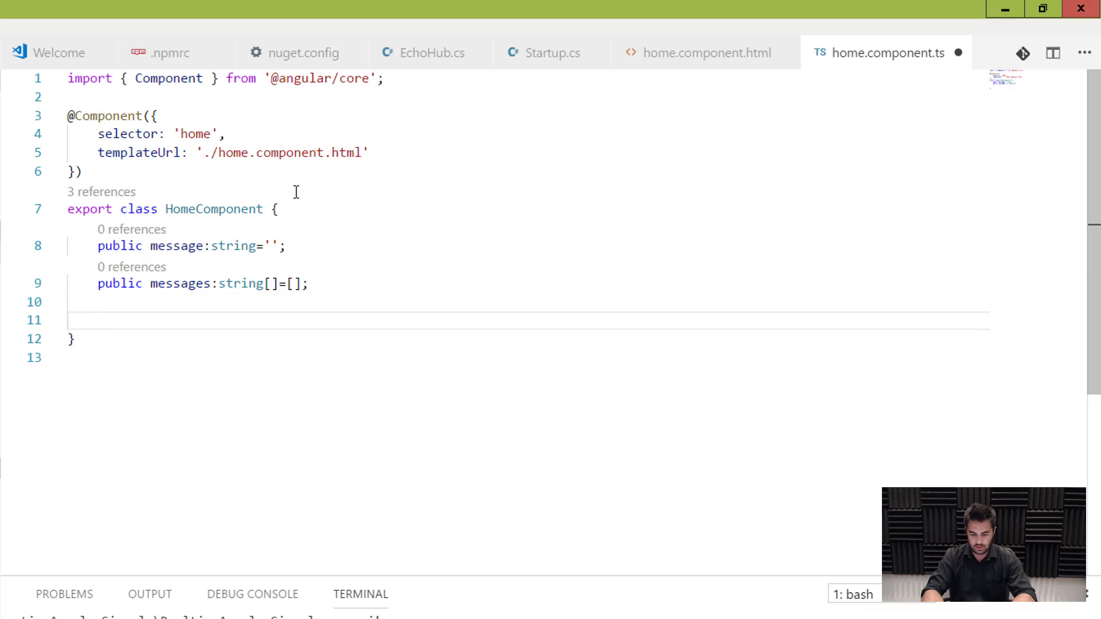
pyautogui.write('echo(){')
pyautogui.press('Return')
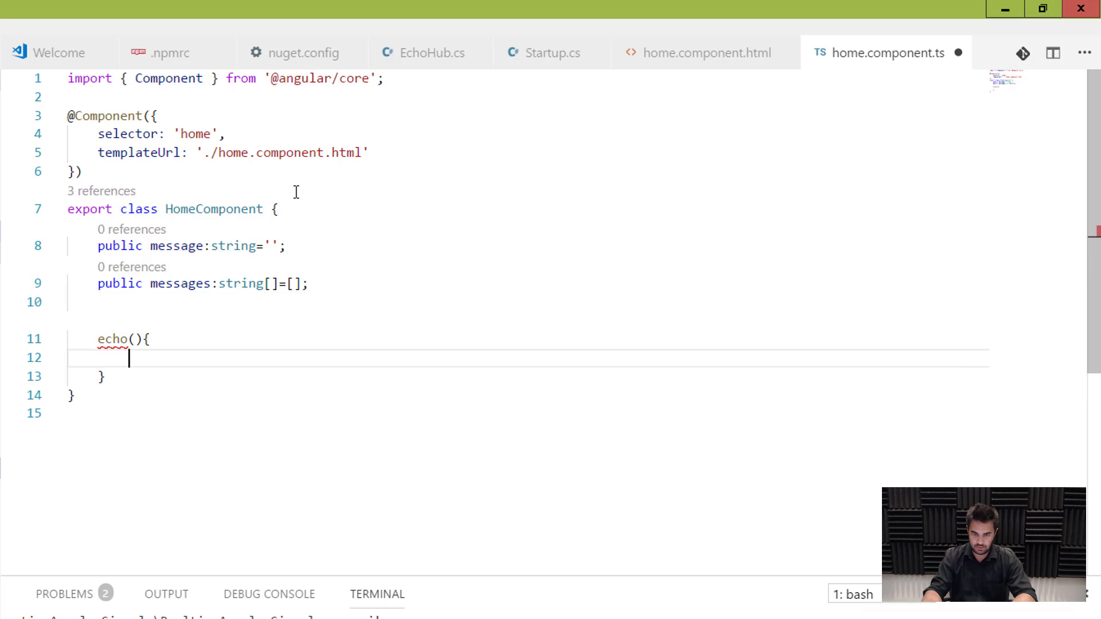
pyautogui.press('Up')
pyautogui.press('Up')
pyautogui.press('Up')
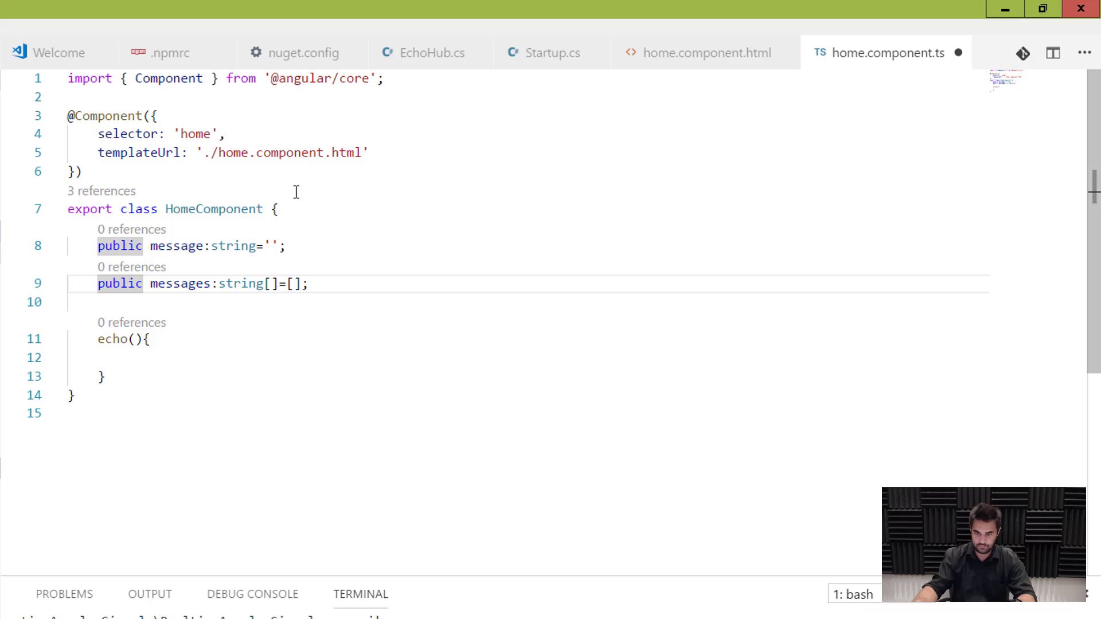
pyautogui.click(204, 78)
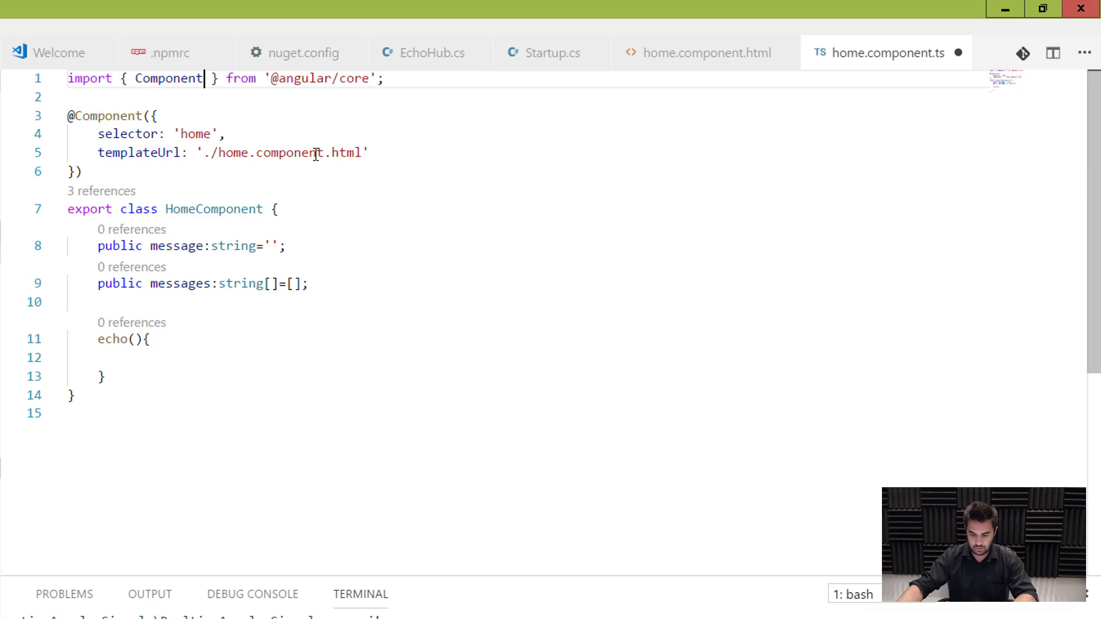
pyautogui.write(', O')
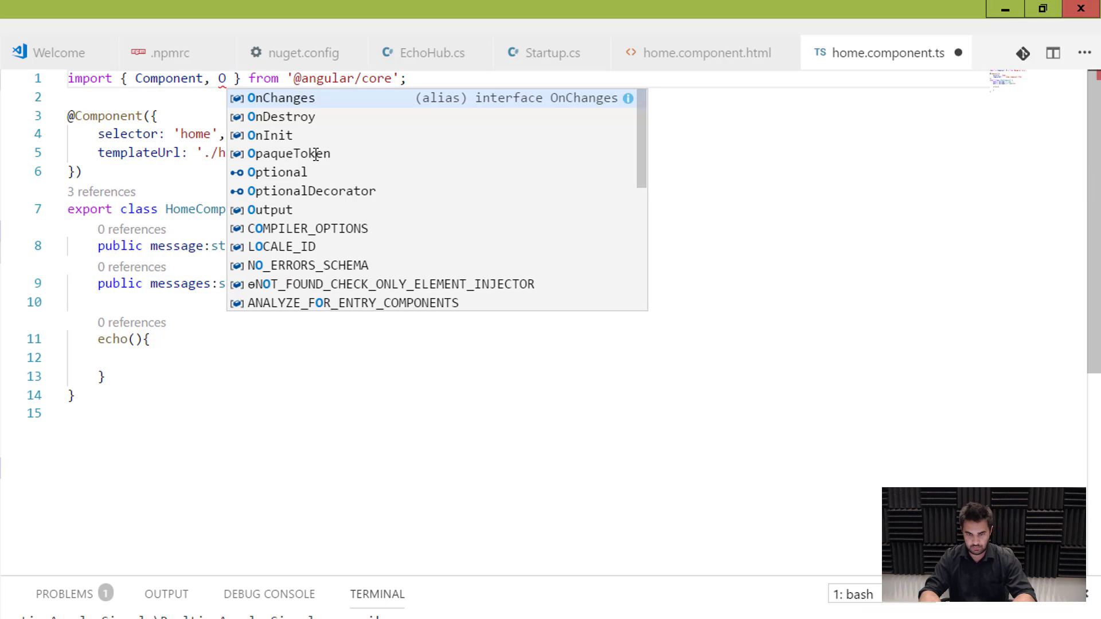
pyautogui.press('Down')
pyautogui.press('Down')
pyautogui.press('Return')
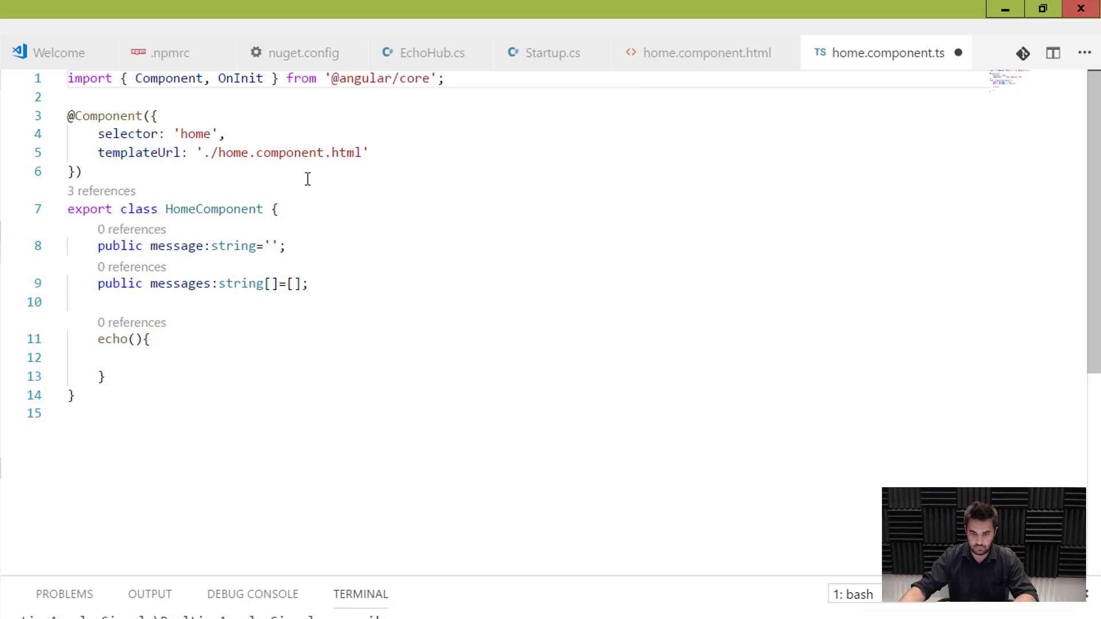
pyautogui.click(262, 210)
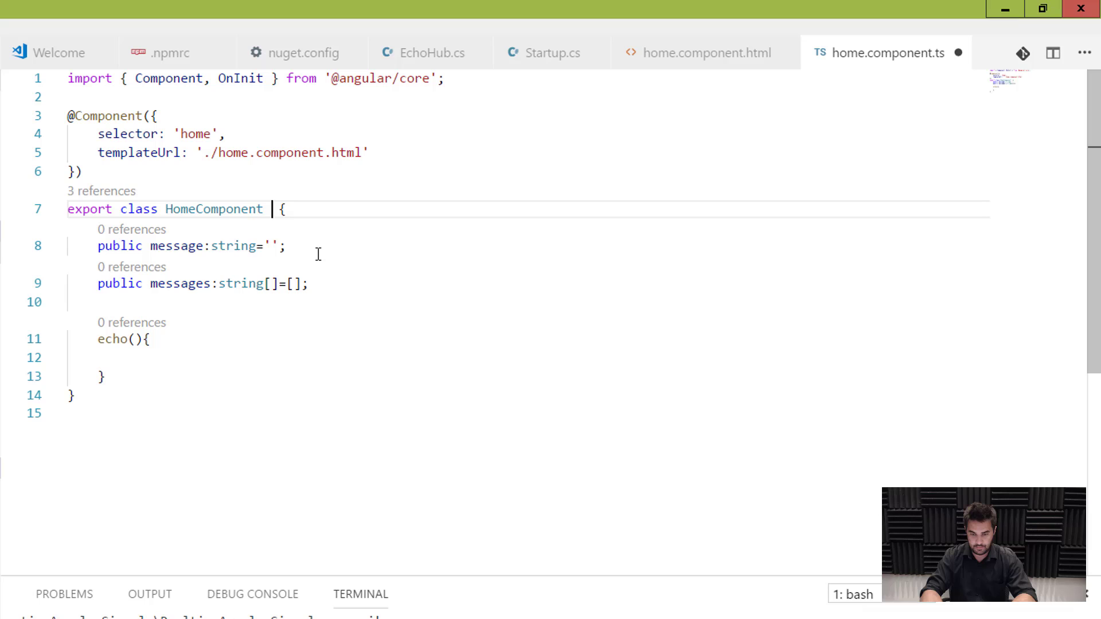
pyautogui.write('impl')
pyautogui.press('BackSpace')
pyautogui.press('BackSpace')
pyautogui.press('BackSpace')
pyautogui.write('em')
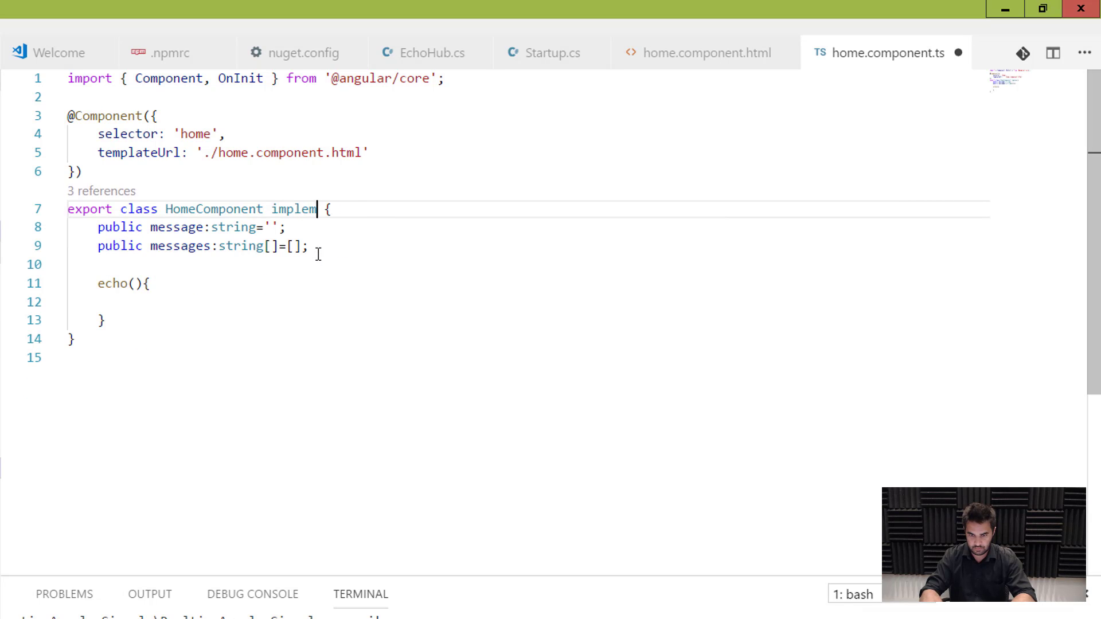
pyautogui.write('ents On')
pyautogui.press('Return')
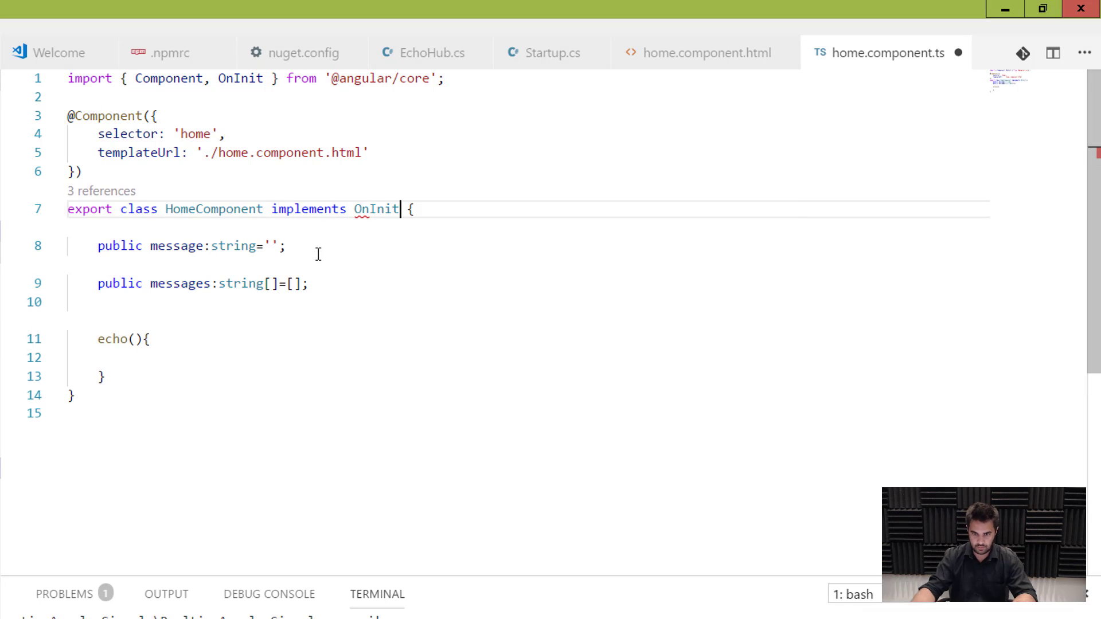
# - Add an empty ngOnInit() method above echo() and reformat the document
pyautogui.click(142, 307)
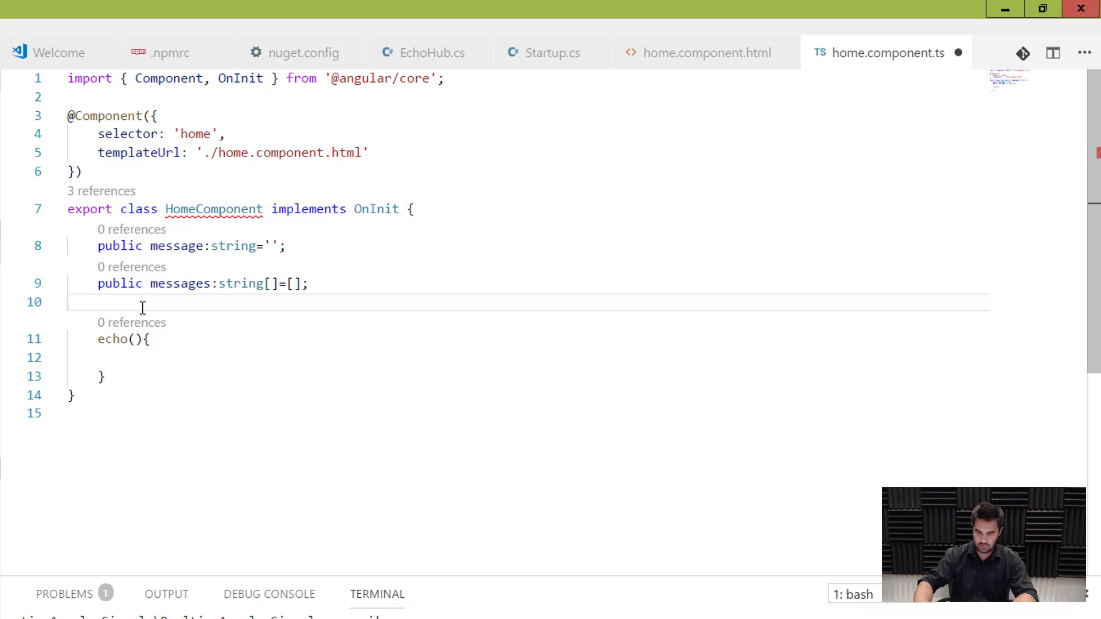
pyautogui.press('Return')
pyautogui.press('Return')
pyautogui.write('ng')
pyautogui.press('Return')
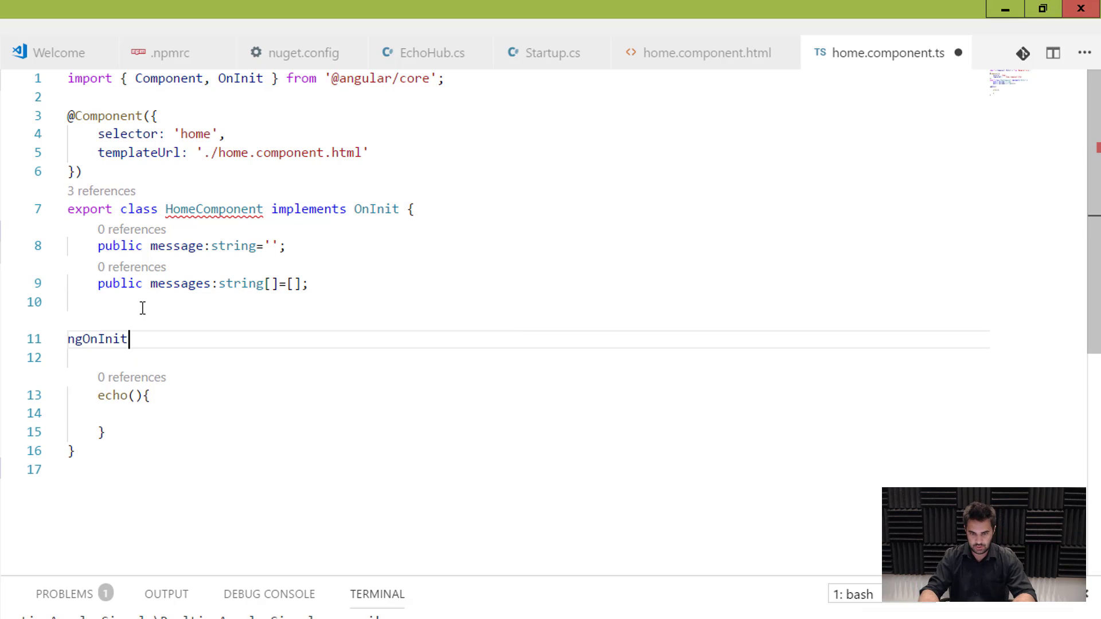
pyautogui.write('(){')
pyautogui.press('Return')
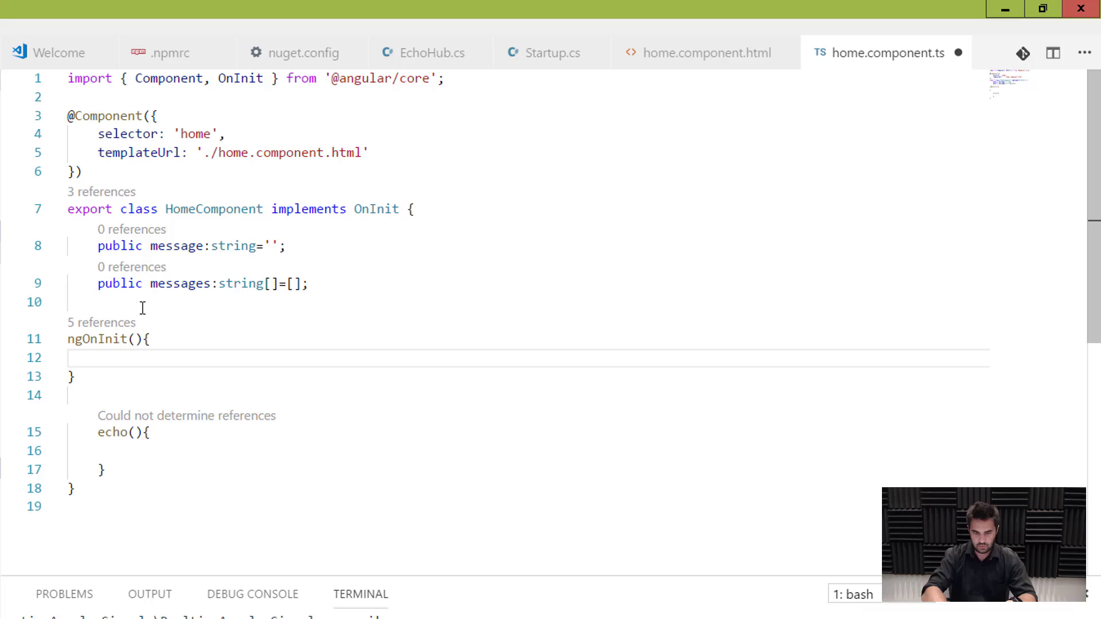
pyautogui.hotkey('shift', 'alt', 'f')
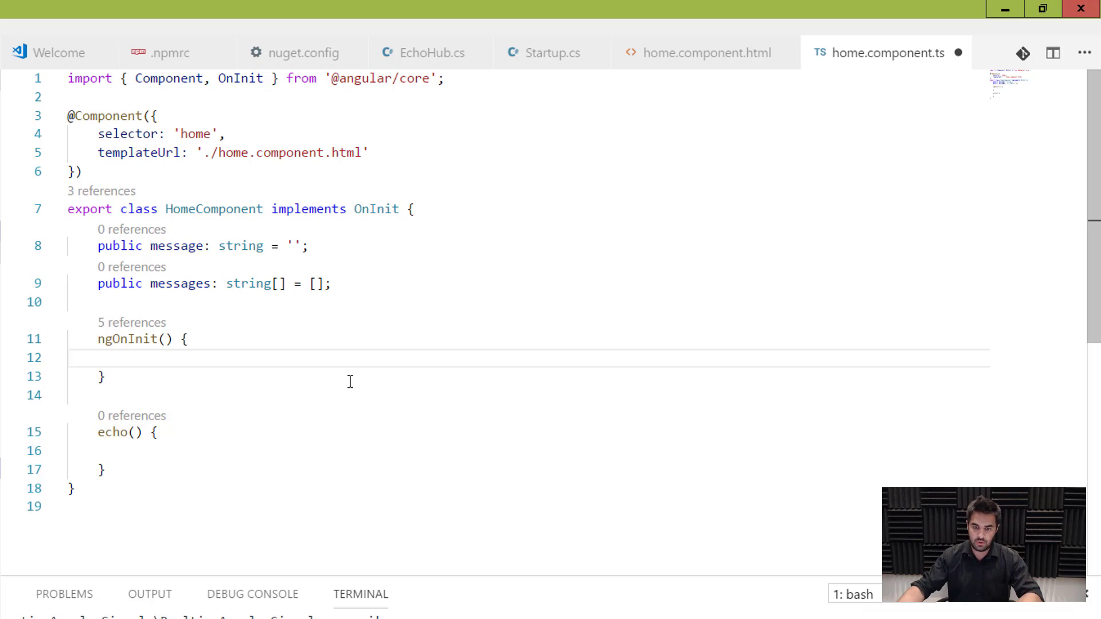
pyautogui.click(451, 79)
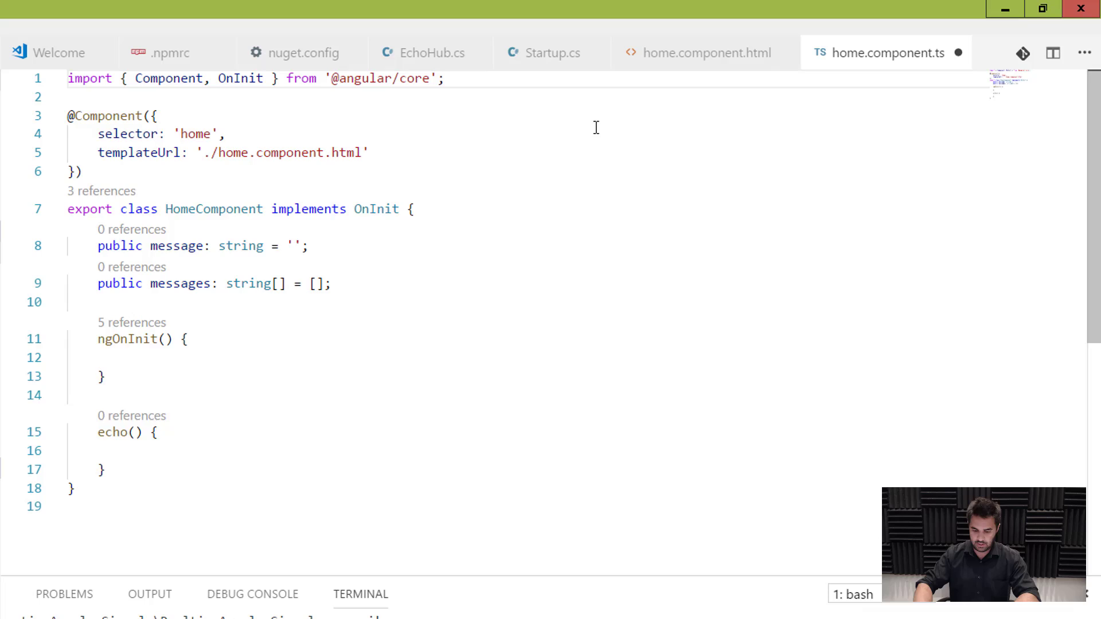
pyautogui.press('Return')
pyautogui.write('porta')
pyautogui.press('BackSpace')
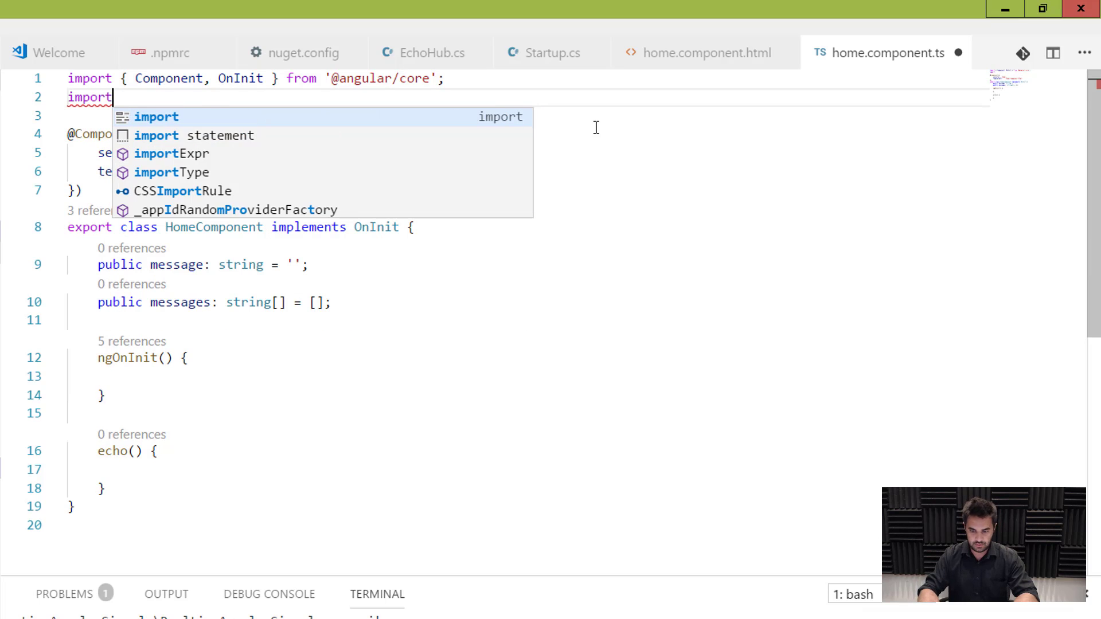
pyautogui.write('{} fr')
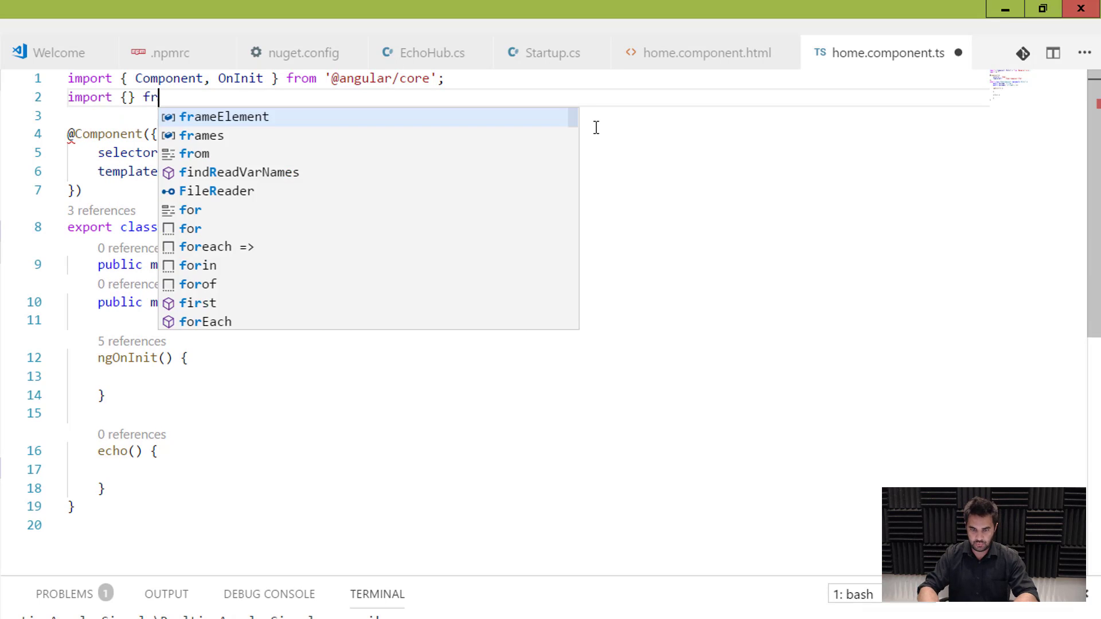
pyautogui.write("om '")
pyautogui.write('@as')
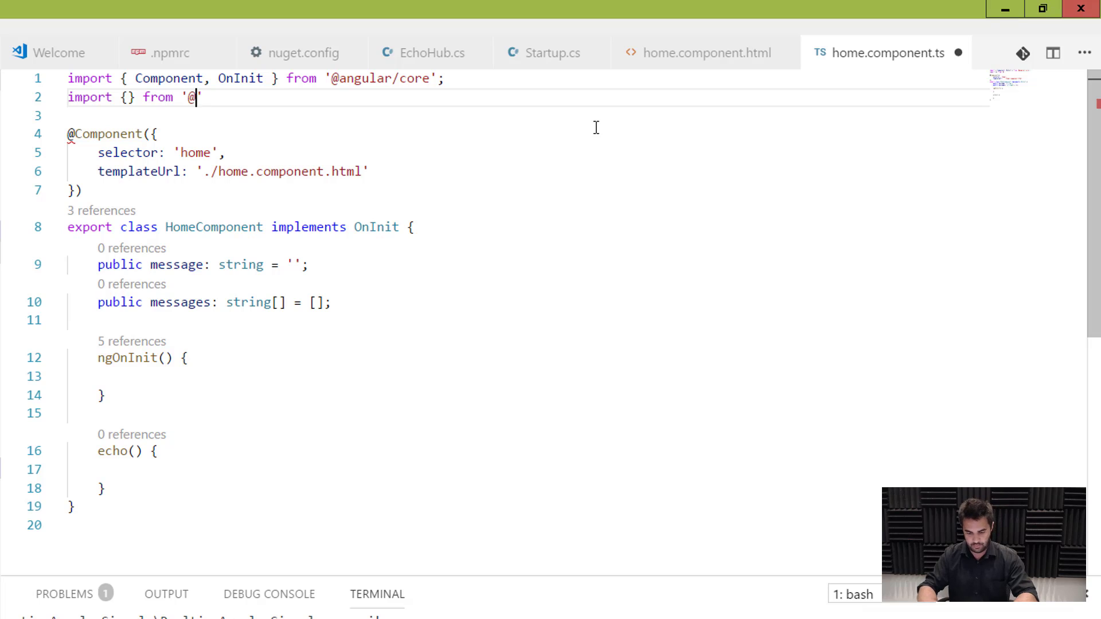
pyautogui.write('pnet/sig')
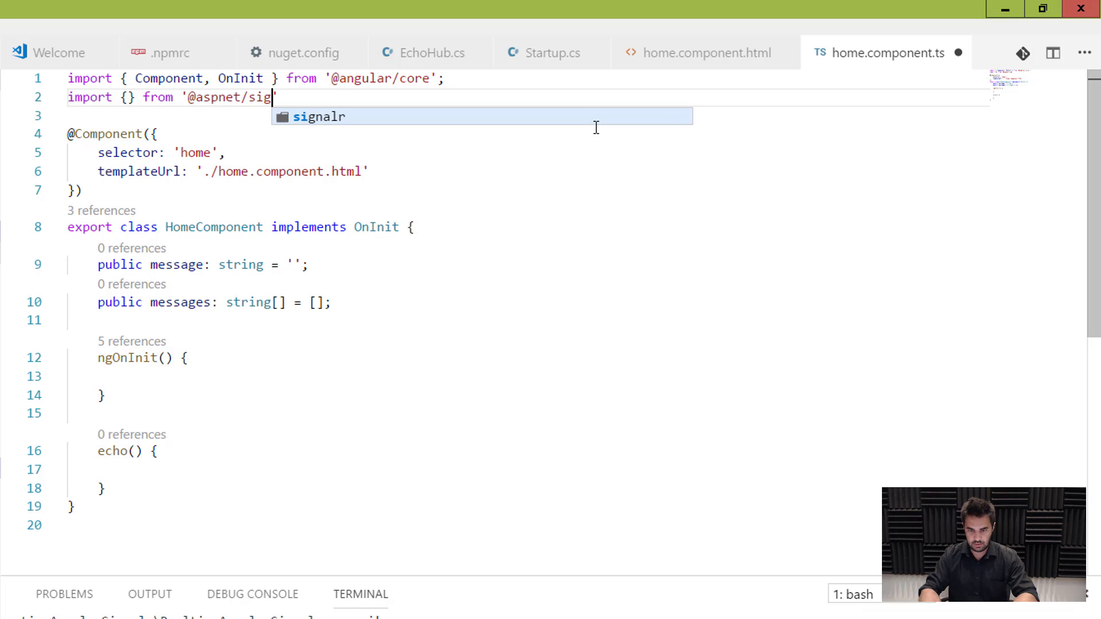
pyautogui.write("nalr';")
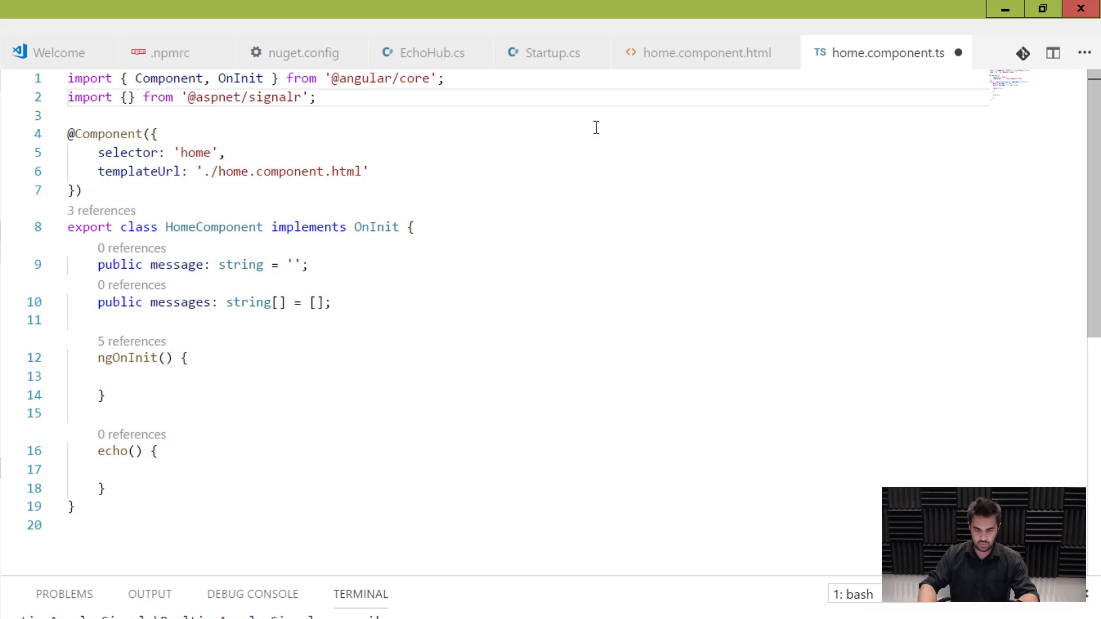
pyautogui.press('Right')
pyautogui.press('Right')
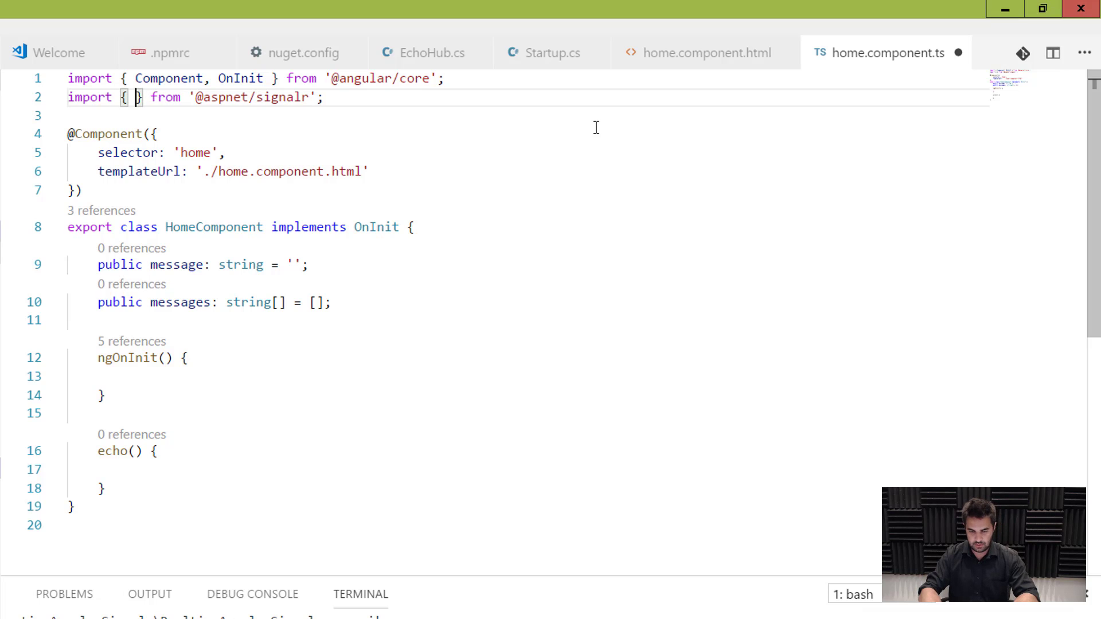
pyautogui.write('Hub')
pyautogui.press('Tab')
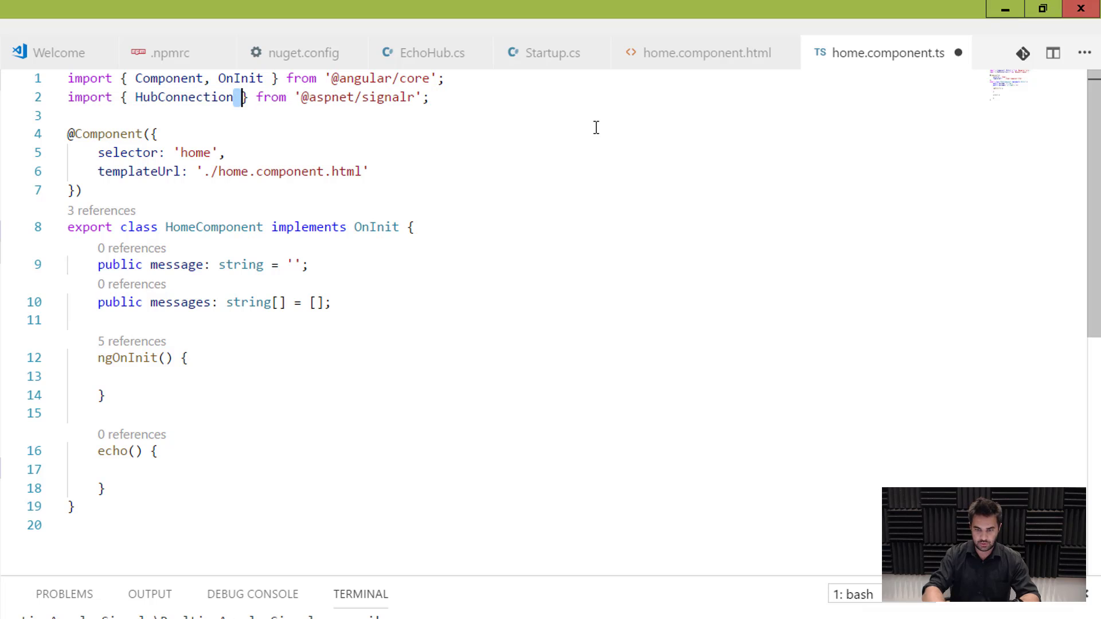
# - Select the HubConnection name and move to the blank line after the messages field
pyautogui.click(438, 134)
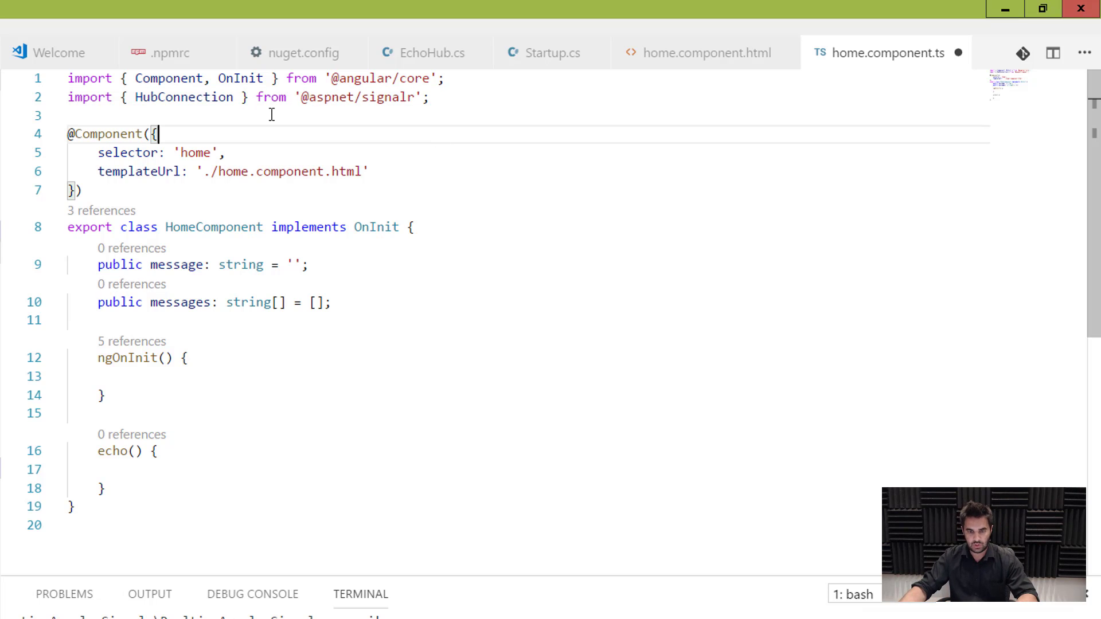
pyautogui.doubleClick(217, 100)
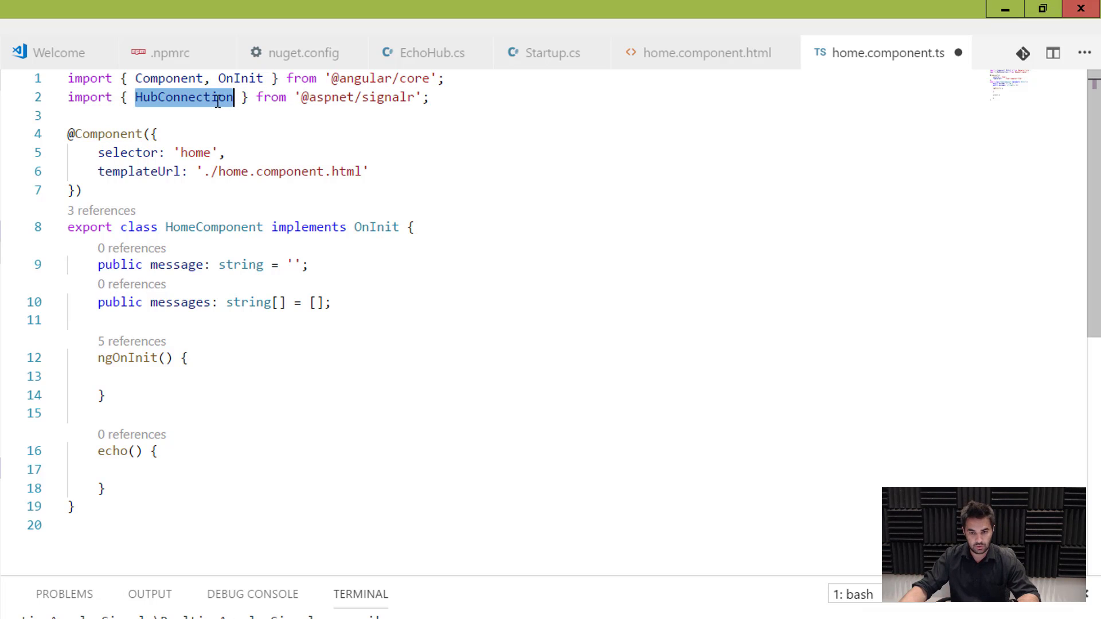
pyautogui.click(187, 319)
pyautogui.write('pu')
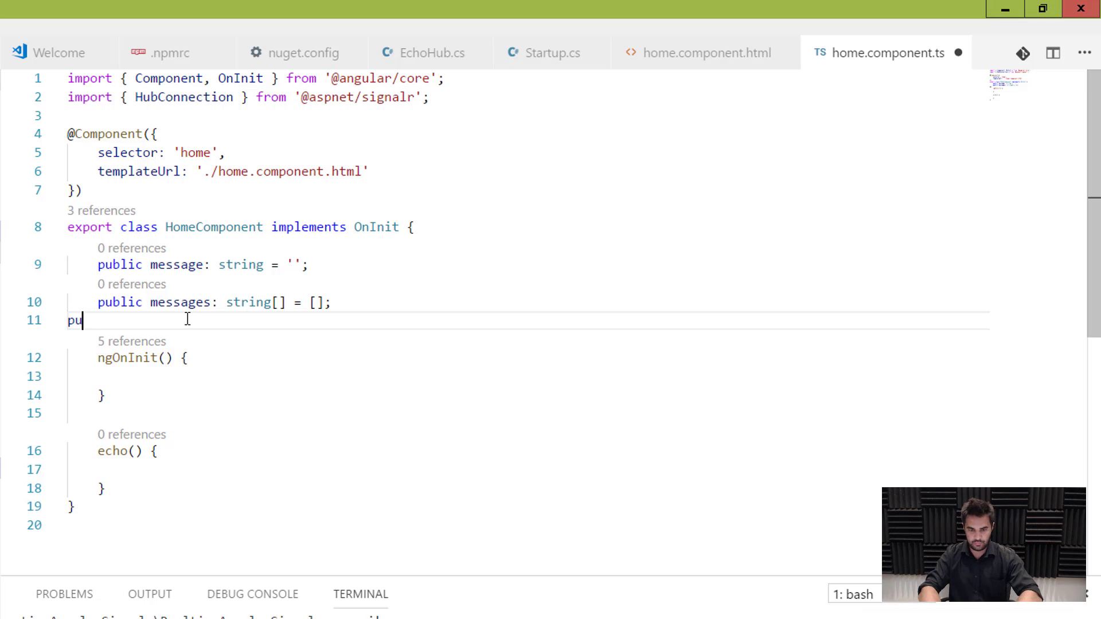
pyautogui.write('blic ')
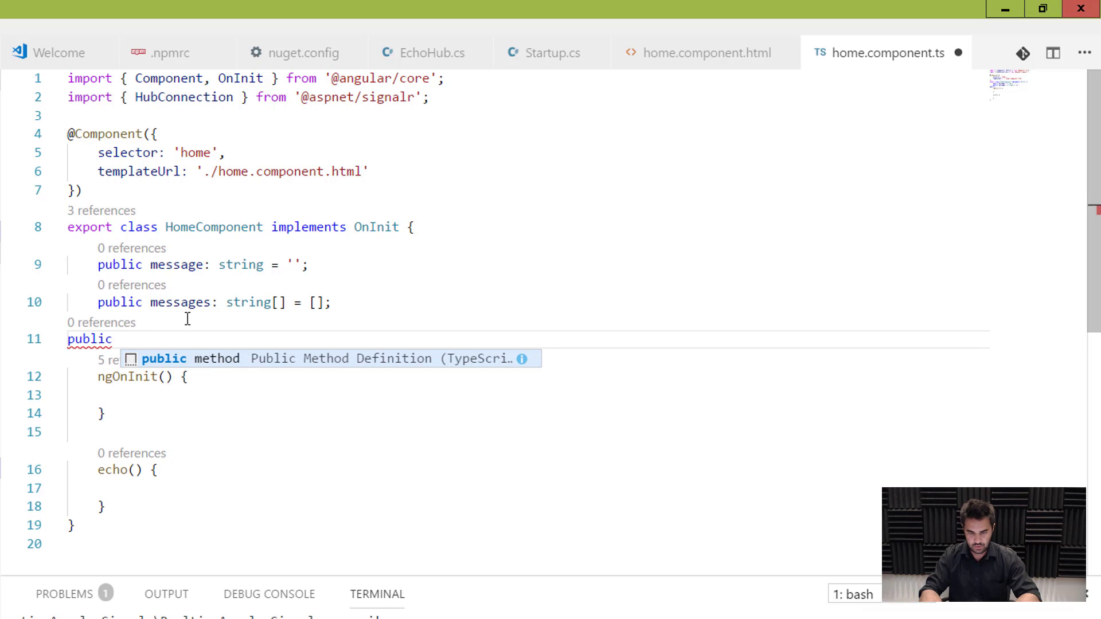
pyautogui.write('hubConnect')
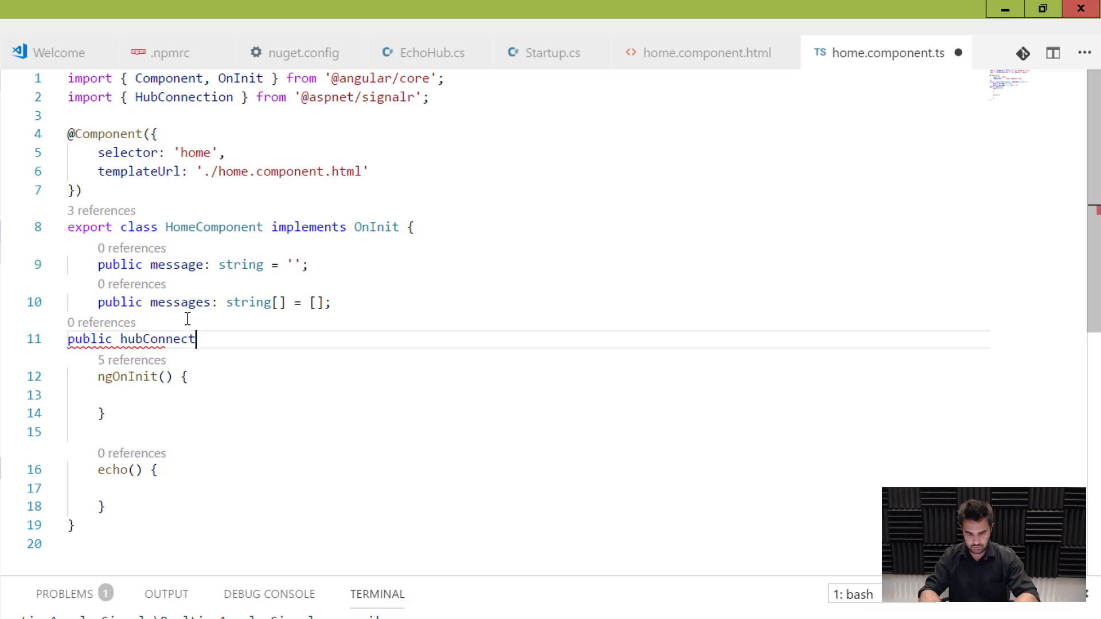
pyautogui.write('ion =')
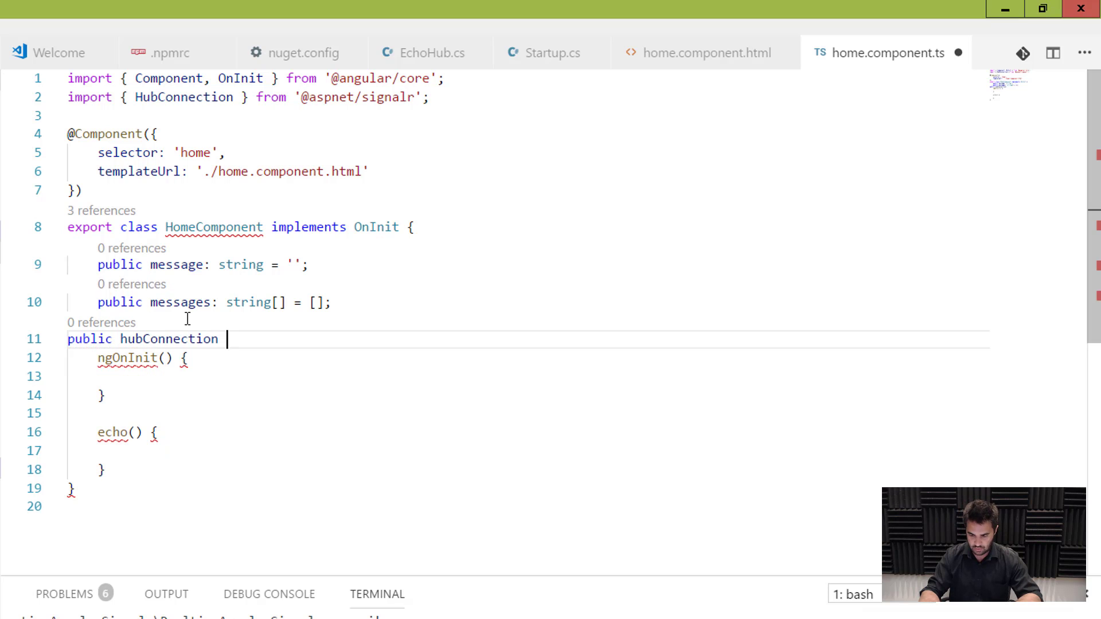
pyautogui.write(':HubConnection;')
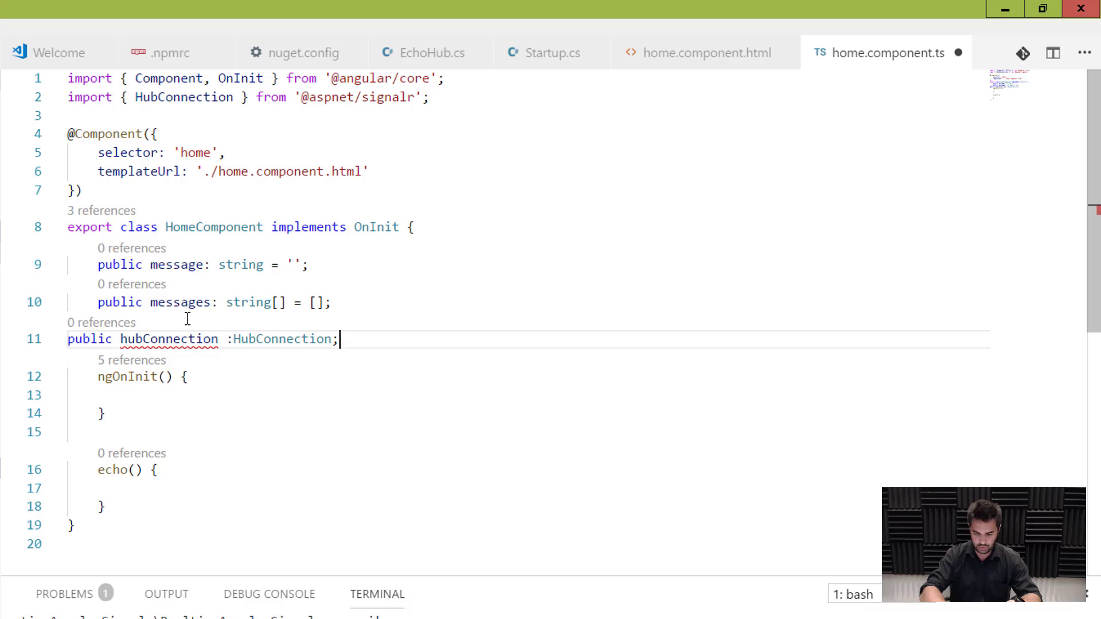
# - Declare a hubConnection field and create new HubConnection("/echo") inside ngOnInit
pyautogui.hotkey('shift', 'alt', 'f')
pyautogui.press('Down')
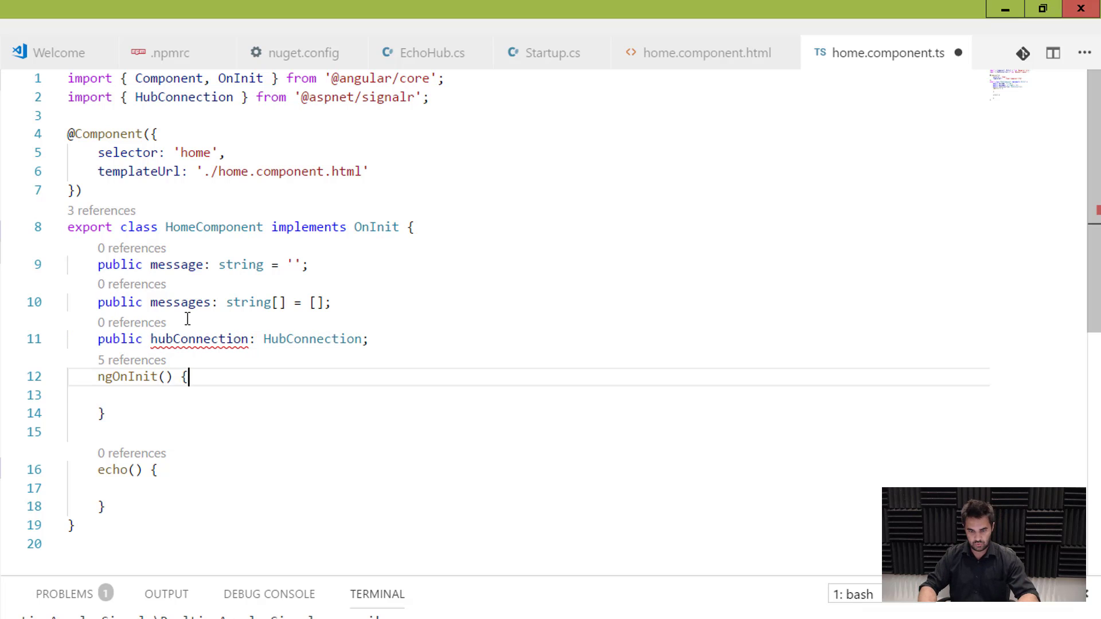
pyautogui.press('Down')
pyautogui.press('Left')
pyautogui.press('Return')
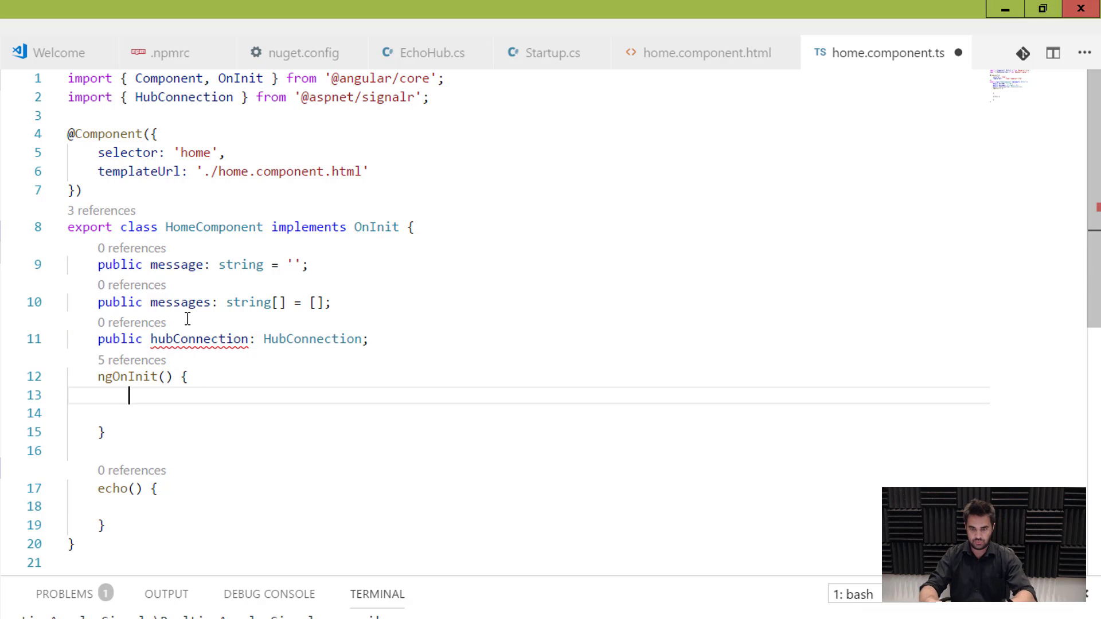
pyautogui.write('this.')
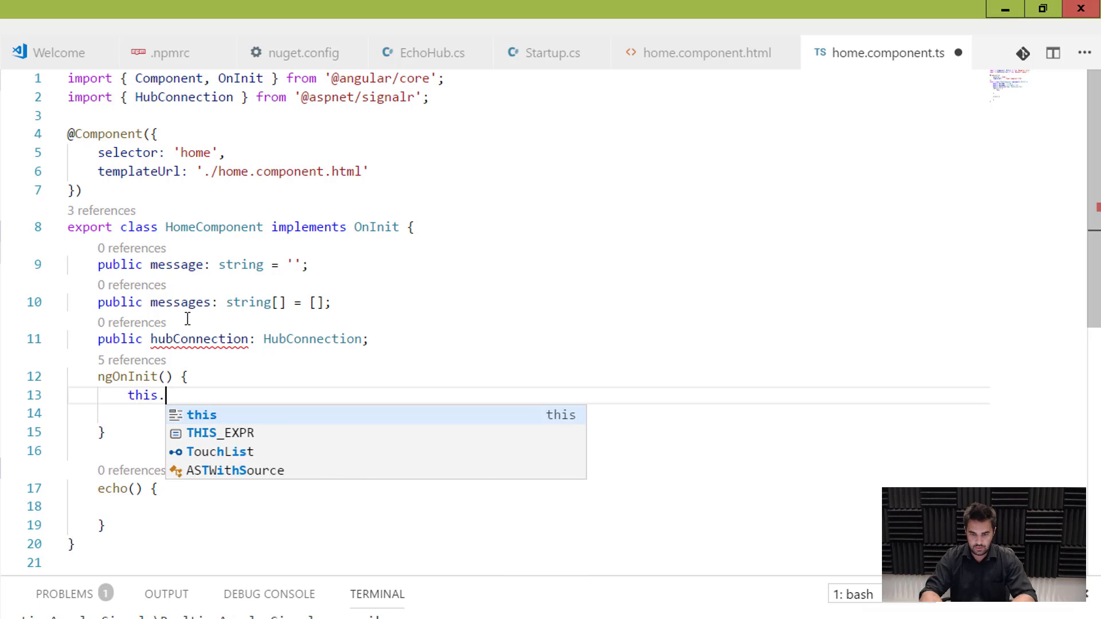
pyautogui.write('hub')
pyautogui.press('Tab')
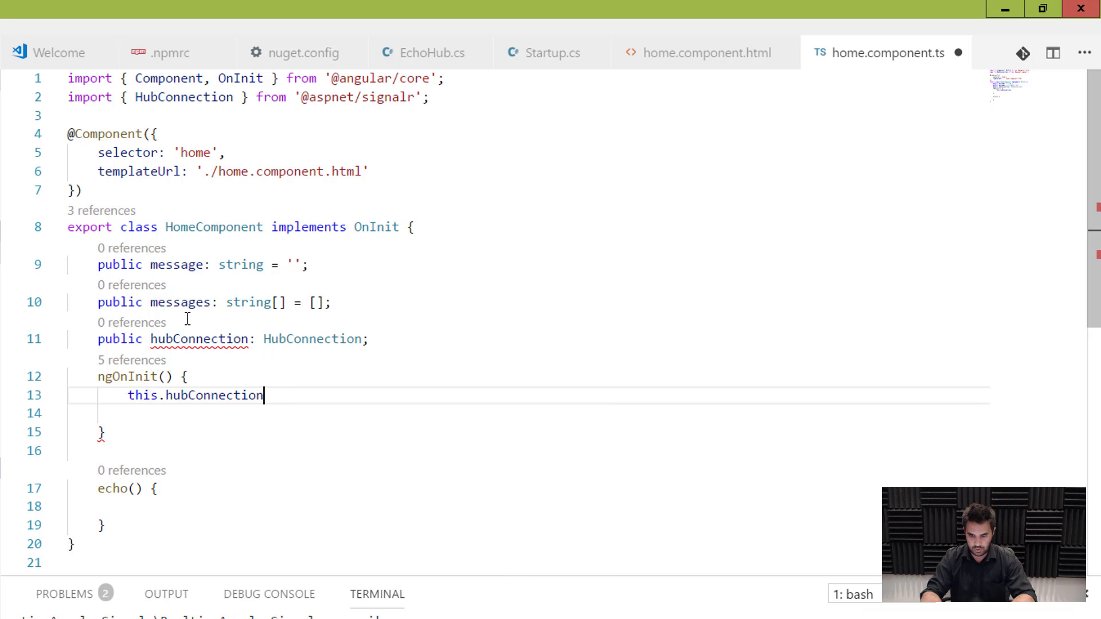
pyautogui.write('= new ')
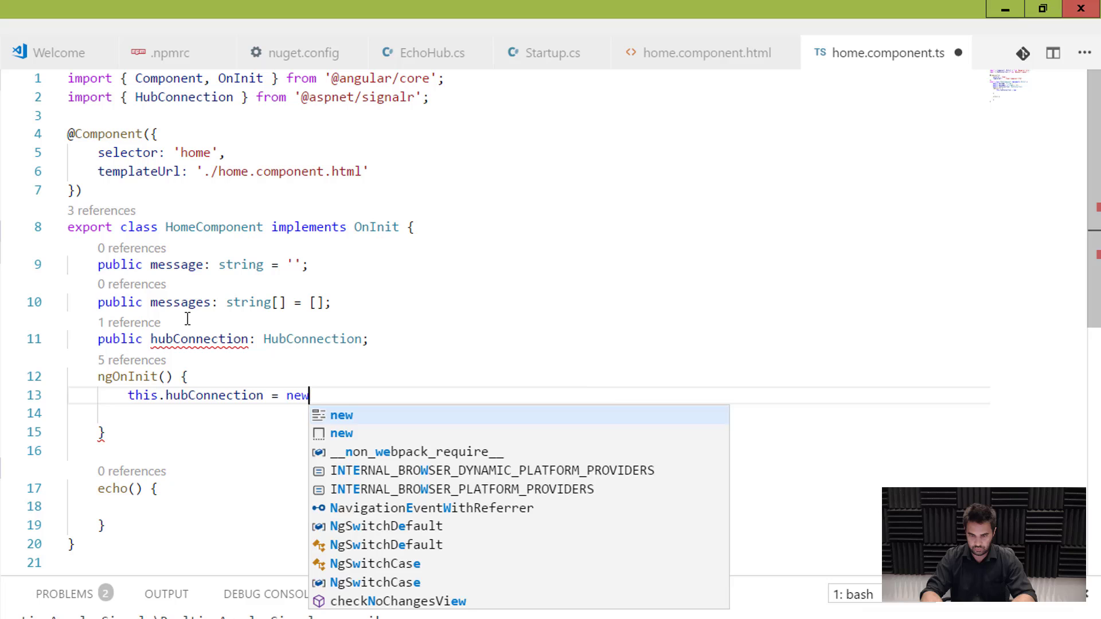
pyautogui.write('Hub')
pyautogui.press('Tab')
pyautogui.write('(')
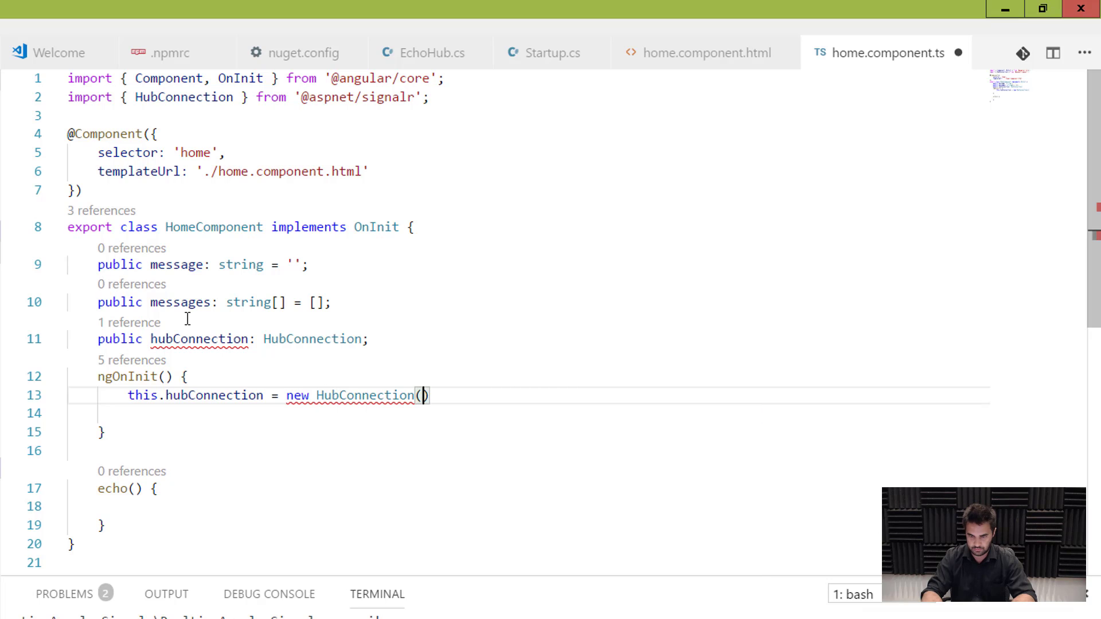
pyautogui.write('"')
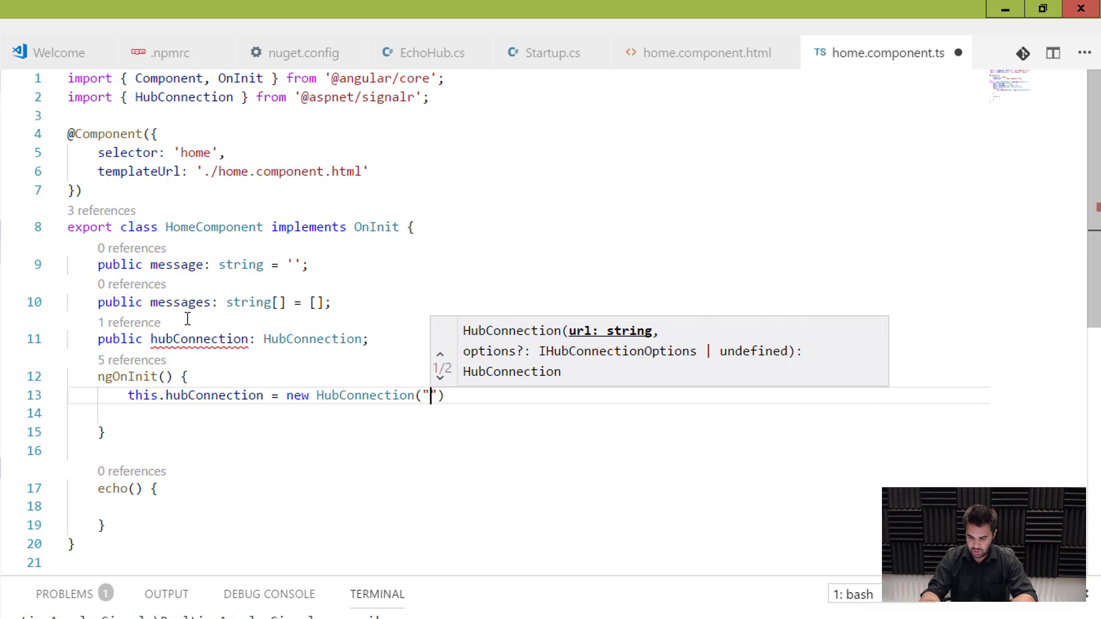
pyautogui.write('/echo")')
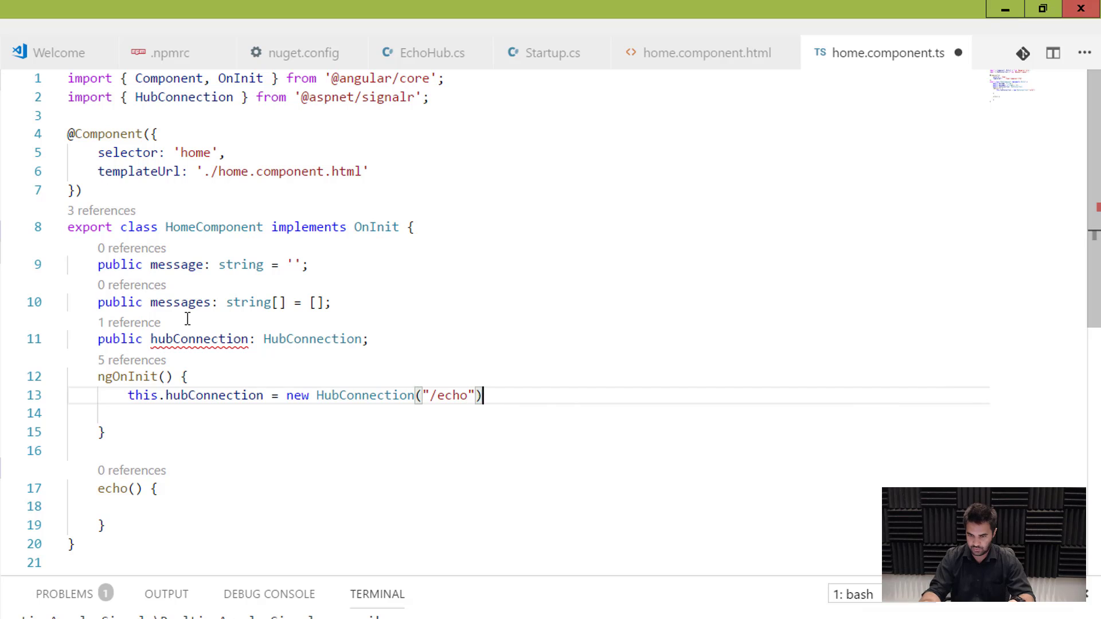
pyautogui.write(';')
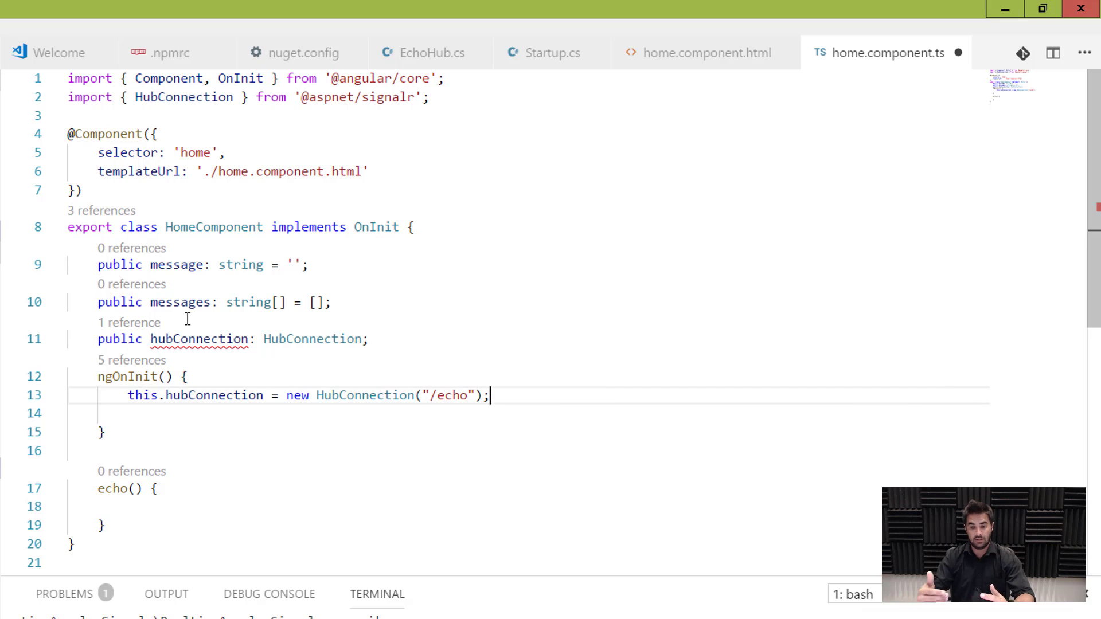
# - Check the hub's /echo route in Startup.cs and return to home.component.ts
pyautogui.click(553, 53)
pyautogui.moveTo(408, 421); pyautogui.dragTo(562, 415)
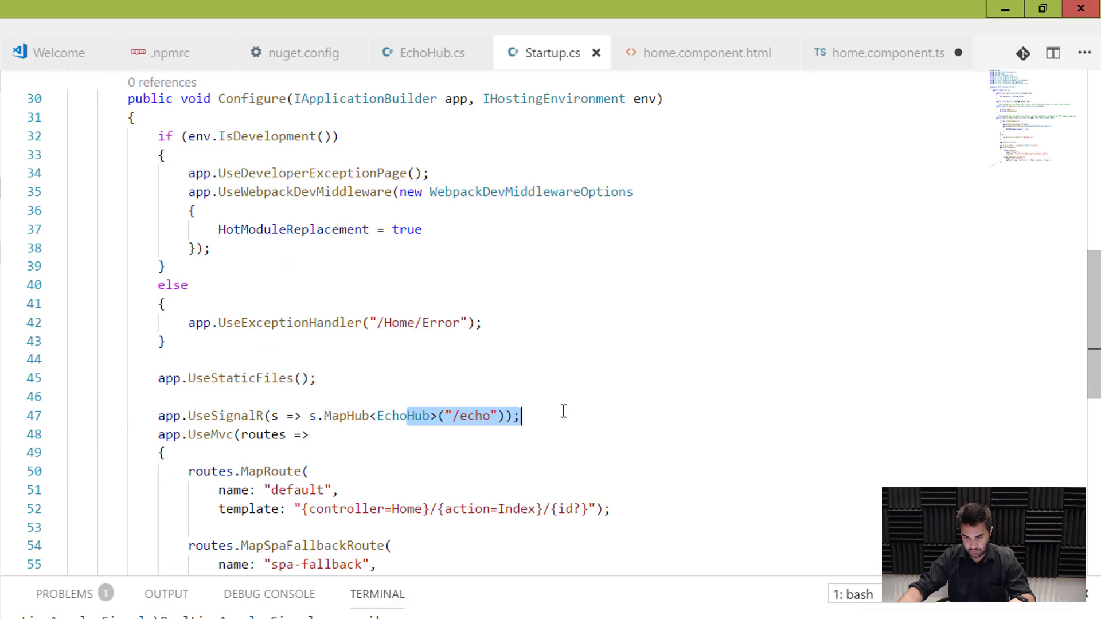
pyautogui.hotkey('ctrl', 'Tab')
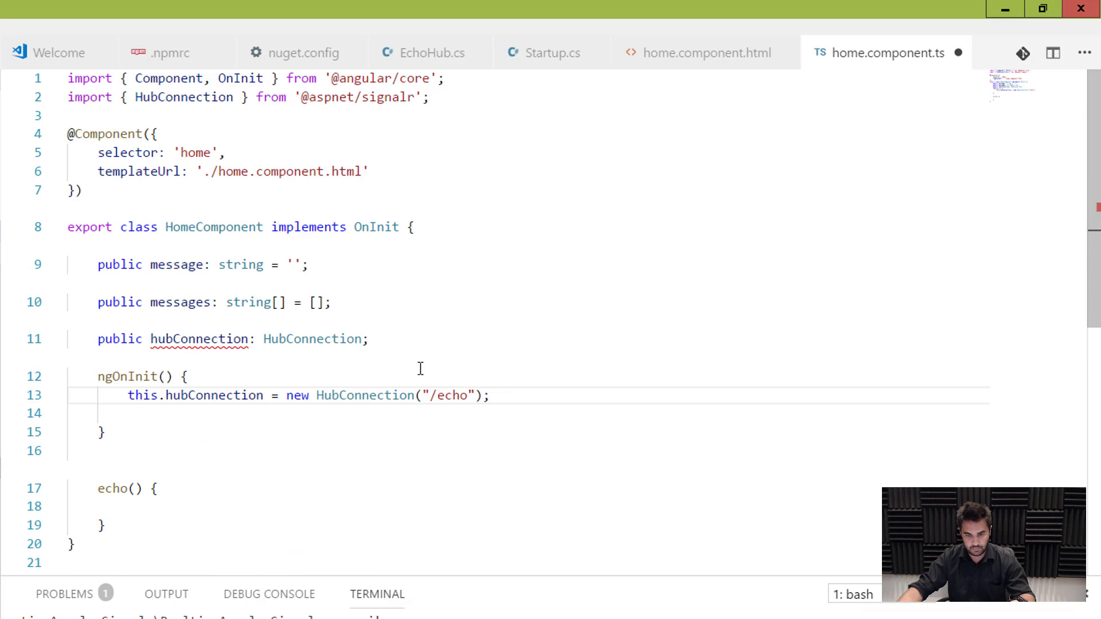
# - Start this.hubConnection.on(...) and confirm the "Send" event name in EchoHub.cs
pyautogui.press('Return')
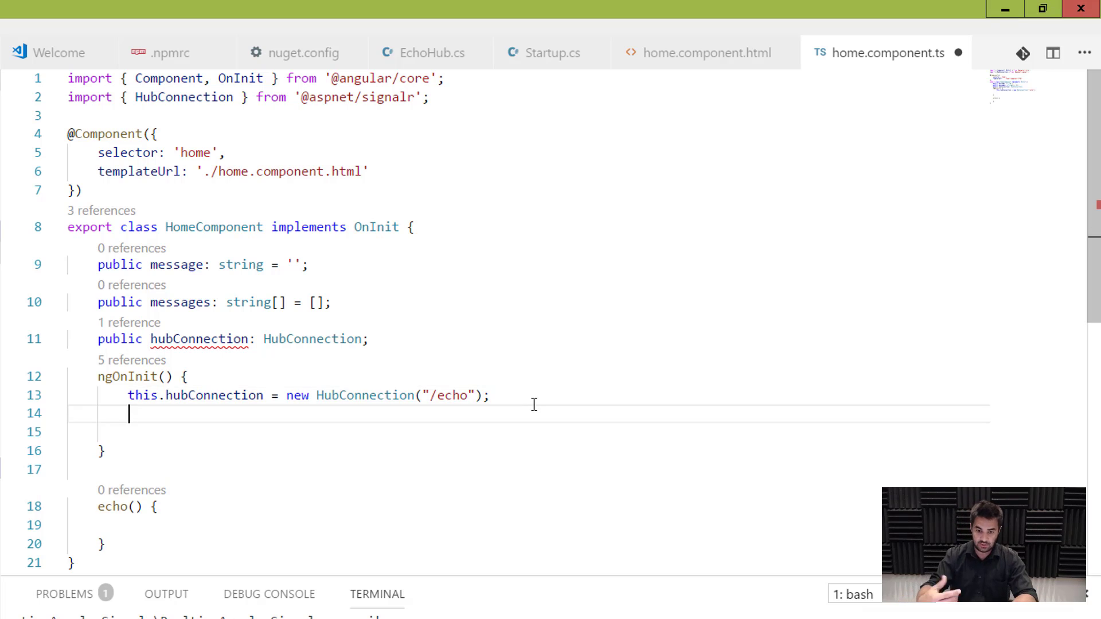
pyautogui.write('this.')
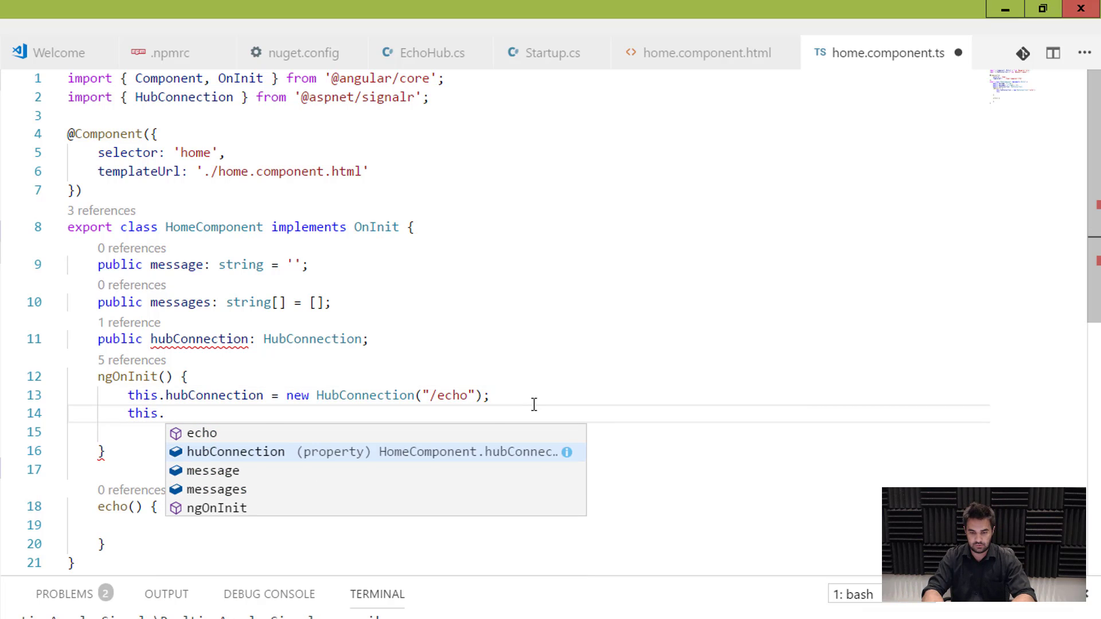
pyautogui.write('hub')
pyautogui.press('Tab')
pyautogui.write('.')
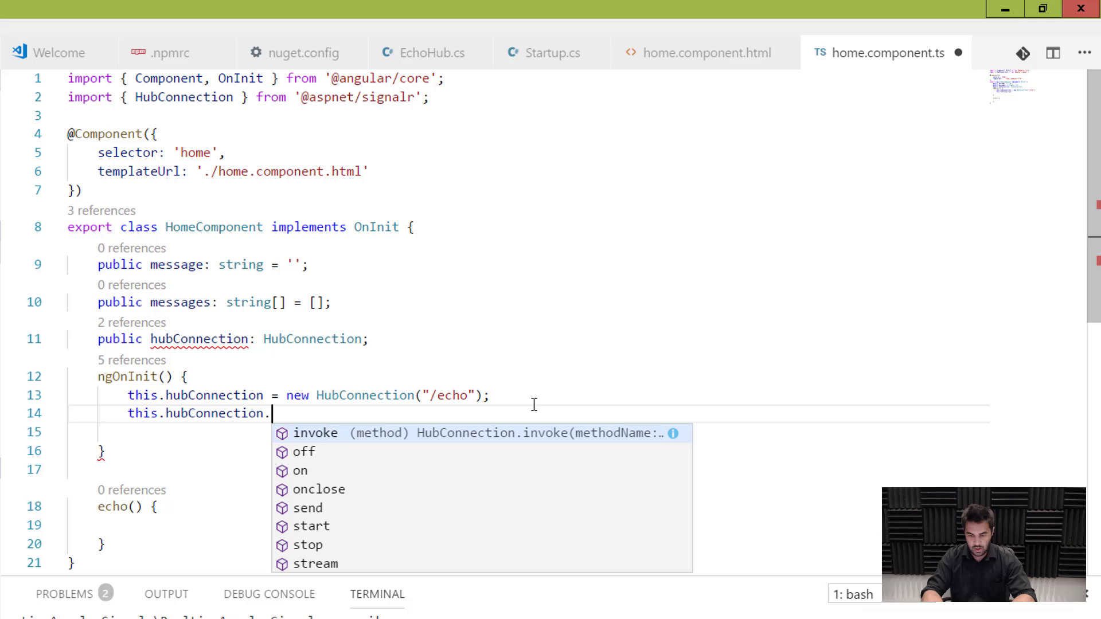
pyautogui.write('on(')
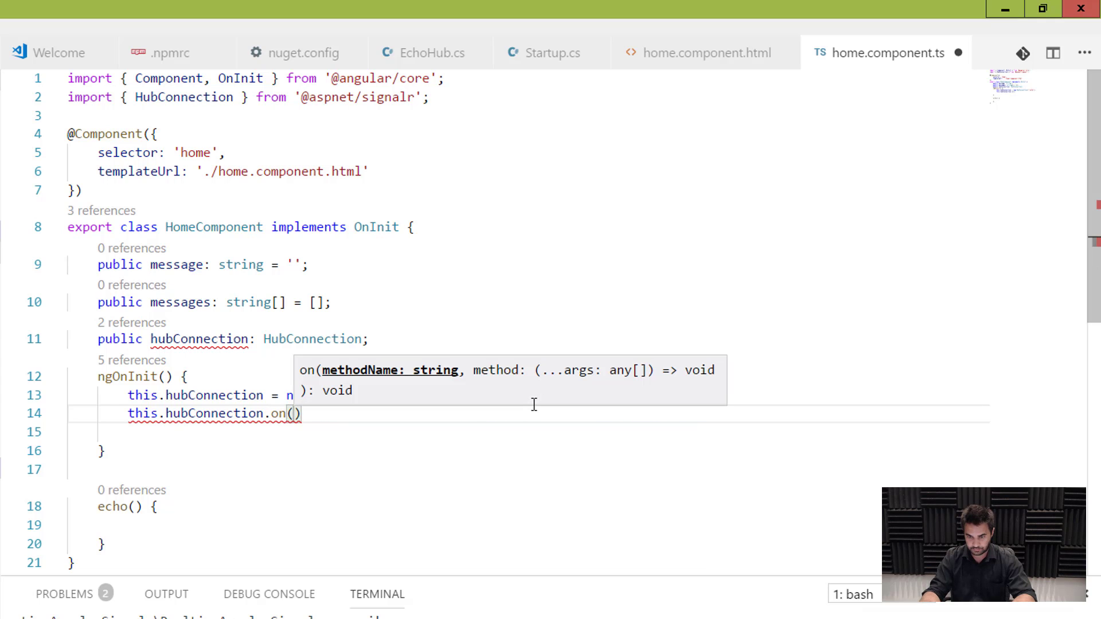
pyautogui.write('"')
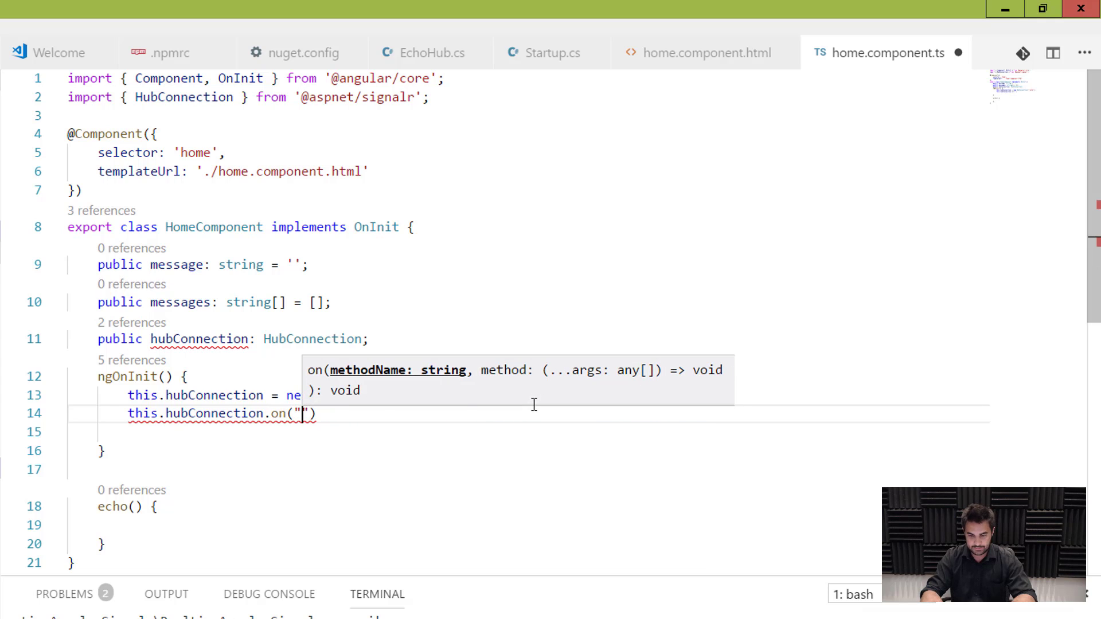
pyautogui.write('Send')
pyautogui.hotkey('ctrl', 'Tab')
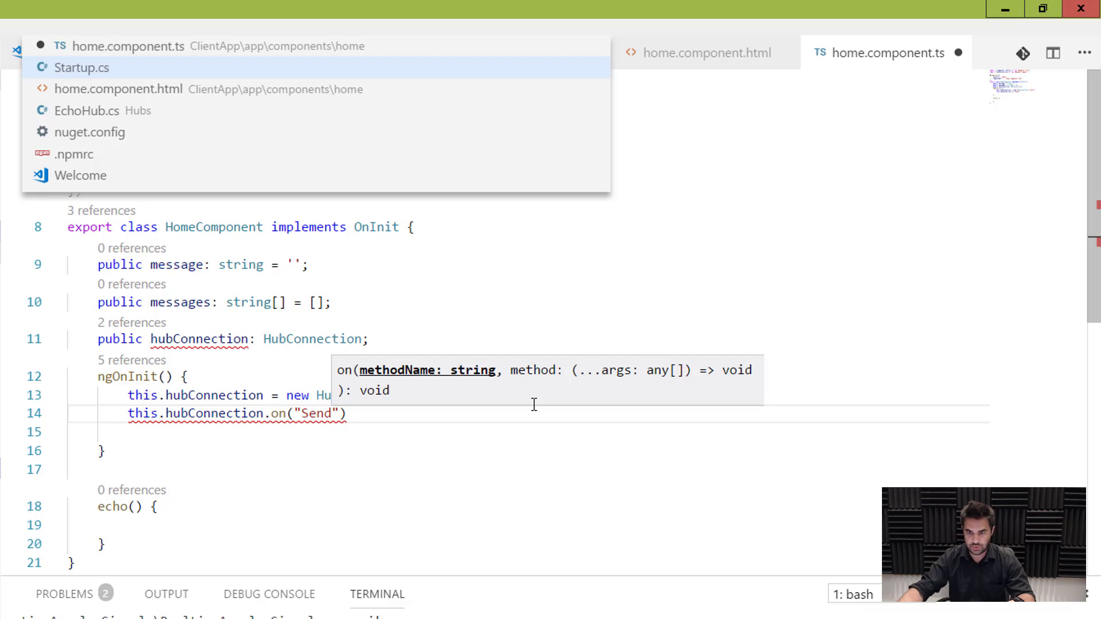
pyautogui.hotkey('ctrl', 'Tab')
pyautogui.hotkey('ctrl', 'Tab')
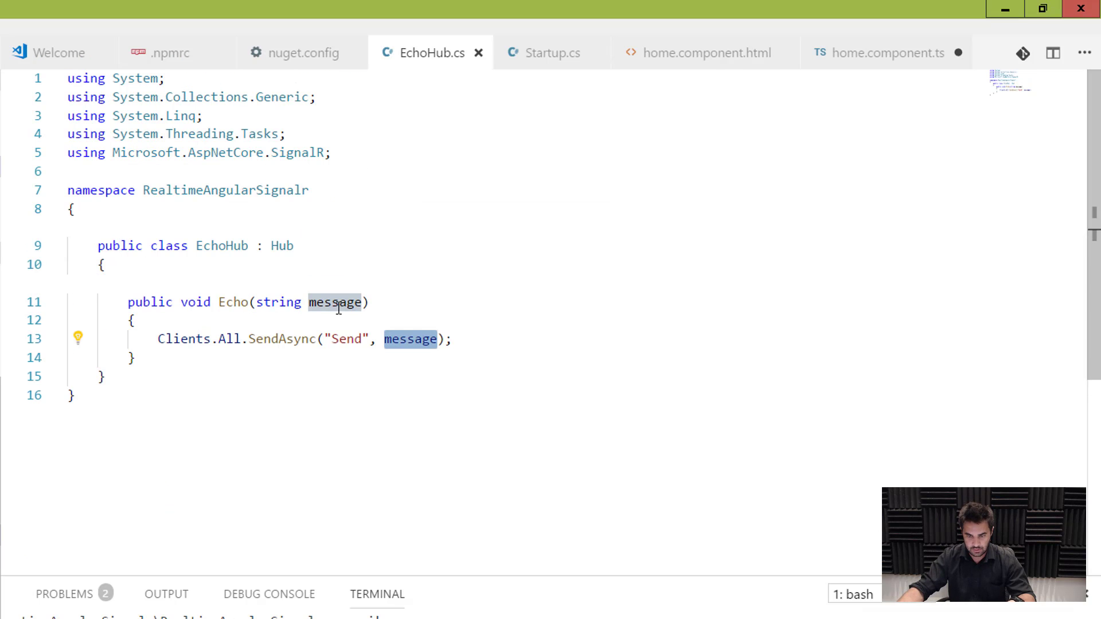
pyautogui.doubleClick(345, 339)
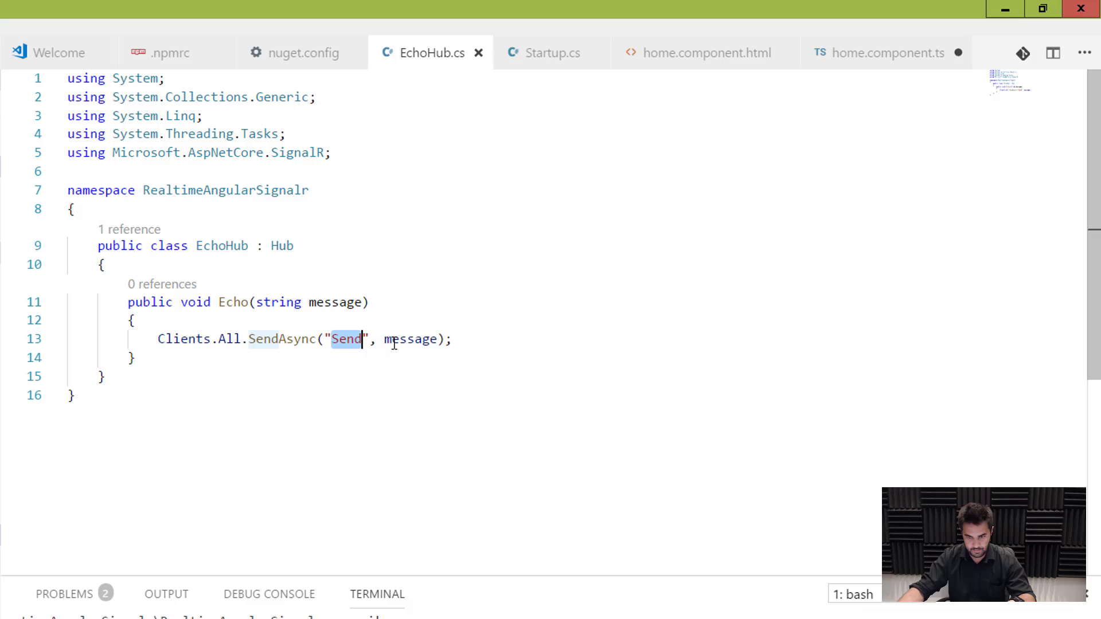
pyautogui.hotkey('ctrl', 'Tab')
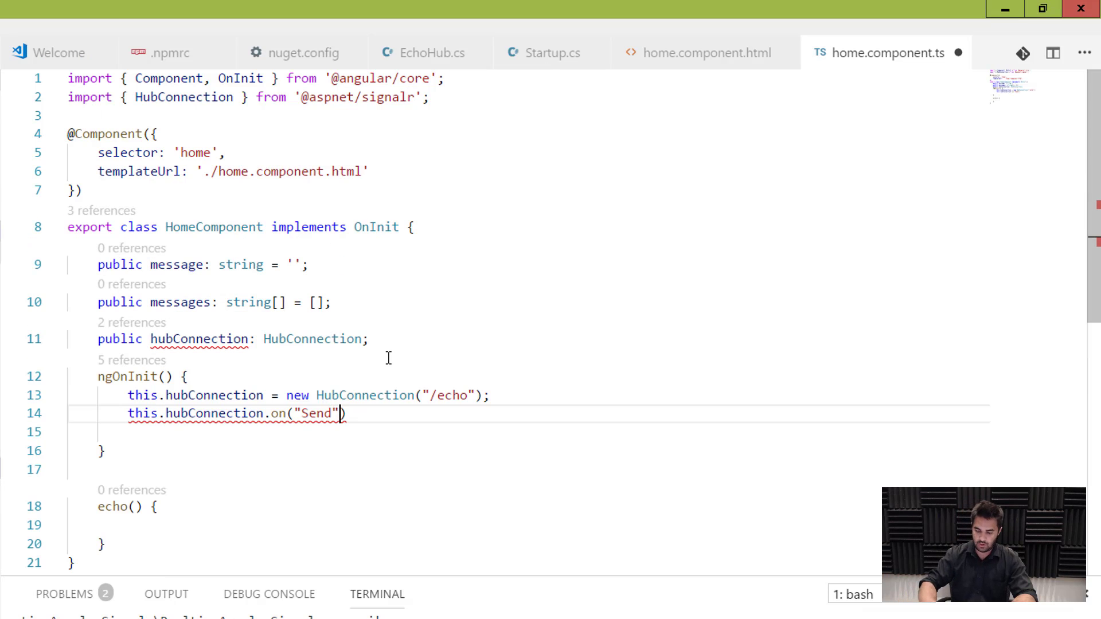
pyautogui.write(',')
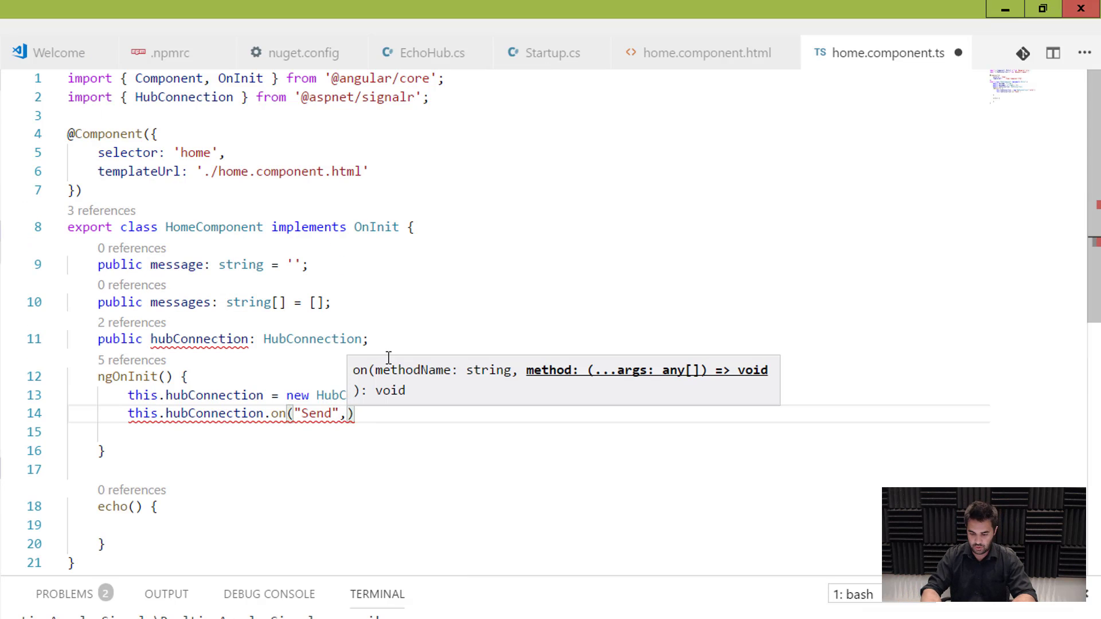
pyautogui.write('(msg')
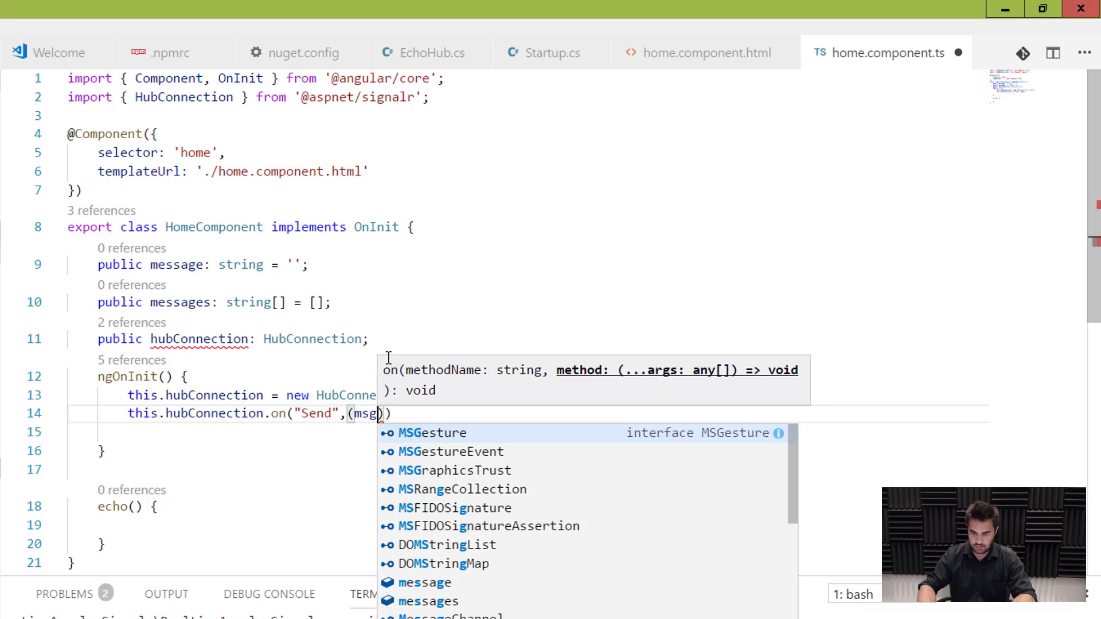
pyautogui.write(')')
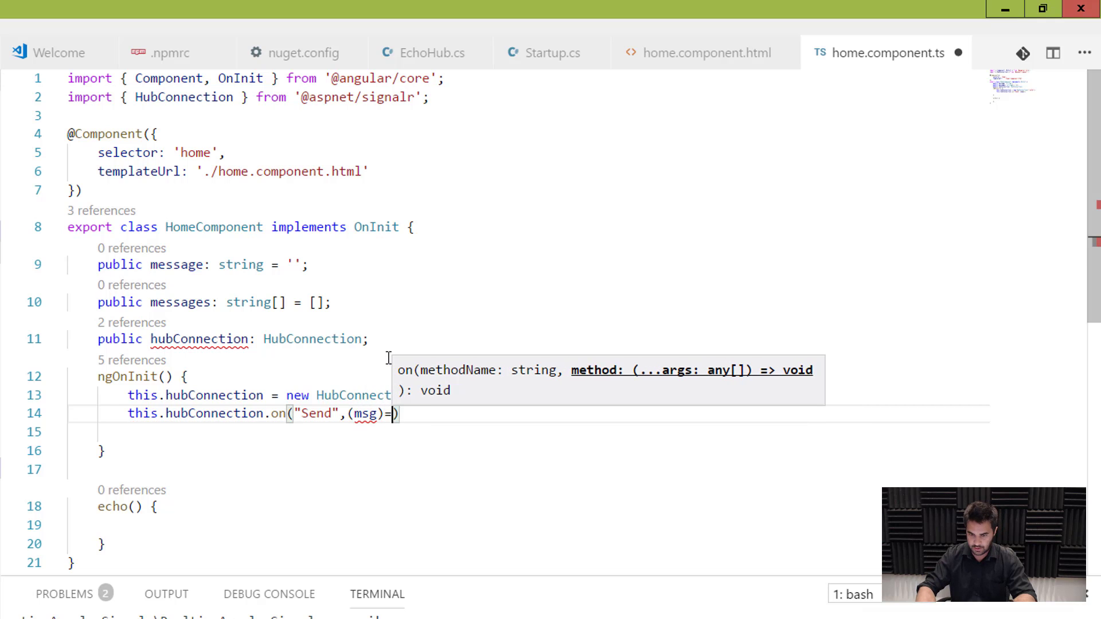
pyautogui.write('=>{}')
# - Complete the "Send" handler so each received msg is pushed into the messages array
pyautogui.press('Left')
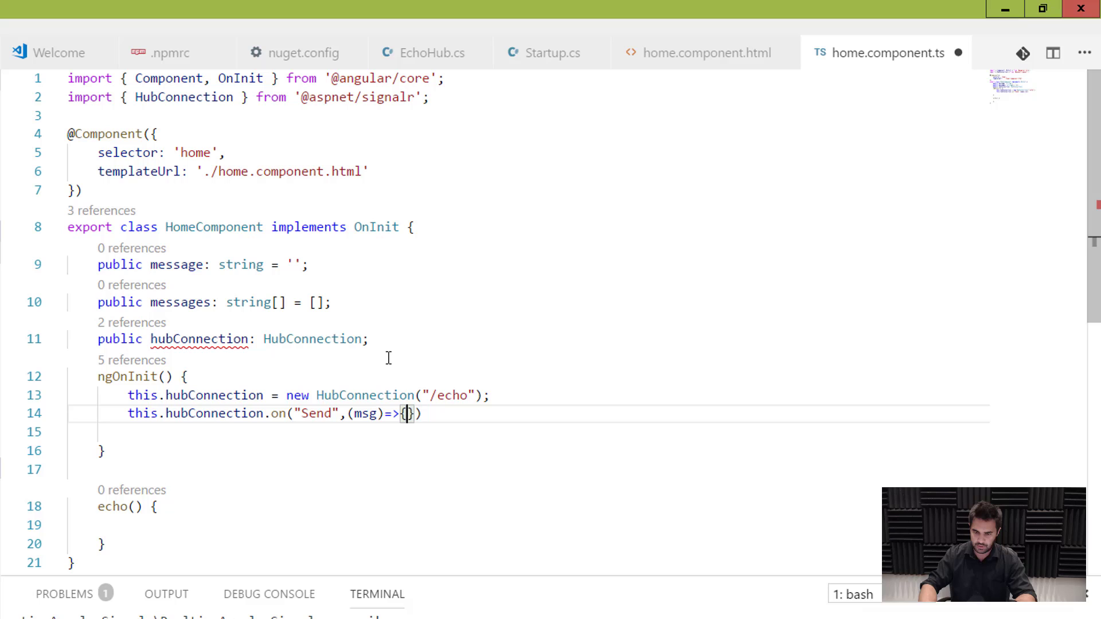
pyautogui.press('Return')
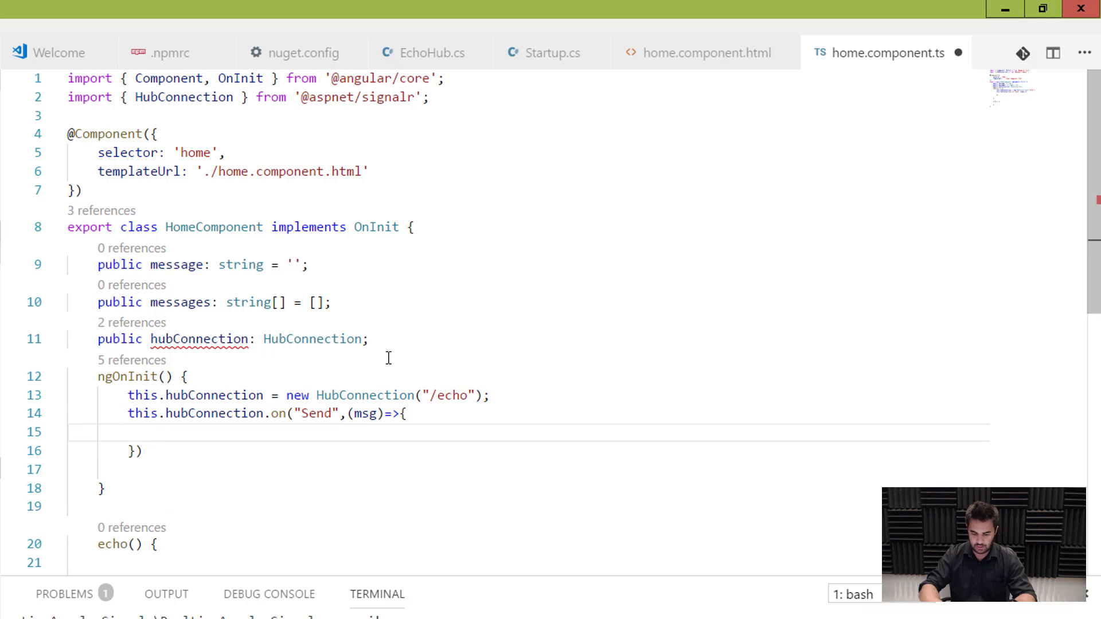
pyautogui.write('this.me')
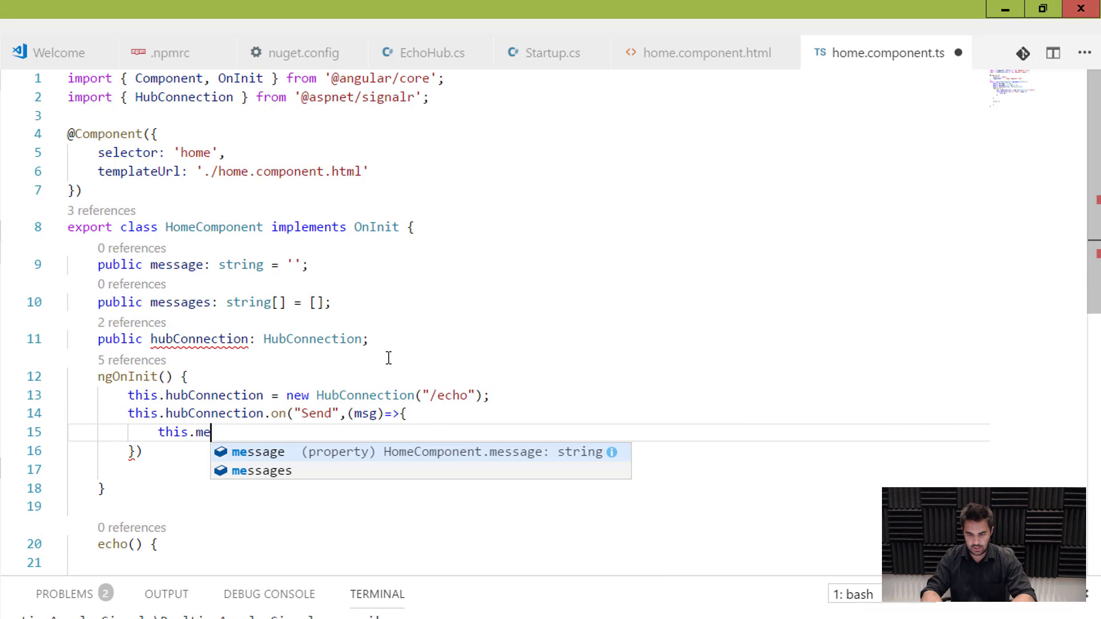
pyautogui.write('ssages.')
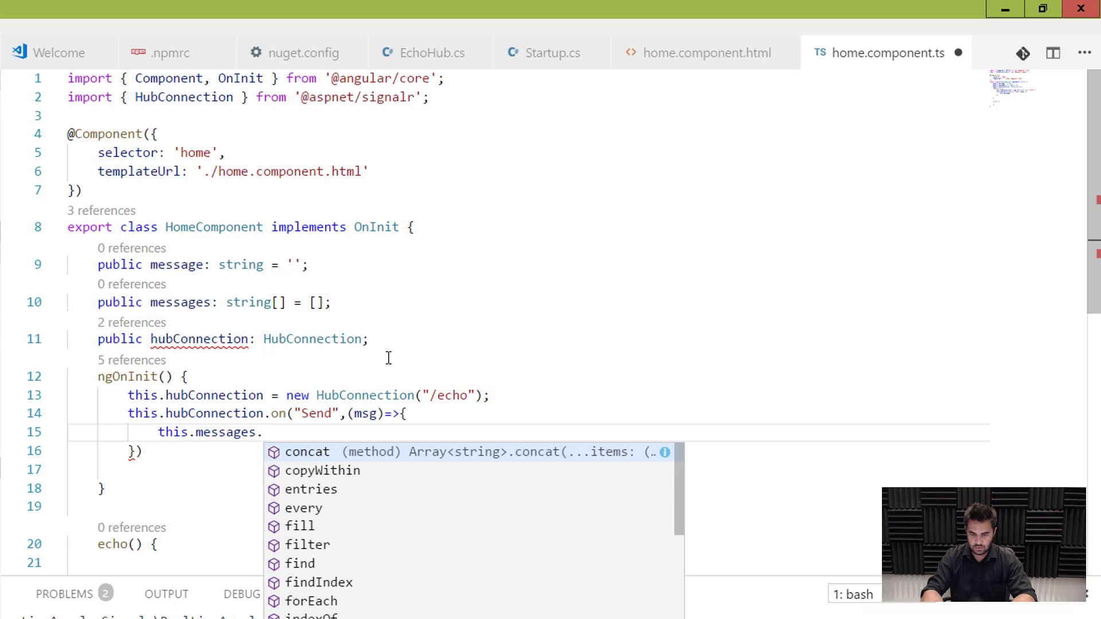
pyautogui.write('push(msg')
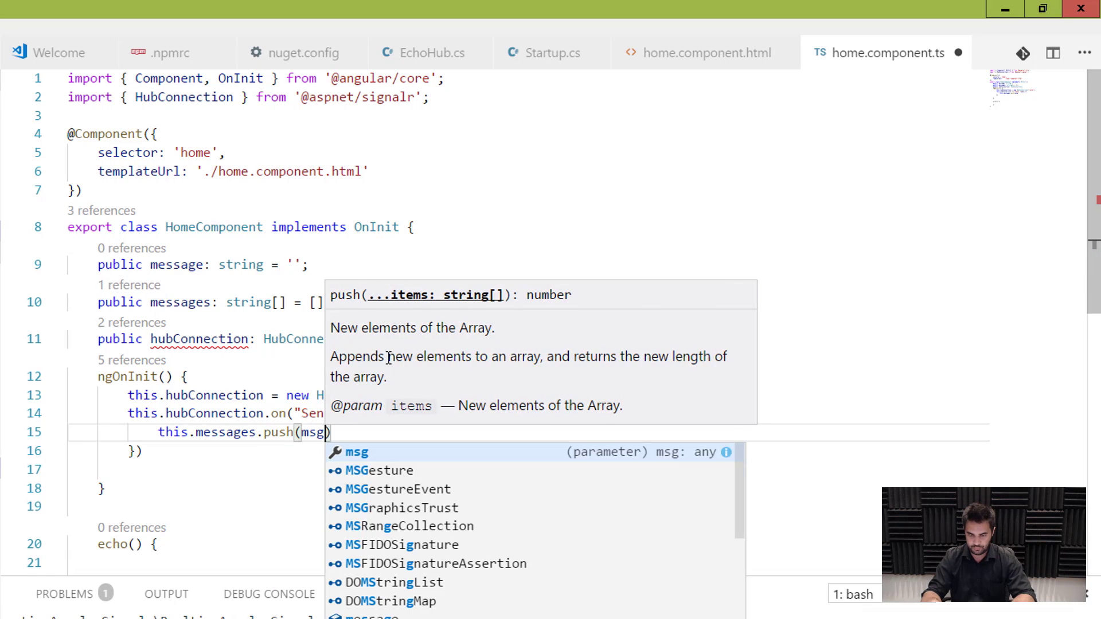
pyautogui.write(');')
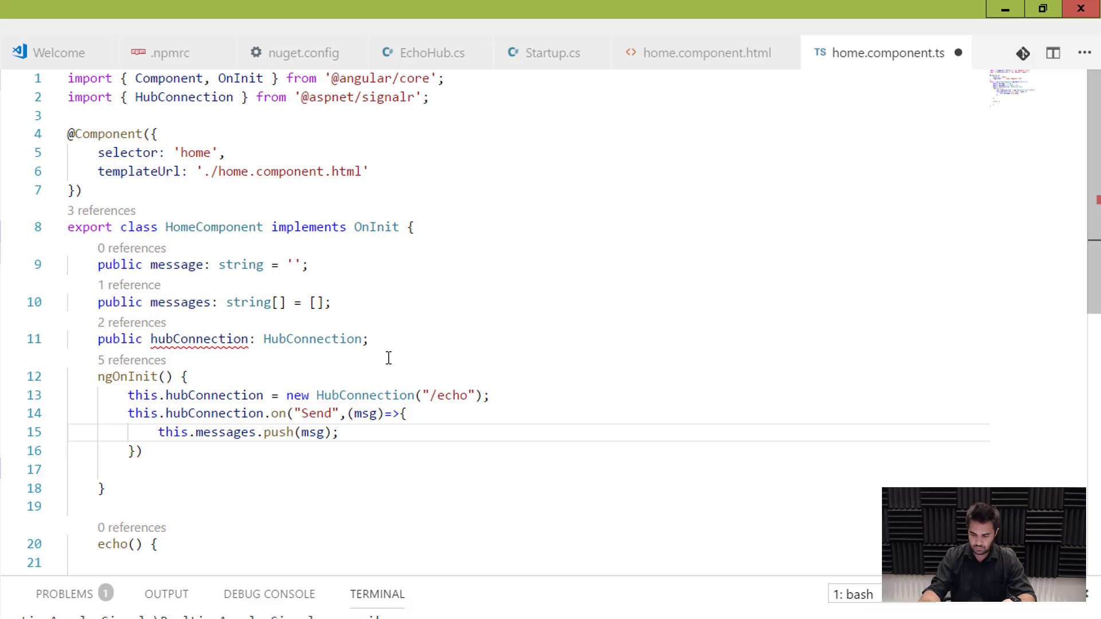
pyautogui.press('Down')
pyautogui.write(';')
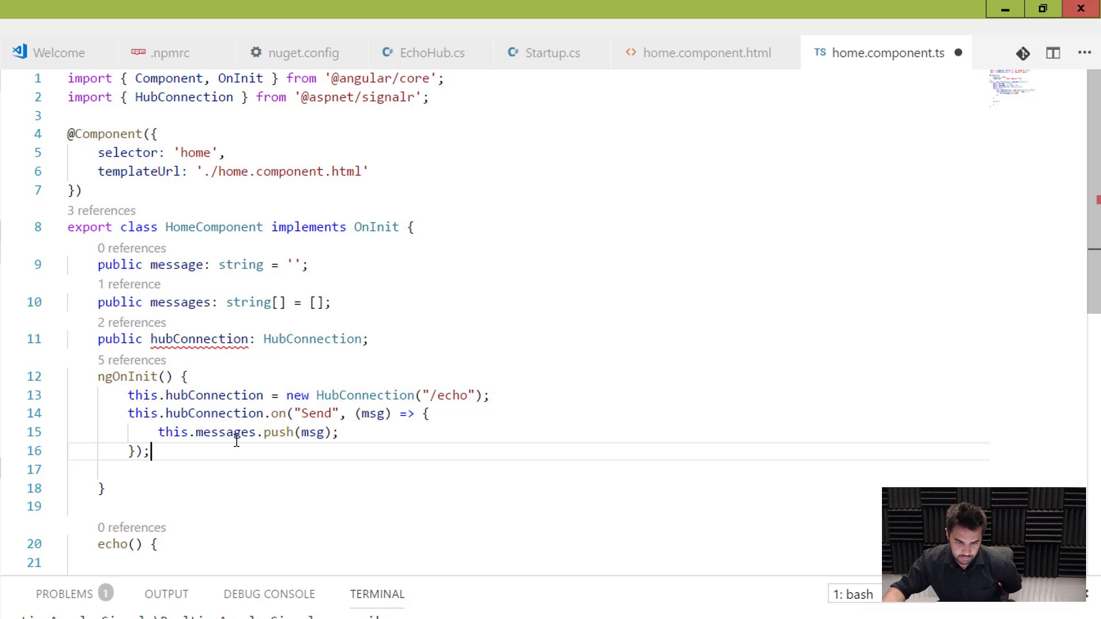
pyautogui.moveTo(332, 302); pyautogui.dragTo(309, 264)
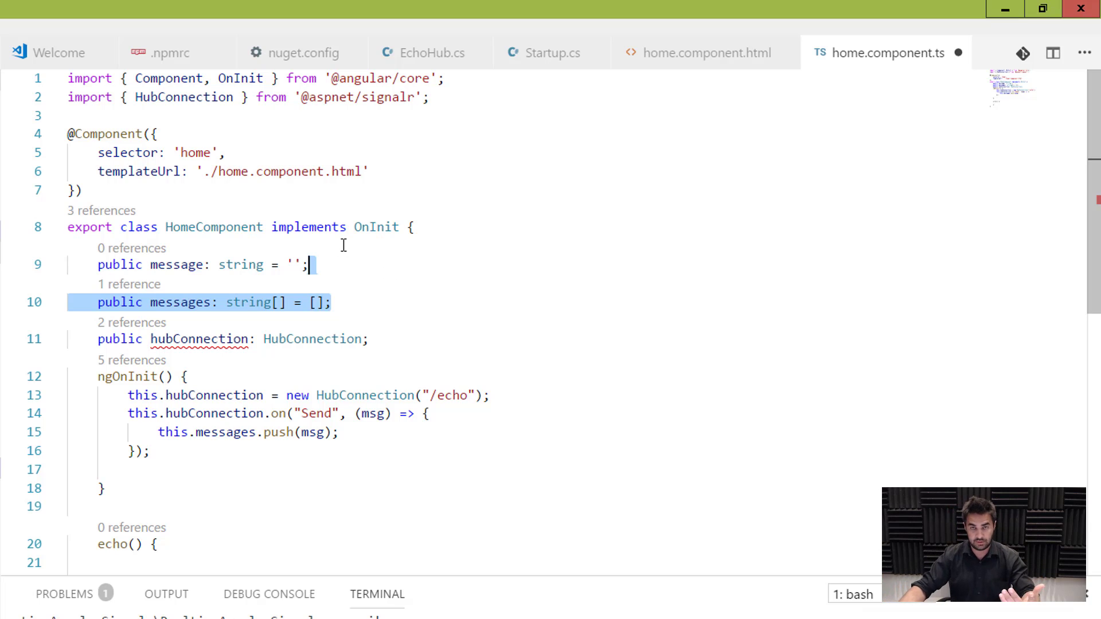
pyautogui.scroll(-1, 210, 512)
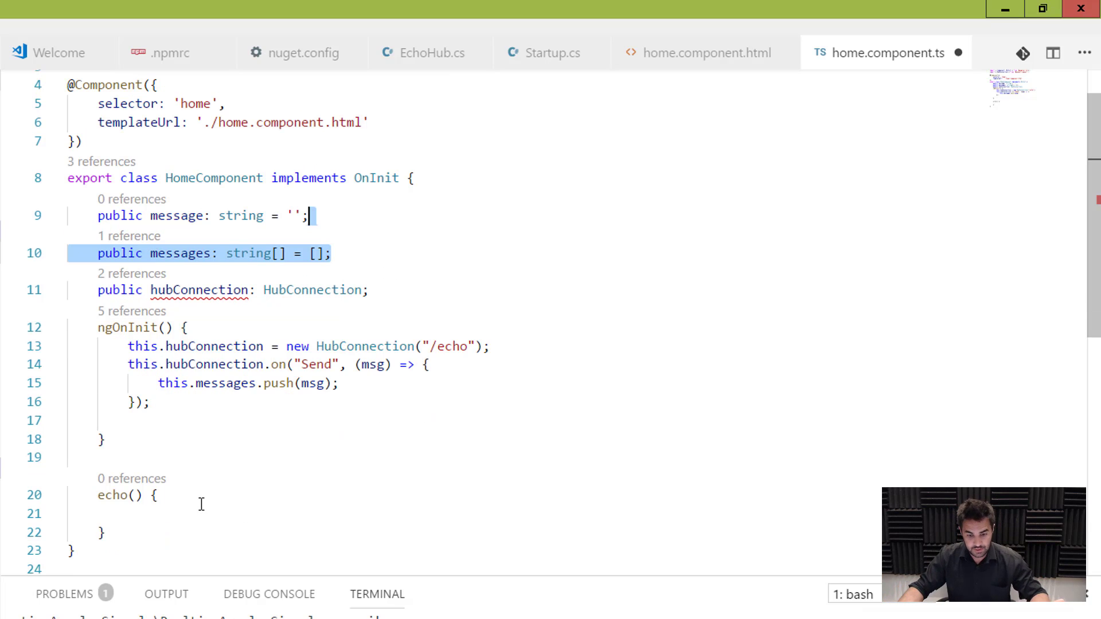
# - Make echo() call this.hubConnection.invoke("Echo", this.message) and tidy its spacing
pyautogui.click(204, 504)
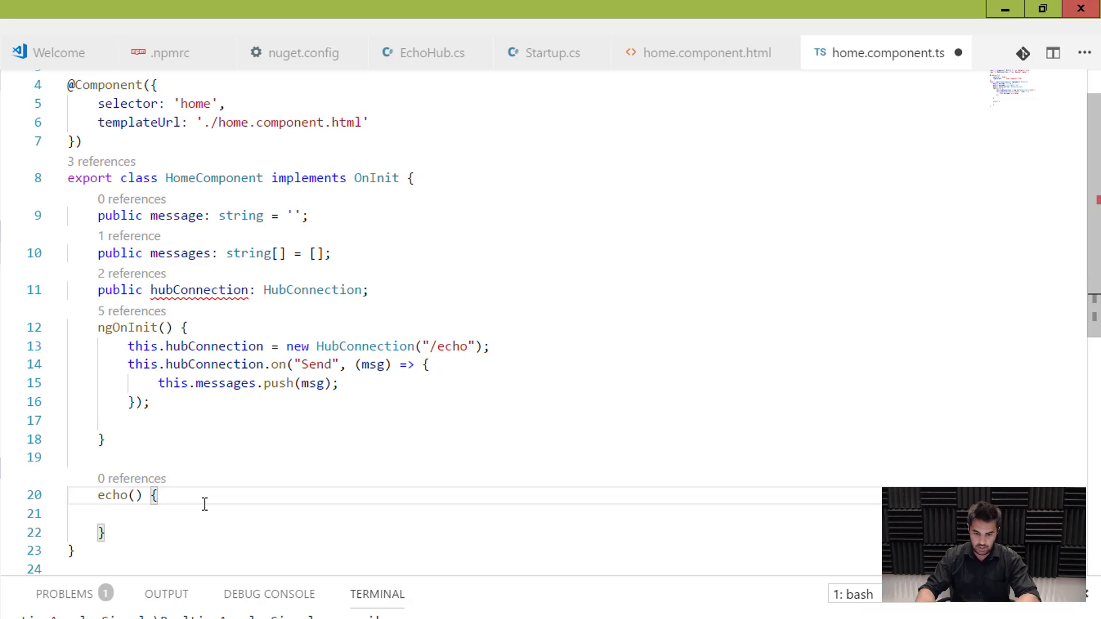
pyautogui.press('Return')
pyautogui.write('this.')
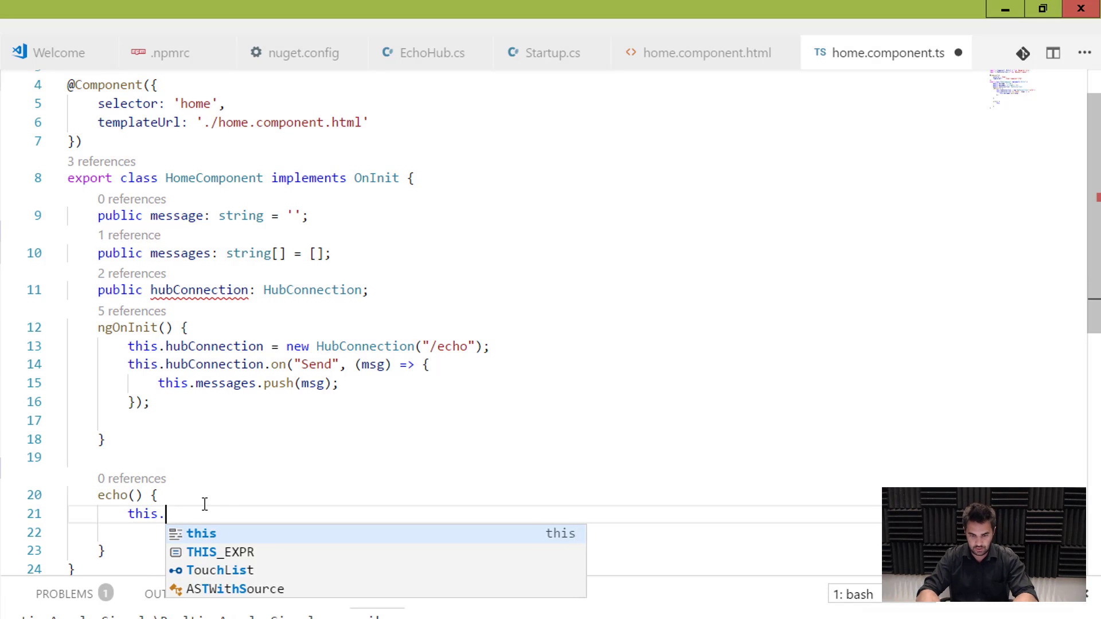
pyautogui.write('hub')
pyautogui.press('Tab')
pyautogui.write('.')
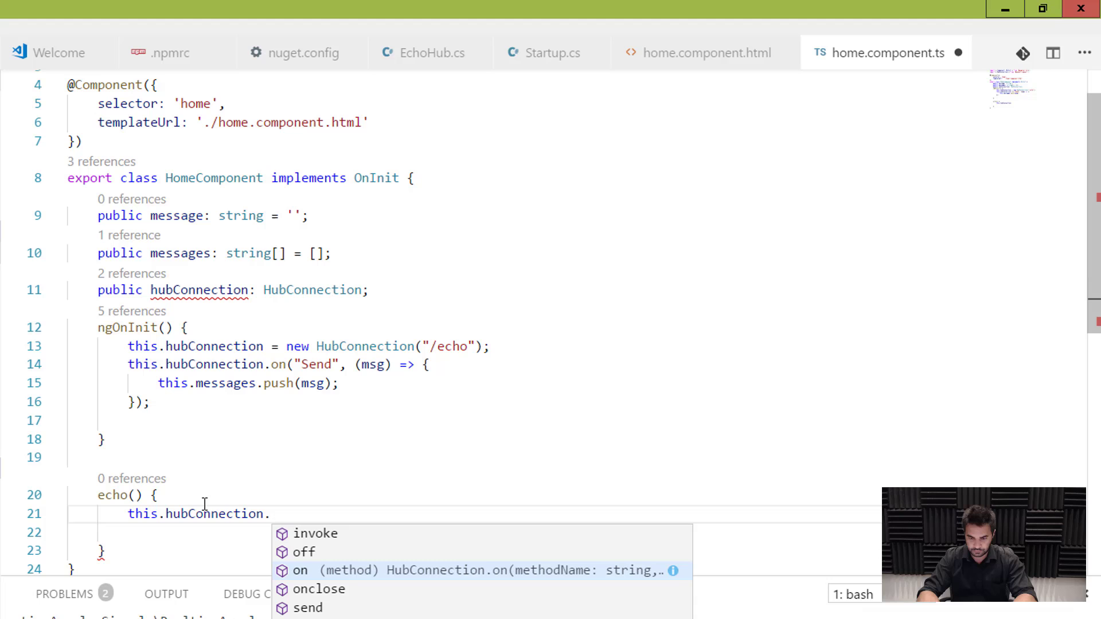
pyautogui.write('invoke(')
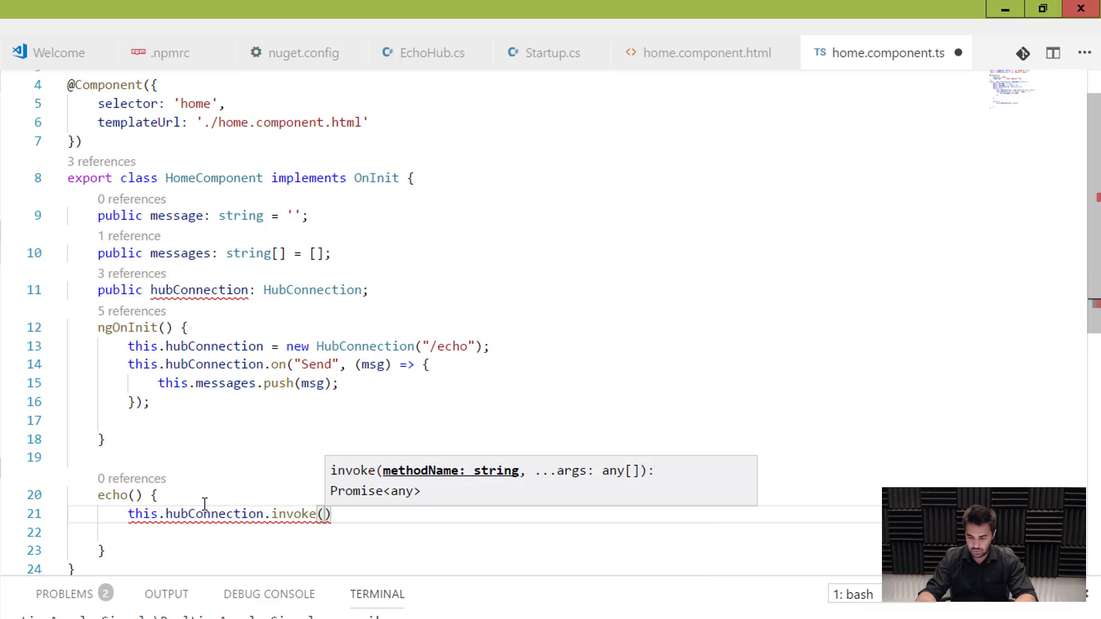
pyautogui.hotkey('alt', 'Tab')
pyautogui.hotkey('alt', 'Tab')
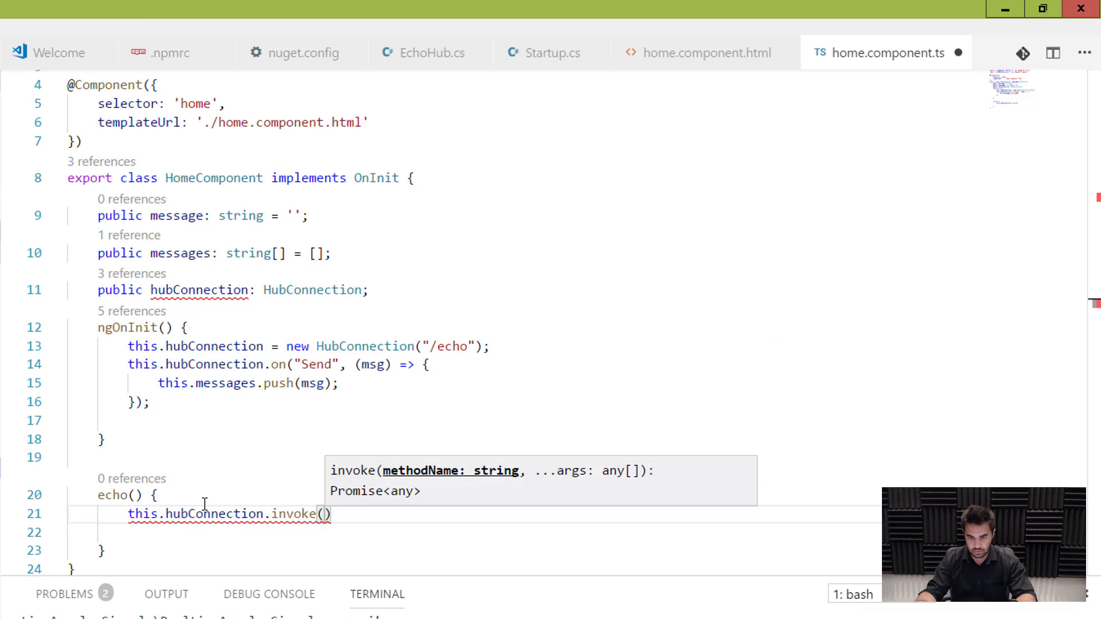
pyautogui.hotkey('ctrl', 'Tab')
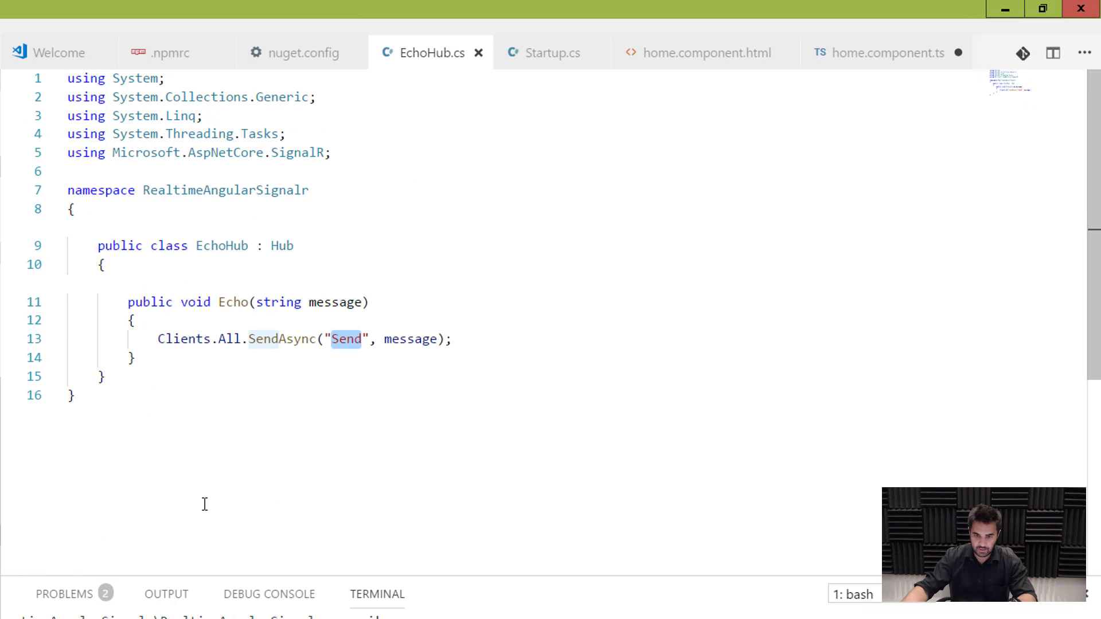
pyautogui.hotkey('ctrl', 'Tab')
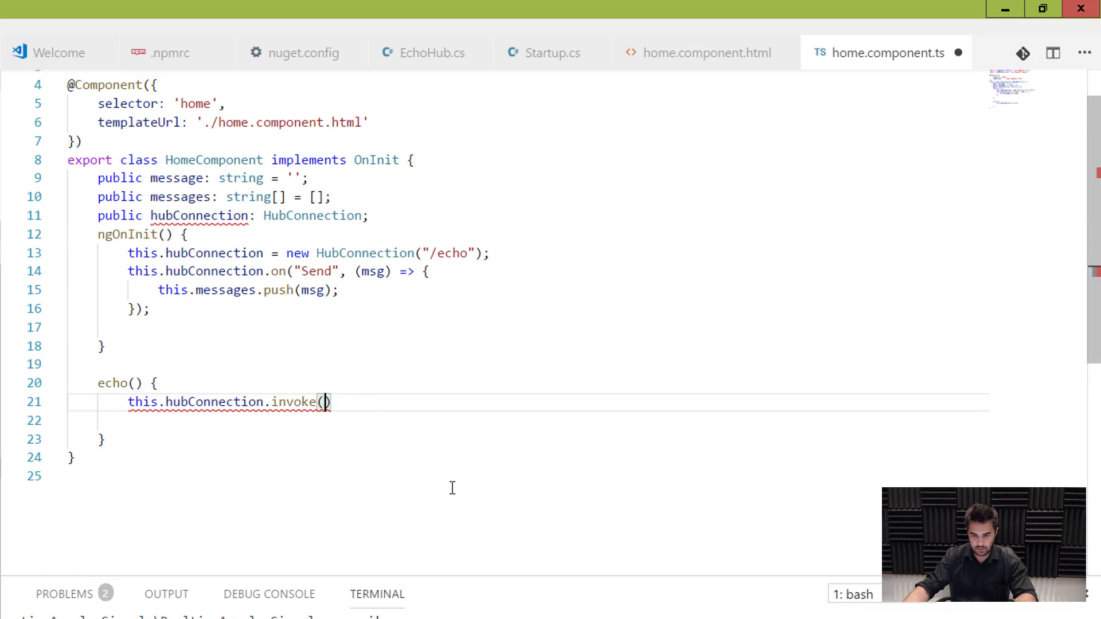
pyautogui.press('BackSpace')
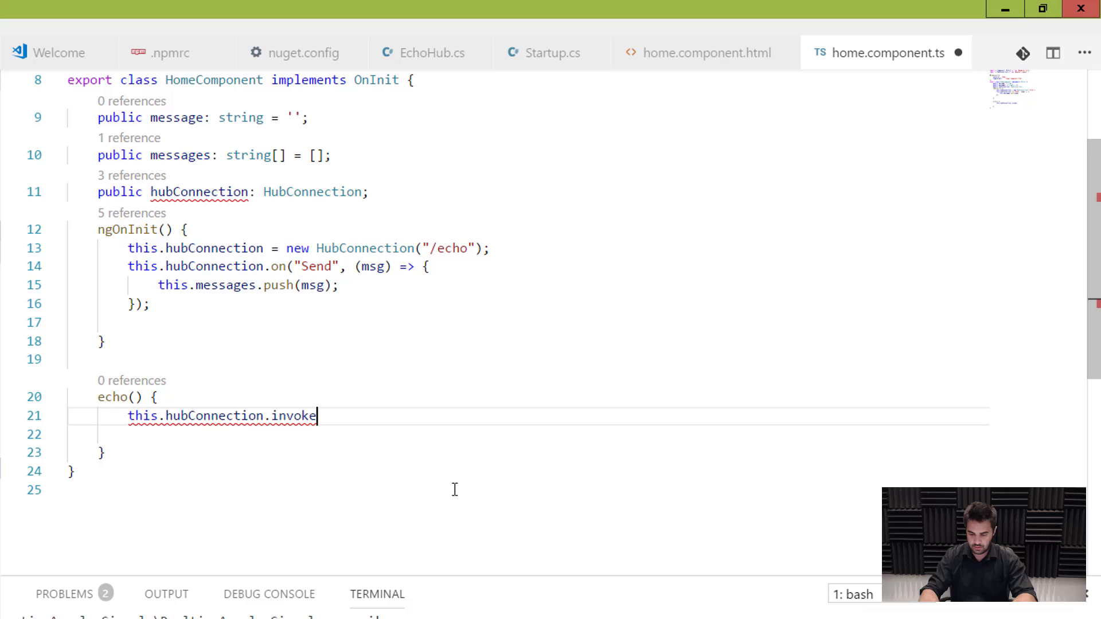
pyautogui.write('(')
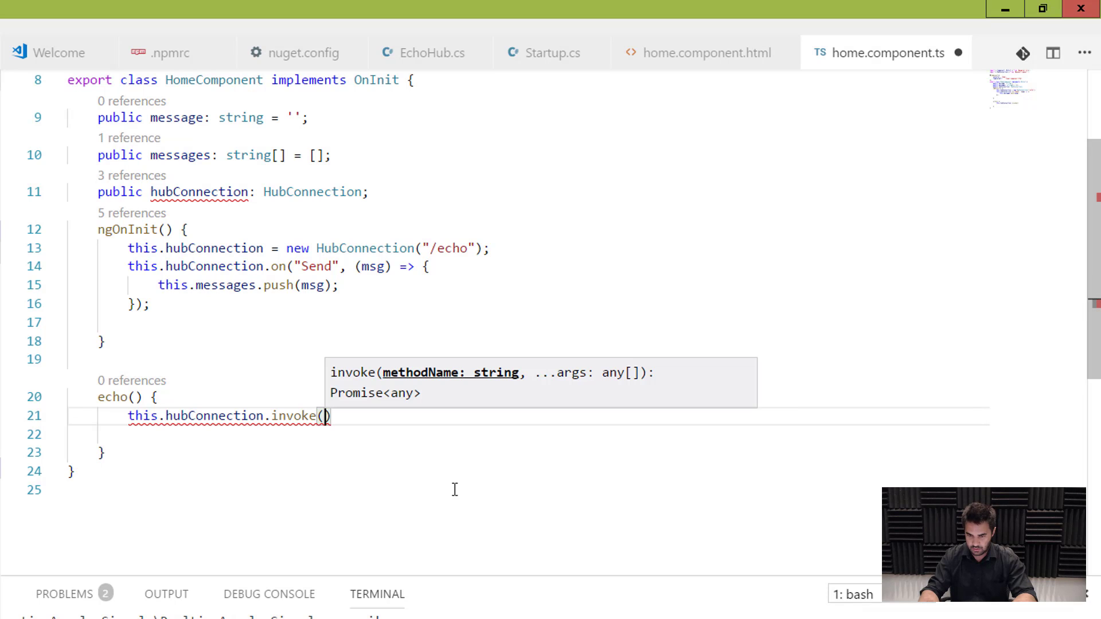
pyautogui.write('"Echo"')
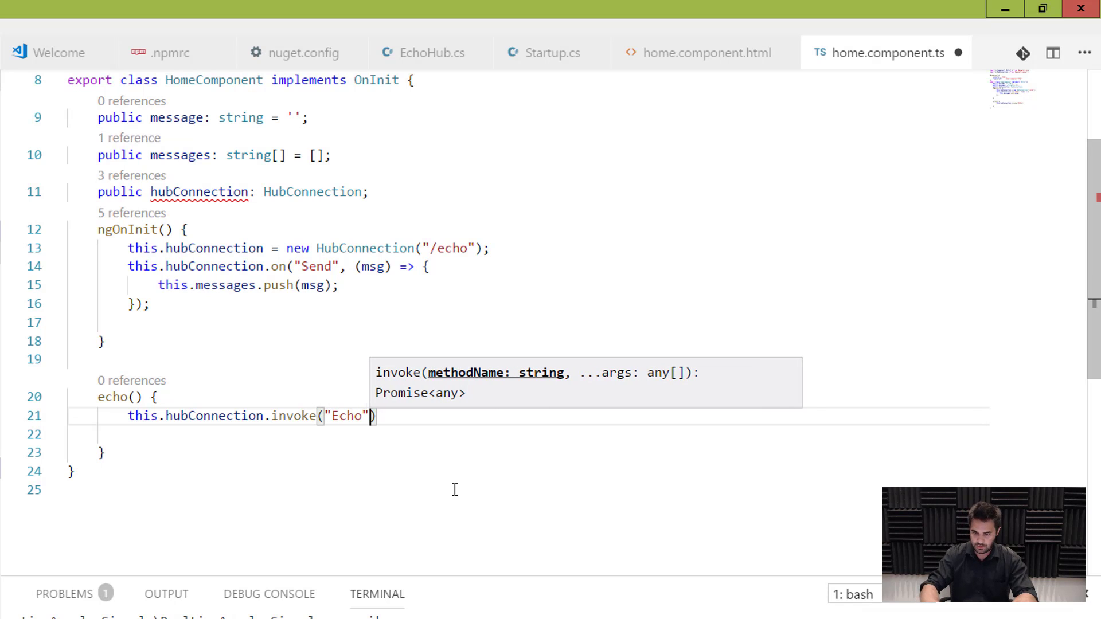
pyautogui.write(',this.')
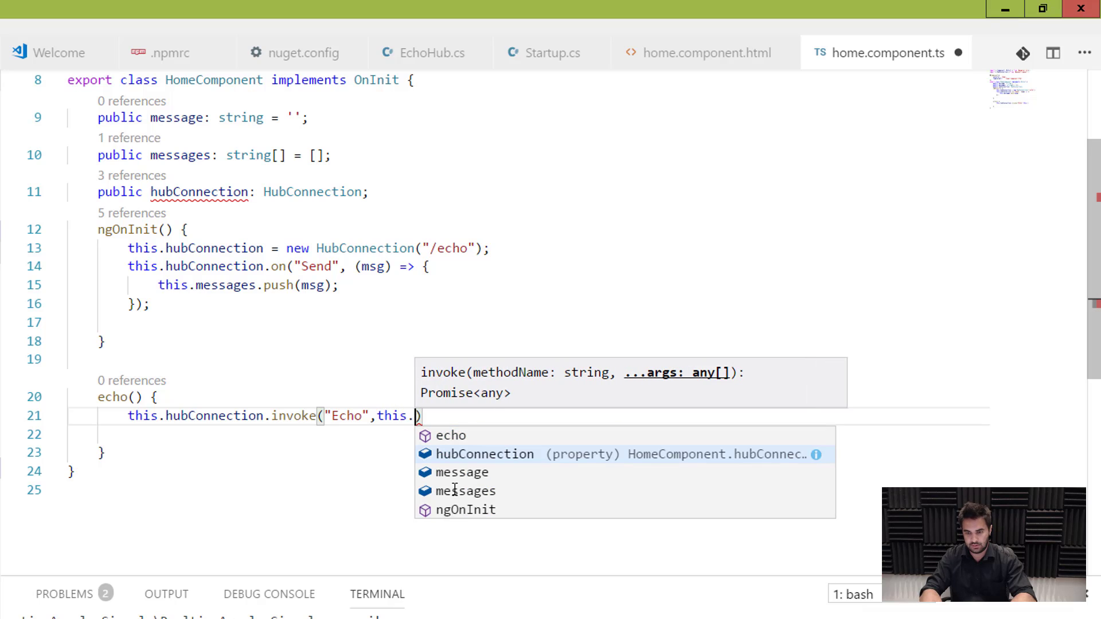
pyautogui.write('message')
pyautogui.press('End')
pyautogui.write(';')
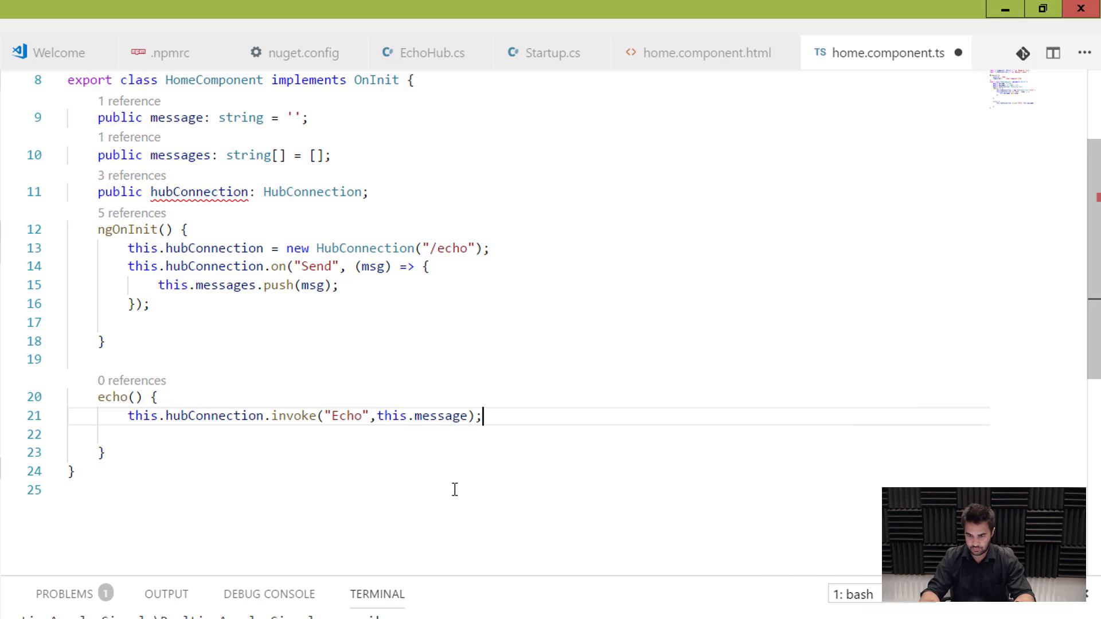
pyautogui.hotkey('shift', 'alt', 'f')
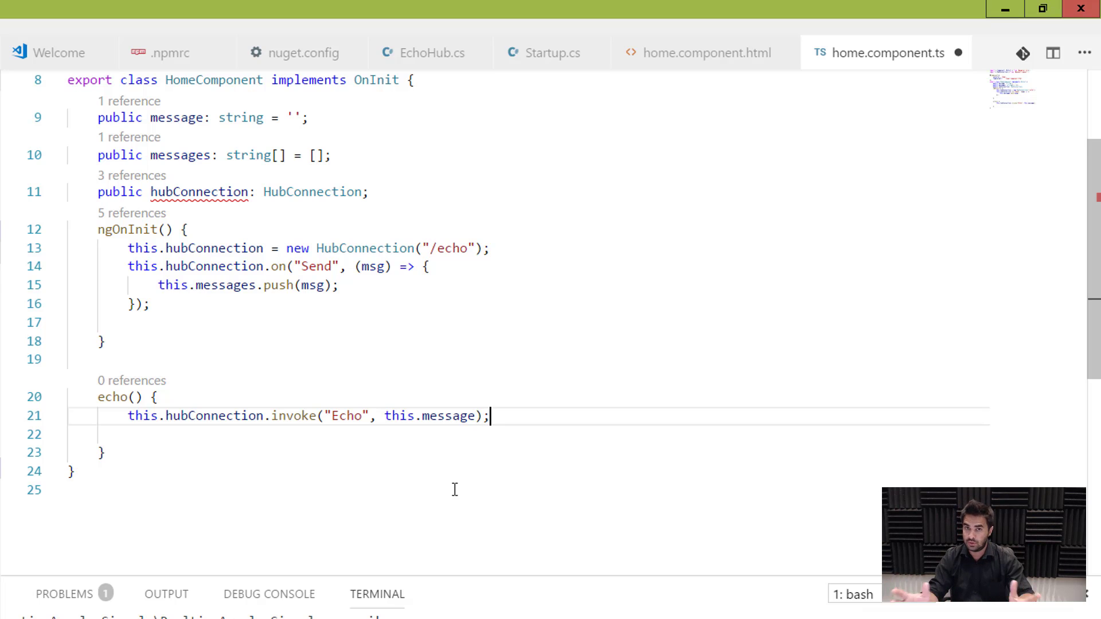
# - Write this.hubConnection.start().then(() => console.log("Connection started"))
pyautogui.click(183, 328)
pyautogui.write('this.')
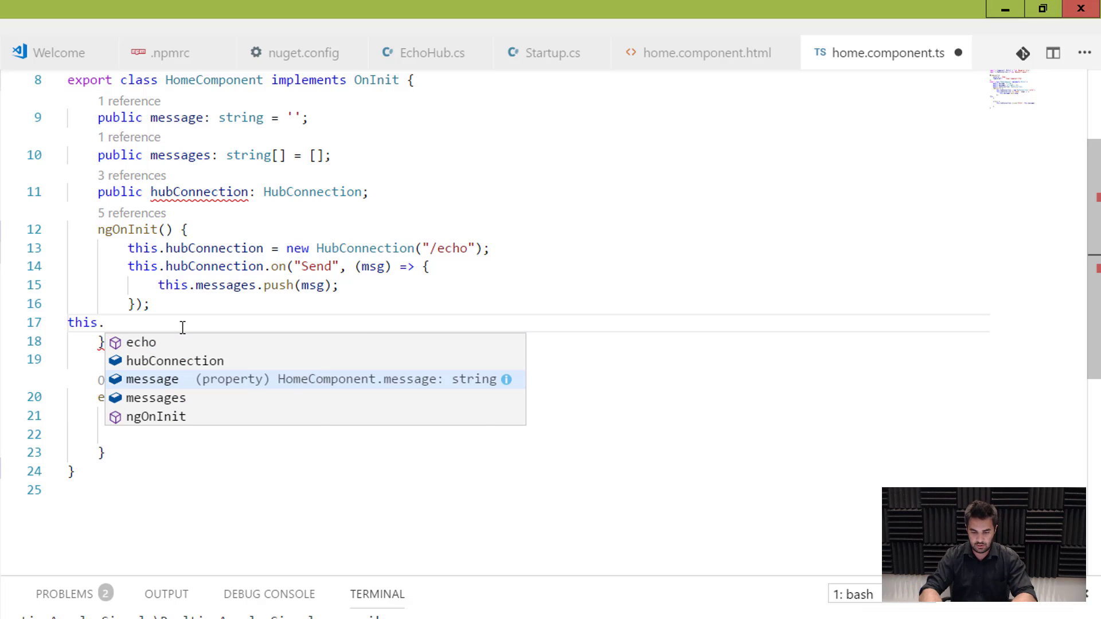
pyautogui.write('hub')
pyautogui.press('Tab')
pyautogui.write('.')
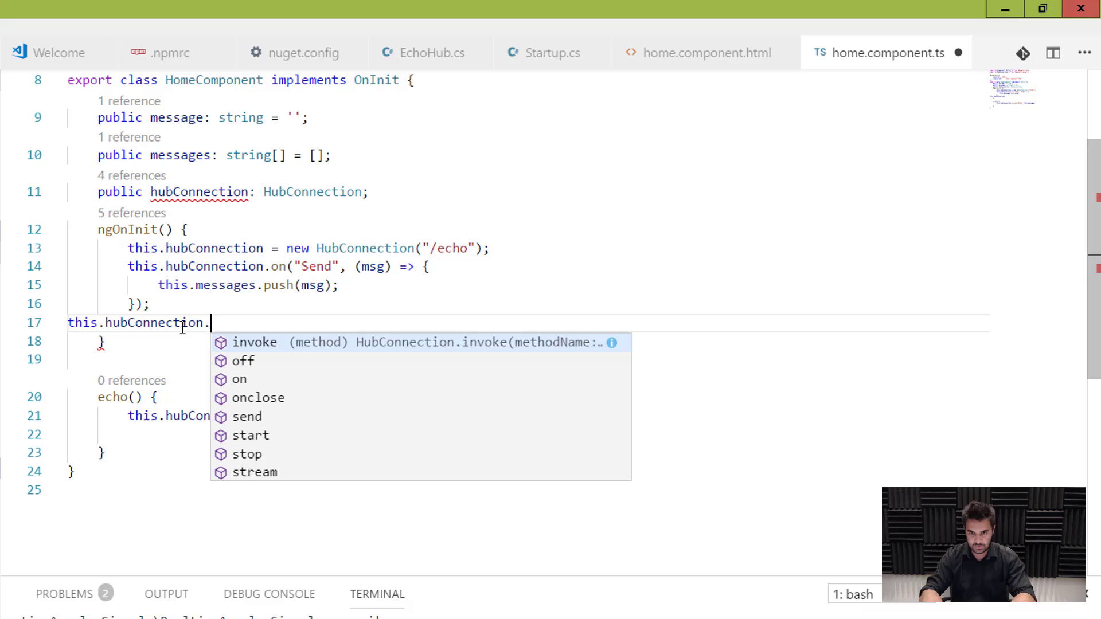
pyautogui.write('start()')
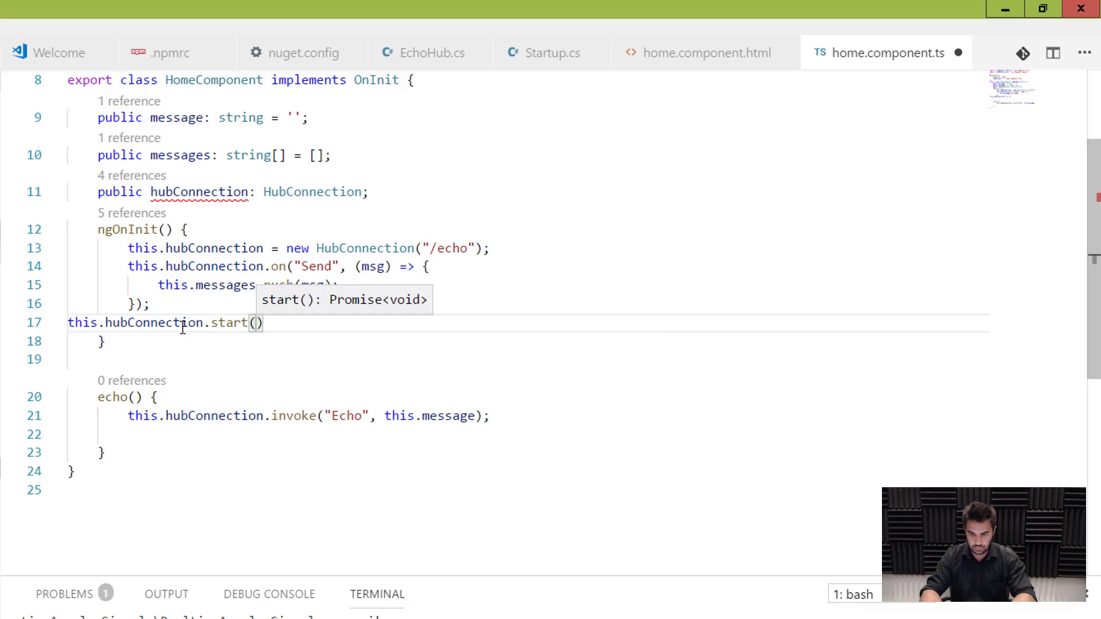
pyautogui.write(')')
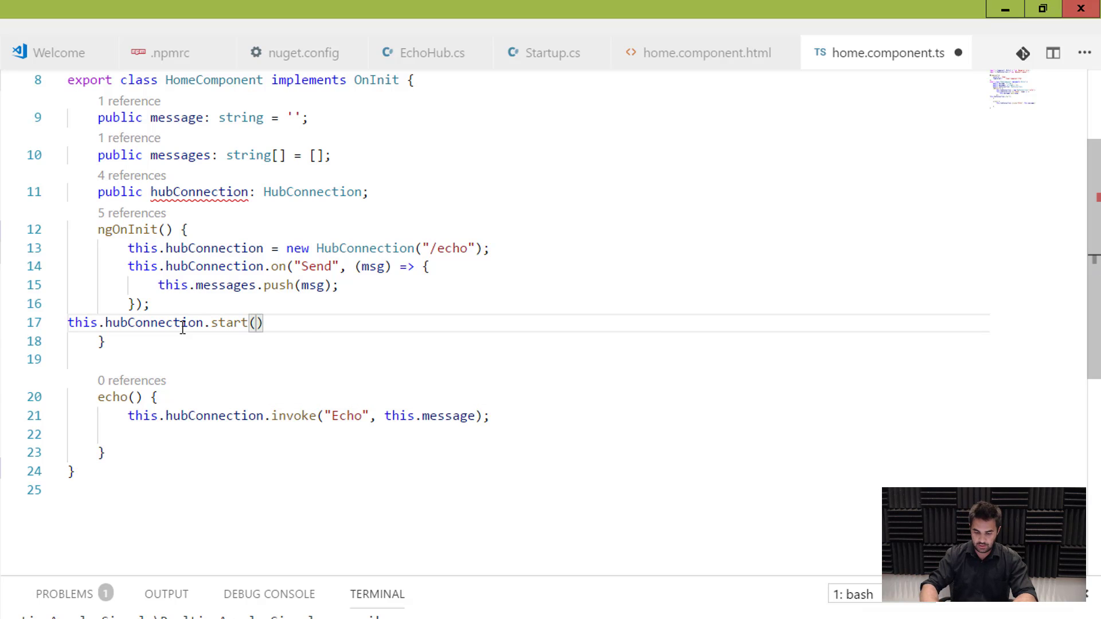
pyautogui.write('.')
pyautogui.write('then')
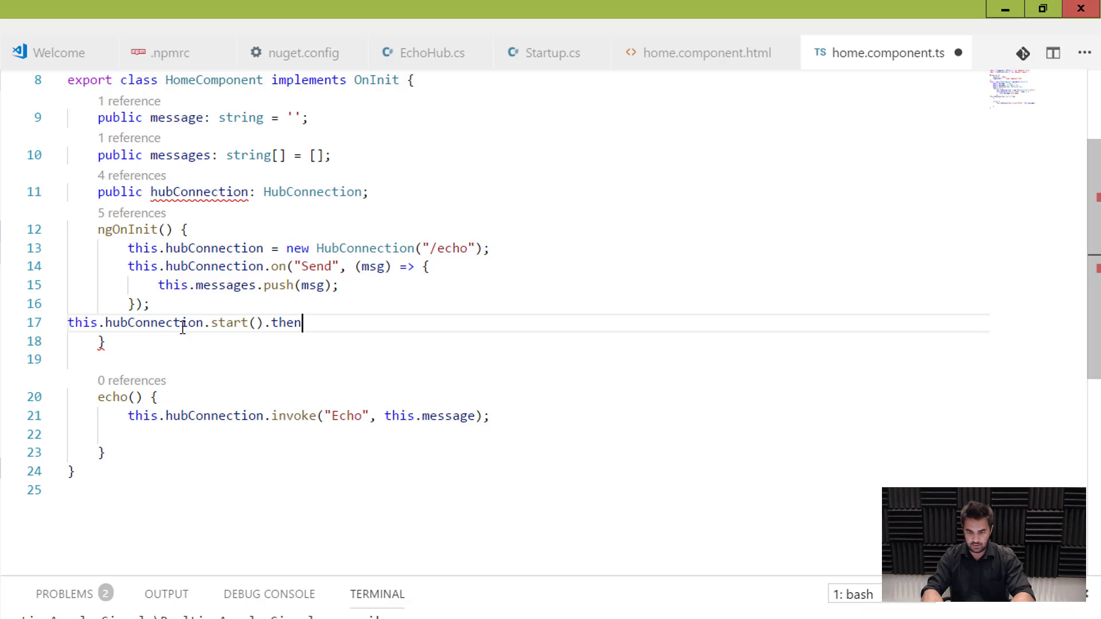
pyautogui.write('(')
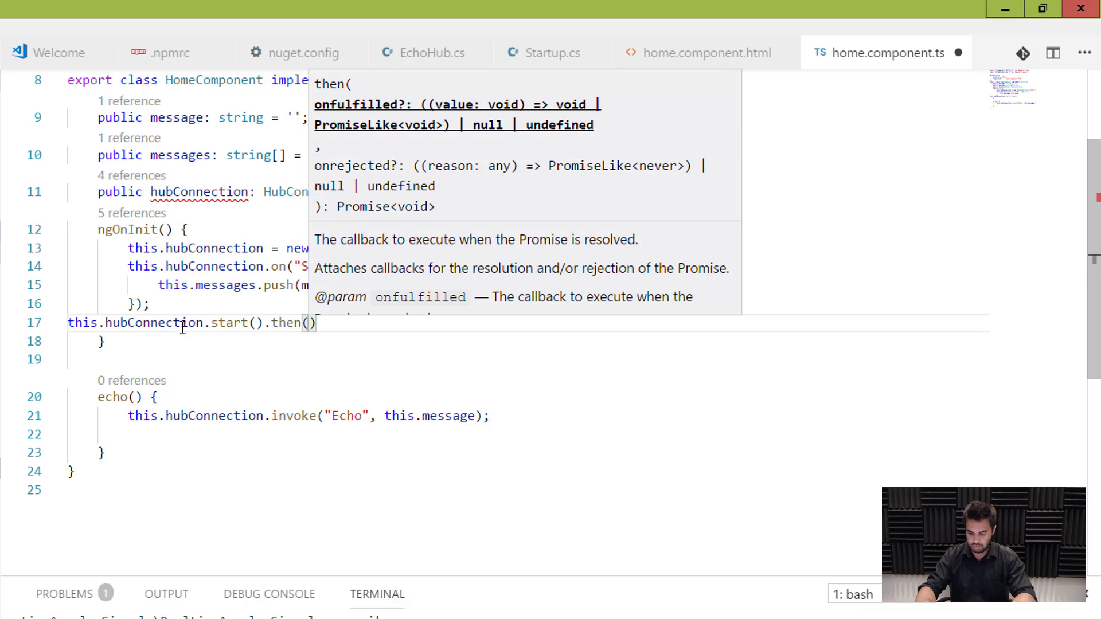
pyautogui.write('()=>')
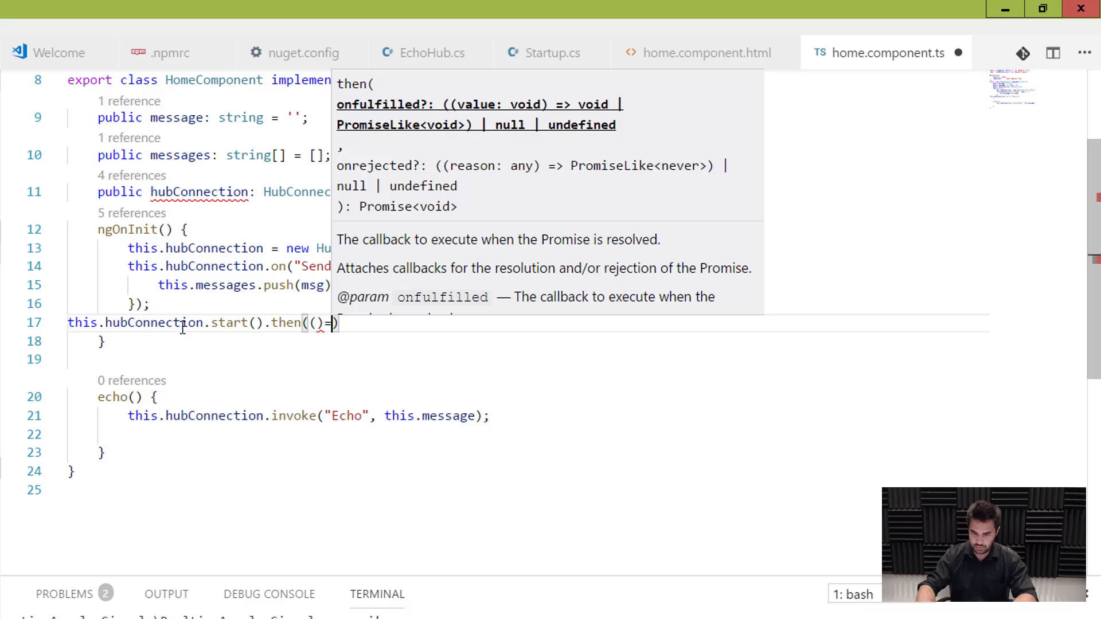
pyautogui.write('{}')
pyautogui.press('Escape')
pyautogui.write('console')
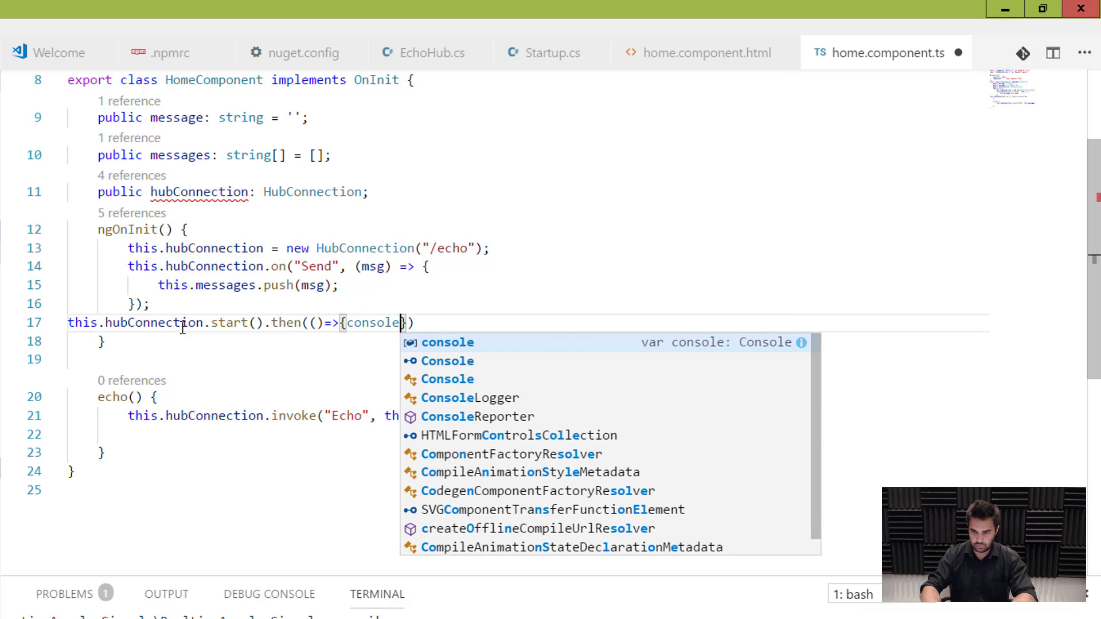
pyautogui.write('.log("')
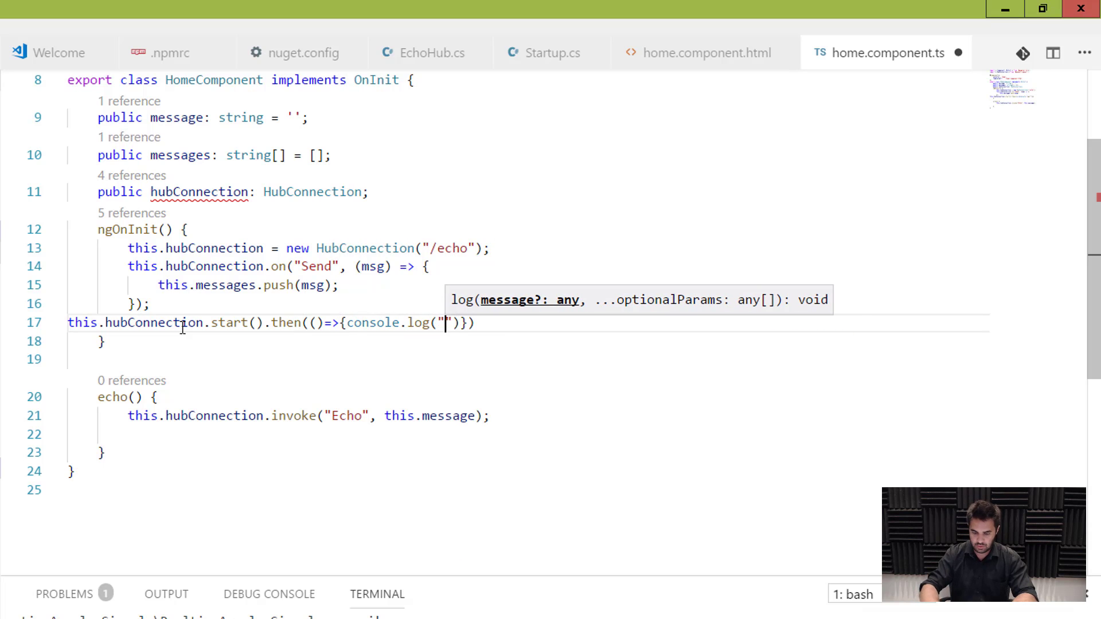
pyautogui.write('Connection ')
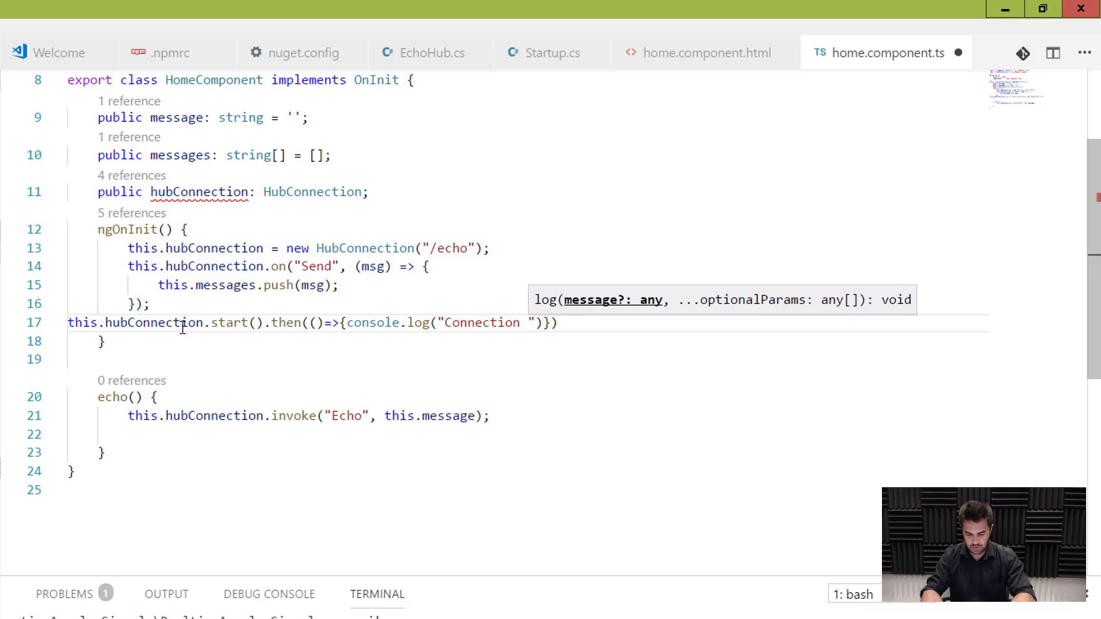
pyautogui.write('started')
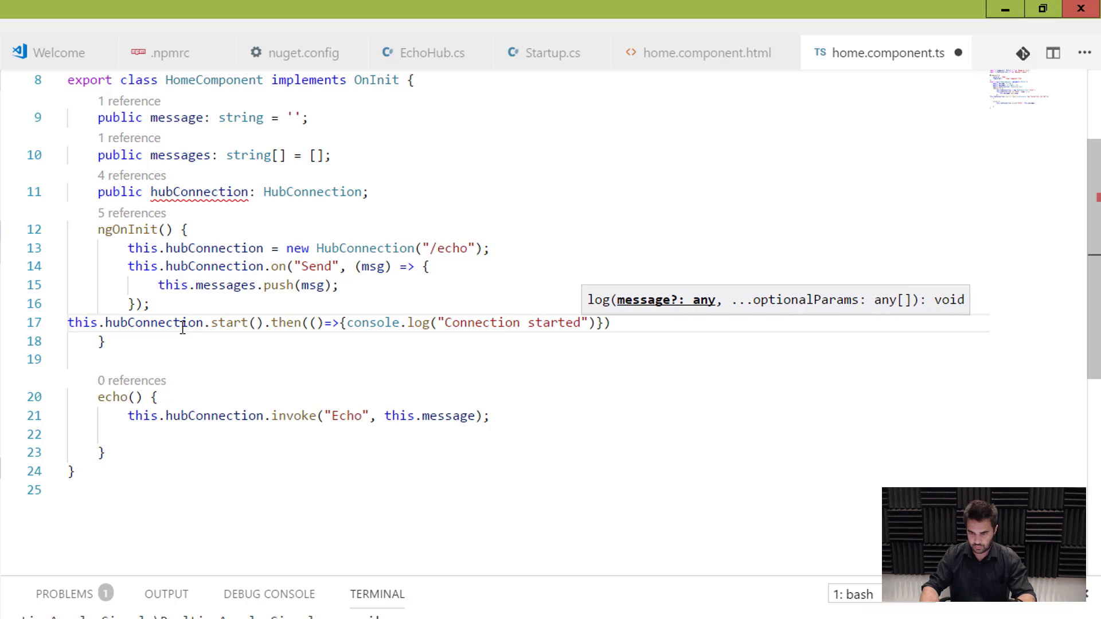
pyautogui.press('Right')
pyautogui.press('Right')
pyautogui.write(';')
pyautogui.press('Right')
pyautogui.write(';')
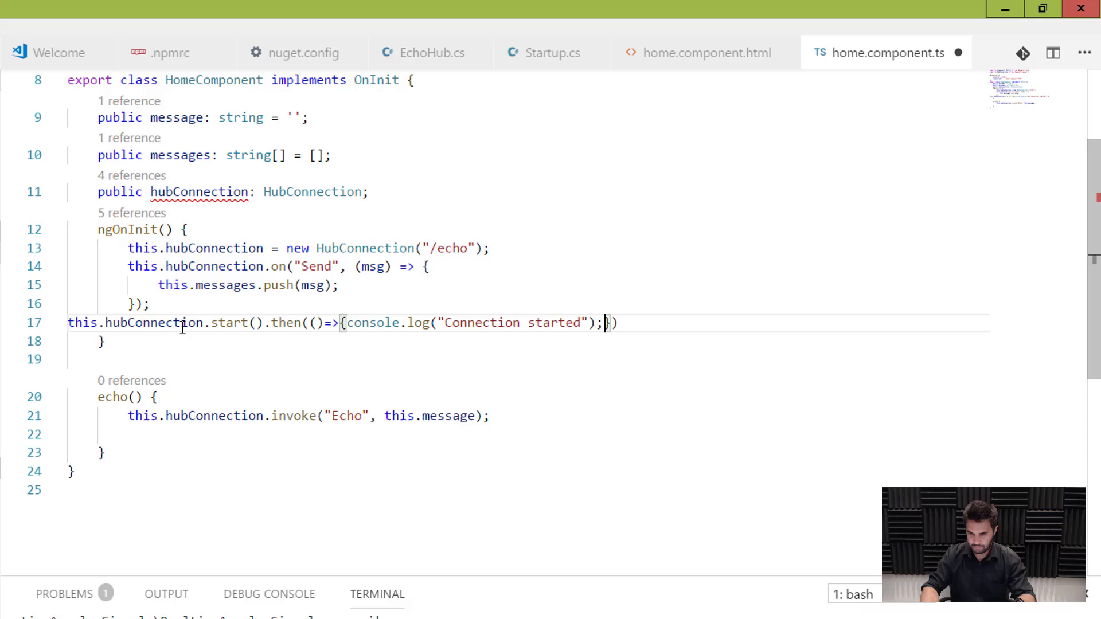
pyautogui.press('Right')
pyautogui.write('.then')
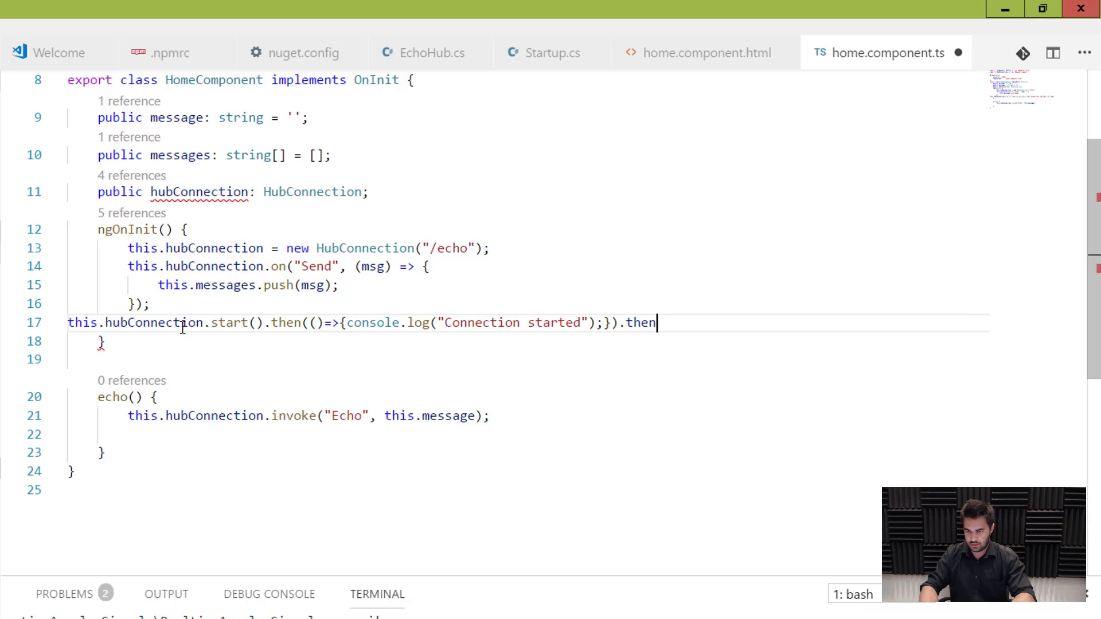
# - Add .catch(err => console.error(err)) to the chain and auto-format it
pyautogui.press('BackSpace')
pyautogui.press('BackSpace')
pyautogui.press('BackSpace')
pyautogui.write('.ca')
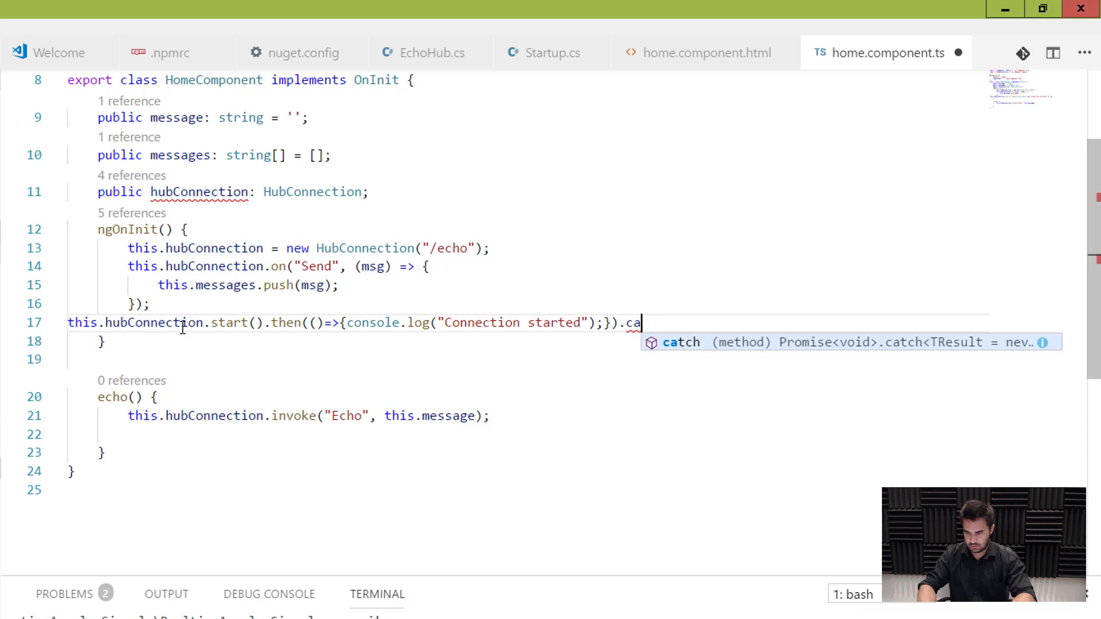
pyautogui.write('tch(')
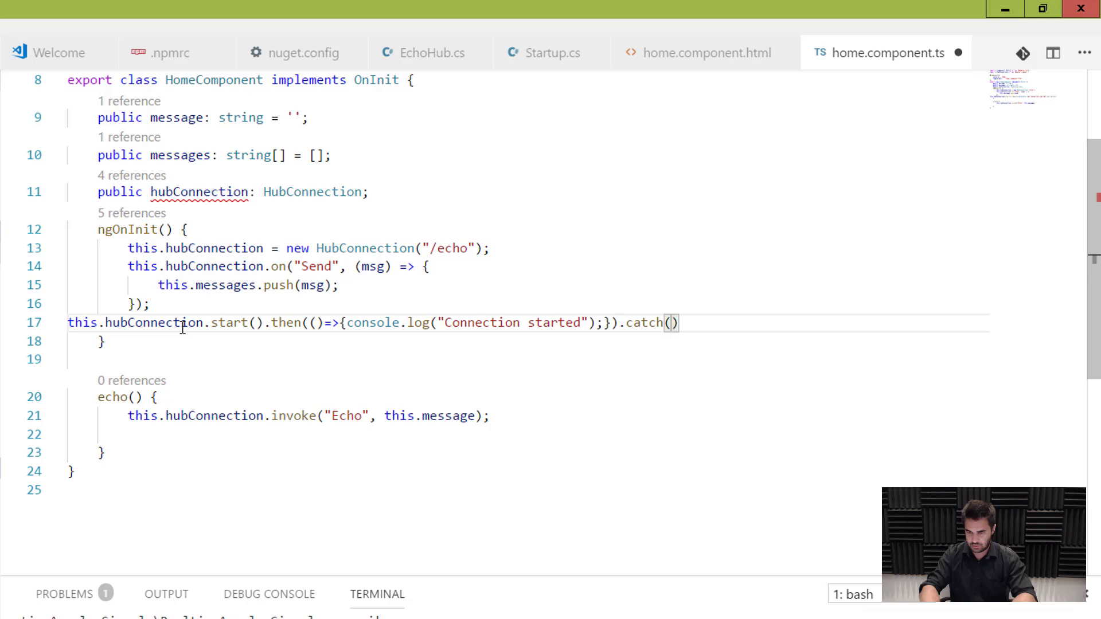
pyautogui.write('err')
pyautogui.press('Escape')
pyautogui.write('=.')
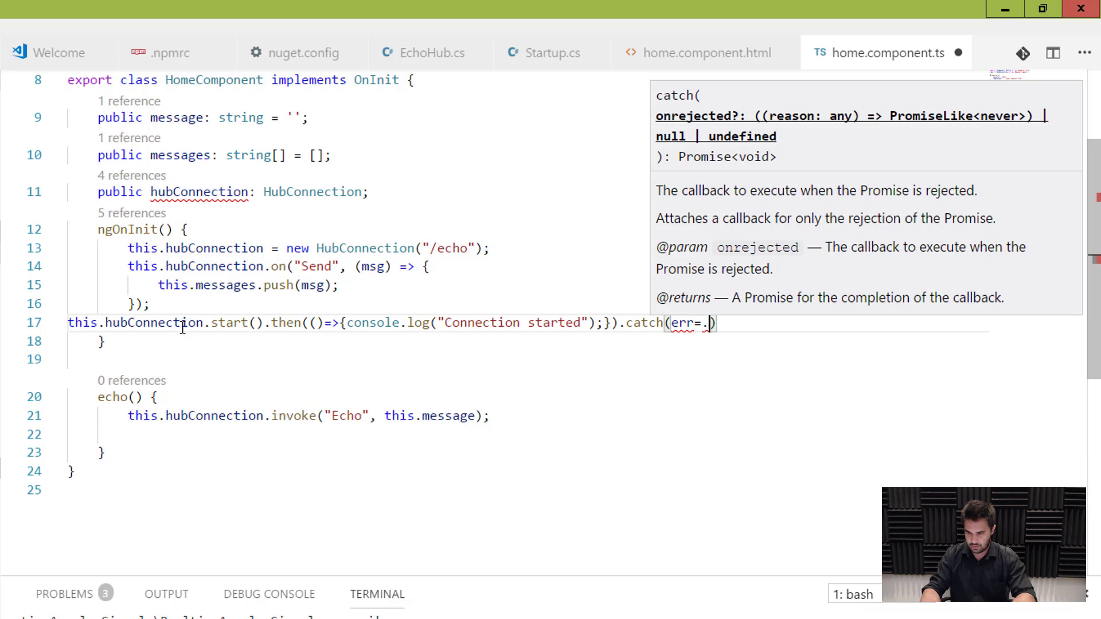
pyautogui.write('{')
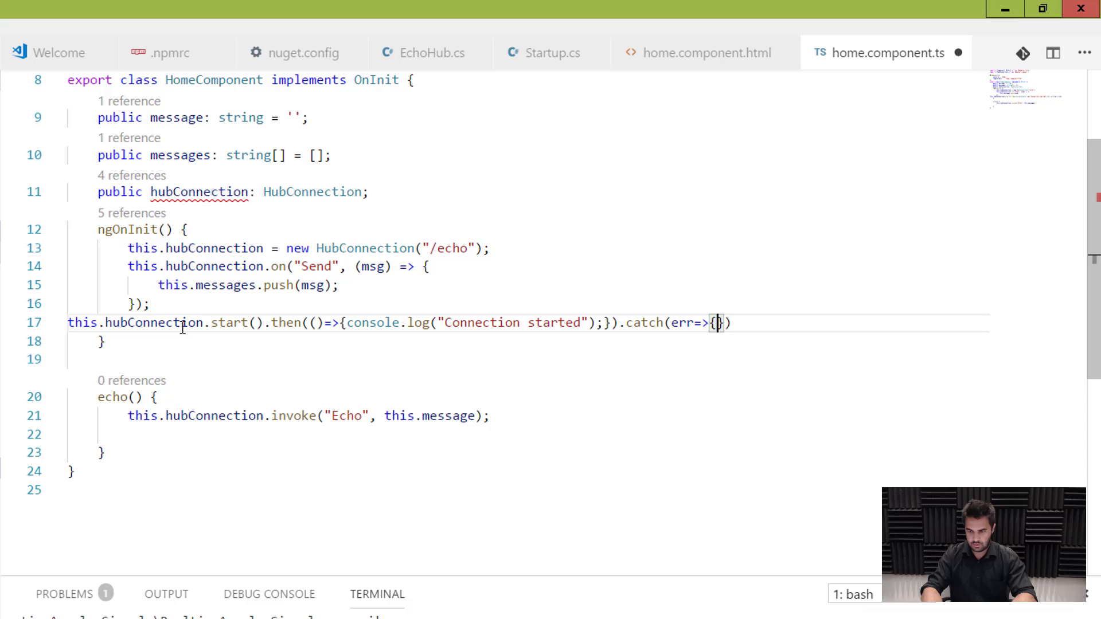
pyautogui.write('console.error')
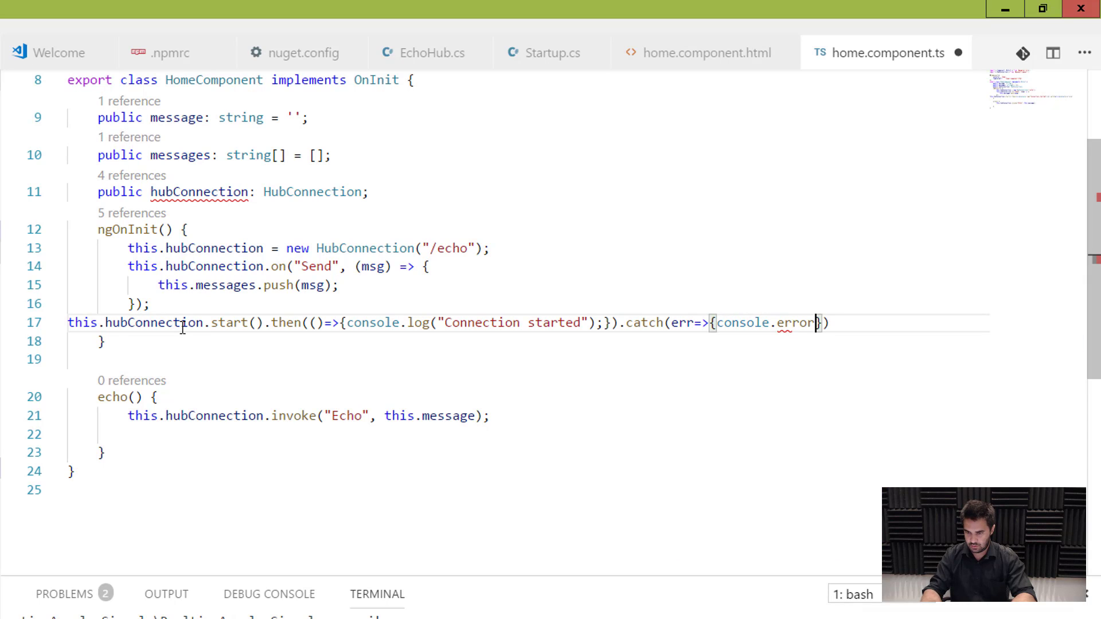
pyautogui.write('(e')
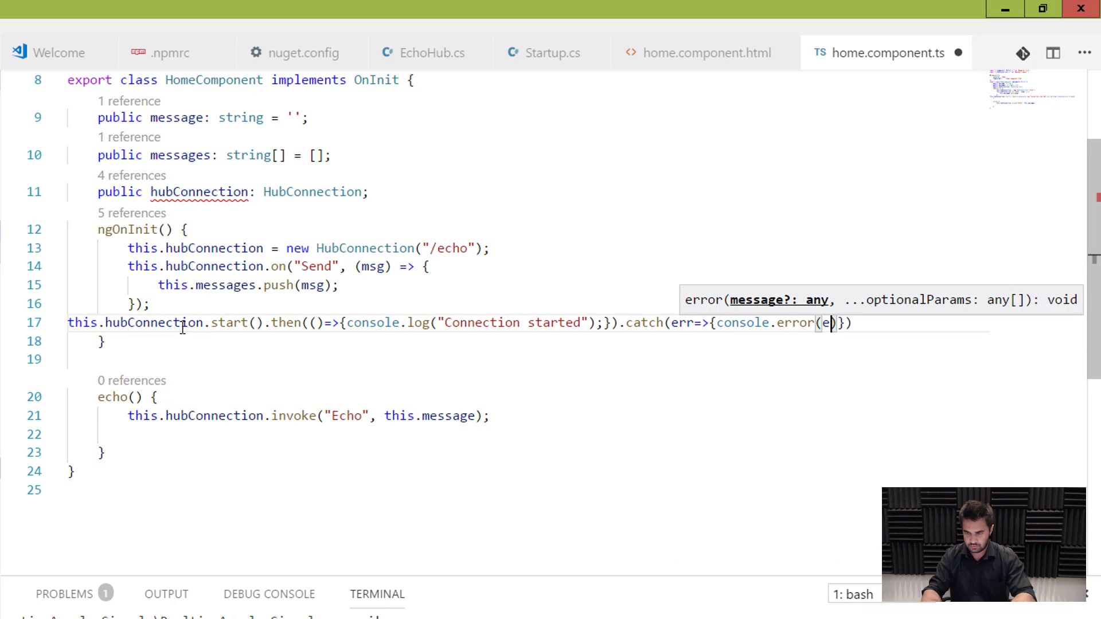
pyautogui.write('rr')
pyautogui.press('Escape')
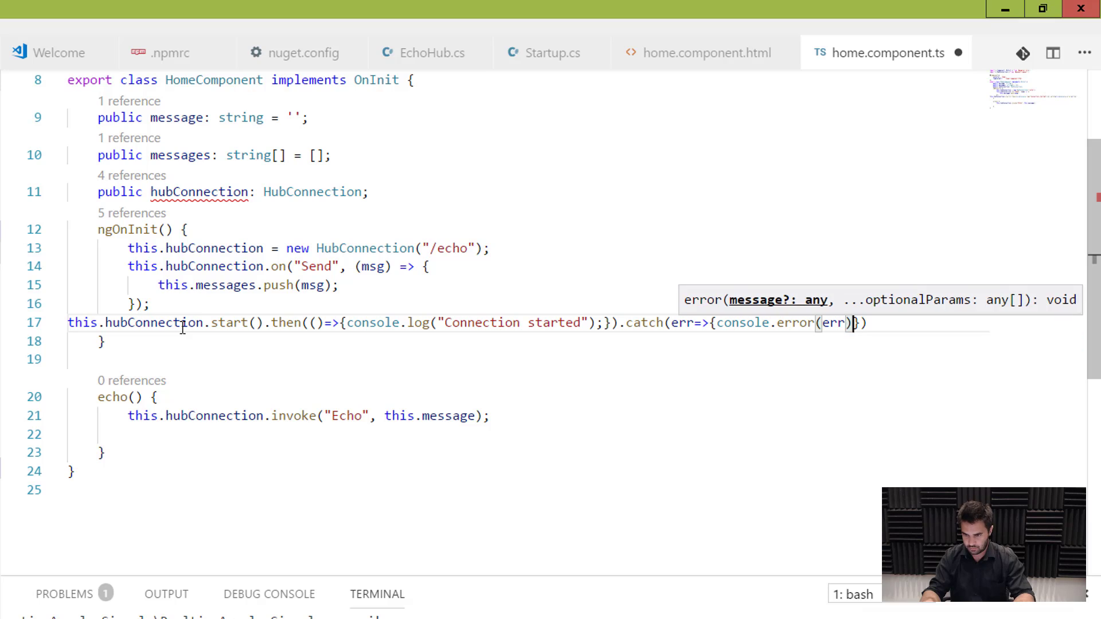
pyautogui.write(');')
pyautogui.press('End')
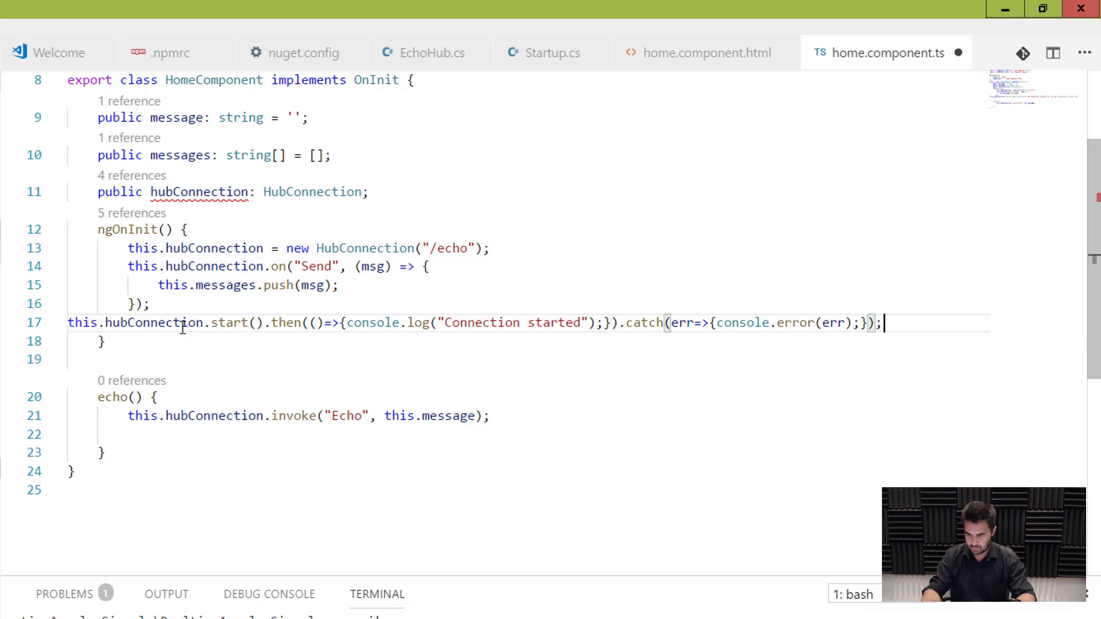
pyautogui.hotkey('shift', 'alt', 'f')
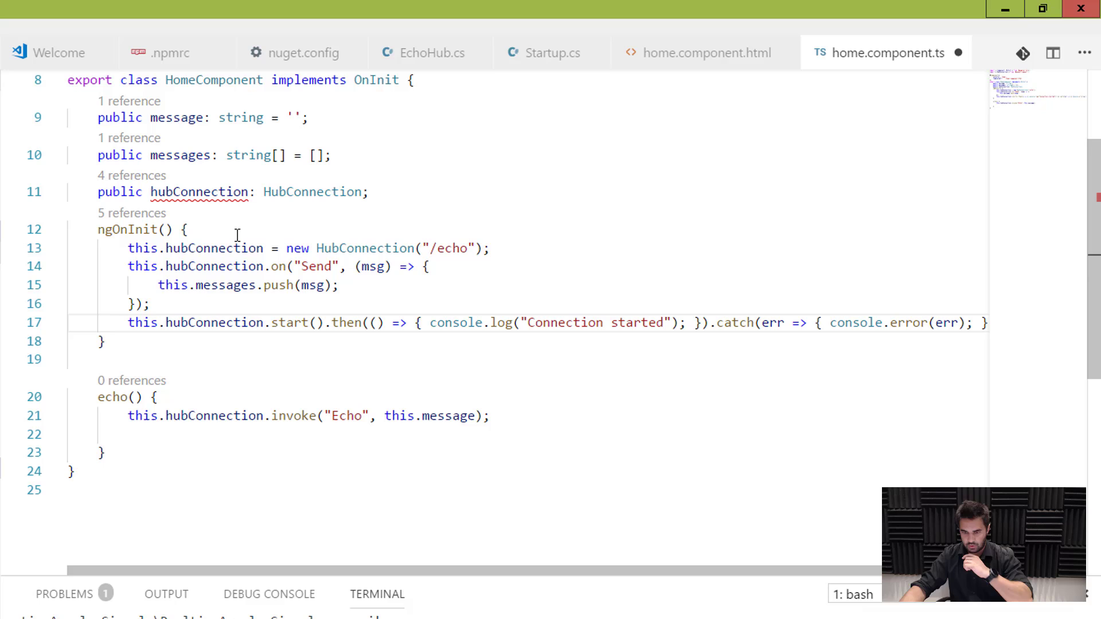
# - Split .then and .catch onto their own indented lines and review them
pyautogui.click(327, 323)
pyautogui.press('Return')
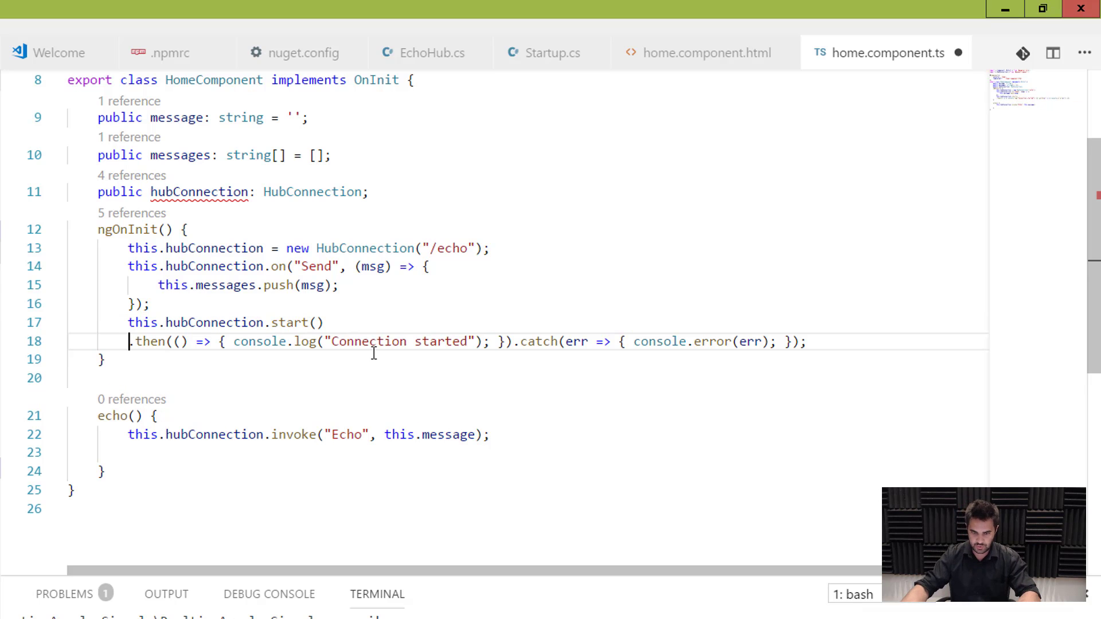
pyautogui.press('Tab')
pyautogui.click(536, 342)
pyautogui.press('Return')
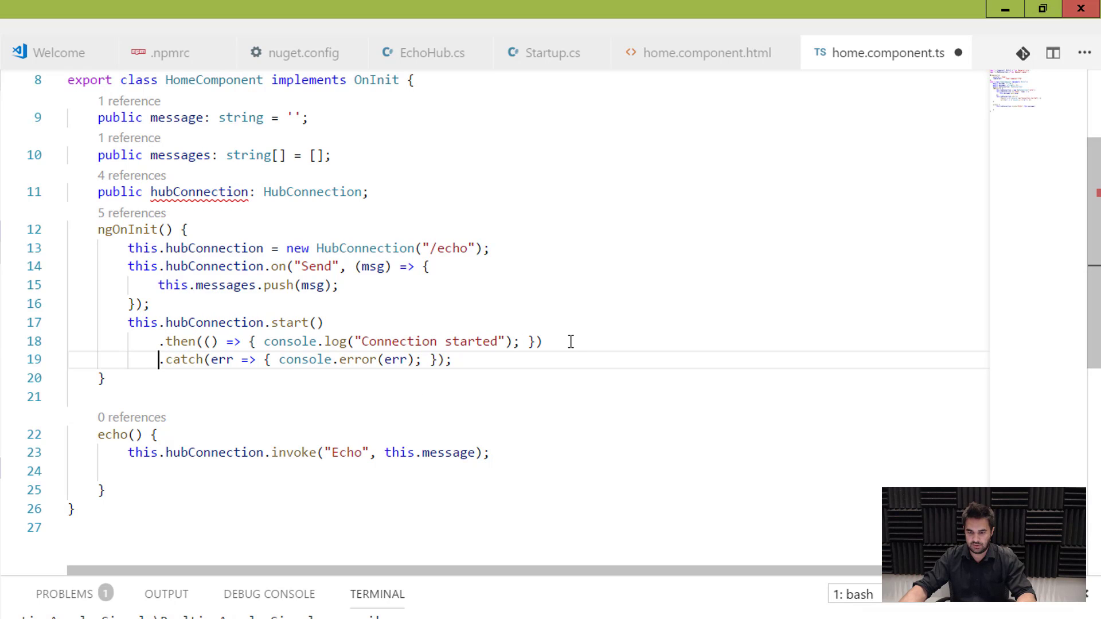
pyautogui.click(565, 344)
pyautogui.hotkey('shift', 'Up')
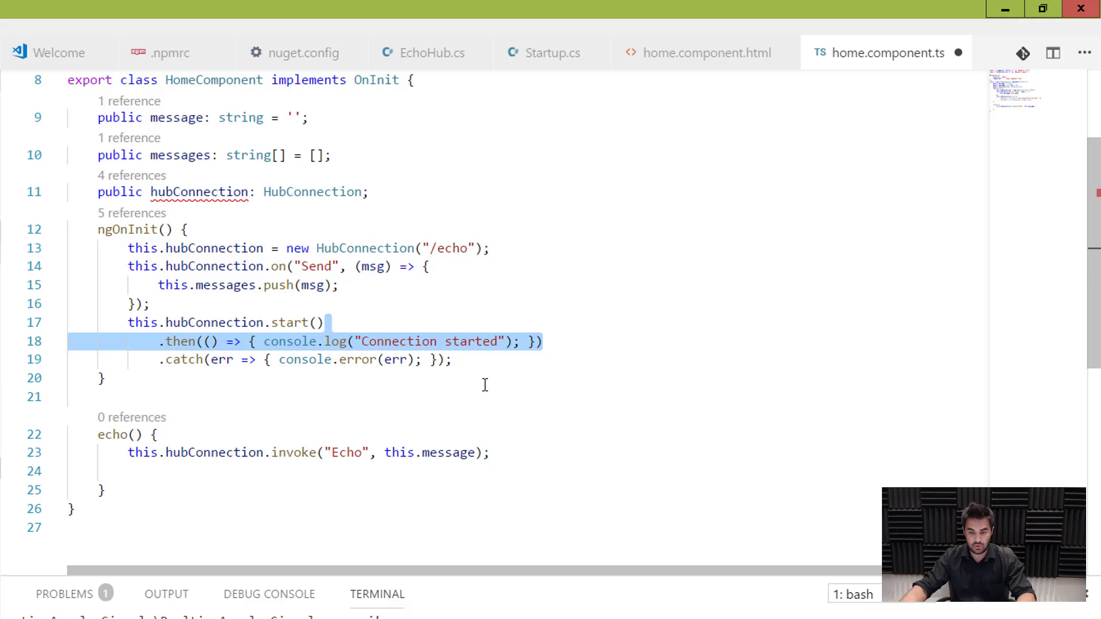
pyautogui.click(507, 360)
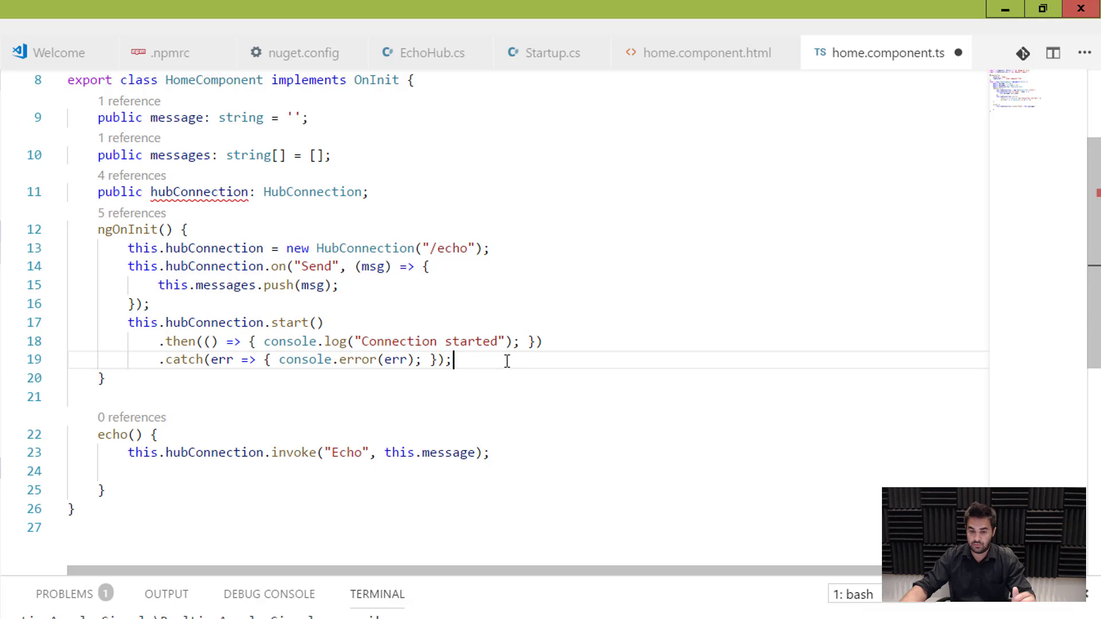
pyautogui.hotkey('shift', 'Up')
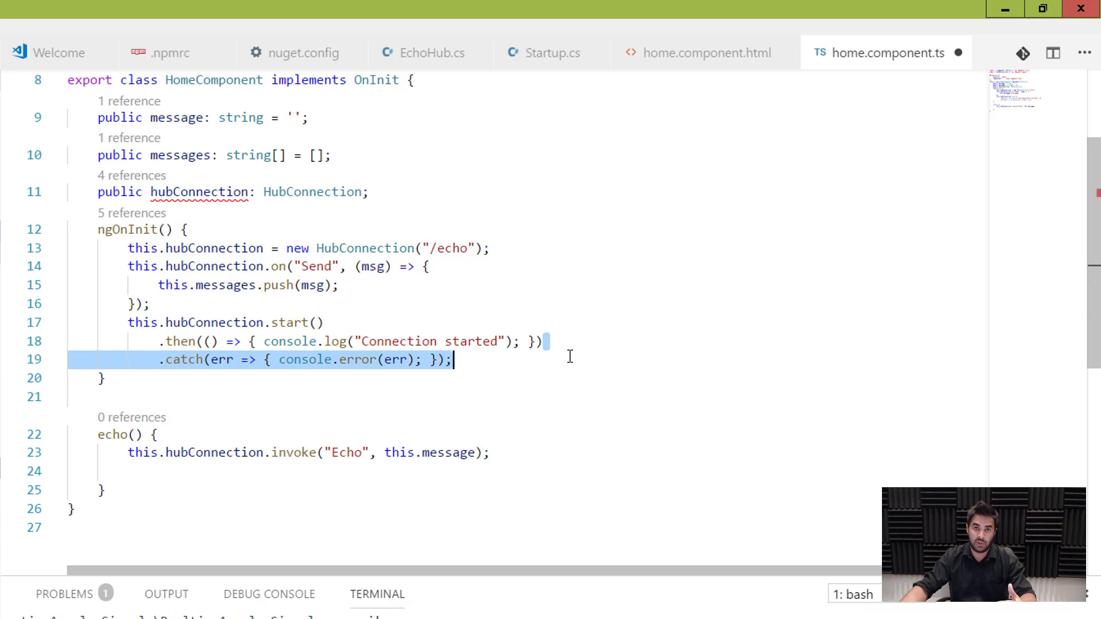
pyautogui.click(582, 377)
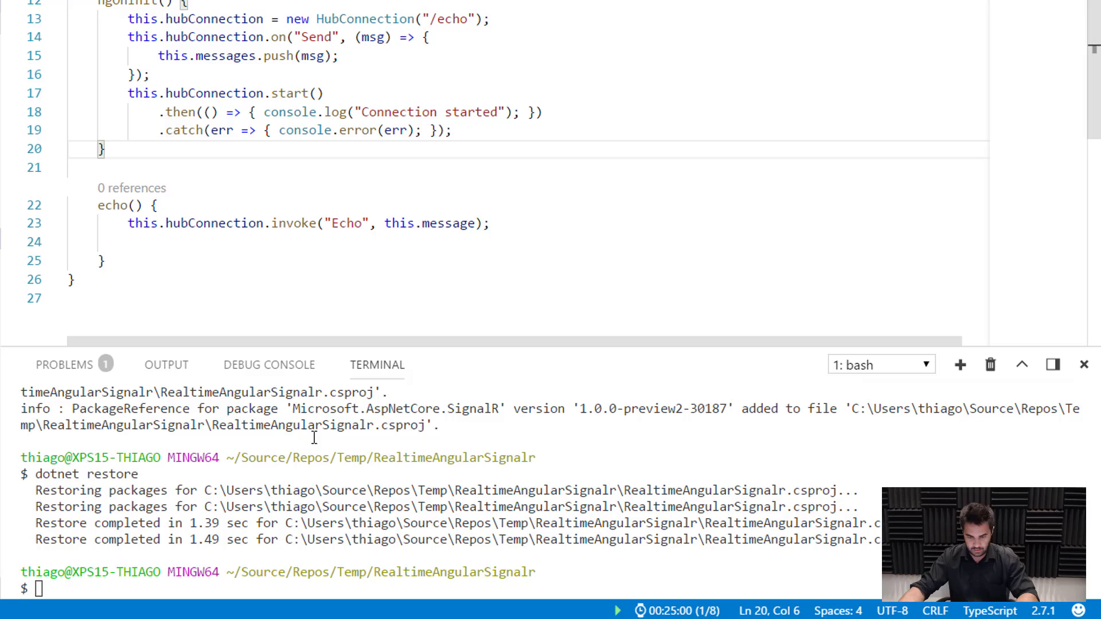
# - Run the app with dotnet run in the integrated terminal
pyautogui.click(275, 581)
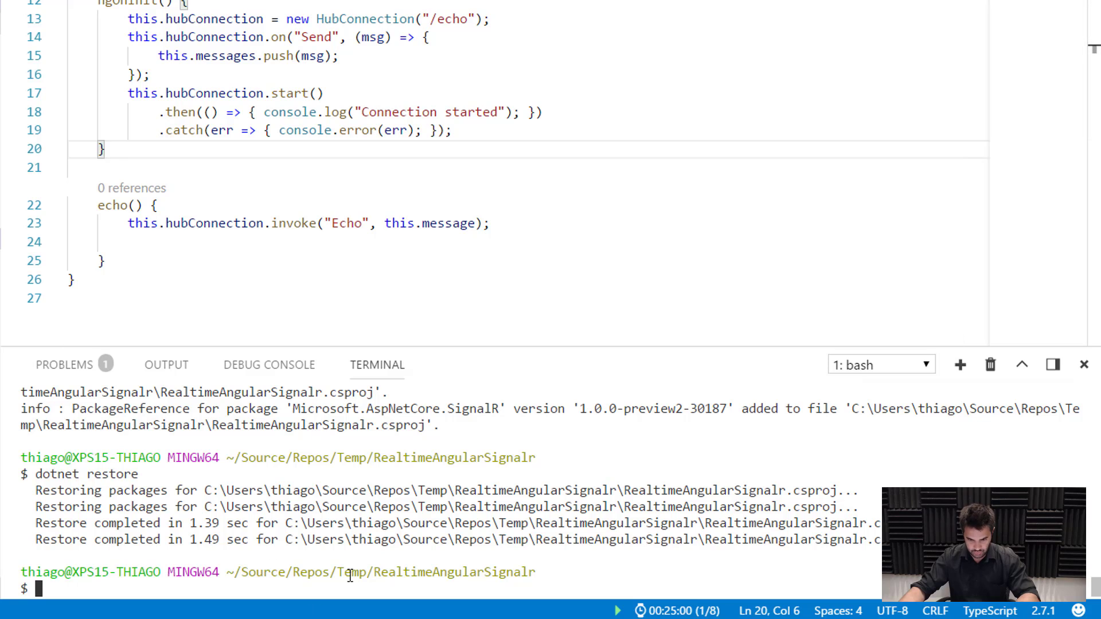
pyautogui.write('dotnet ')
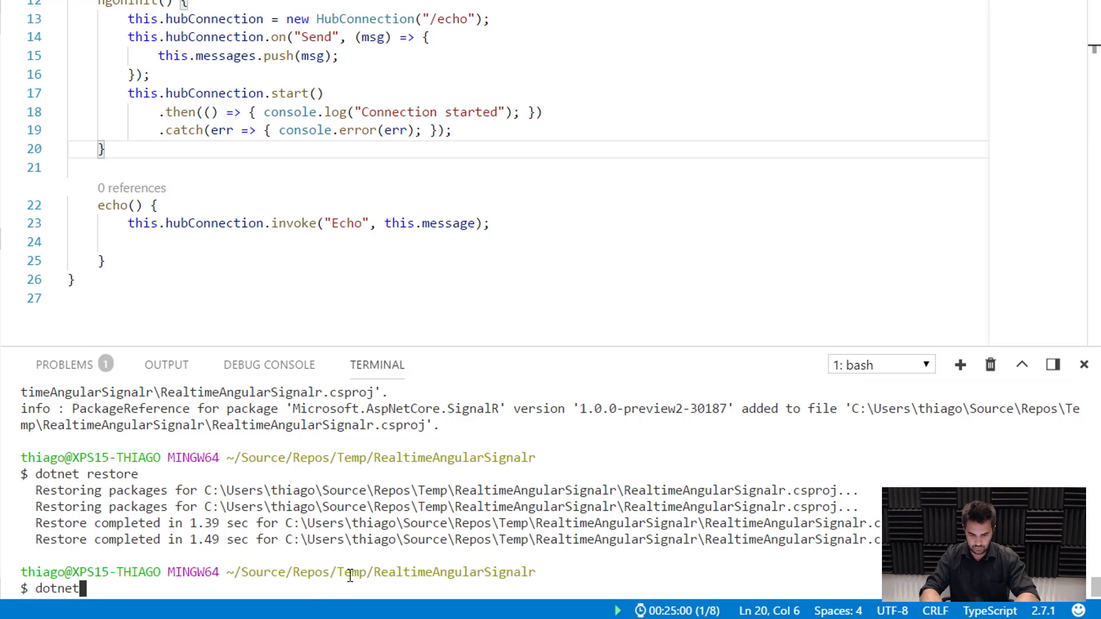
pyautogui.write('run')
pyautogui.press('Return')
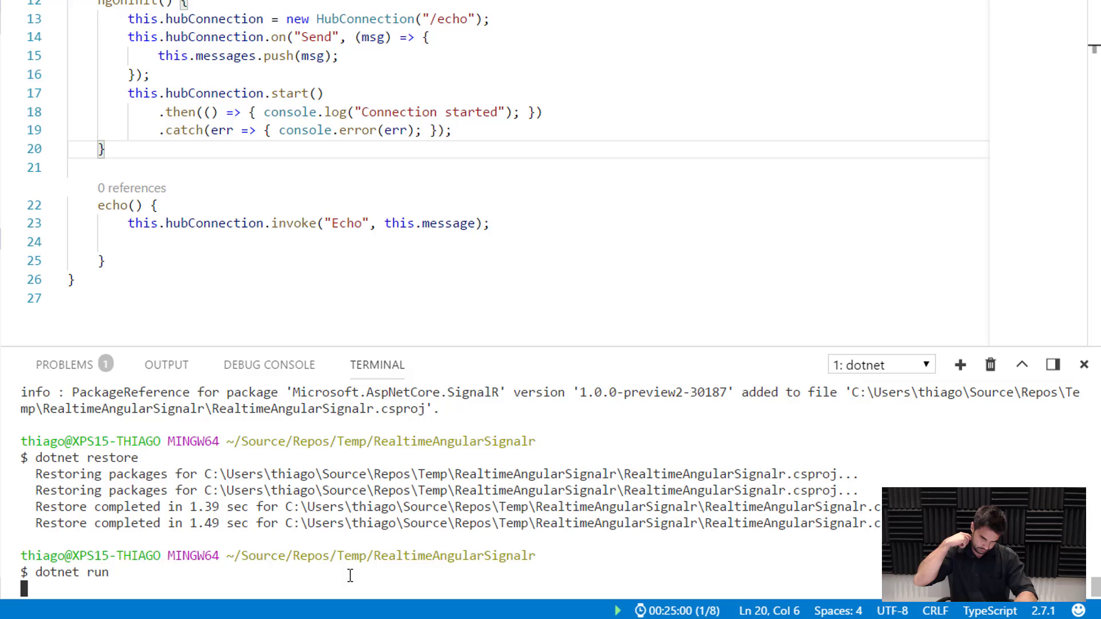
# - Switch from VS Code to the tiled Chrome windows
pyautogui.hotkey('alt', 'Tab')
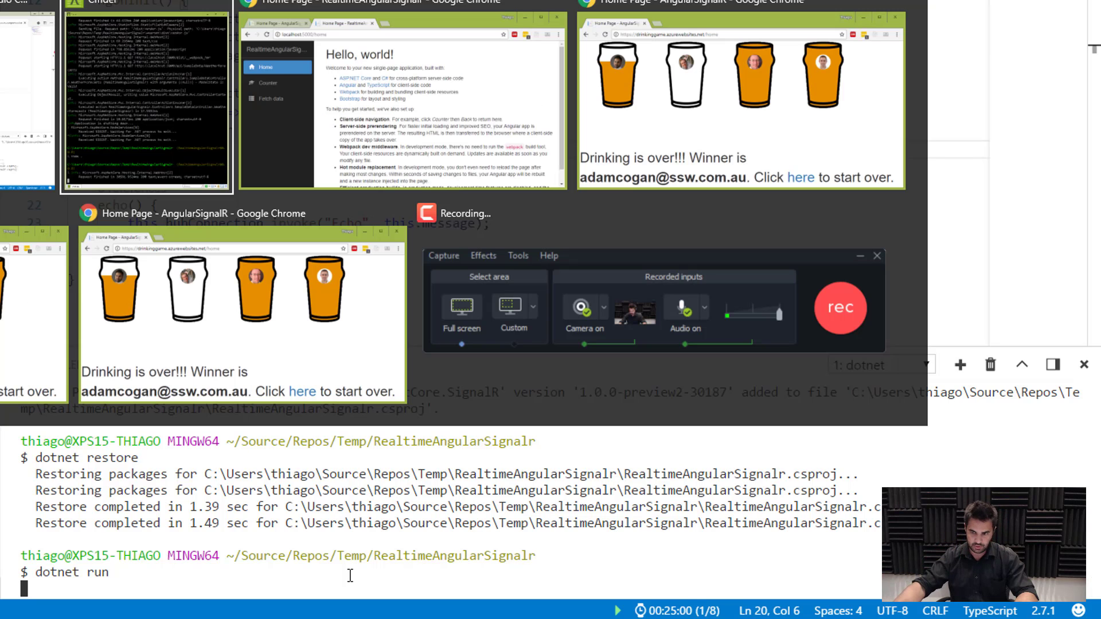
pyautogui.hotkey('alt', 'Tab')
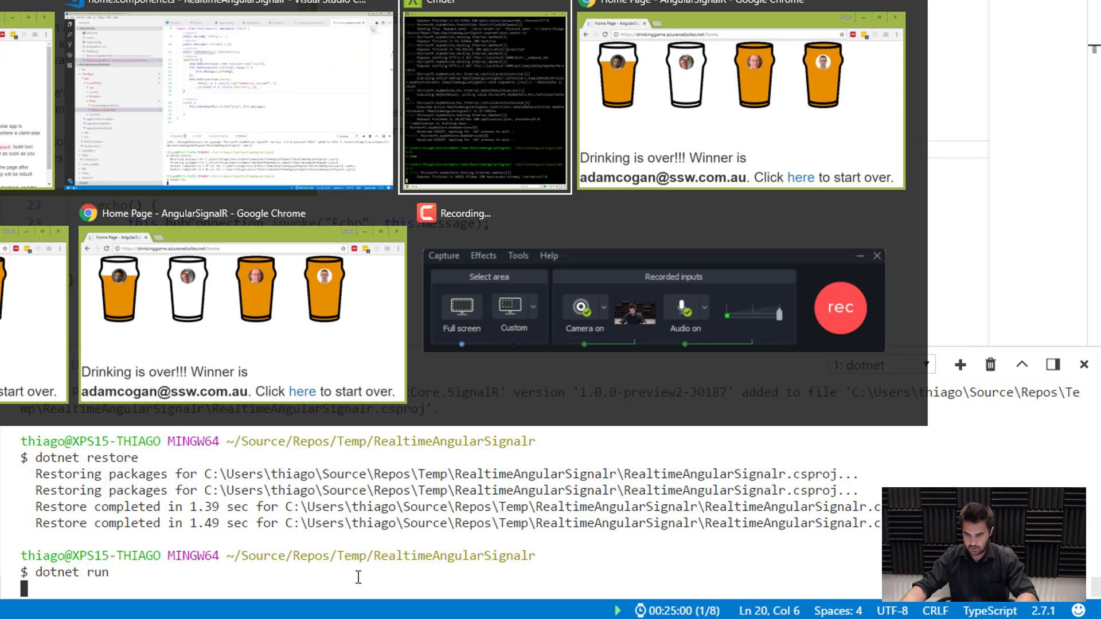
pyautogui.press('Tab')
pyautogui.hotkey('alt', 'Tab')
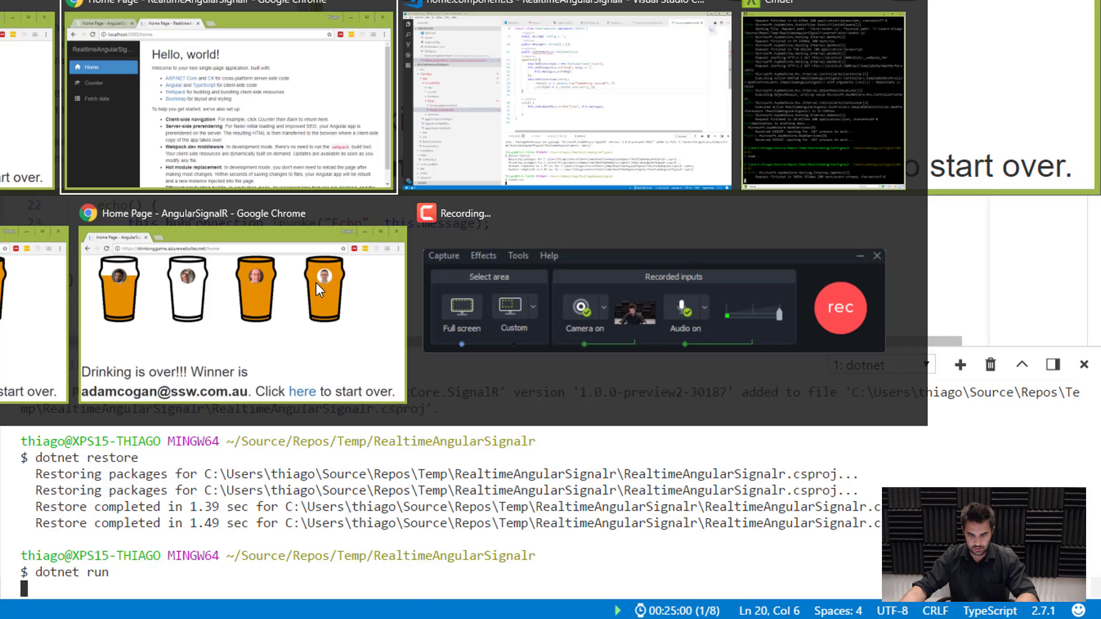
pyautogui.press('Tab')
pyautogui.press('Tab')
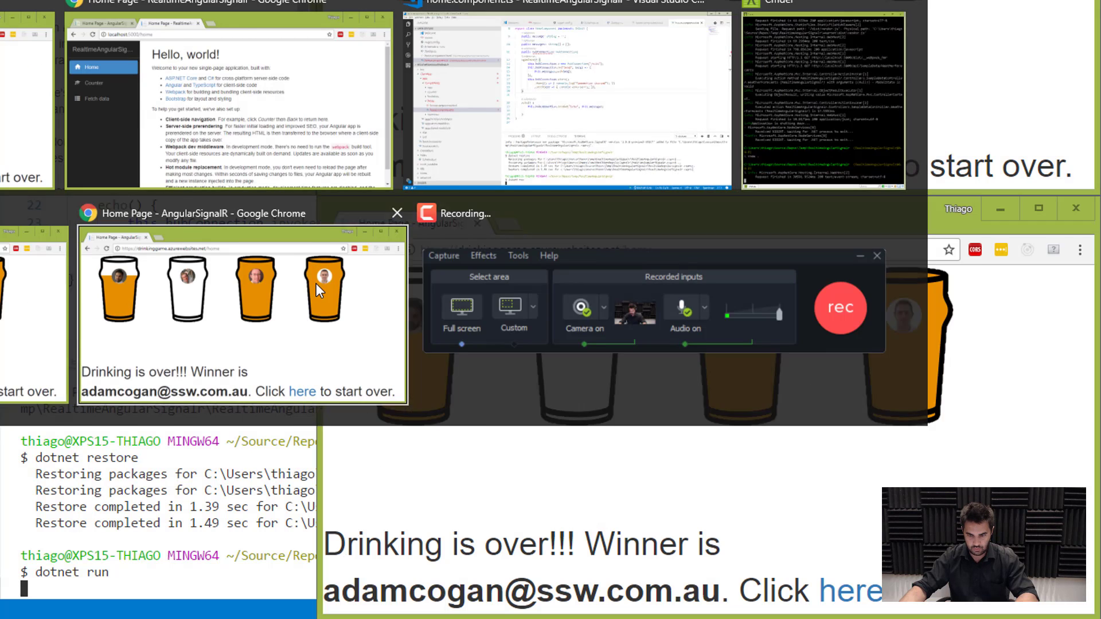
pyautogui.hotkey('alt', 'Tab')
pyautogui.press('Tab')
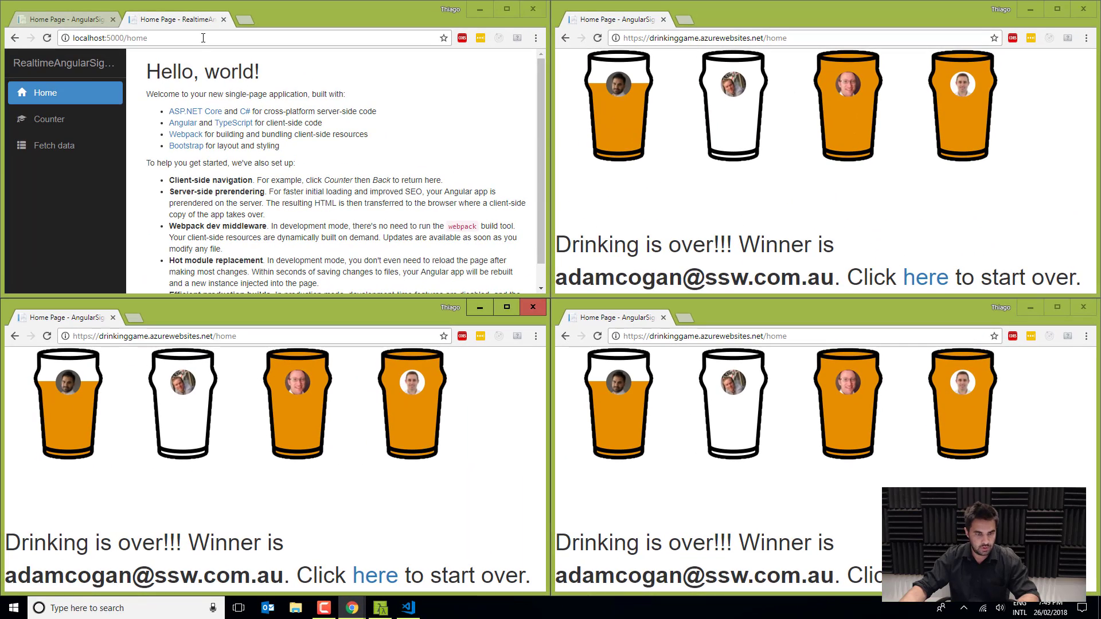
# - Reload the local app home page at localhost:5000/home
pyautogui.click(202, 36)
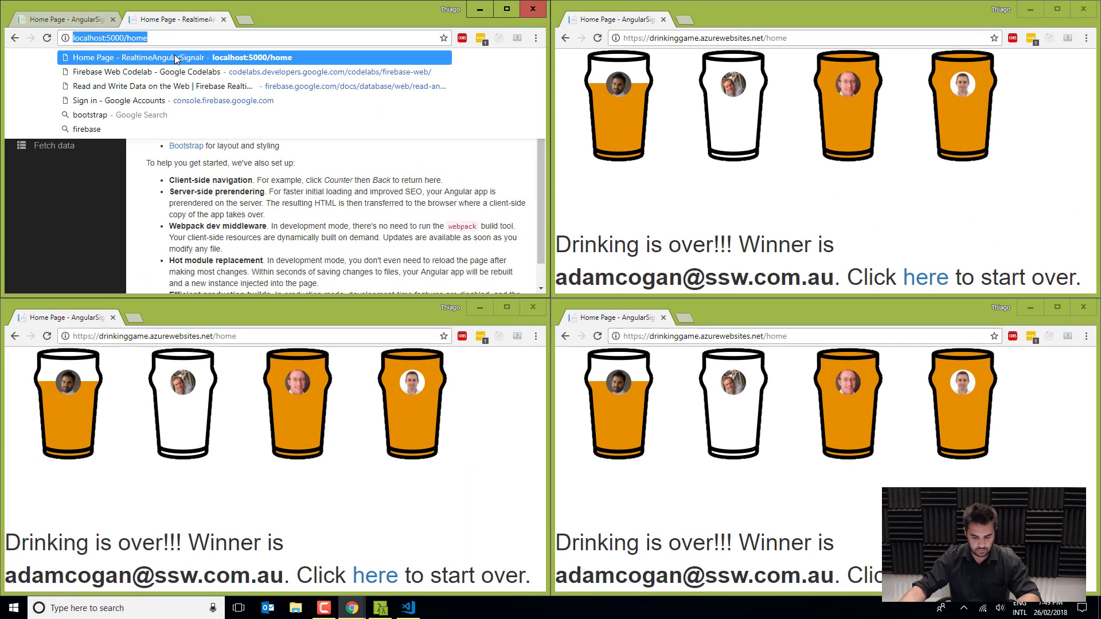
pyautogui.click(138, 320)
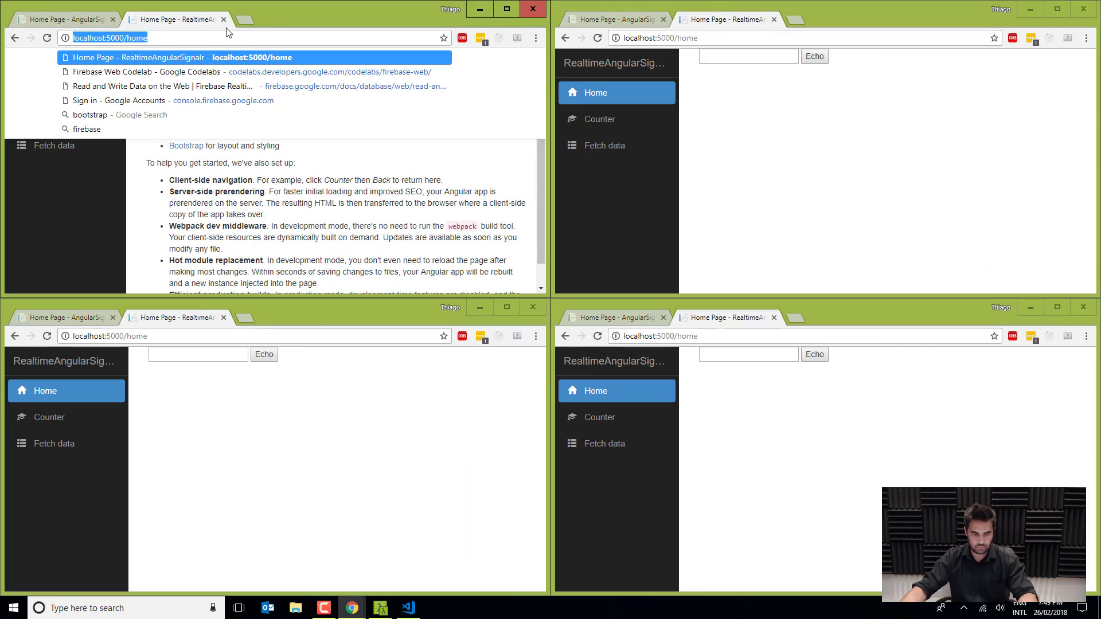
pyautogui.press('Return')
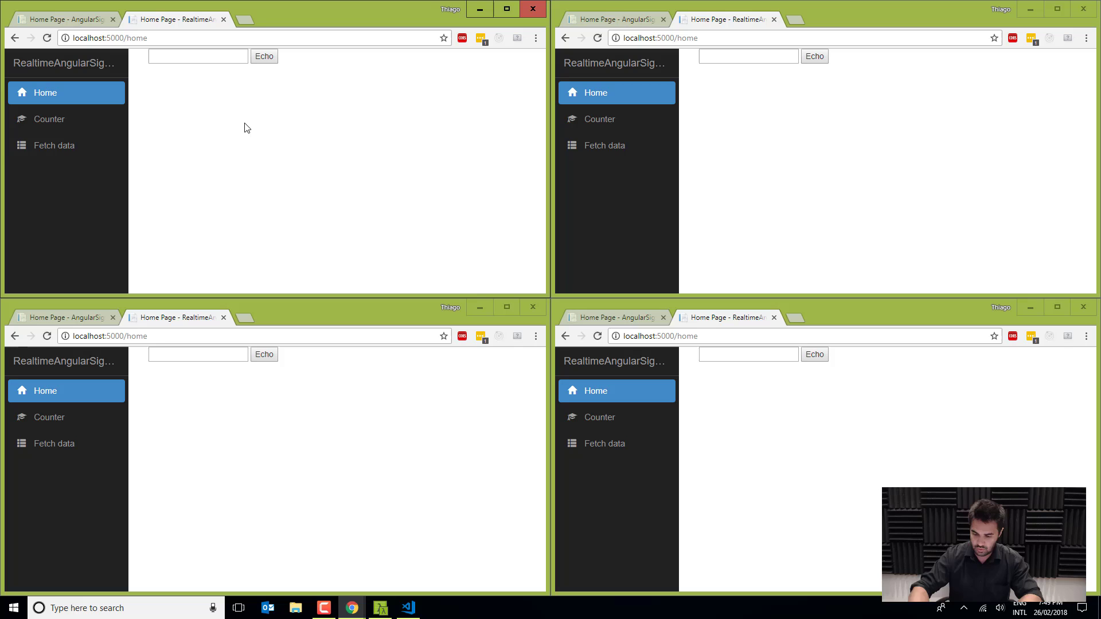
# - Show the DevTools console and highlight the "Connection started" log line
pyautogui.press('F12')
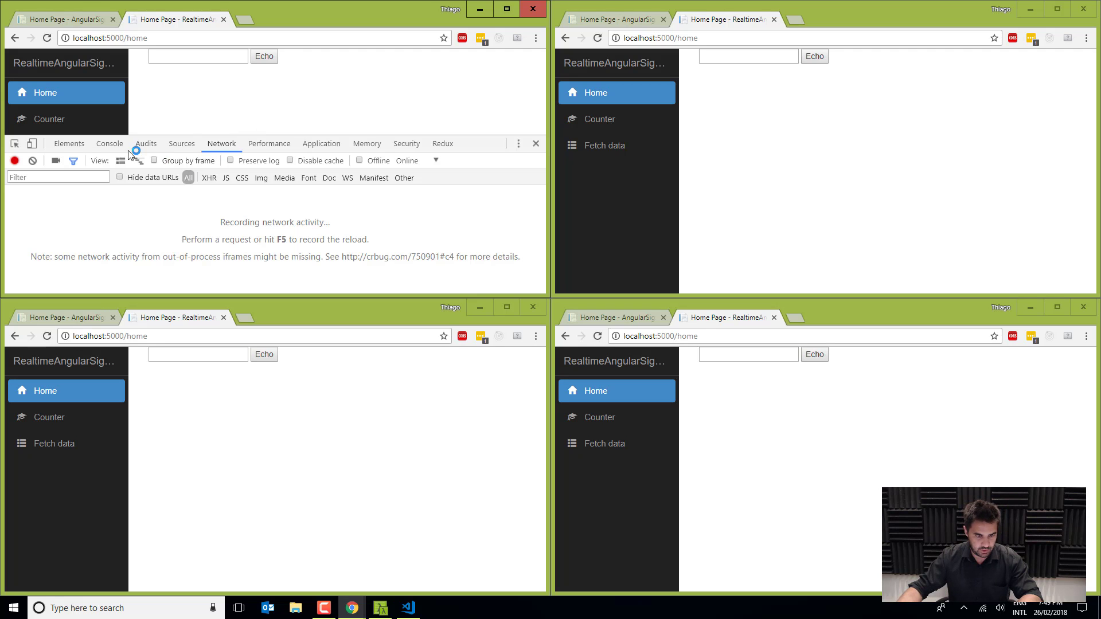
pyautogui.click(110, 143)
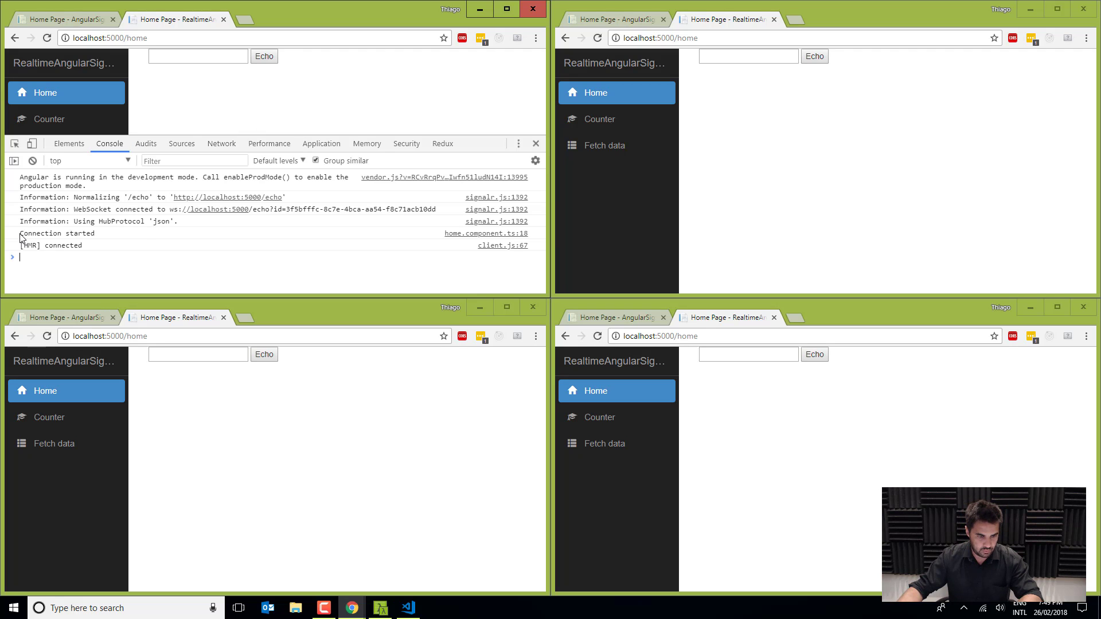
pyautogui.moveTo(19, 234); pyautogui.dragTo(94, 235)
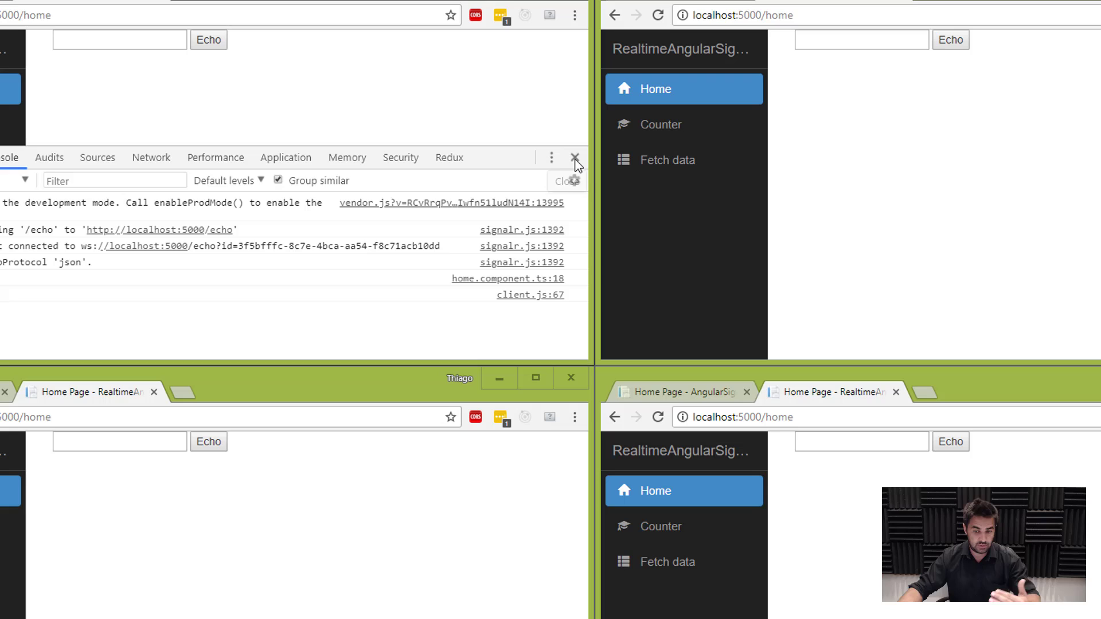
# - Close DevTools, then echo 'hello world' from the top-left window and 'hello there' from the top-right
pyautogui.click(576, 159)
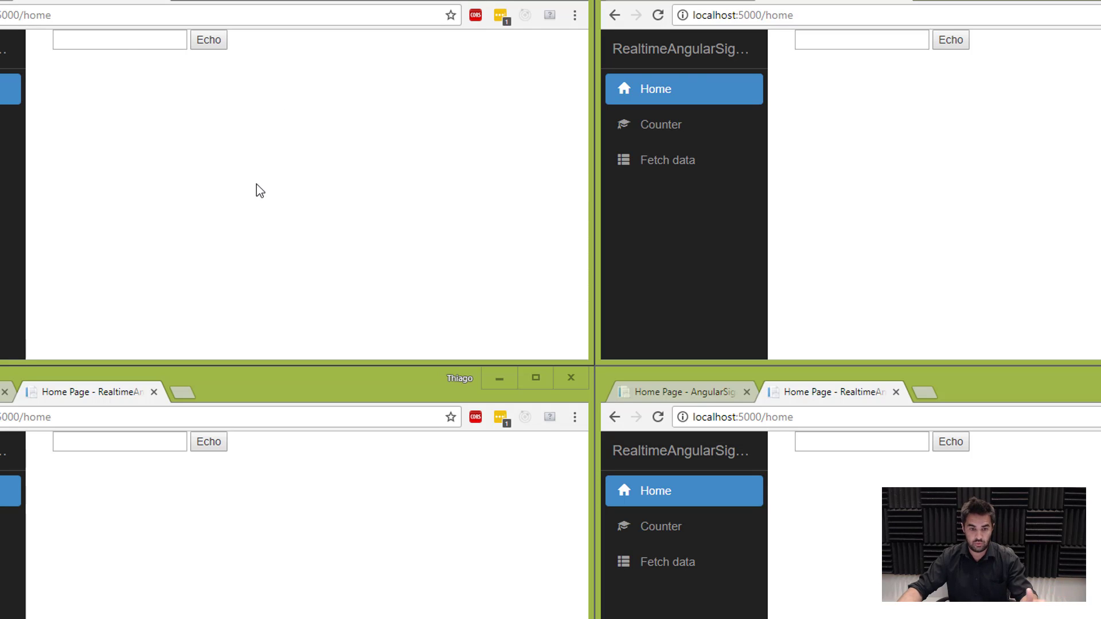
pyautogui.click(126, 40)
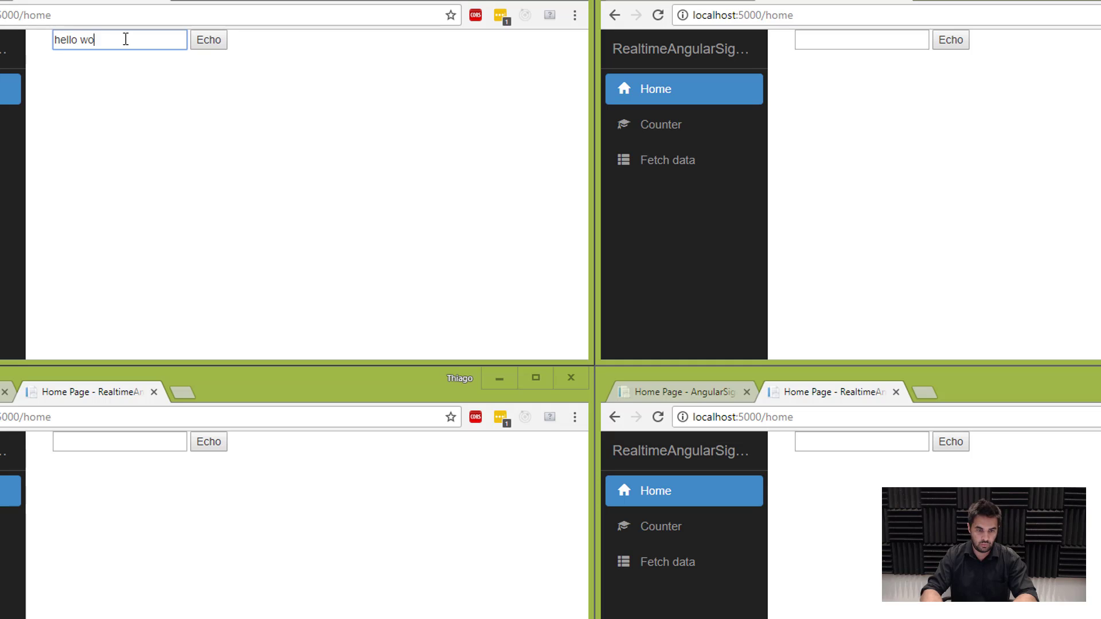
pyautogui.write('rld')
pyautogui.click(209, 40)
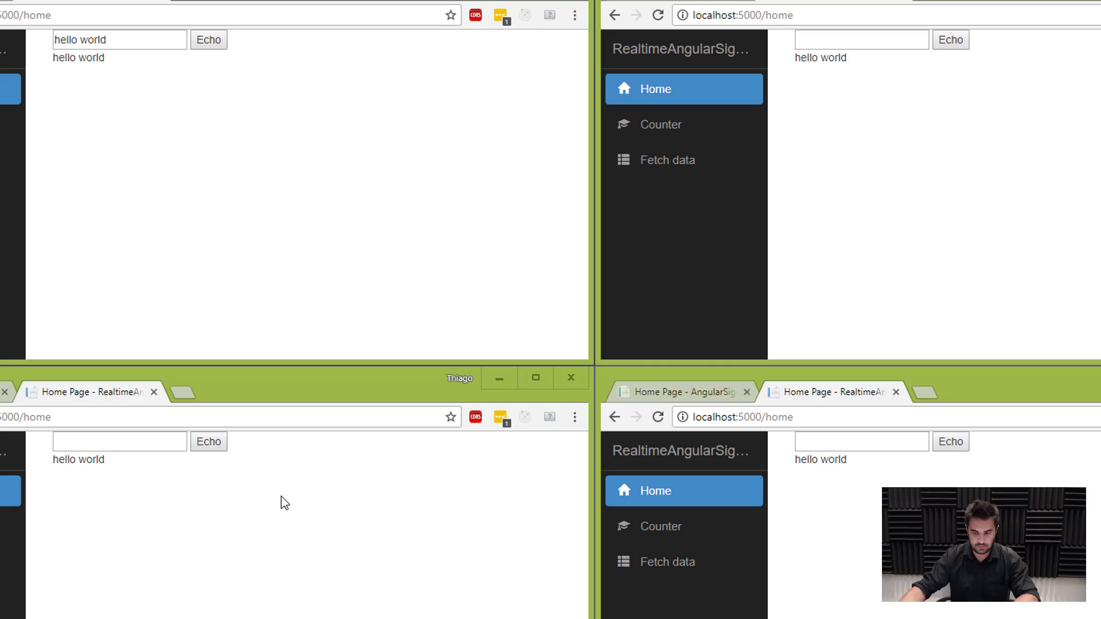
pyautogui.click(834, 42)
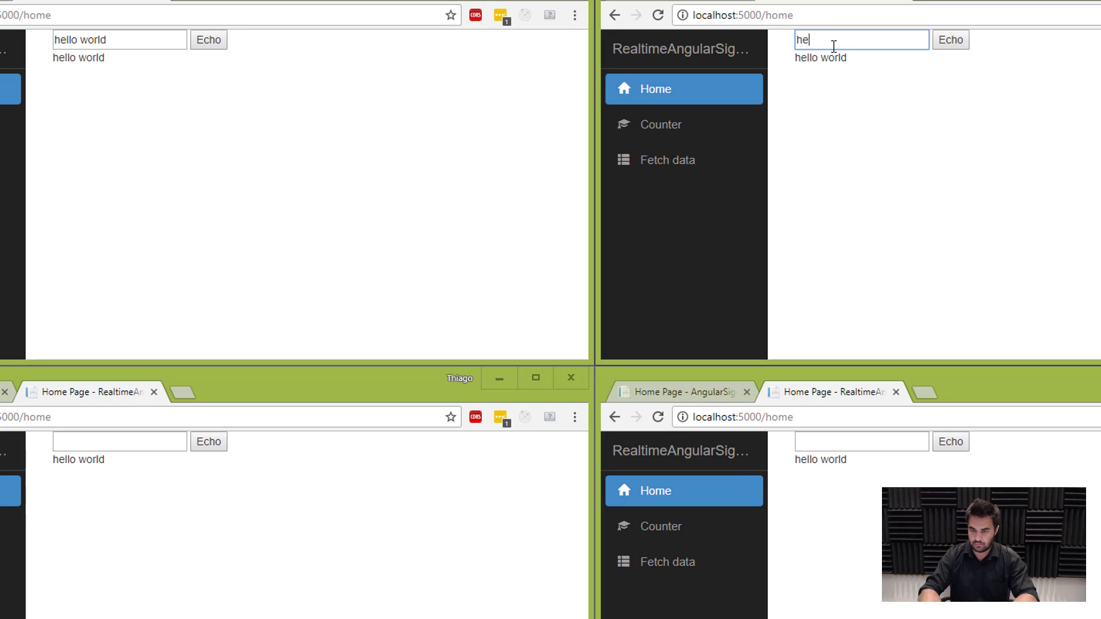
pyautogui.write('re')
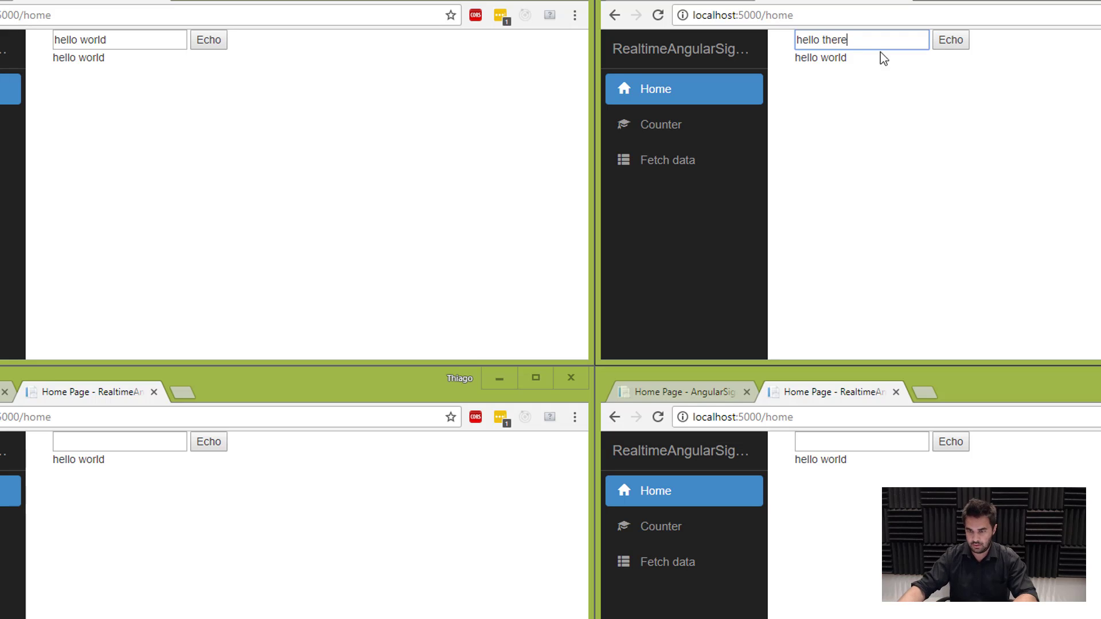
pyautogui.click(950, 40)
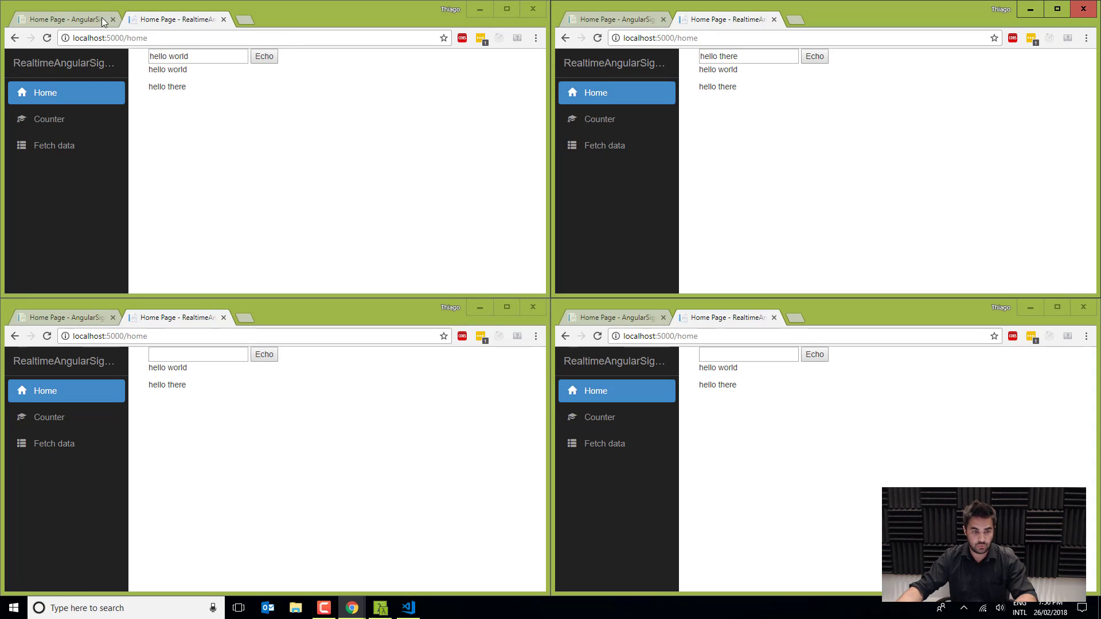
# - Go to github.com/thiagospassos in a new maximized Chrome tab
pyautogui.click(69, 19)
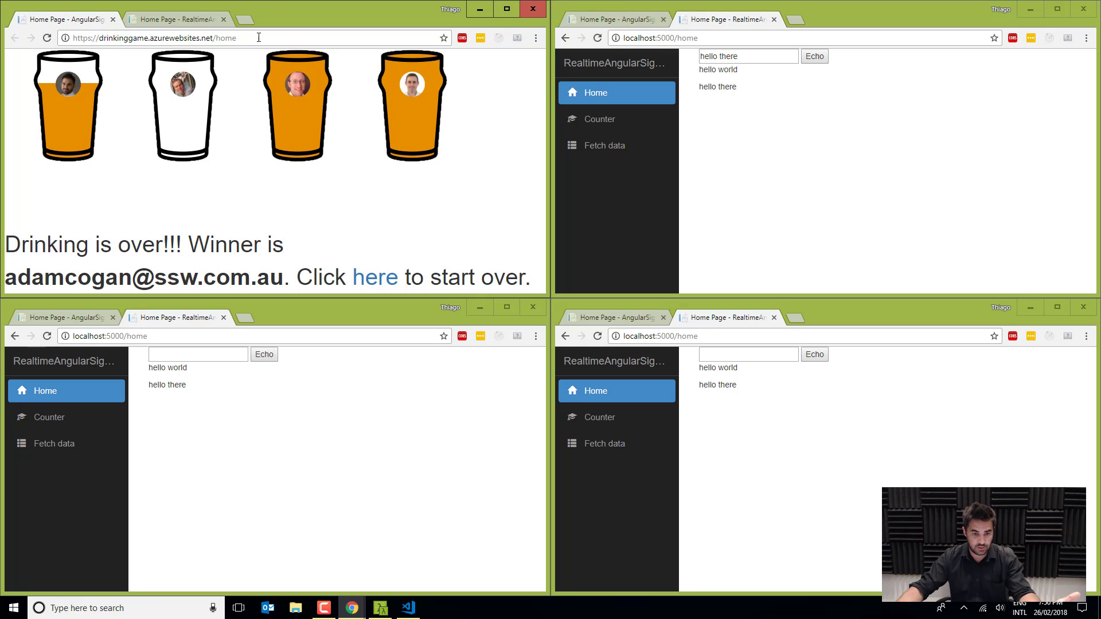
pyautogui.click(251, 20)
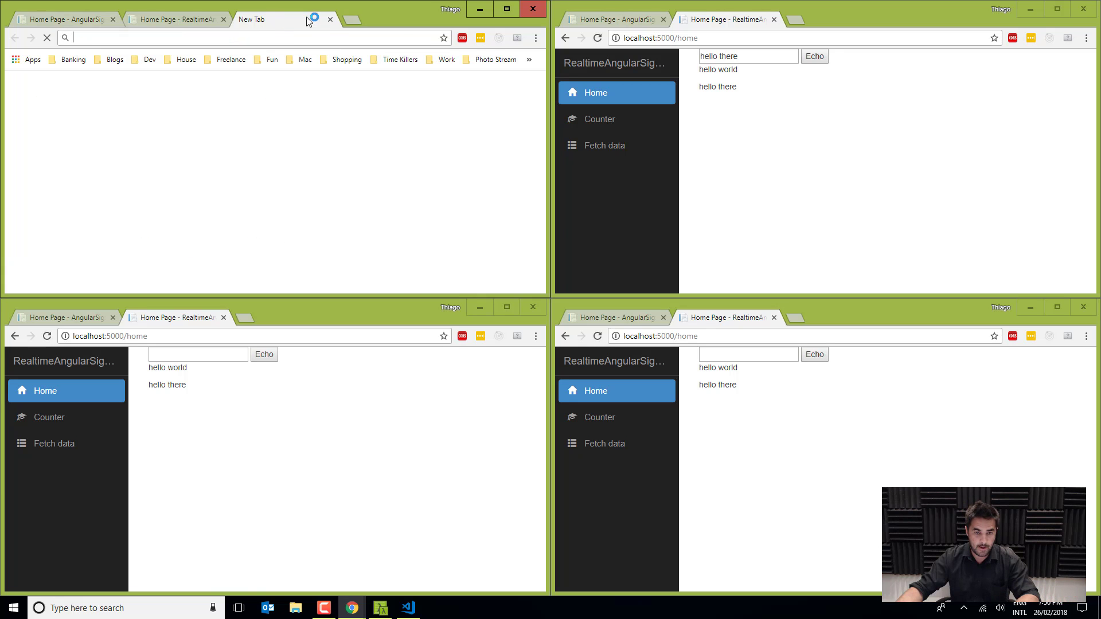
pyautogui.doubleClick(387, 9)
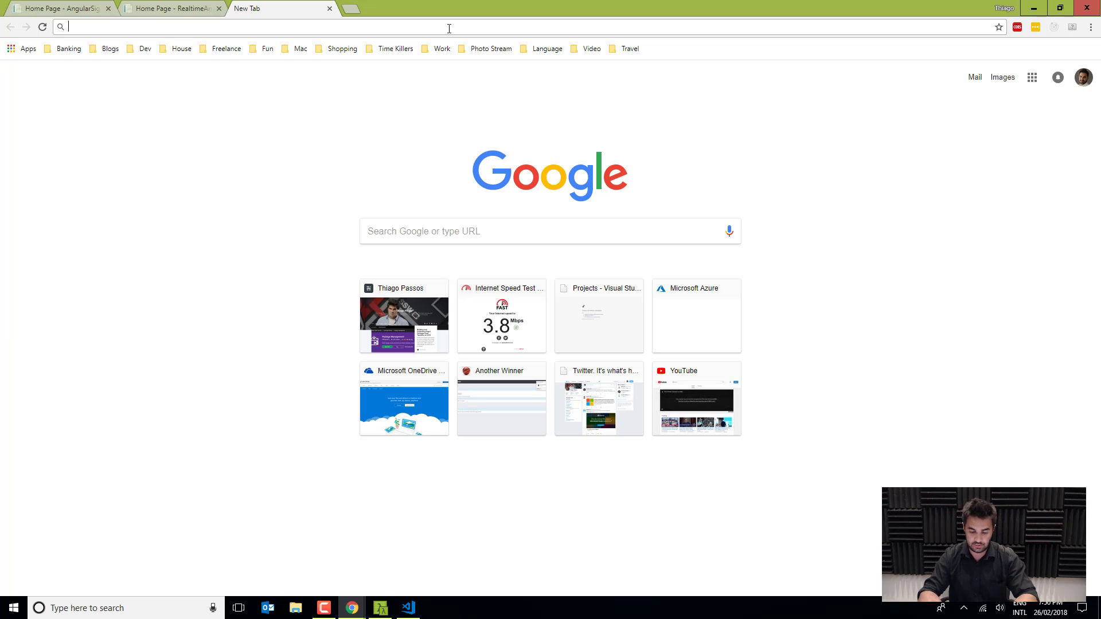
pyautogui.write('github.com/thiagospassos')
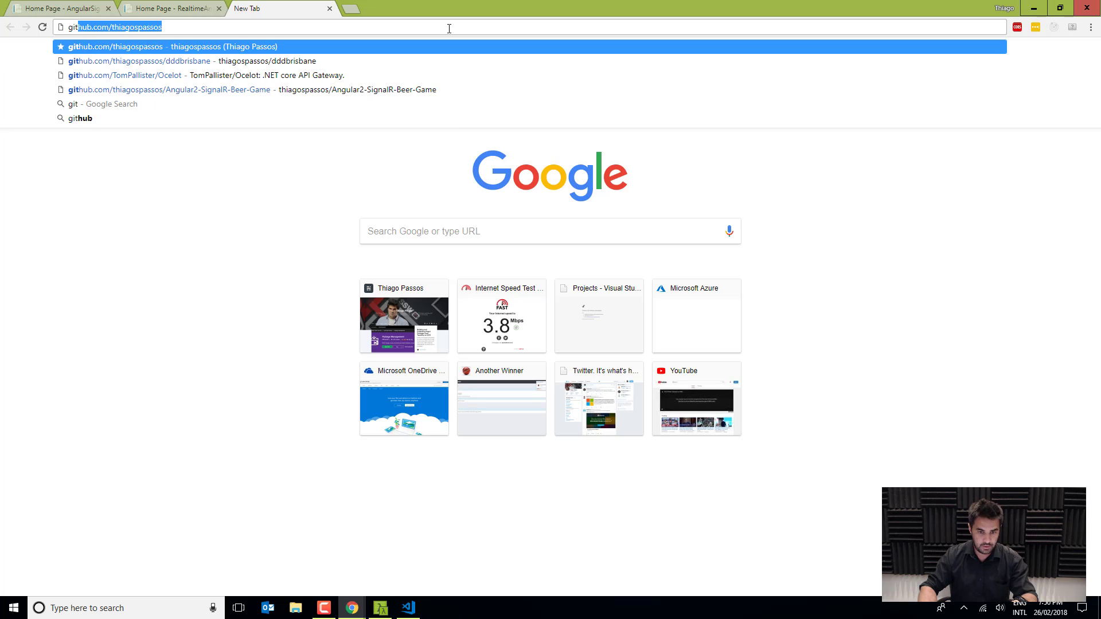
pyautogui.press('Return')
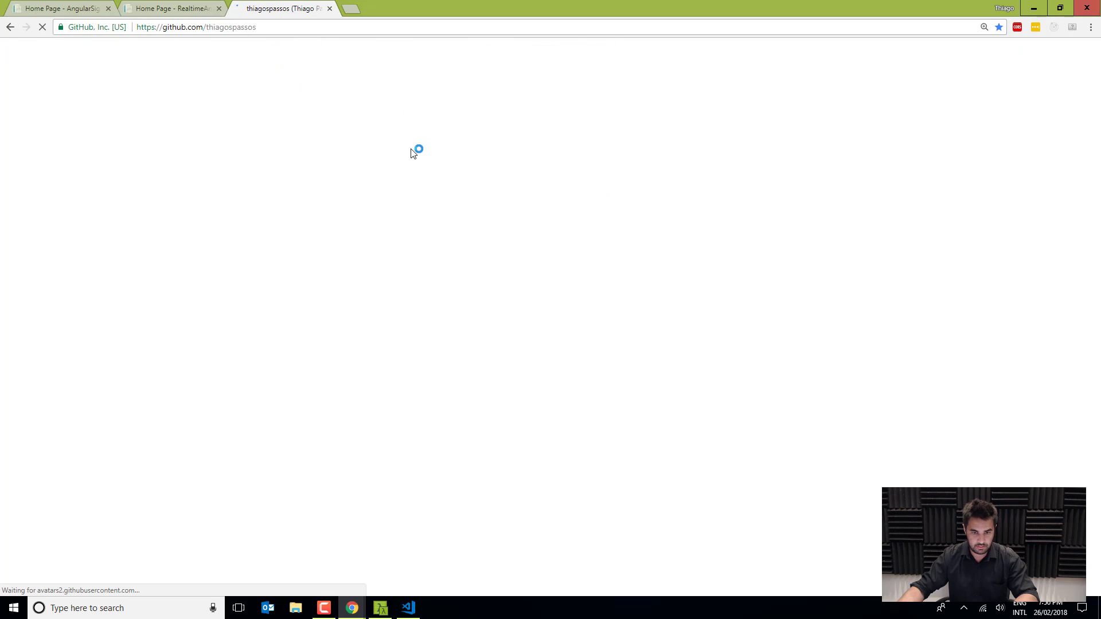
# - From Repositories, open the Angular-AspNetCore-SignalR-DrinkingGame repository and browse its files
pyautogui.click(474, 115)
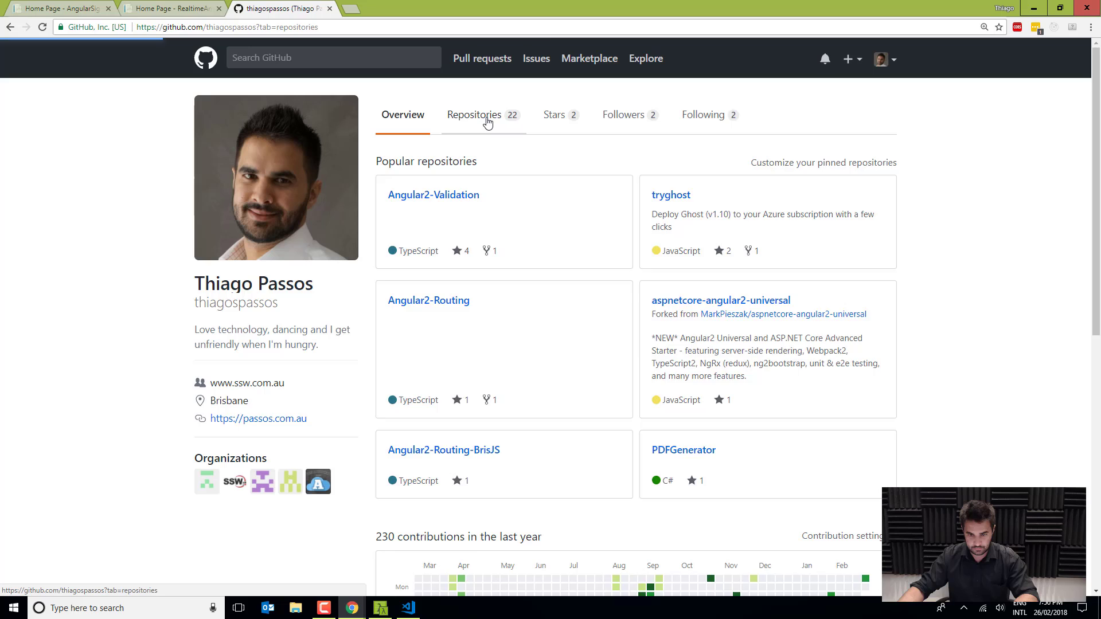
pyautogui.click(561, 214)
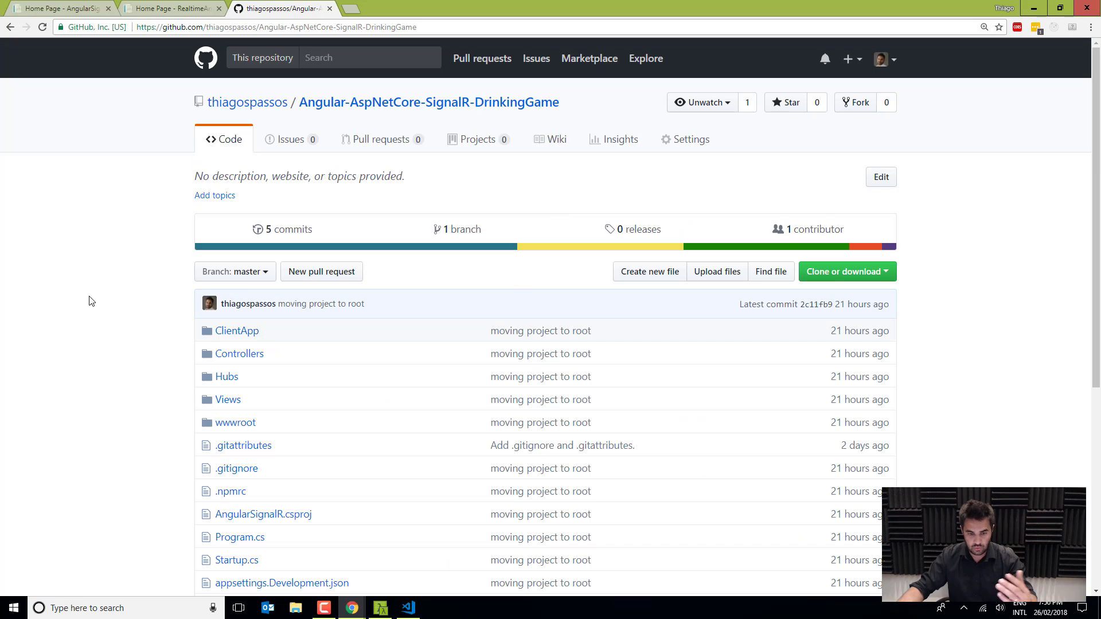
pyautogui.scroll(-2, 89, 300)
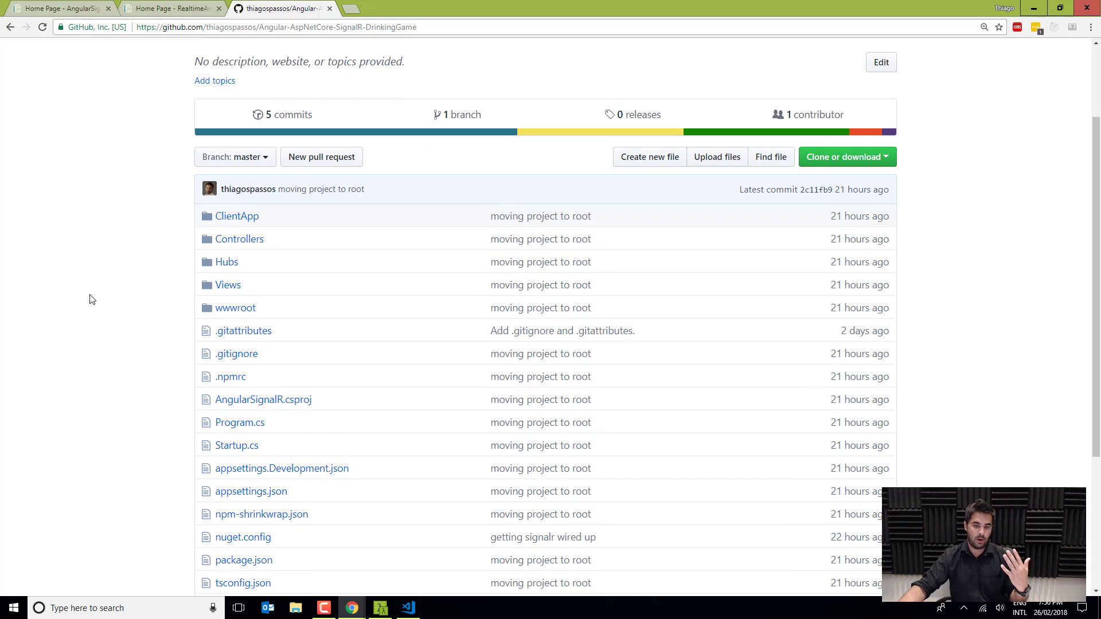